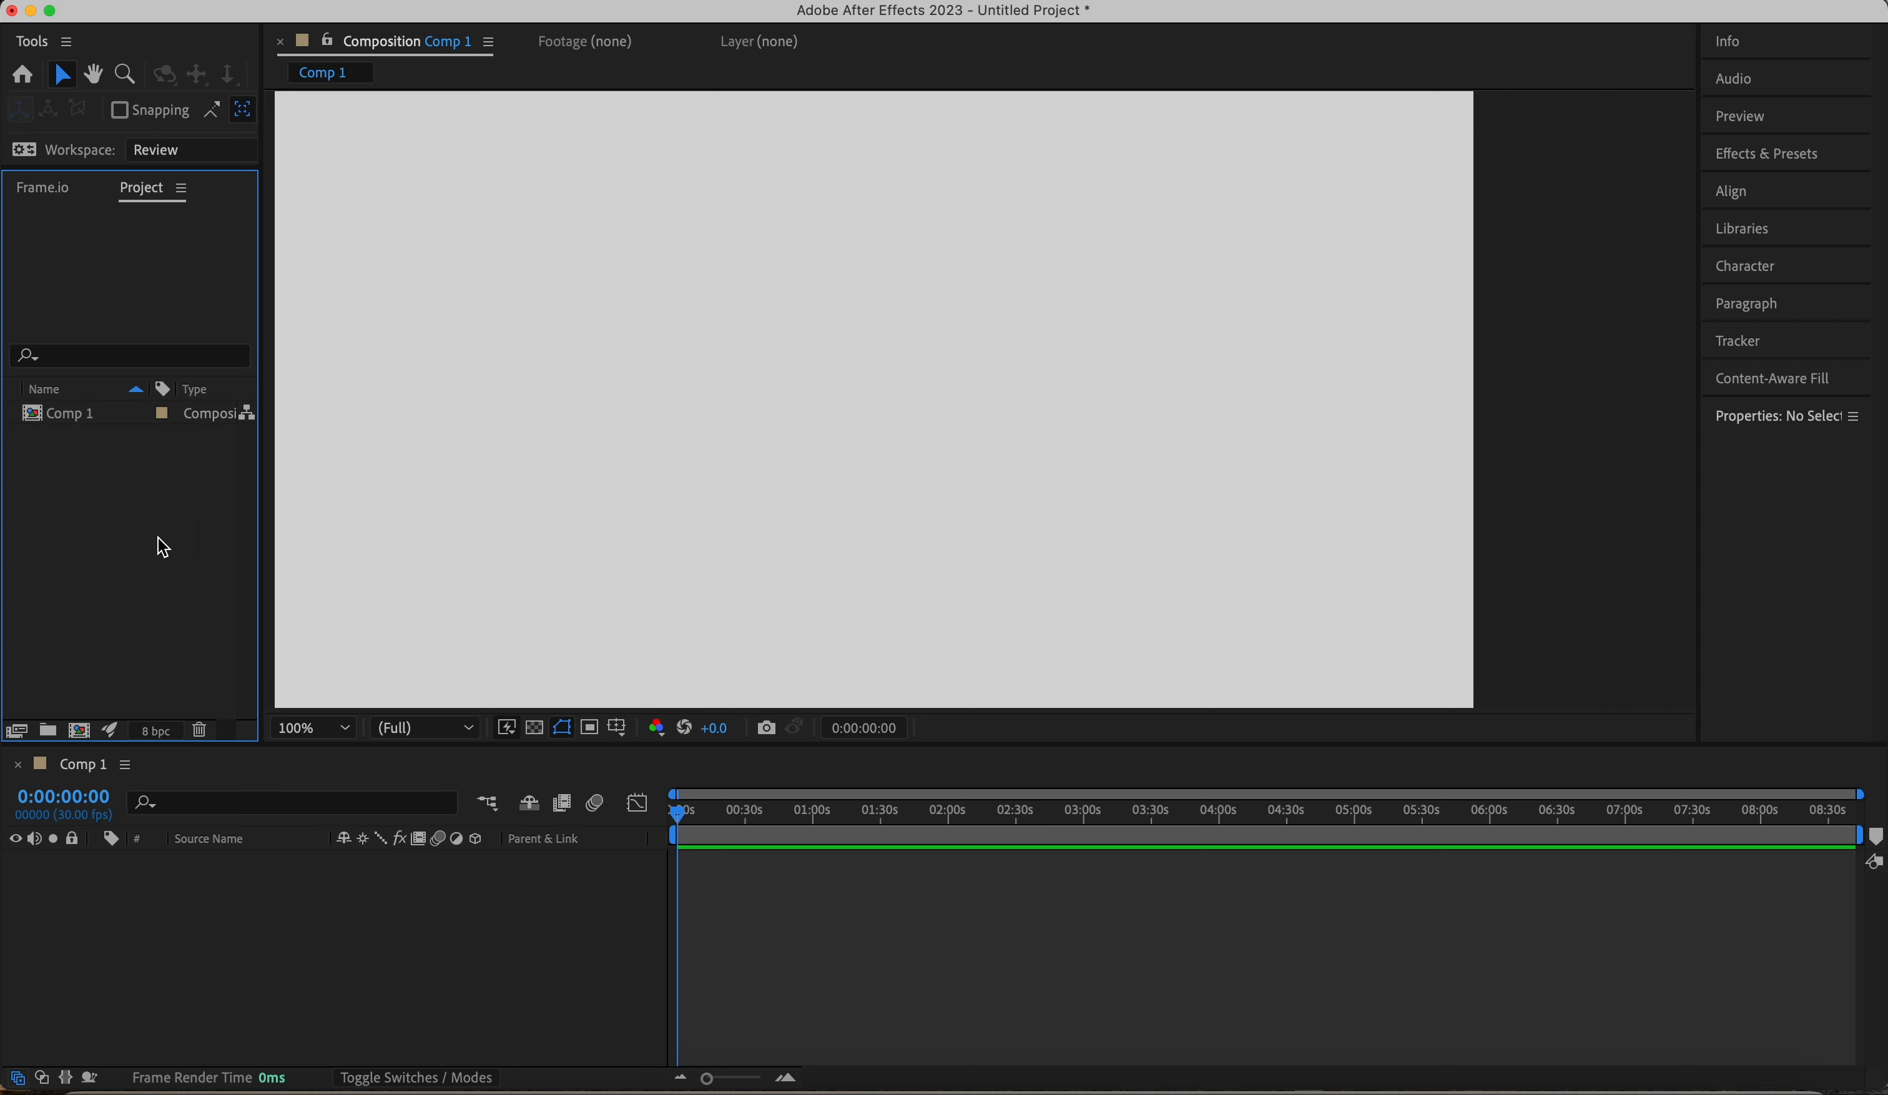
{"action": "double_click", "coordinate": [126, 549]}
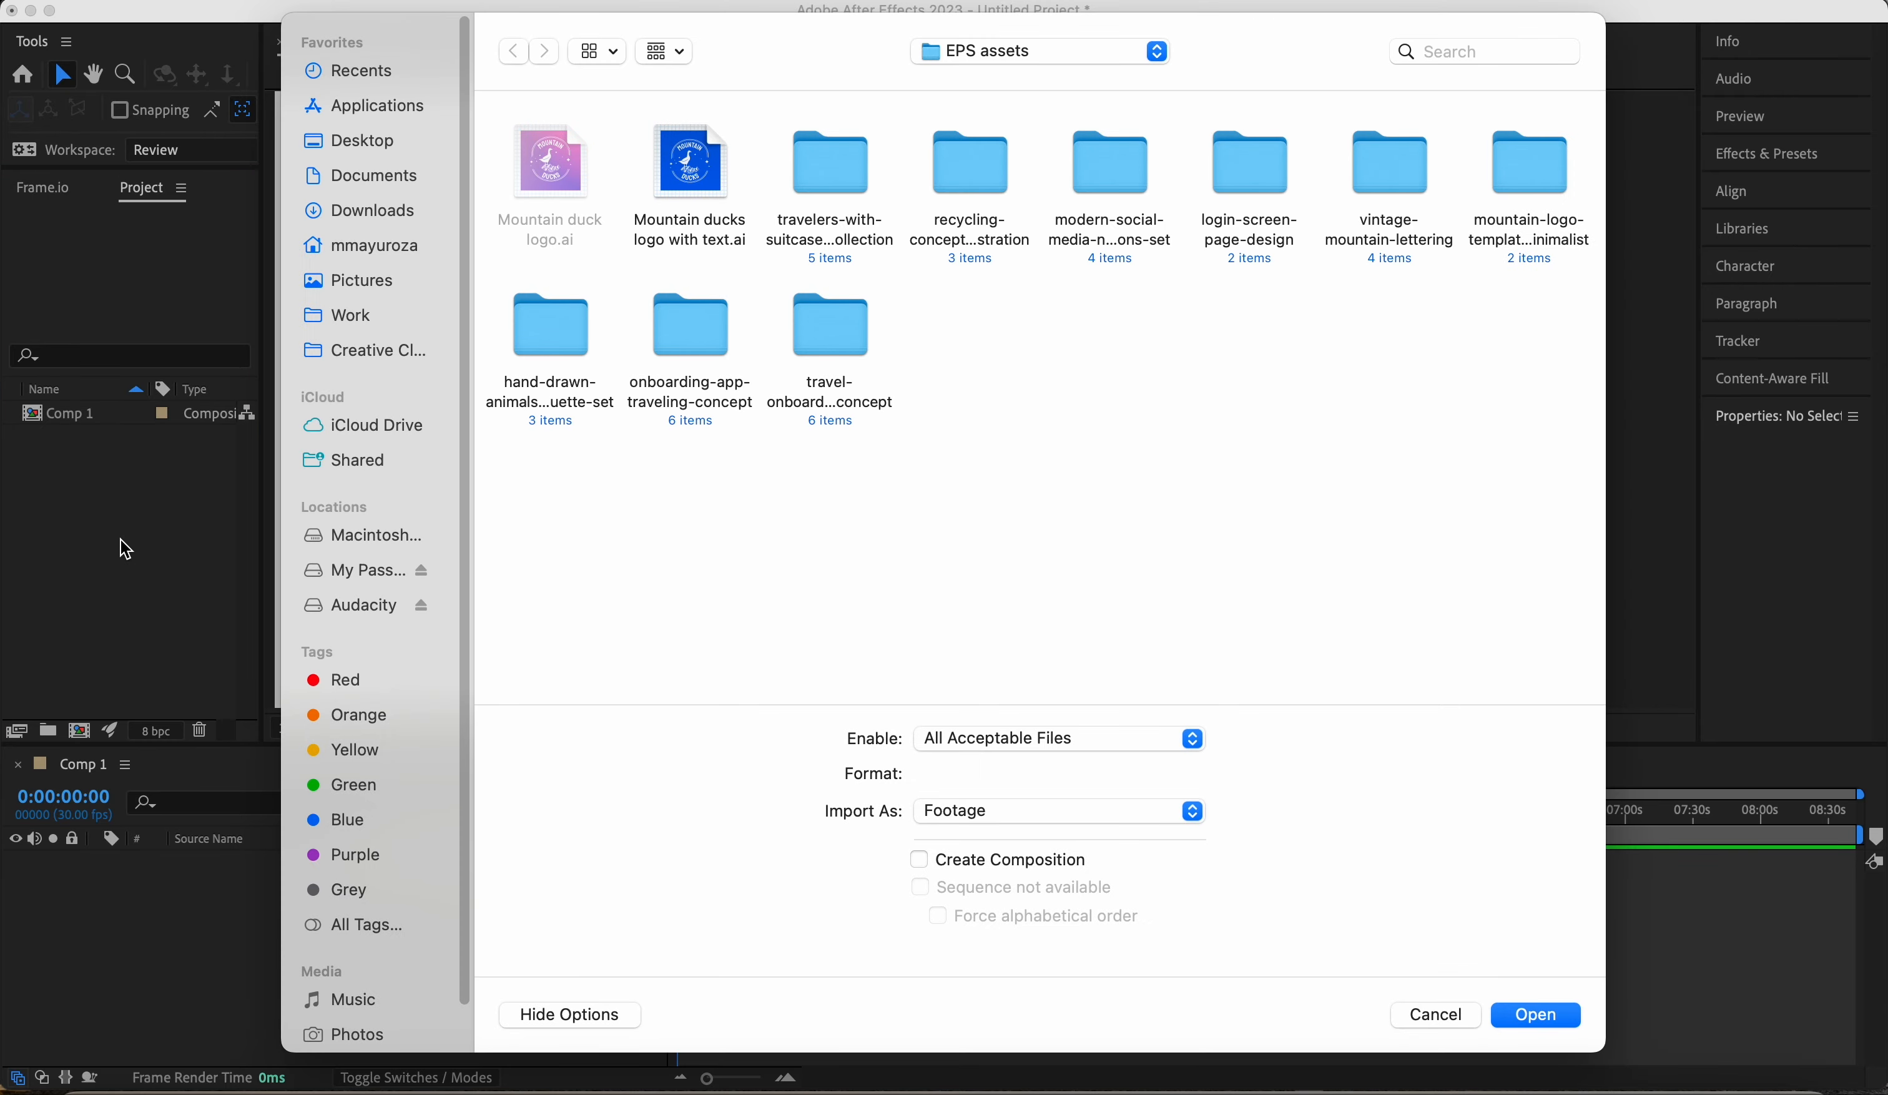
{"action": "left_click", "coordinate": [1435, 1015]}
{"action": "left_click", "coordinate": [128, 575]}
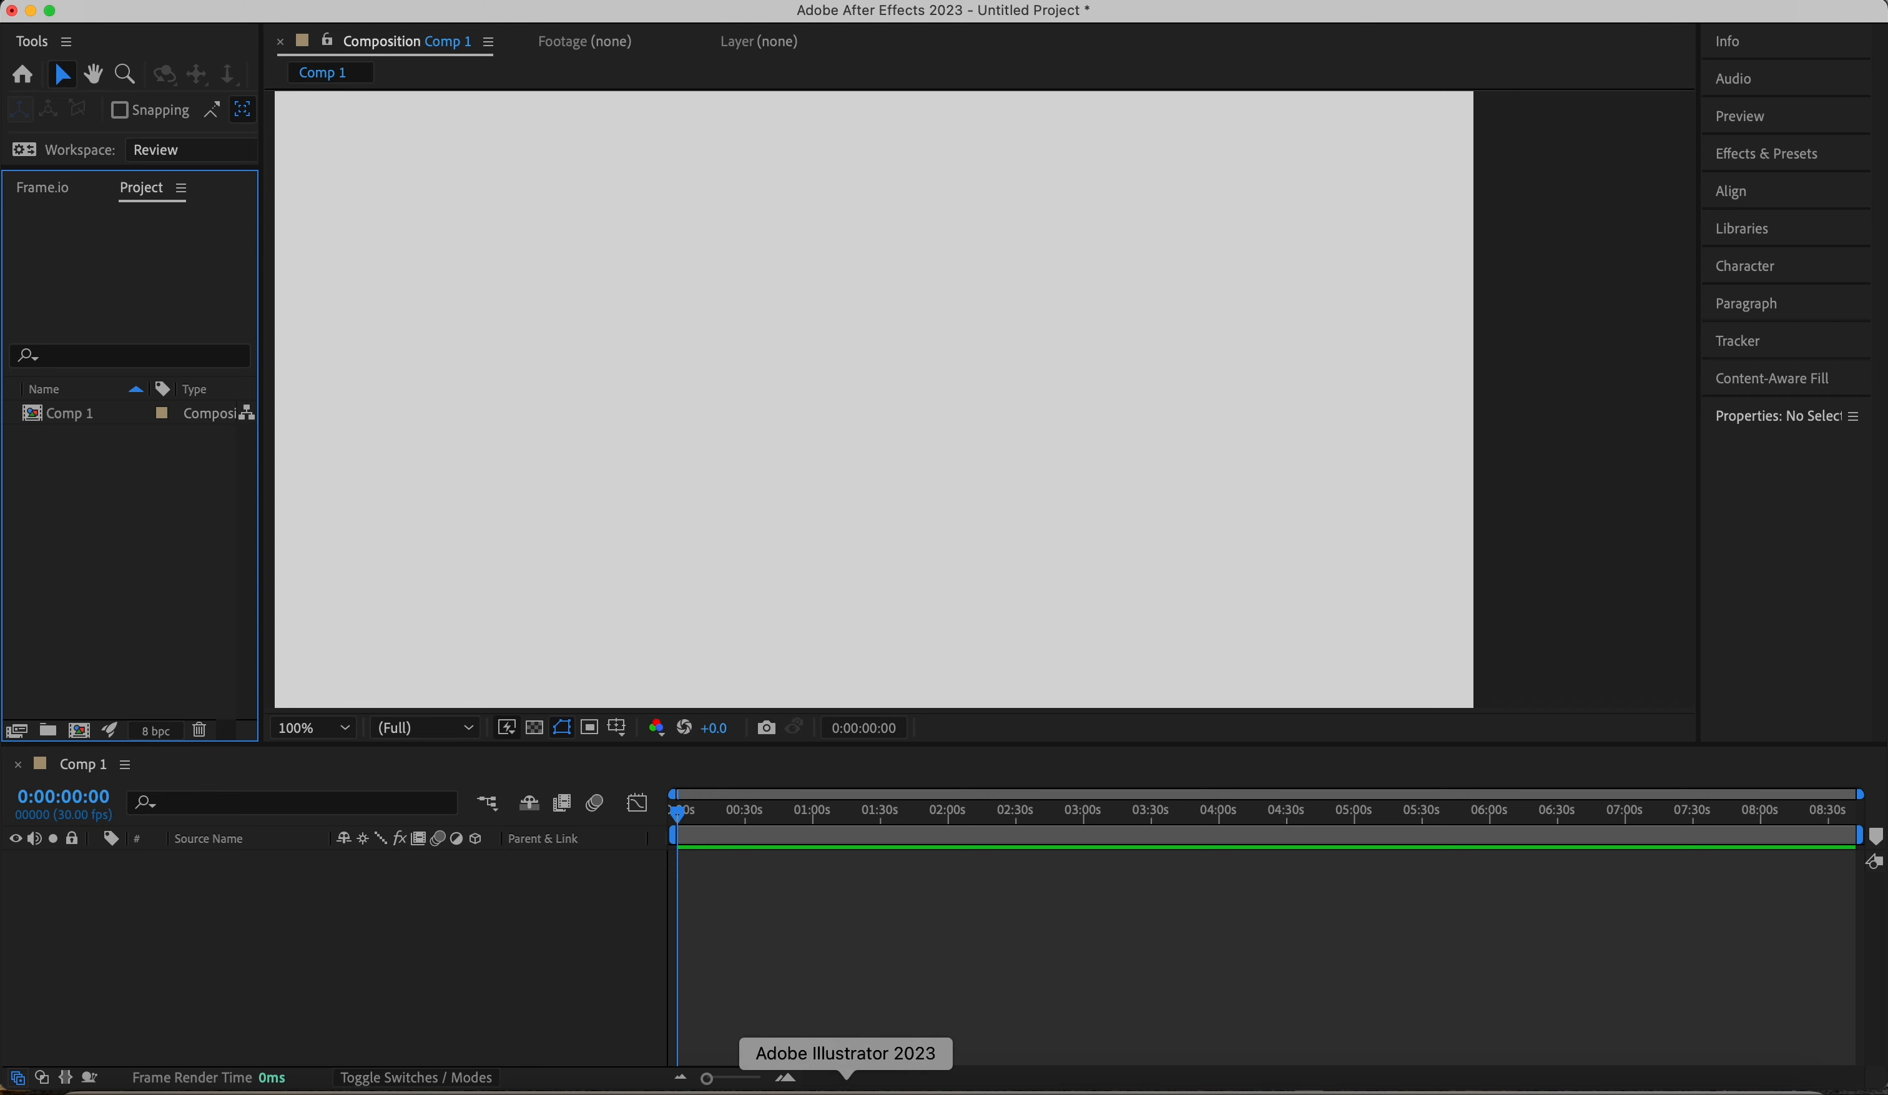
- Check the Mountain duck logo.ai artwork in Adobe Illustrator and return to After Effects
{"action": "left_click", "coordinate": [831, 1083]}
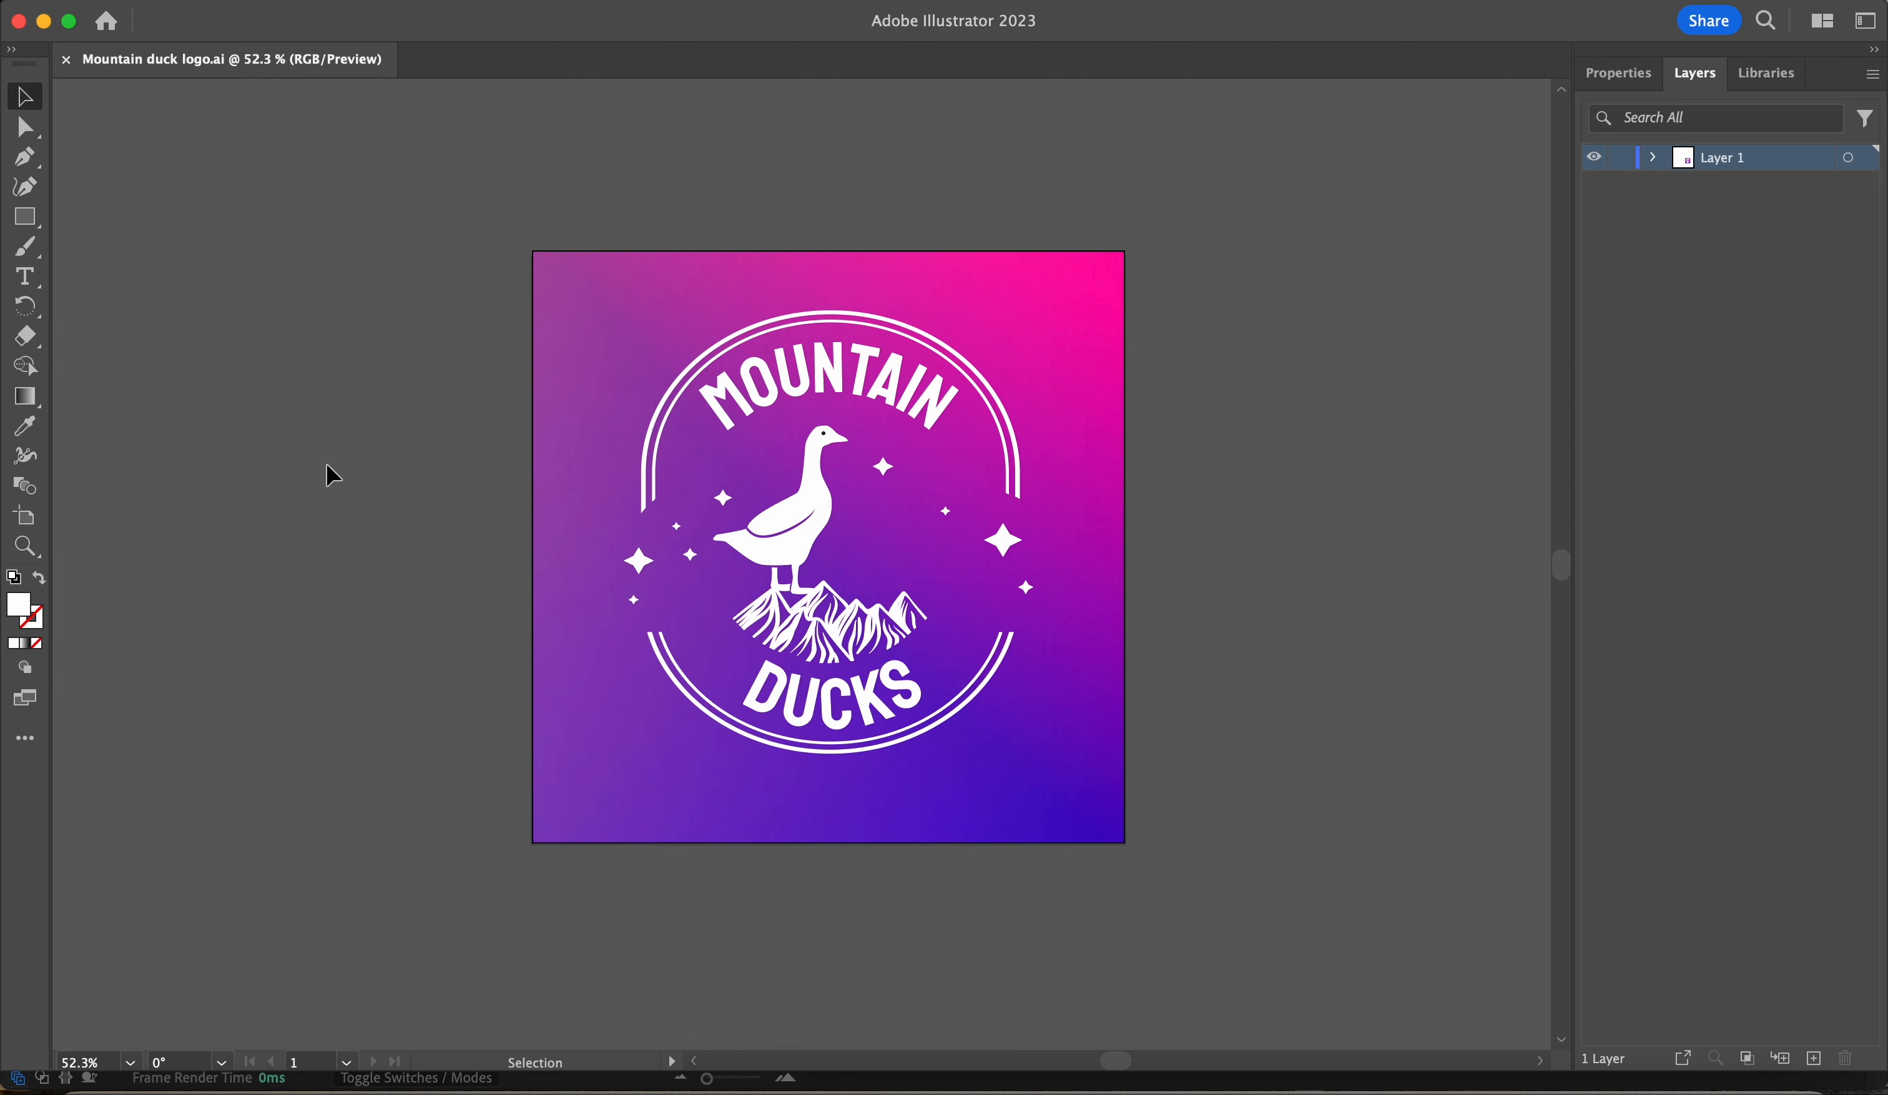
{"action": "left_click", "coordinate": [1243, 1084]}
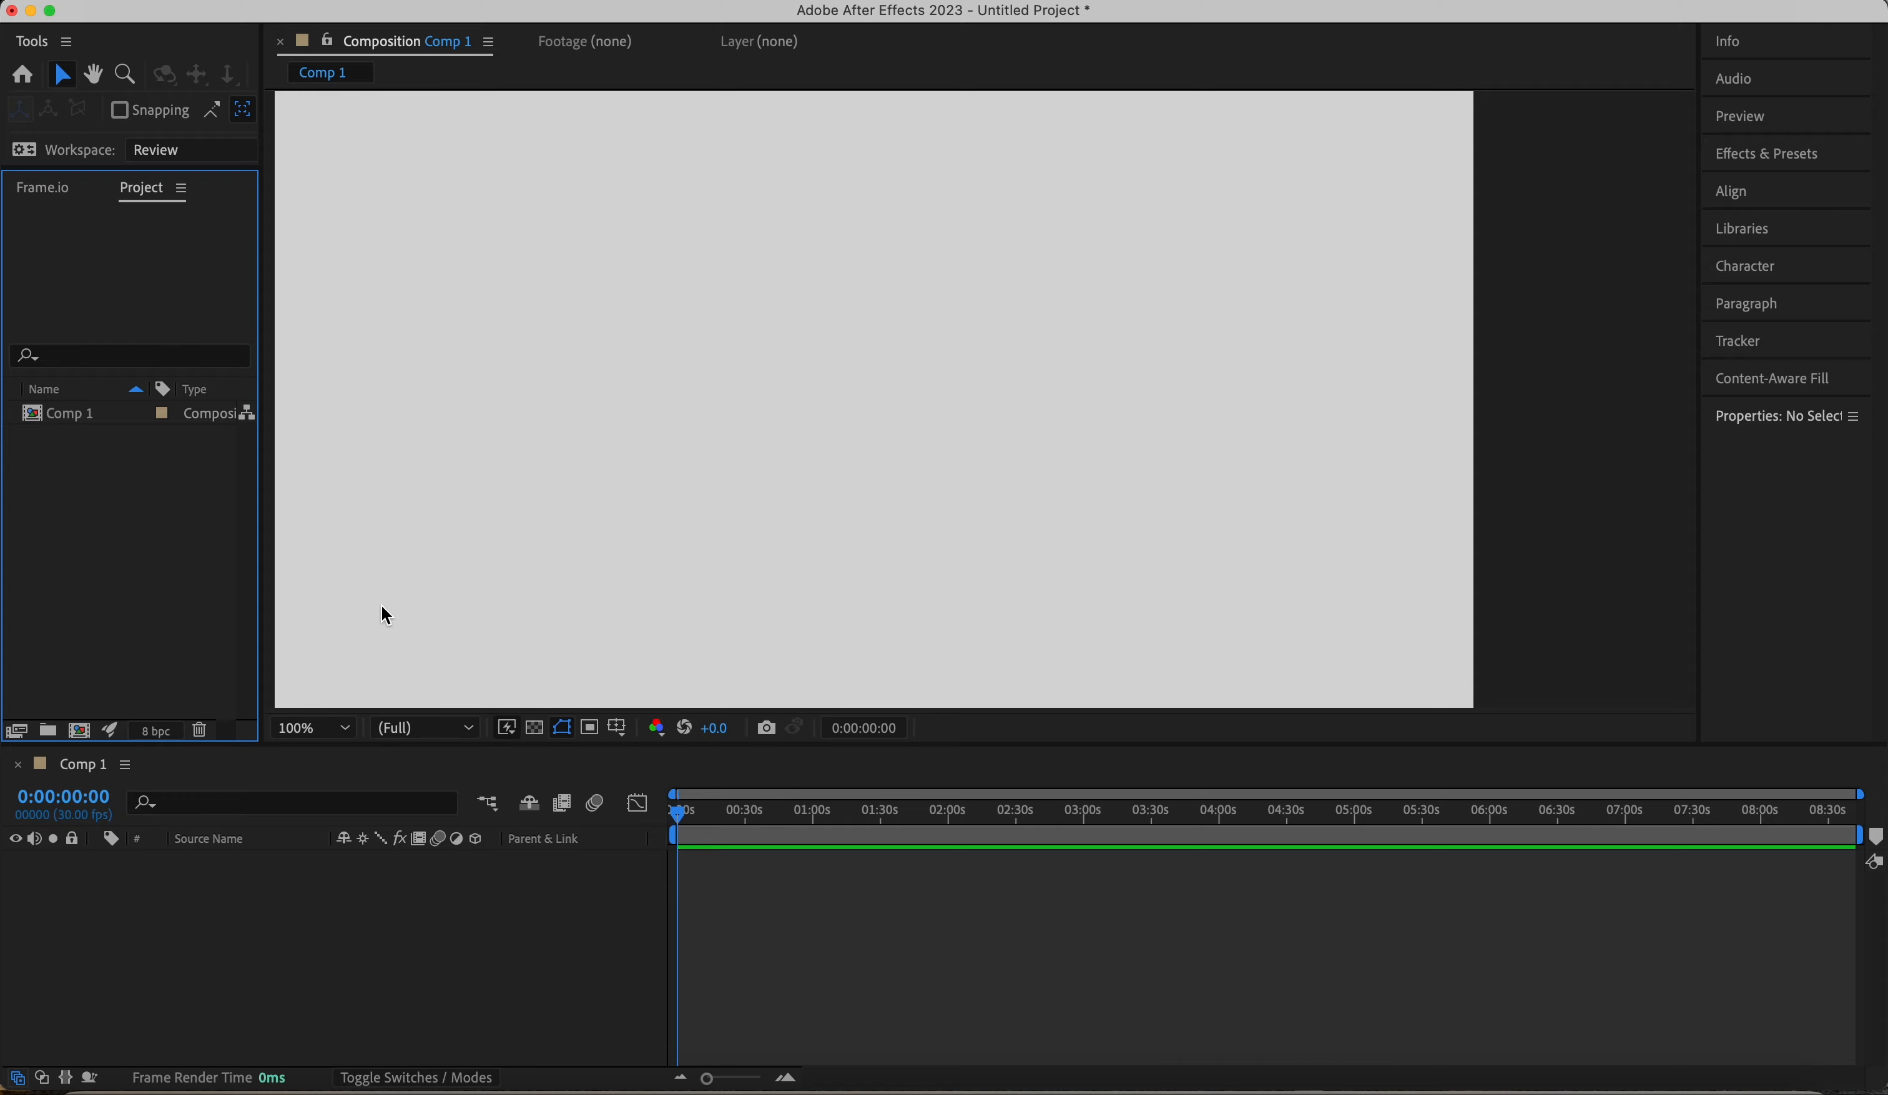
- Import Mountain duck logo.ai as a Composition with footage dimensions set to Document Size
{"action": "double_click", "coordinate": [164, 560]}
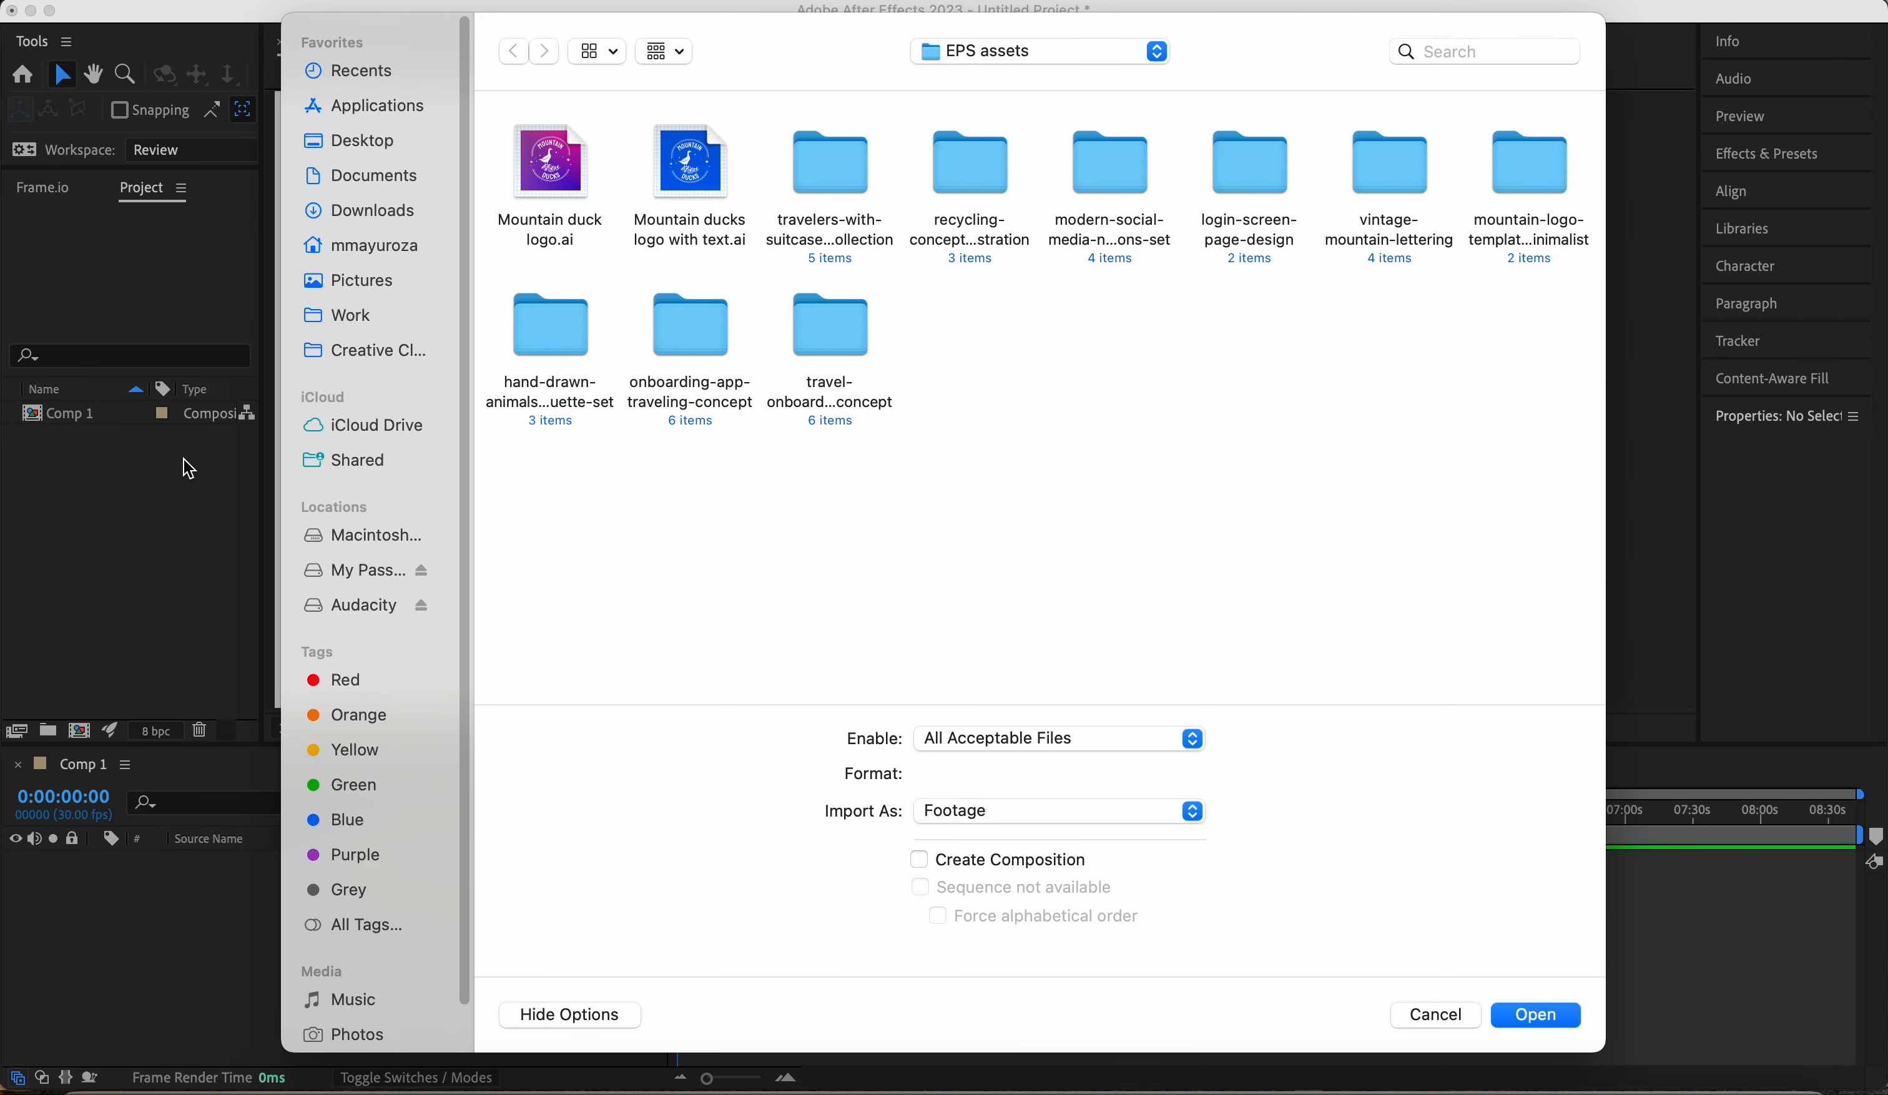
{"action": "left_click", "coordinate": [554, 195]}
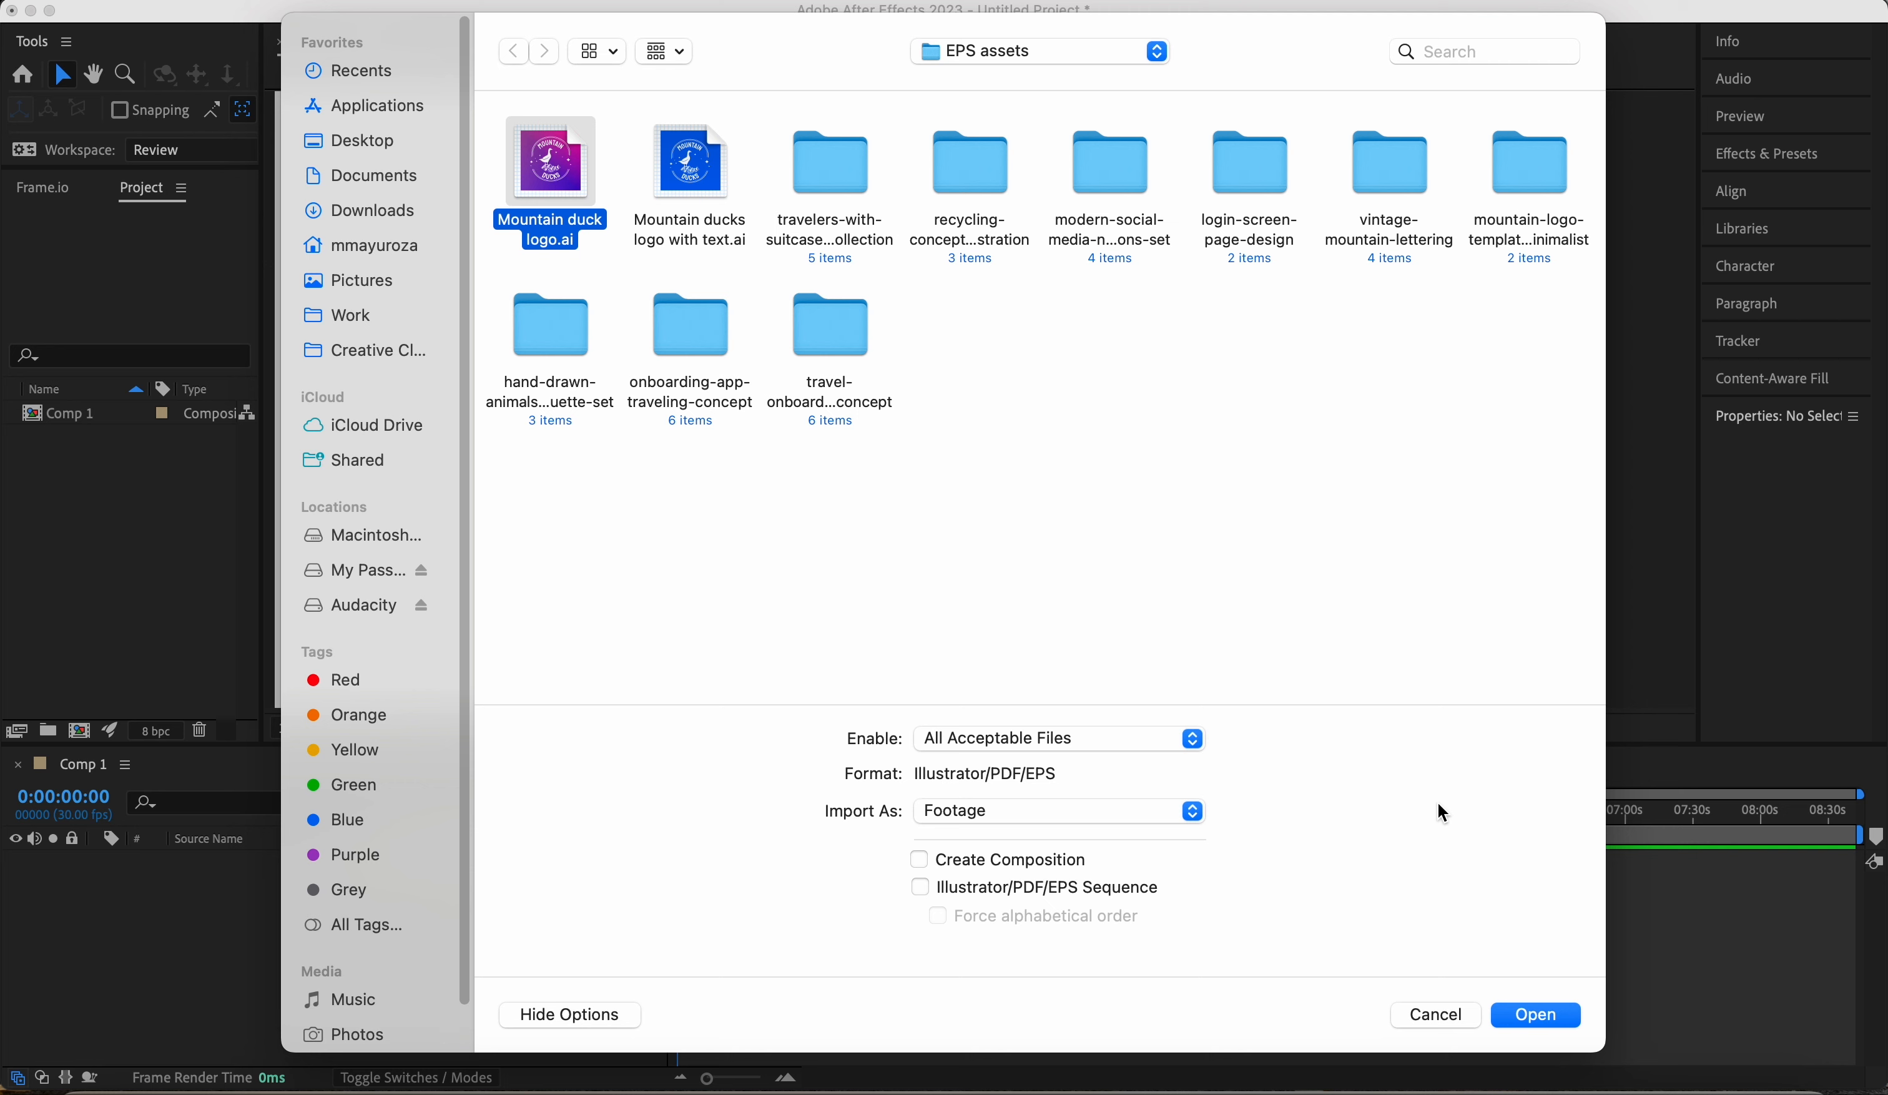
{"action": "left_click", "coordinate": [1557, 1021]}
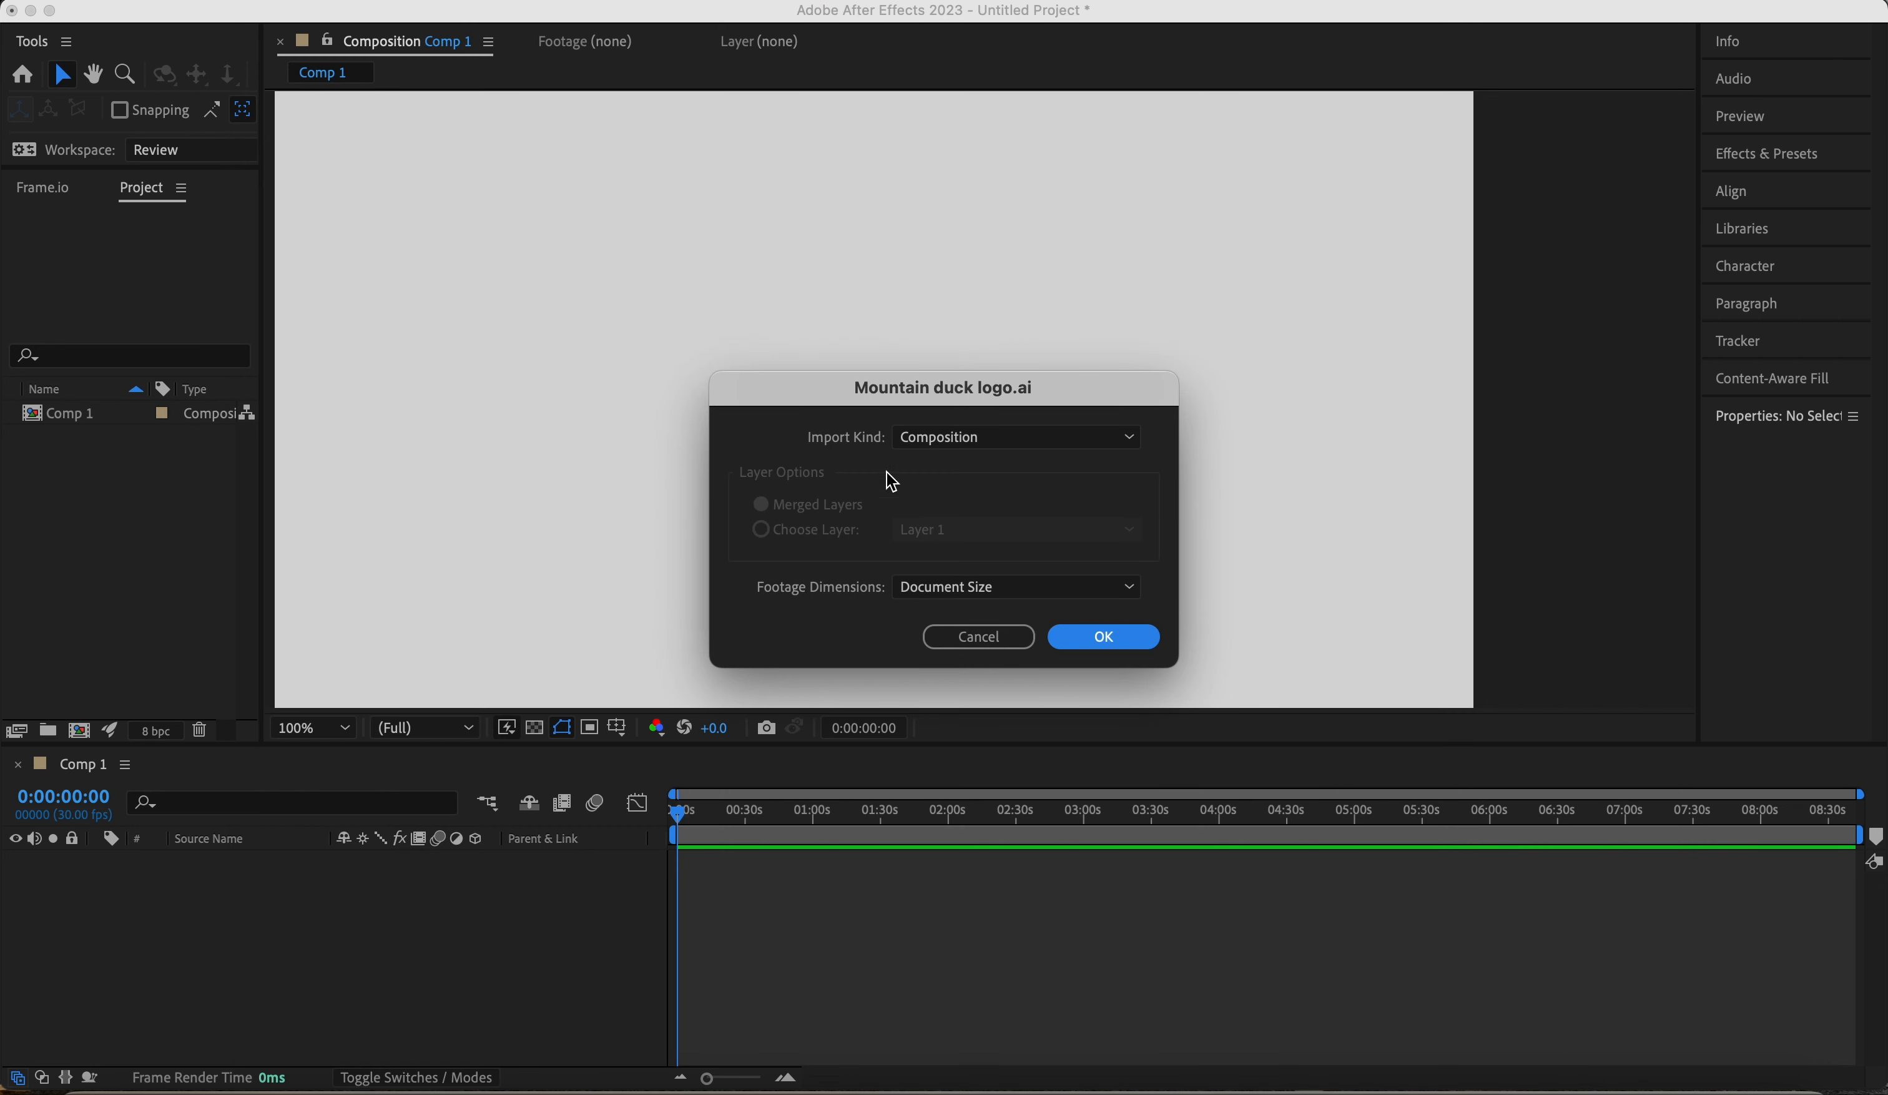
{"action": "left_click", "coordinate": [985, 441]}
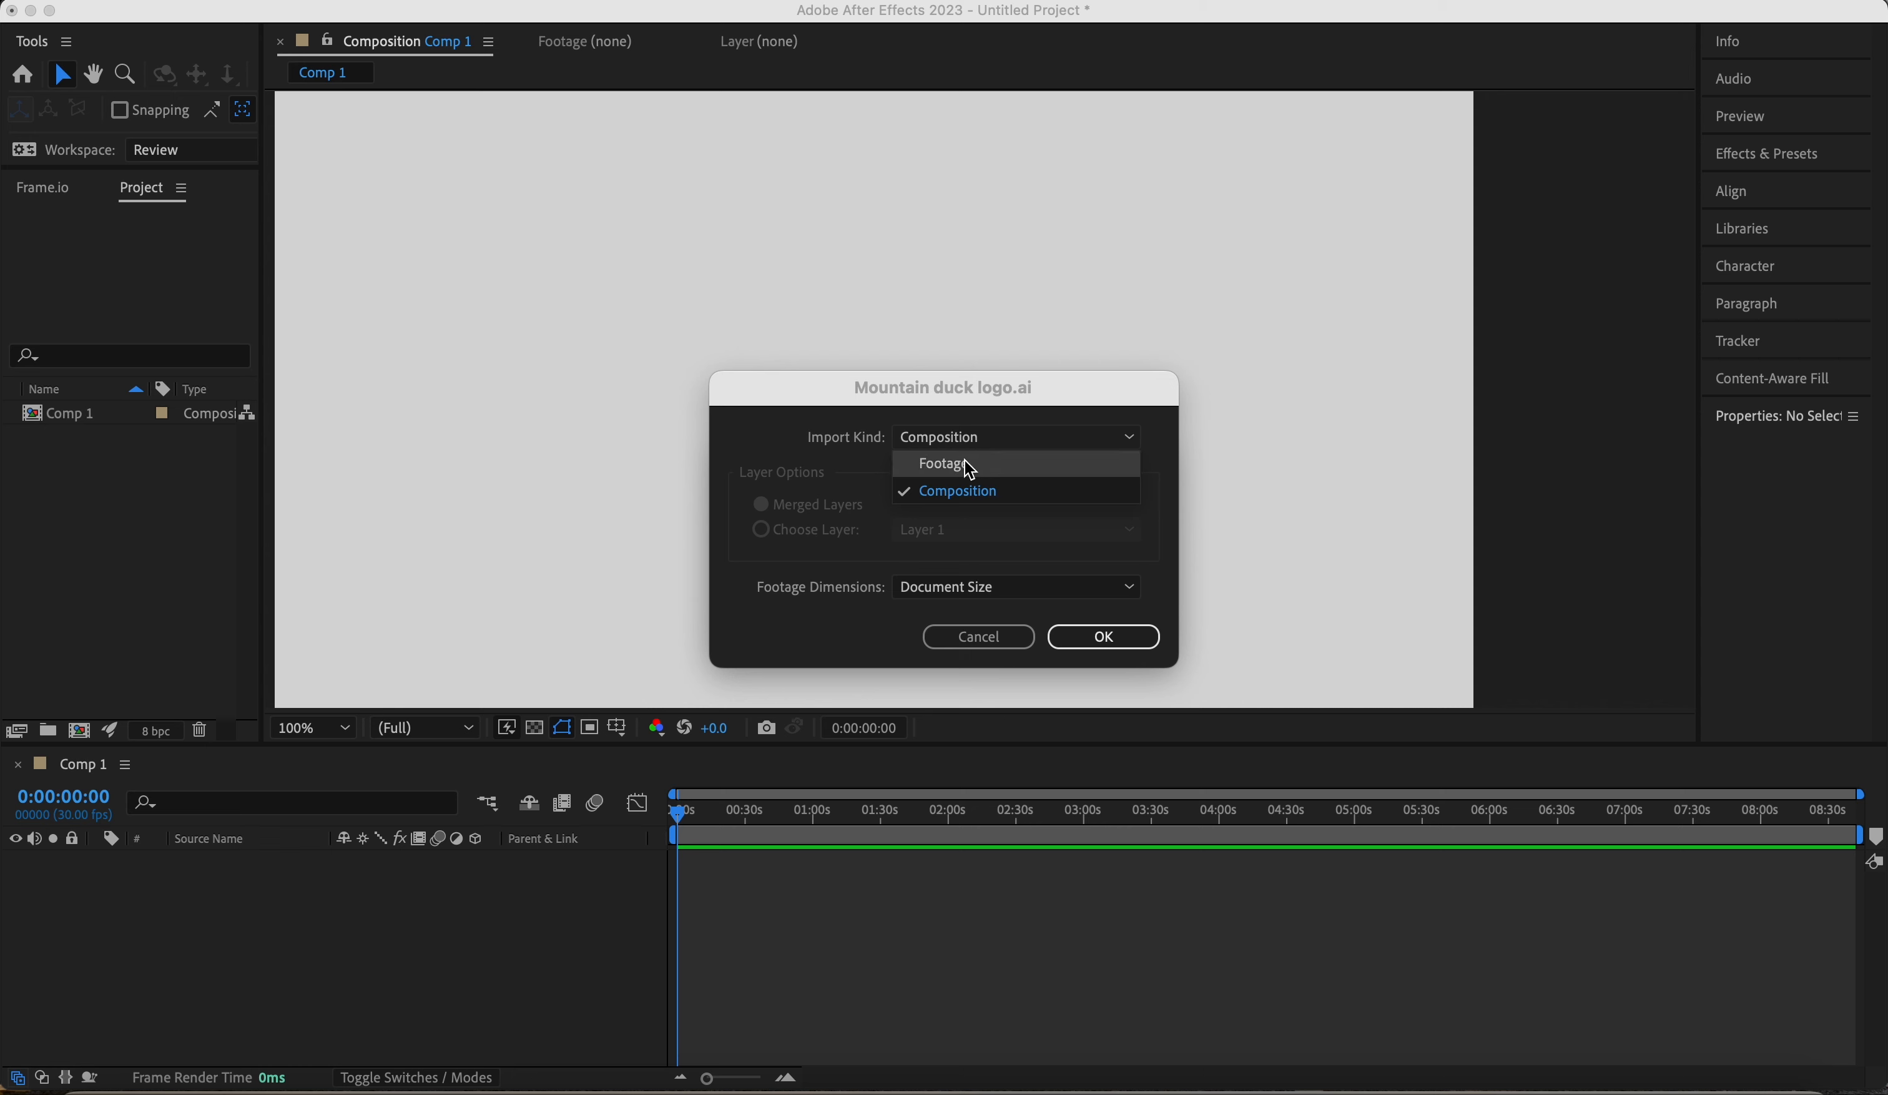
{"action": "left_click", "coordinate": [965, 461]}
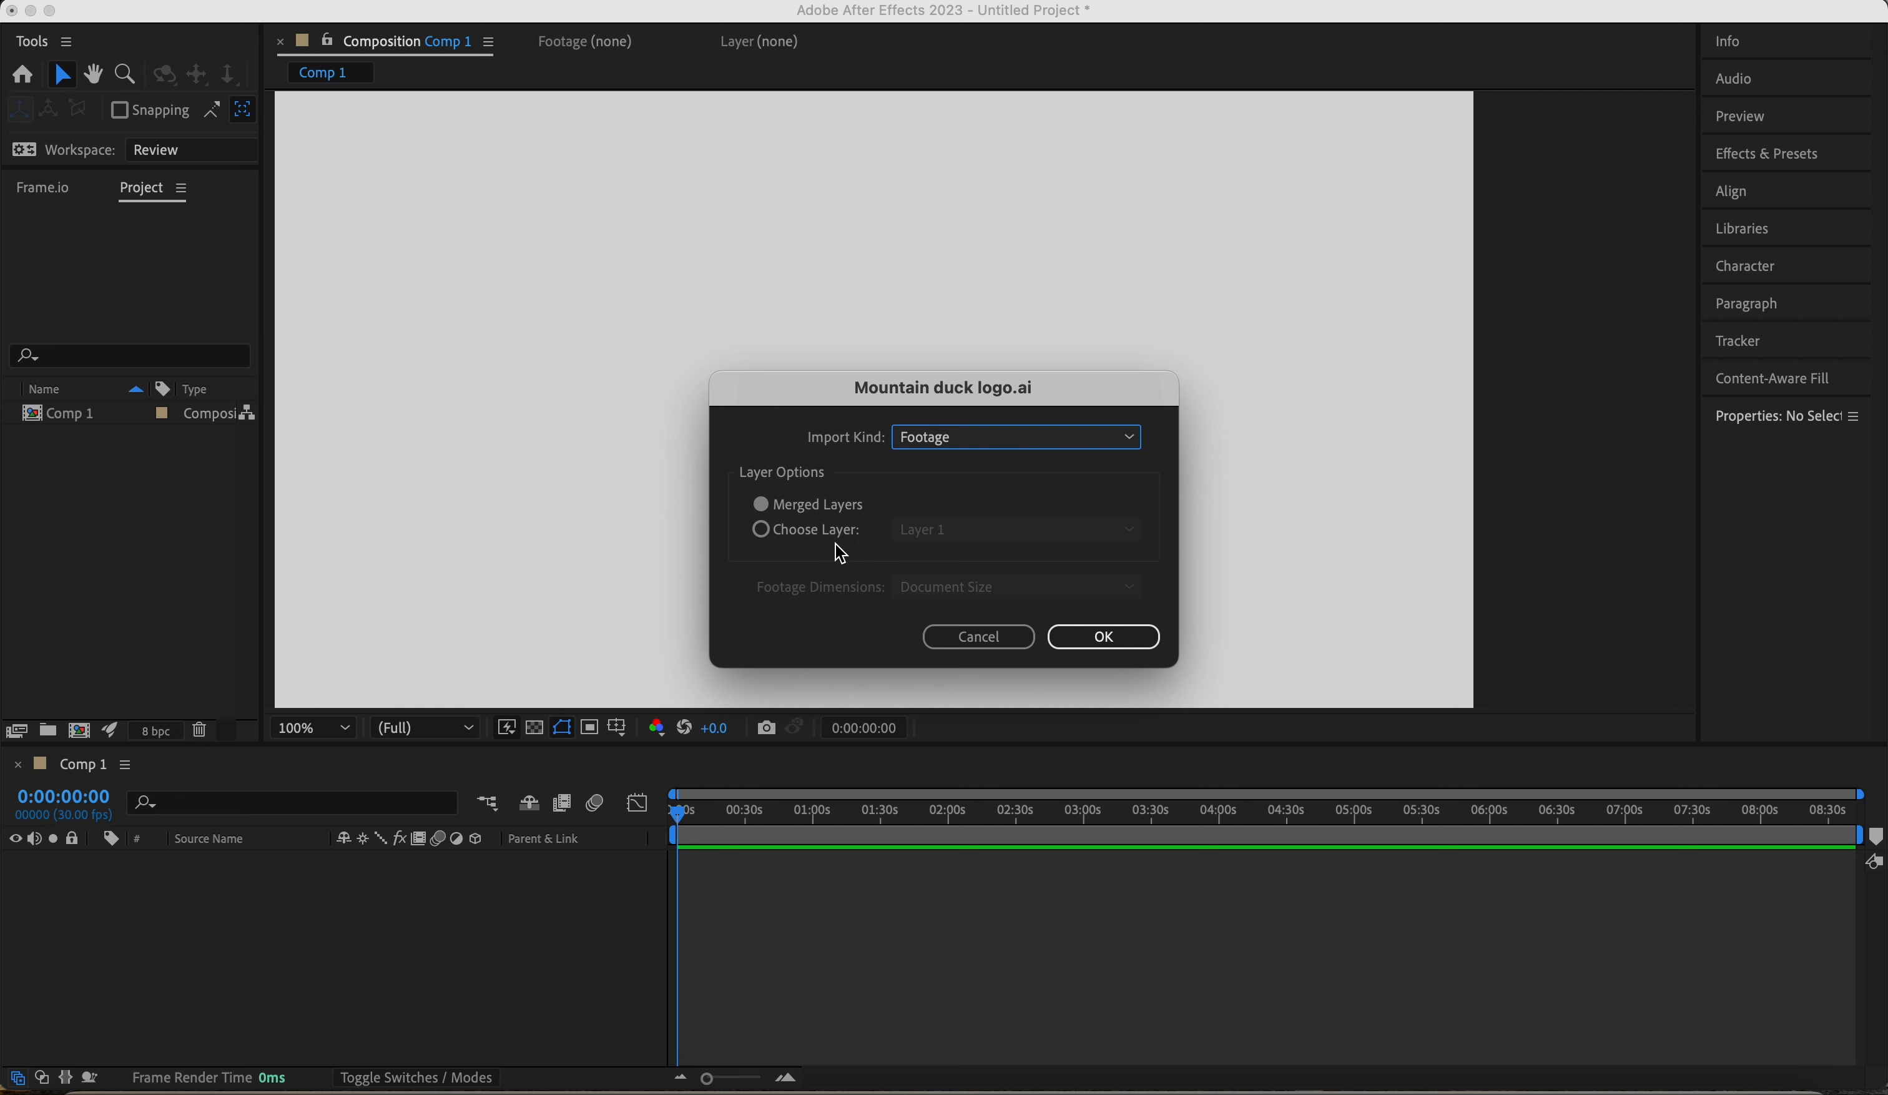
{"action": "left_click", "coordinate": [983, 444]}
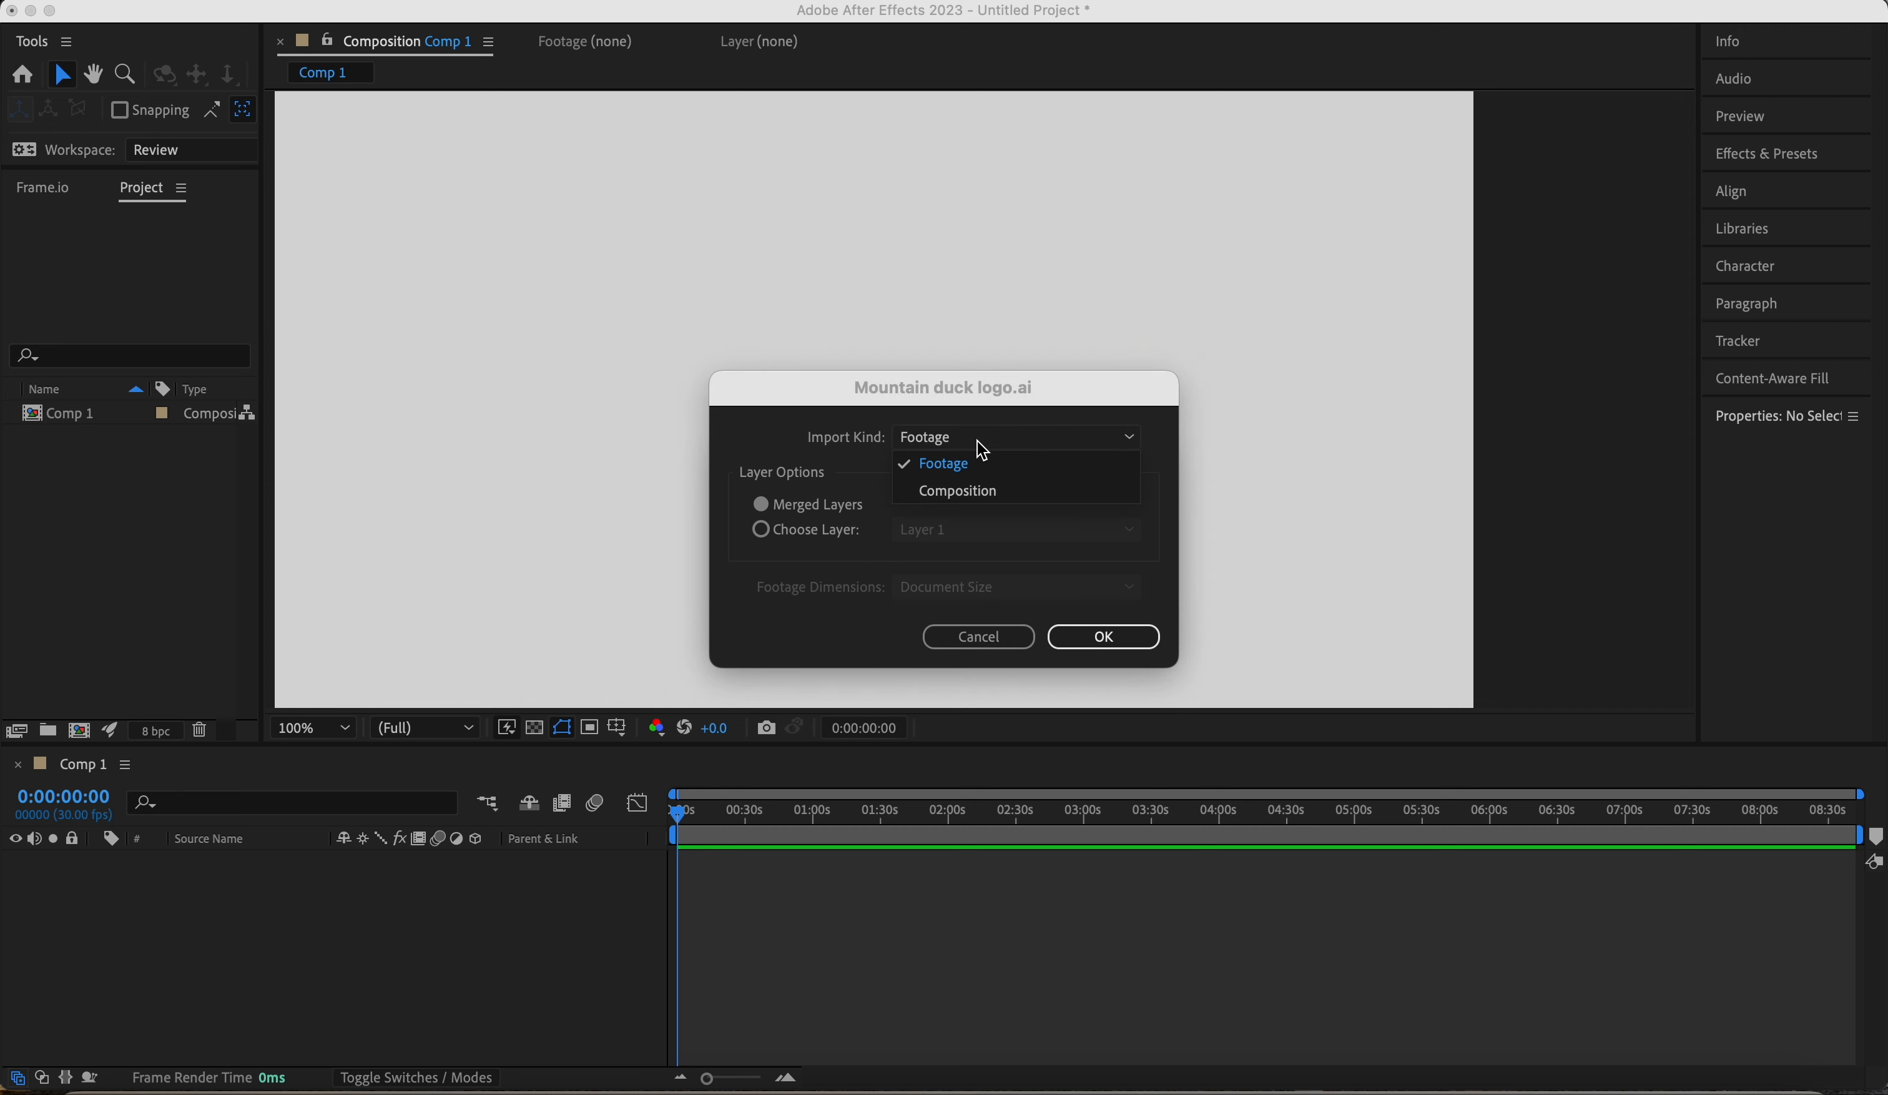
{"action": "left_click", "coordinate": [1031, 502]}
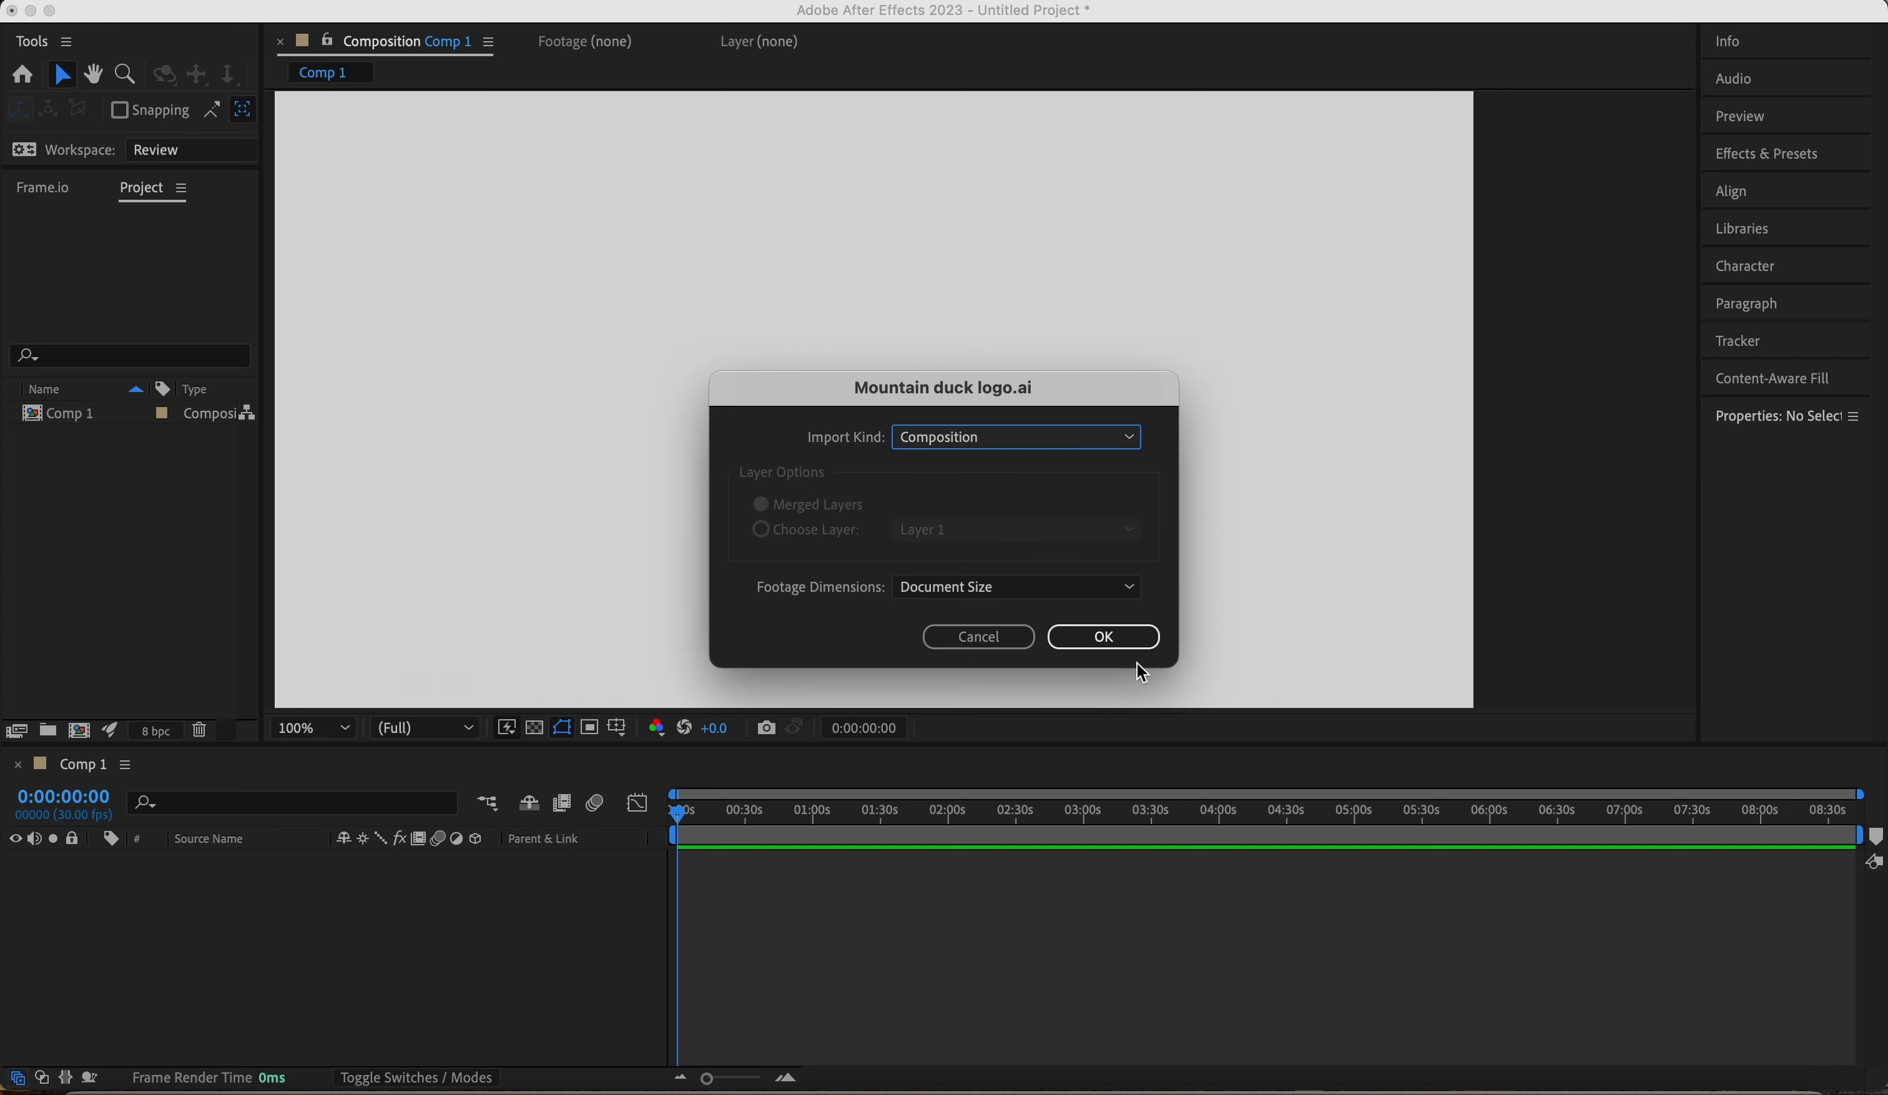
{"action": "left_click", "coordinate": [1112, 638]}
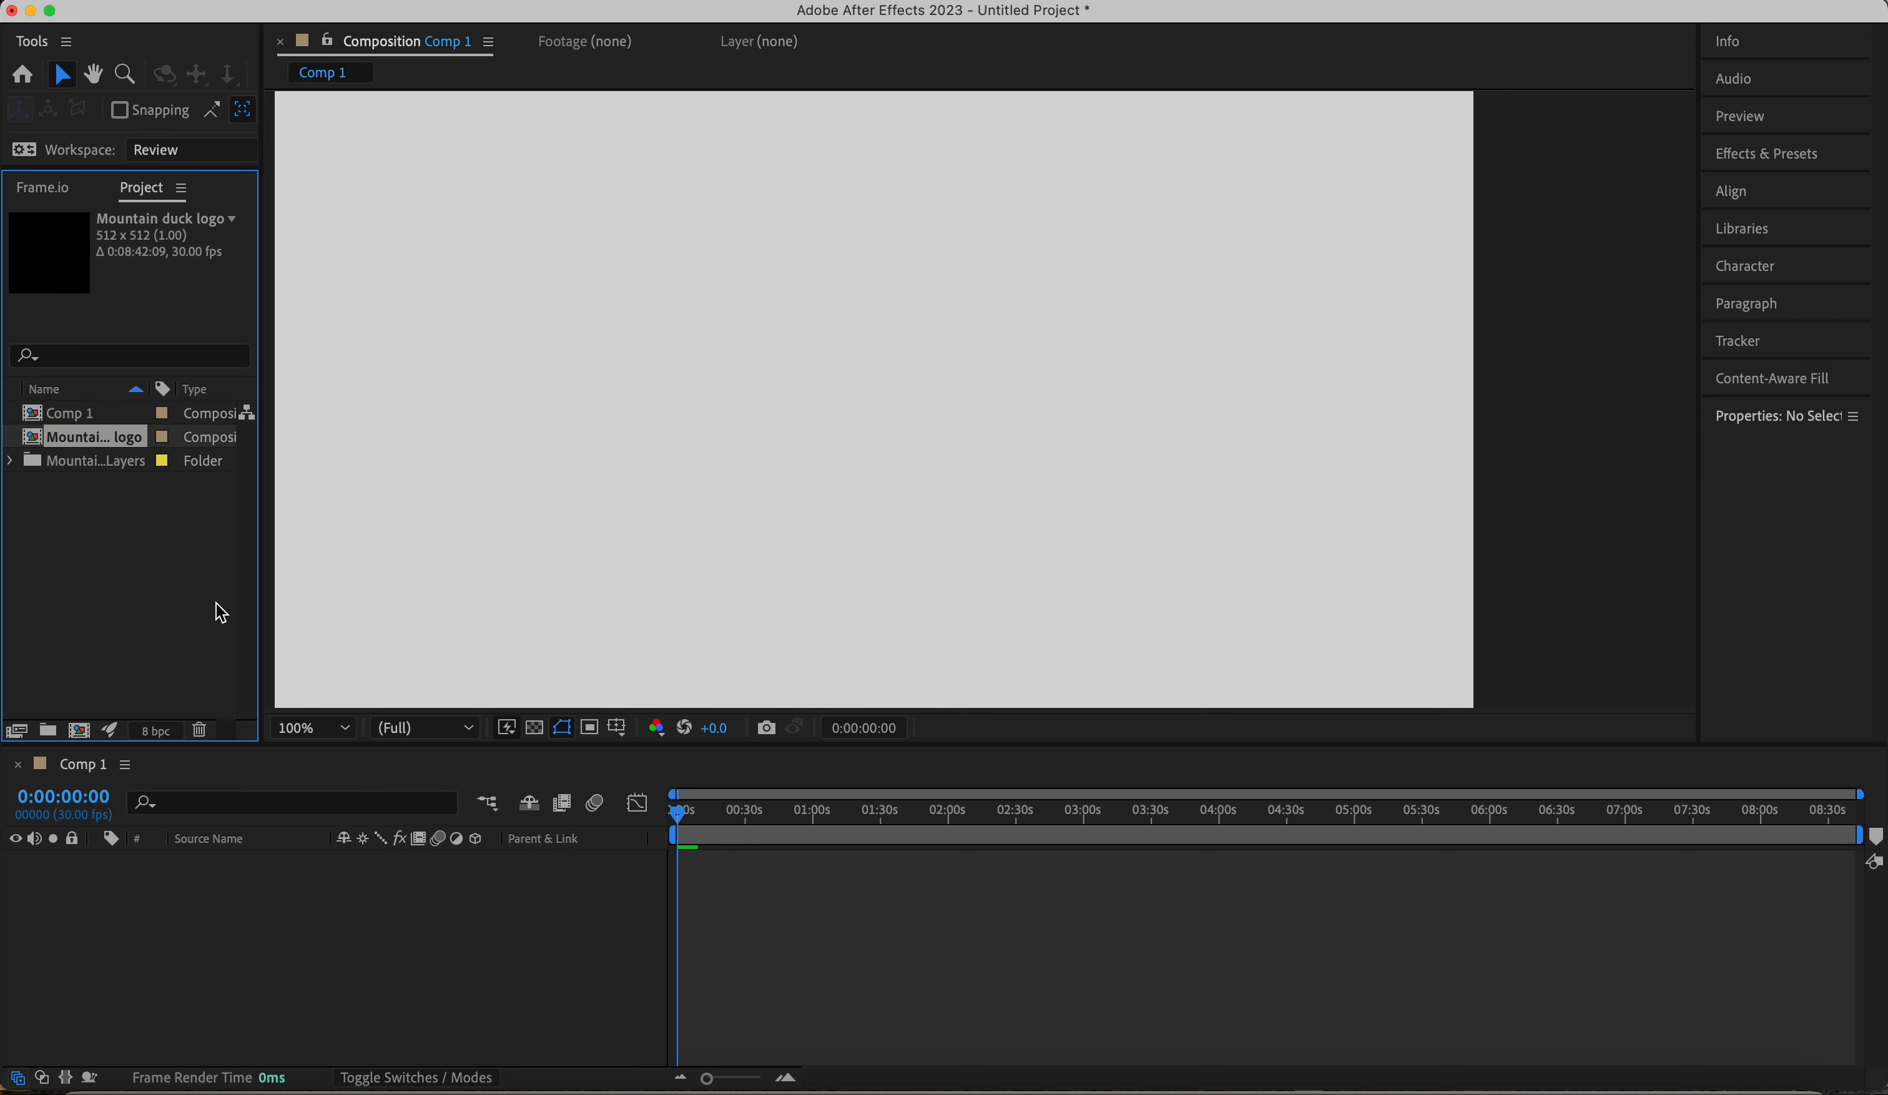
- Add the imported Mountain duck logo Layers folder to the Comp 1 timeline
{"action": "left_click", "coordinate": [150, 578]}
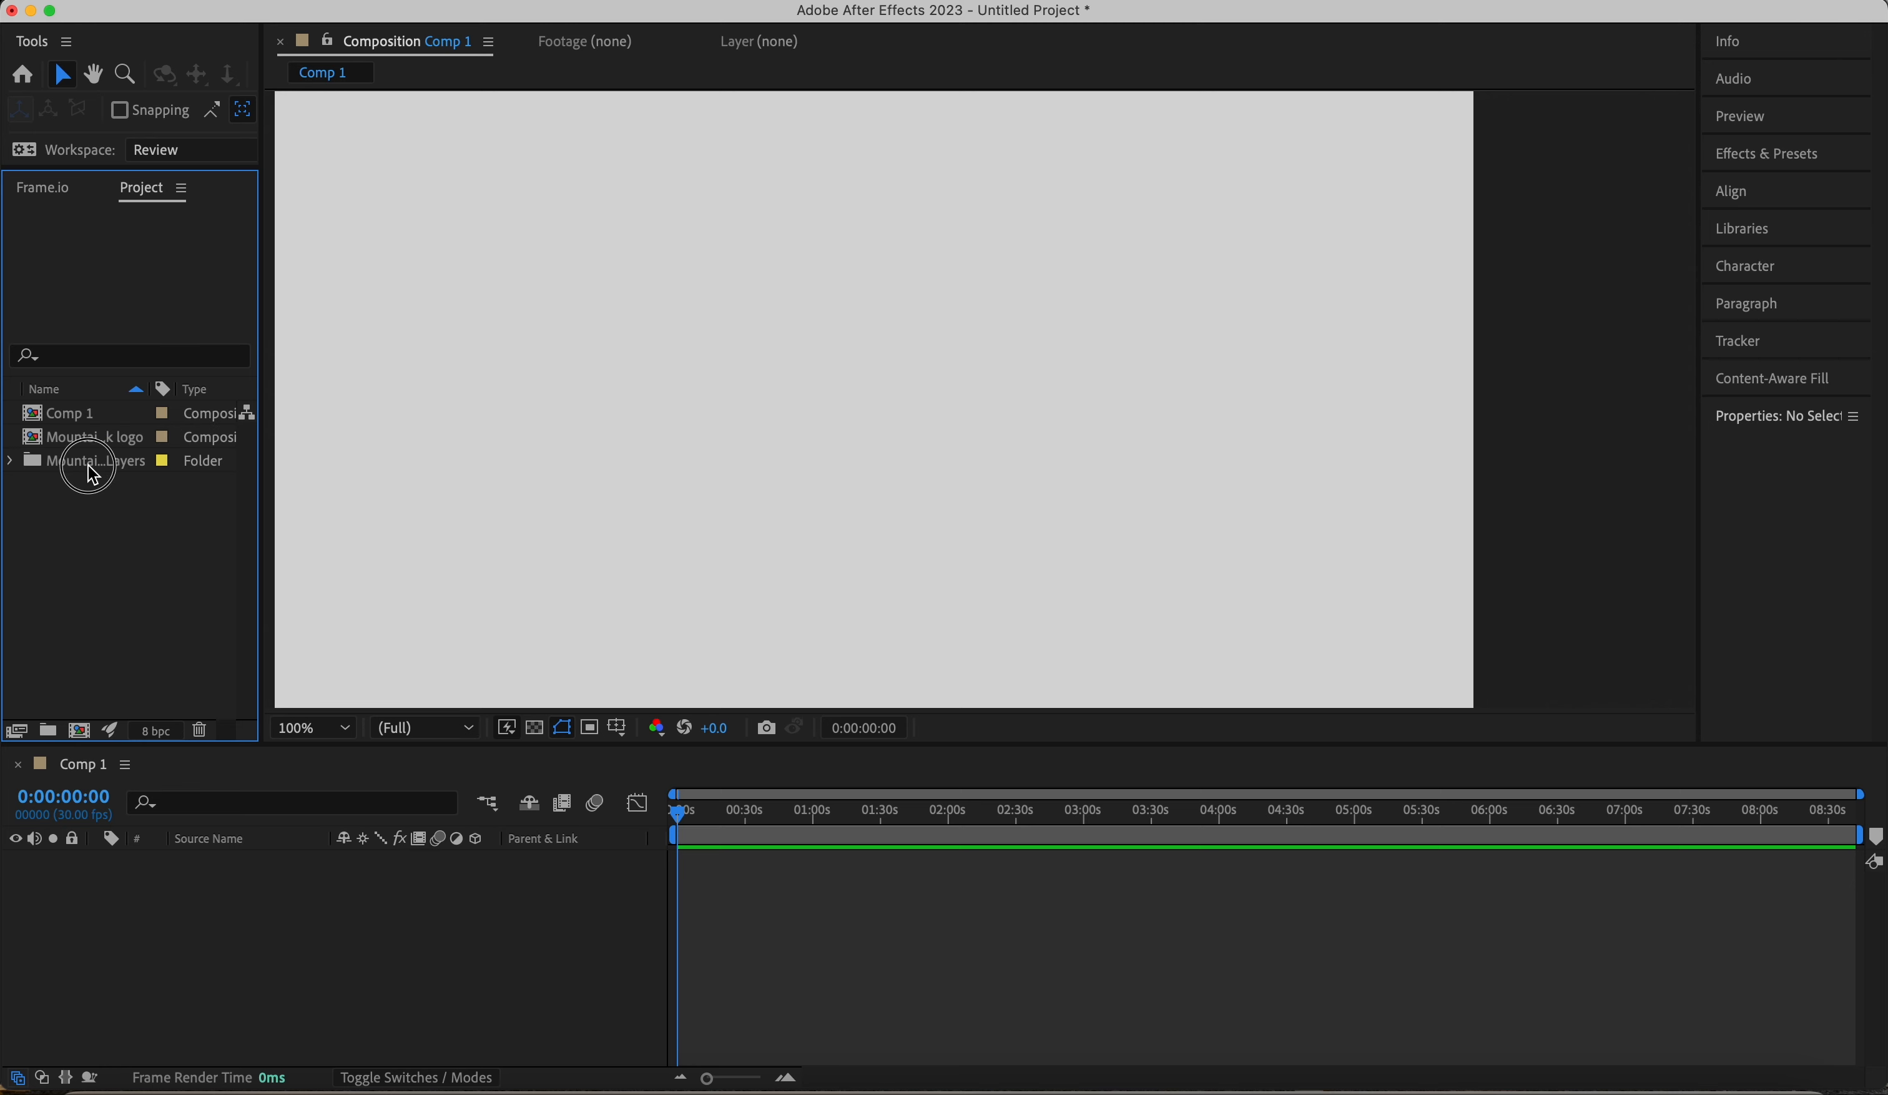
{"action": "left_click_drag", "start_coordinate": [89, 464], "coordinate": [114, 593]}
{"action": "left_click_drag", "start_coordinate": [173, 913], "coordinate": [176, 913]}
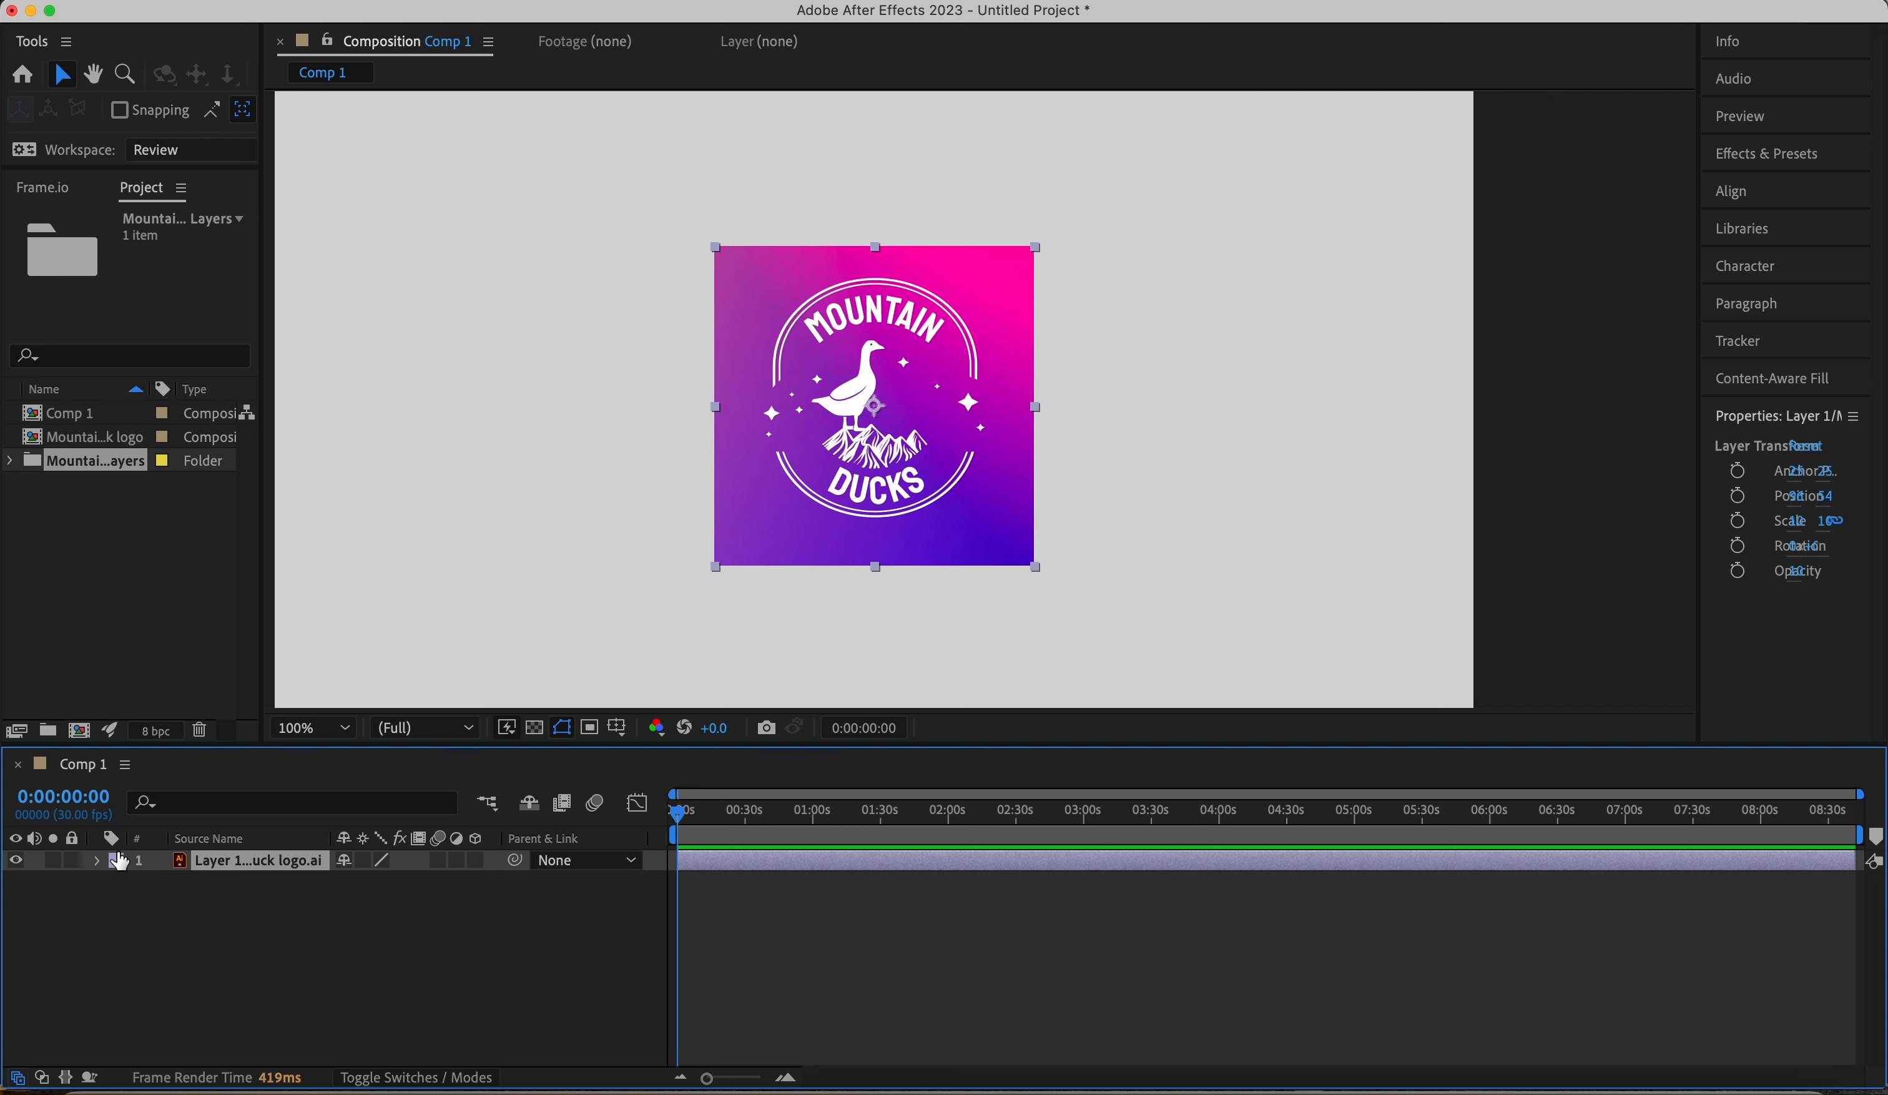
- Expand the logo layer in the timeline and inspect its artwork up close in the composition
{"action": "left_click", "coordinate": [98, 862]}
{"action": "left_click", "coordinate": [98, 862]}
{"action": "left_click", "coordinate": [96, 861]}
{"action": "left_click", "coordinate": [848, 313]}
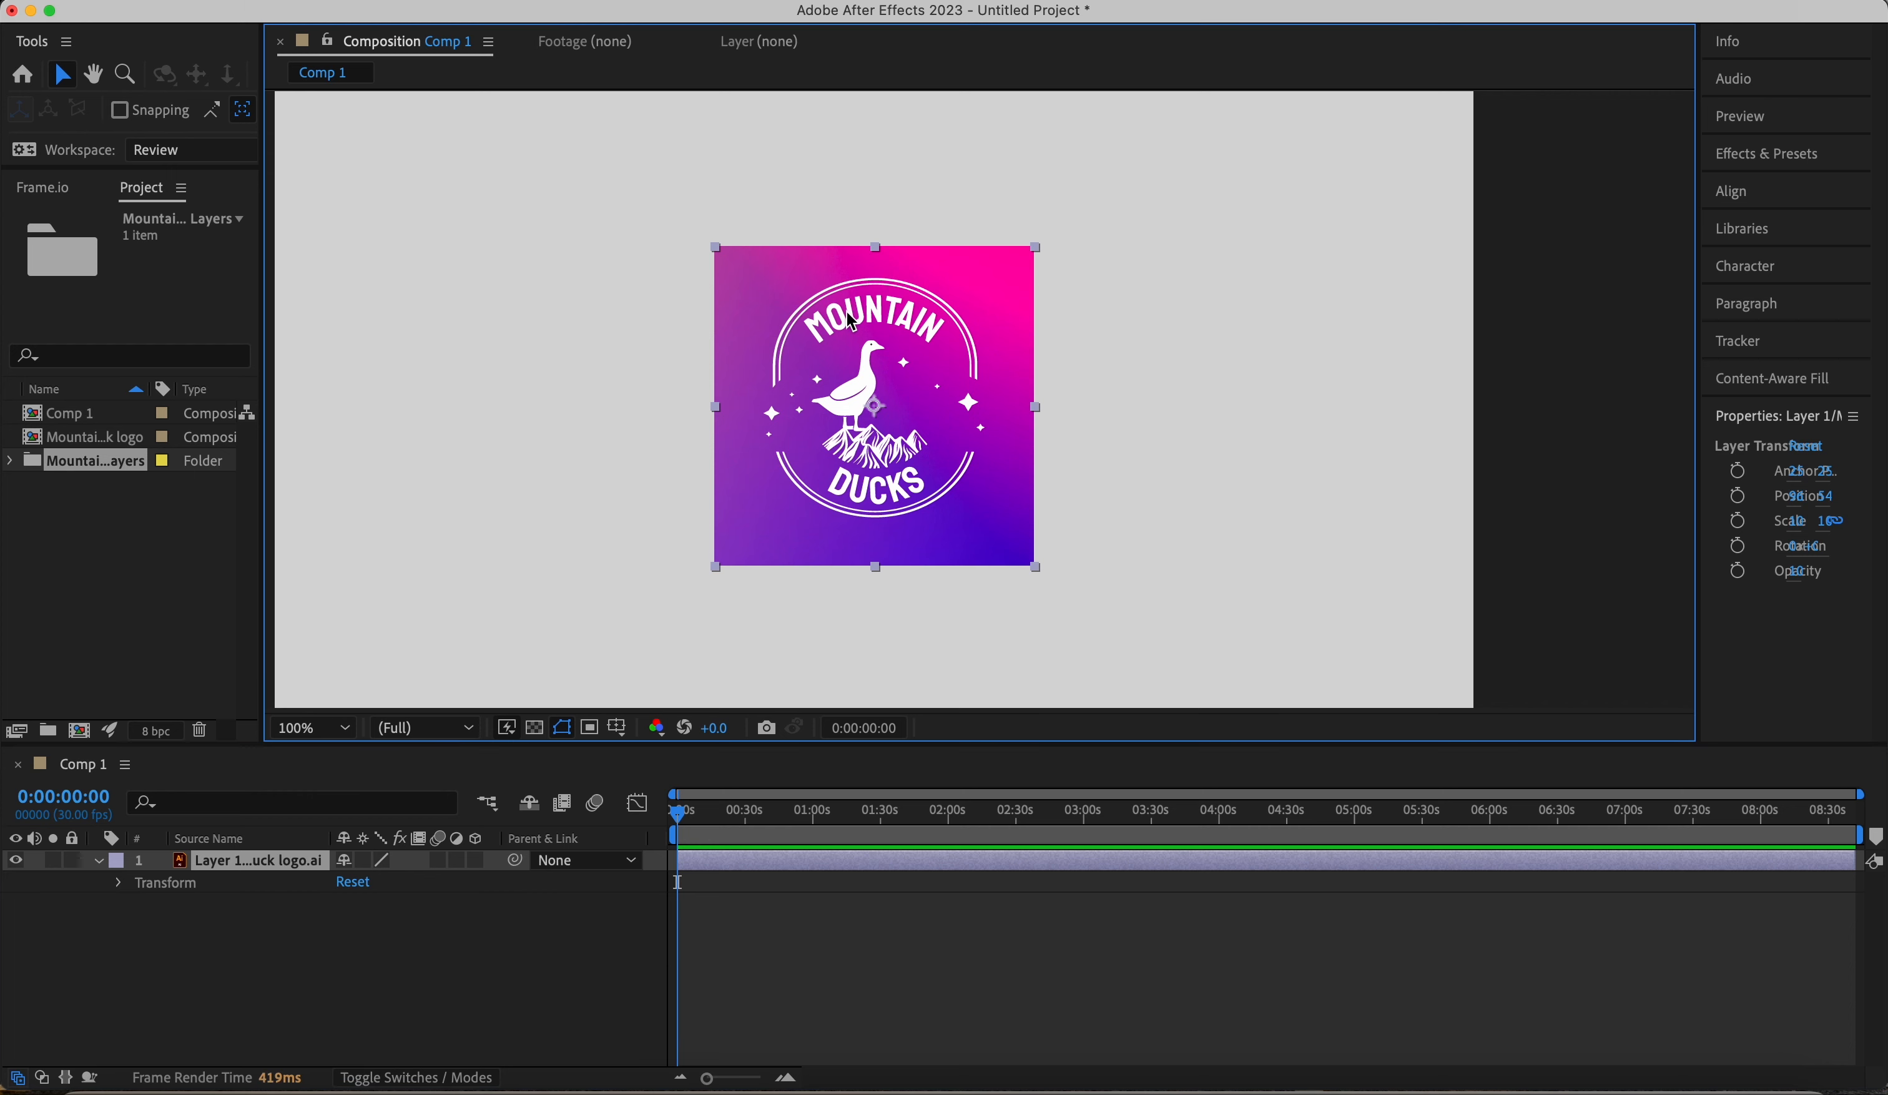
{"action": "scroll", "coordinate": [873, 335], "scroll_direction": "up", "scroll_amount": 3}
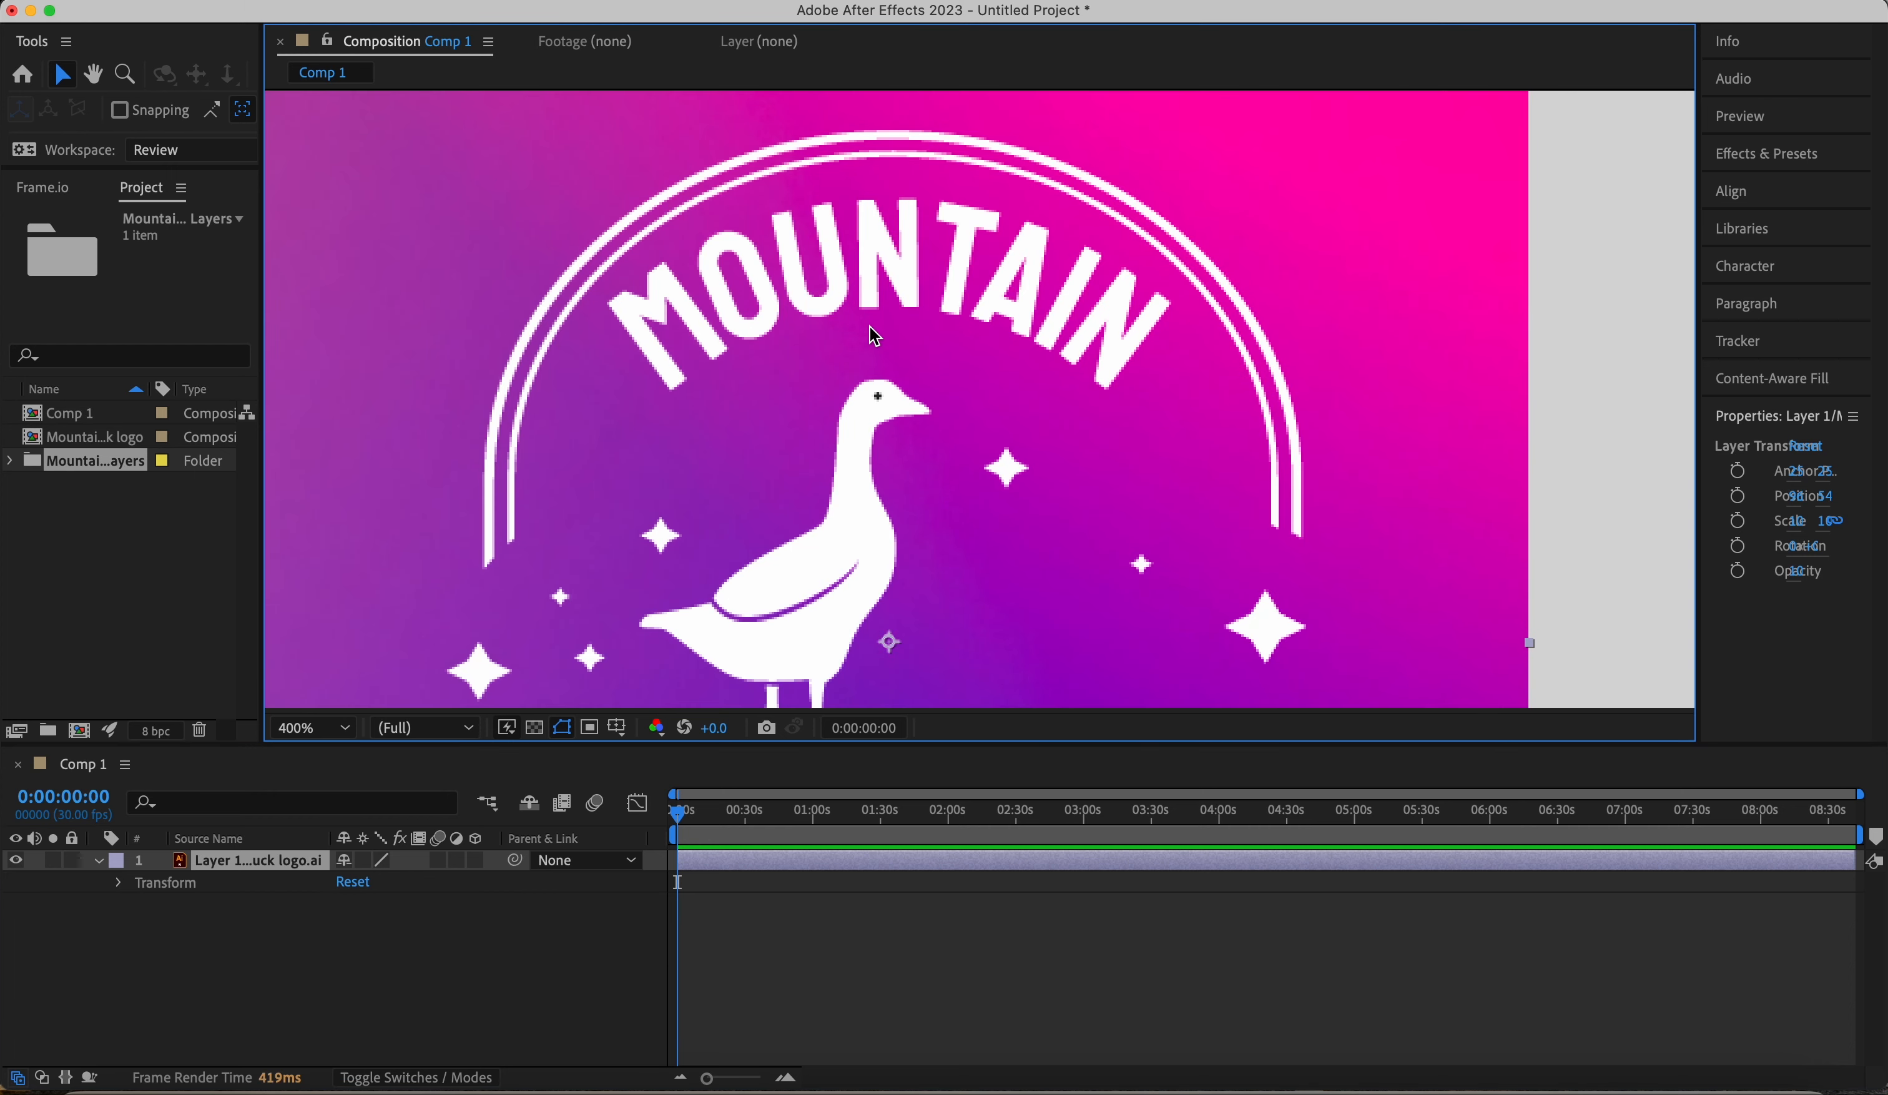
{"action": "scroll", "coordinate": [873, 335], "scroll_direction": "down", "scroll_amount": 2}
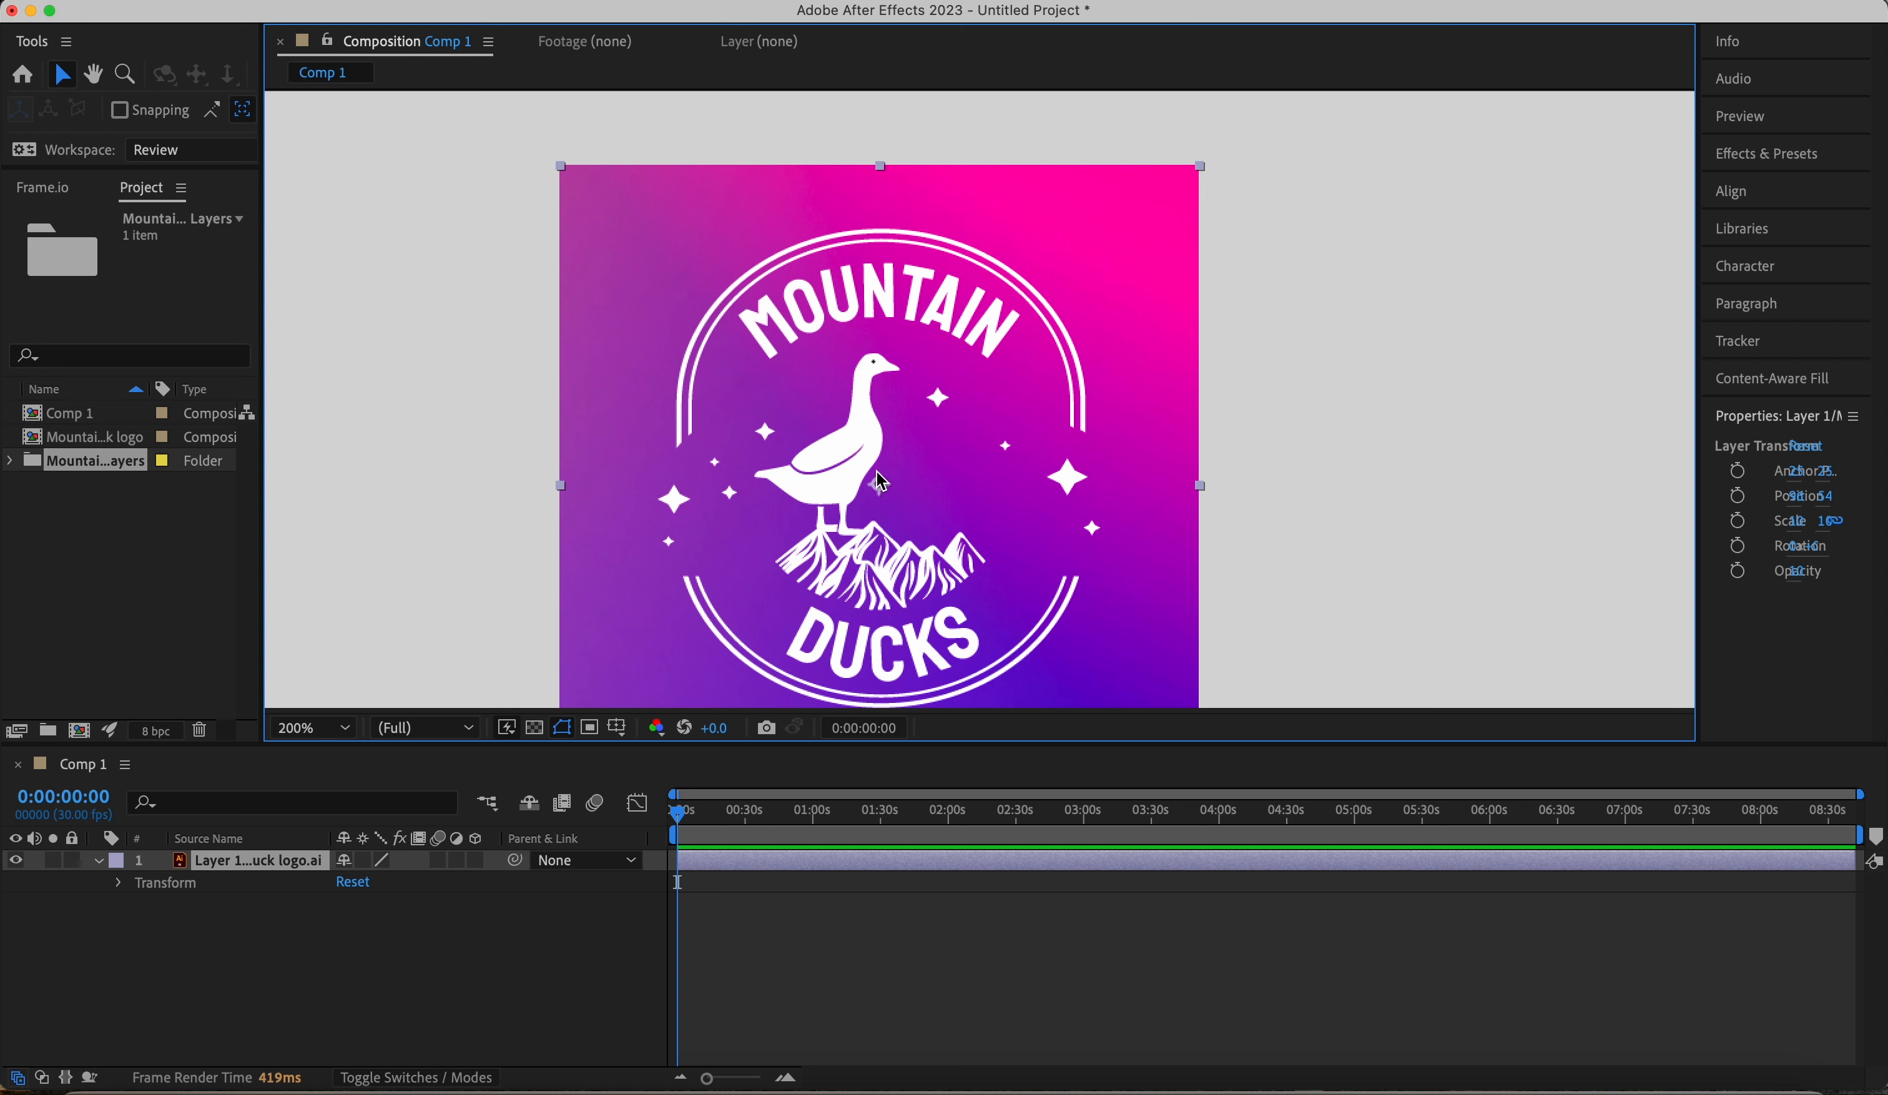
{"action": "scroll", "coordinate": [845, 494], "scroll_direction": "down", "scroll_amount": 2}
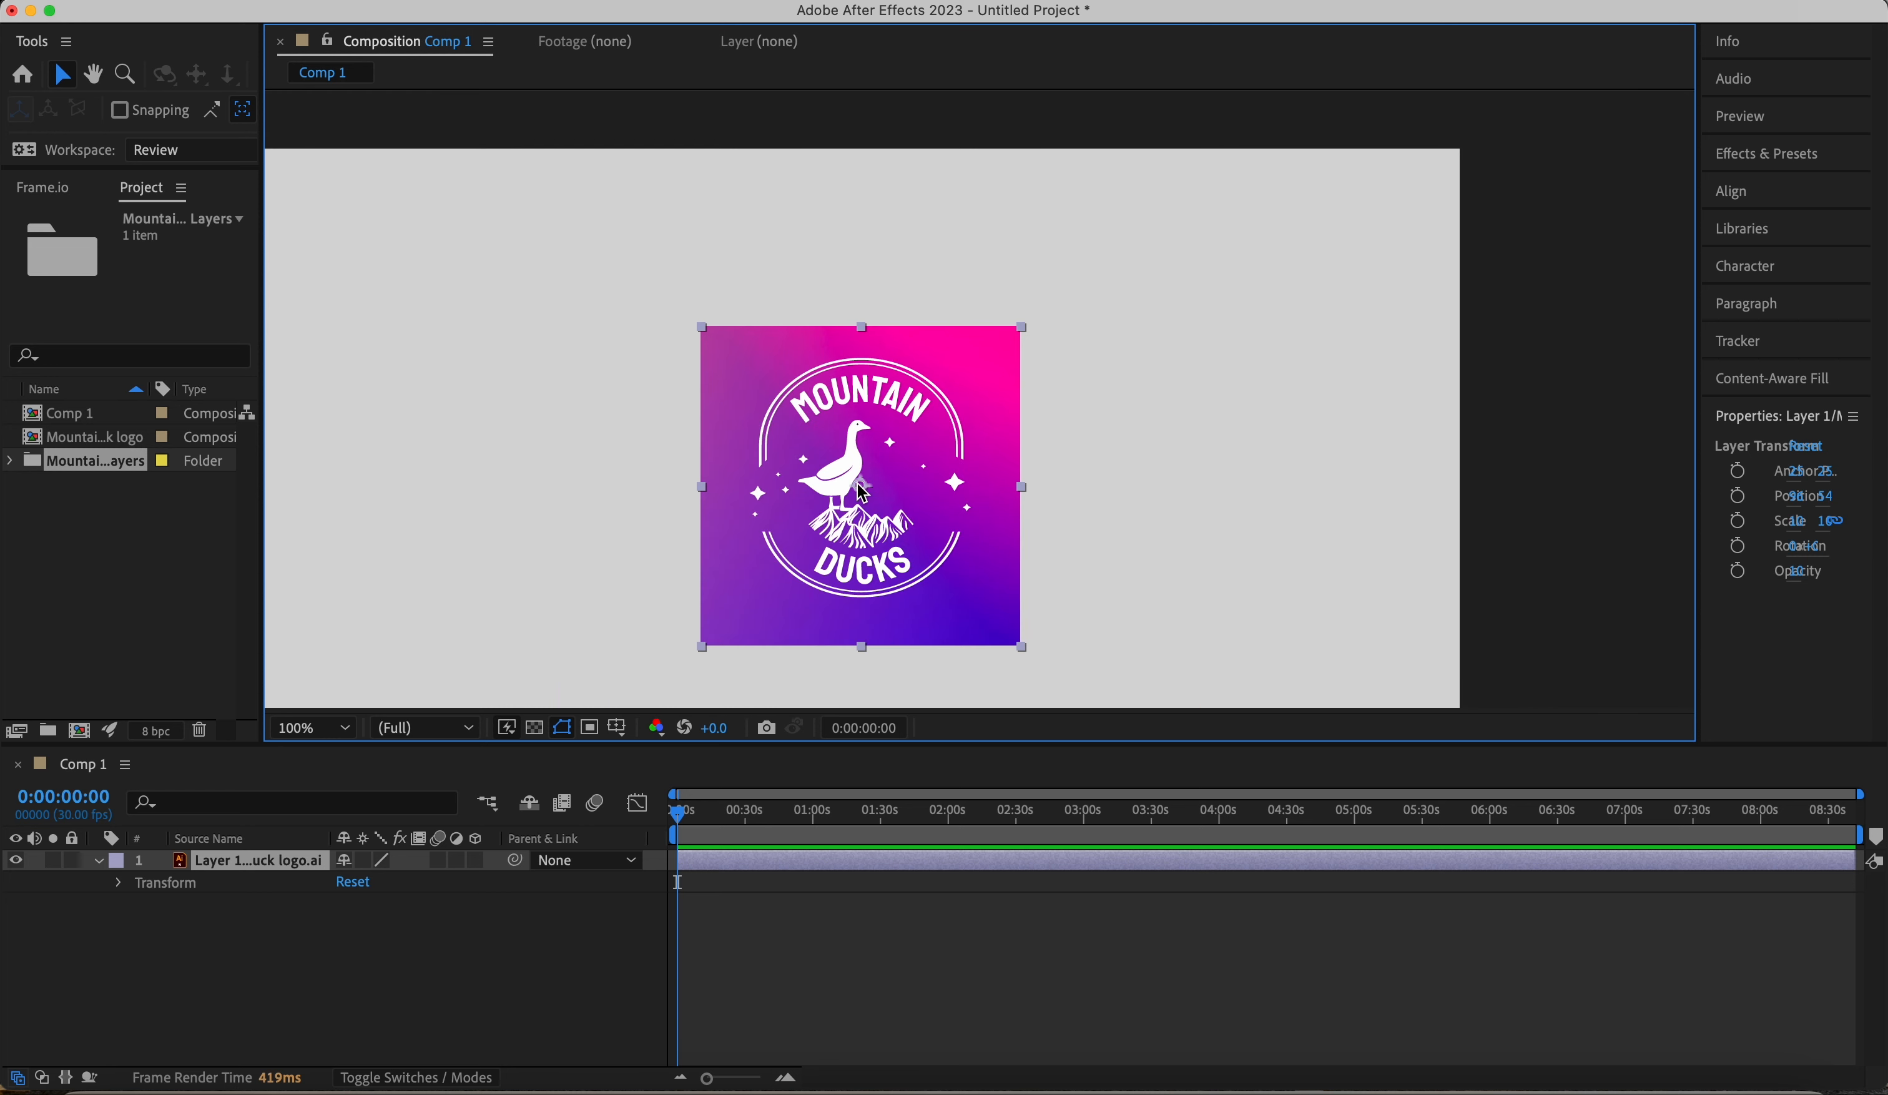
- Create shapes from the Mountain duck logo vector layer
{"action": "right_click", "coordinate": [264, 875]}
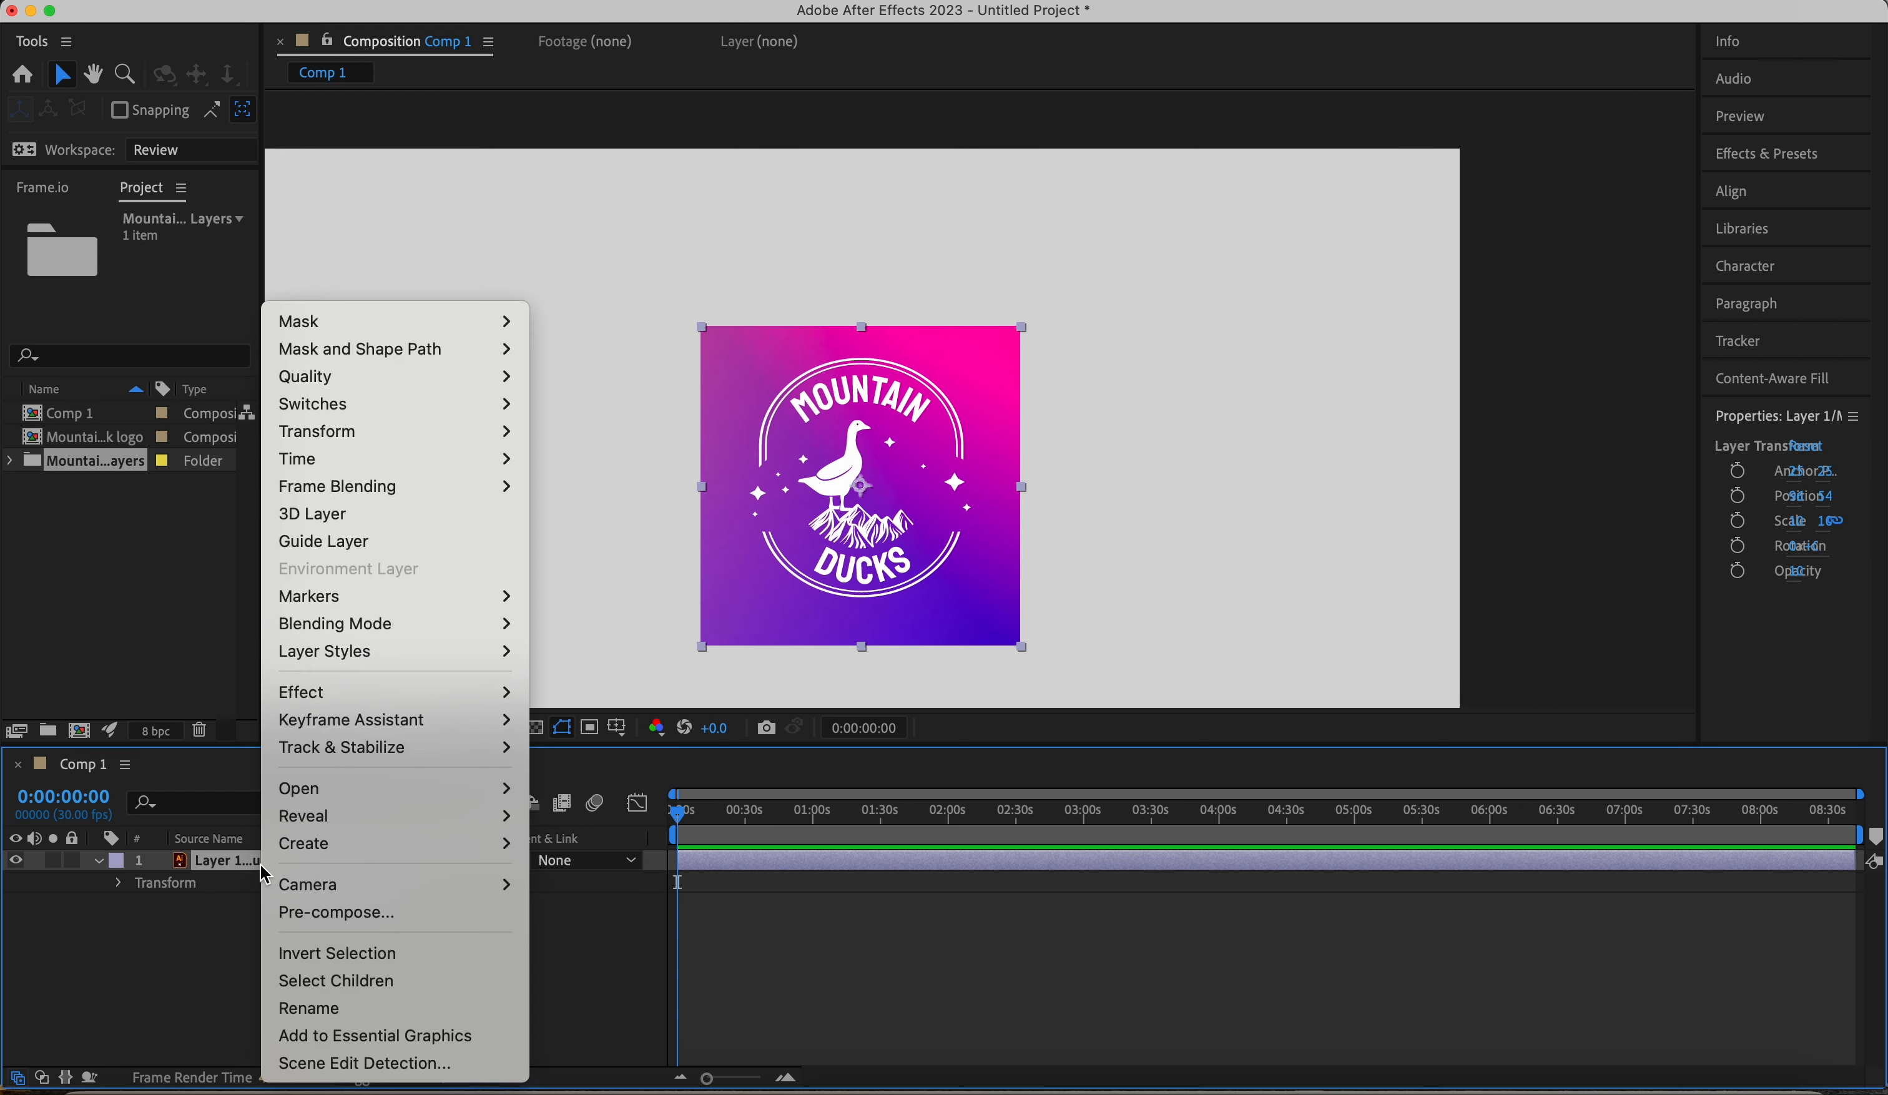
{"action": "mouse_move", "coordinate": [338, 843]}
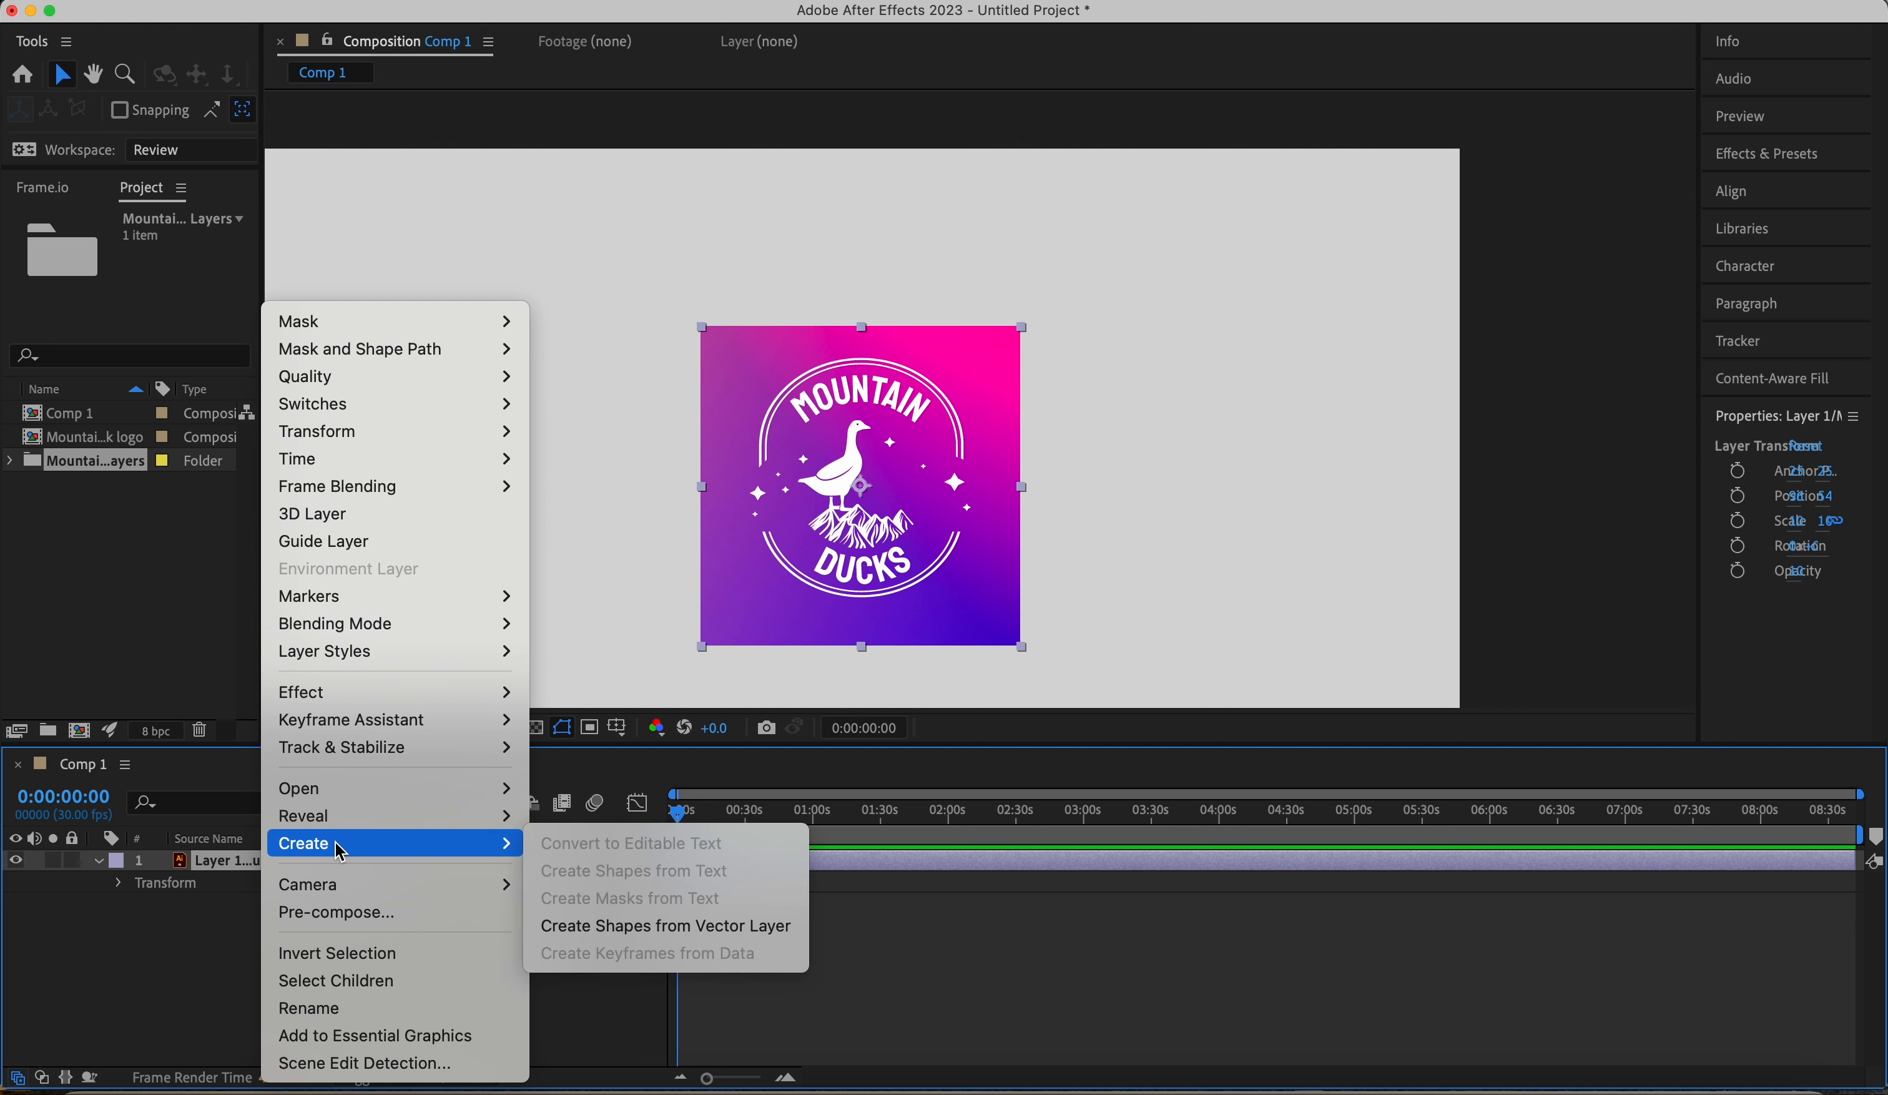
{"action": "left_click", "coordinate": [686, 938]}
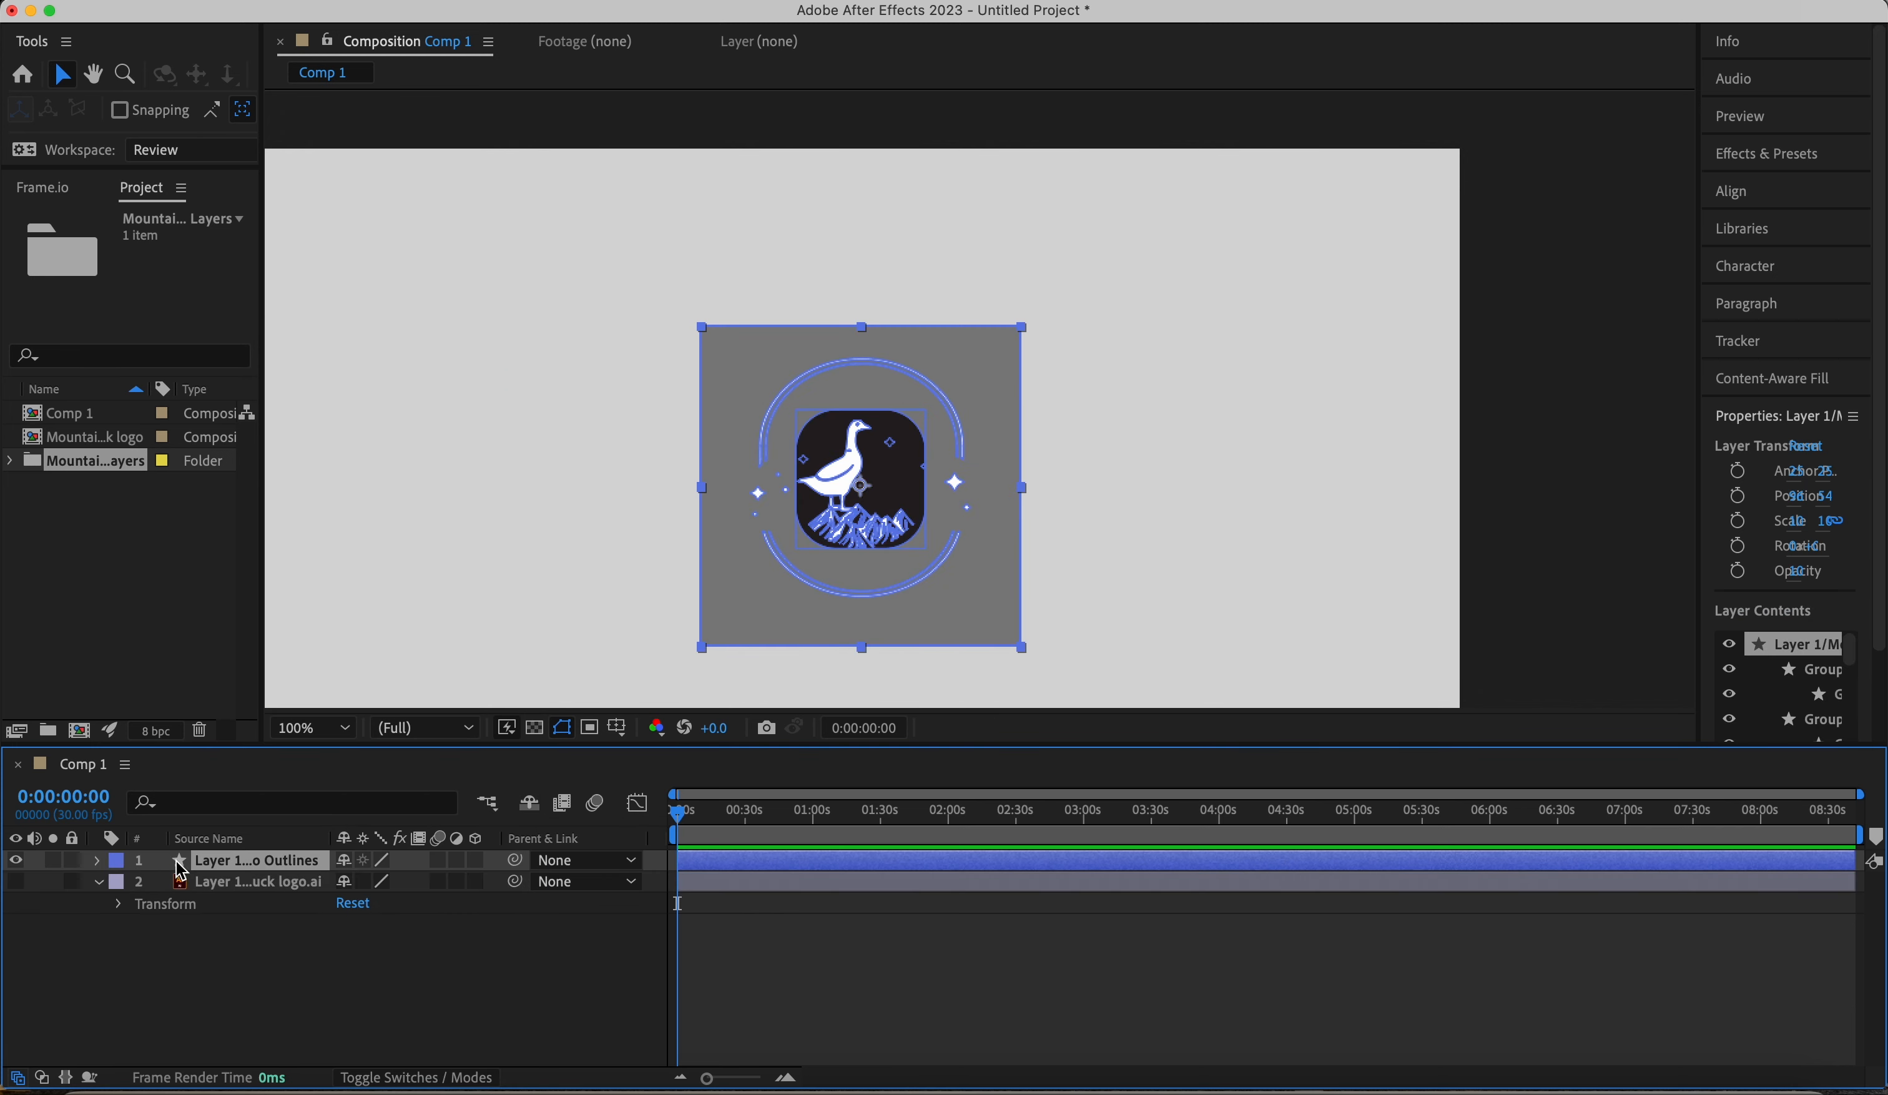
- Examine the shape groups in the contents of the logo outlines layer and collapse both layers
{"action": "left_click", "coordinate": [98, 882]}
{"action": "left_click", "coordinate": [97, 861]}
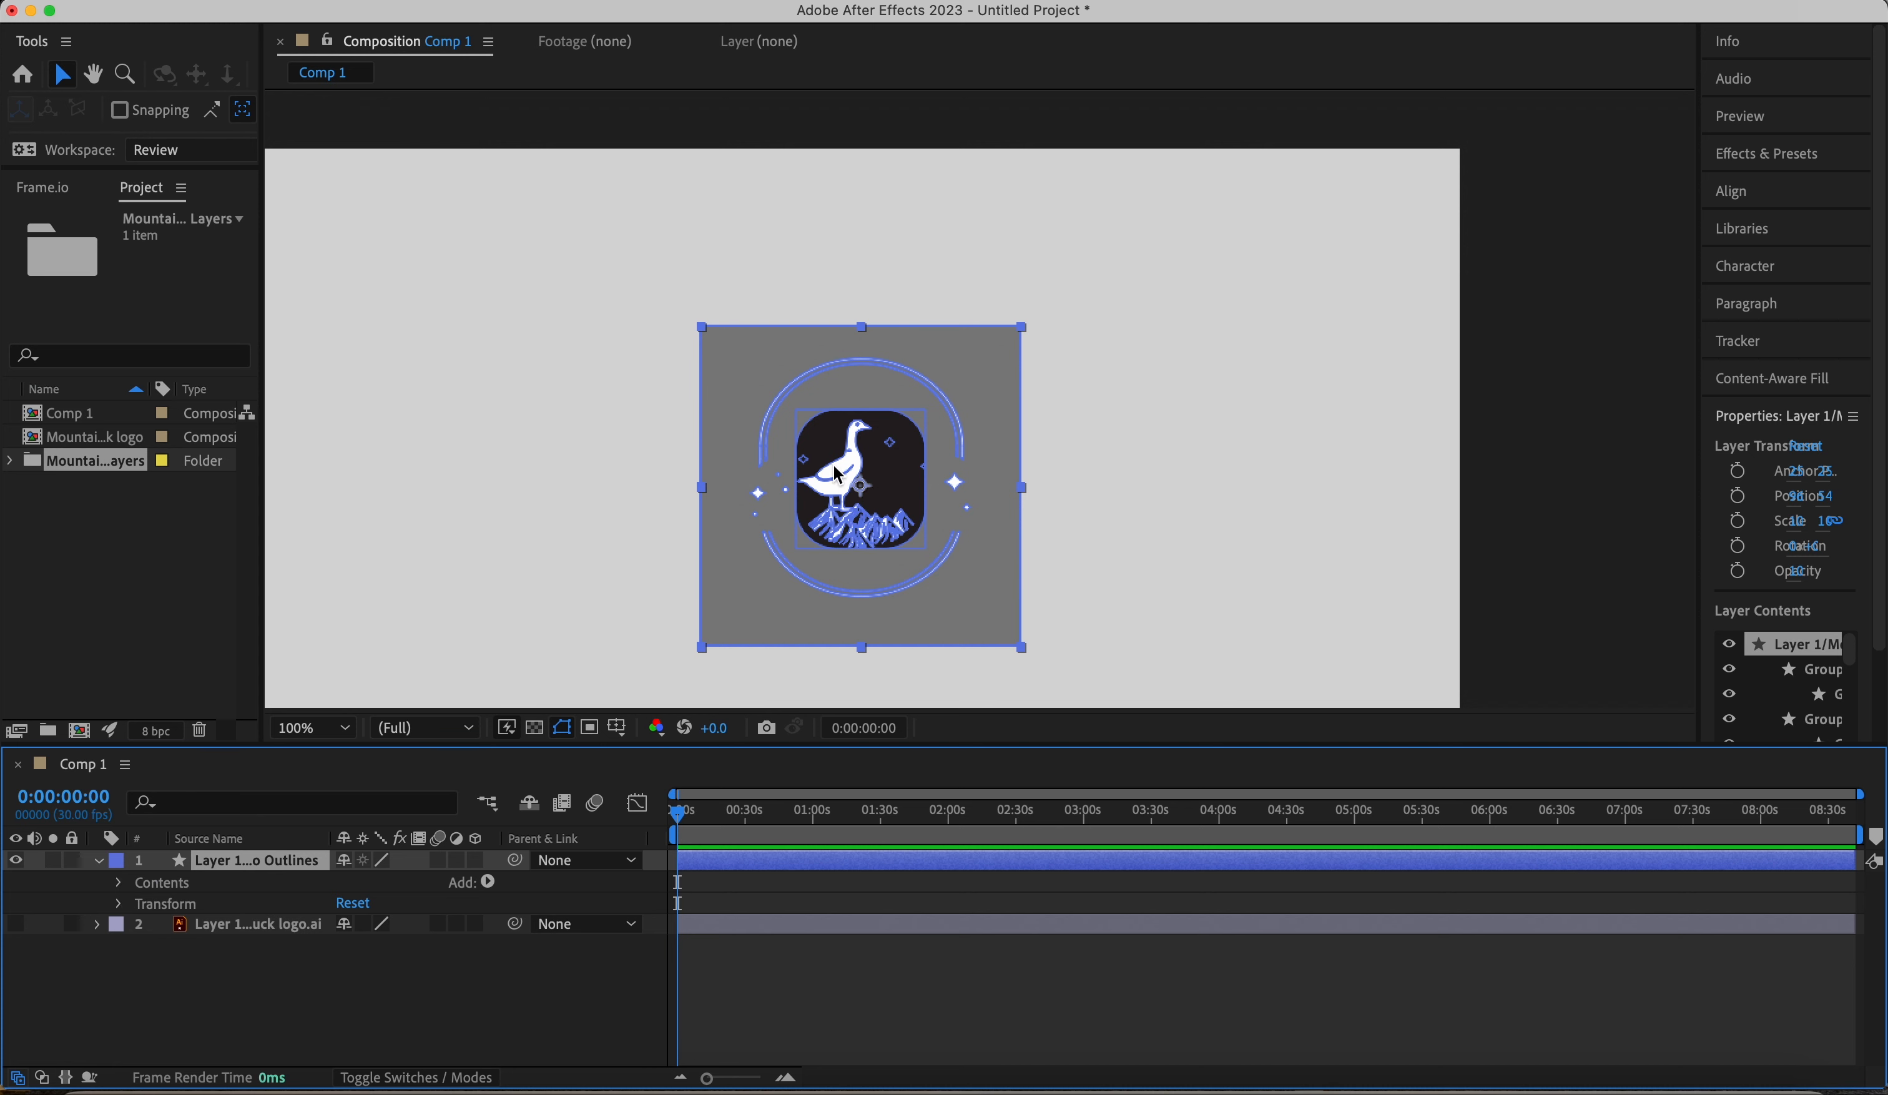
{"action": "left_click", "coordinate": [848, 484]}
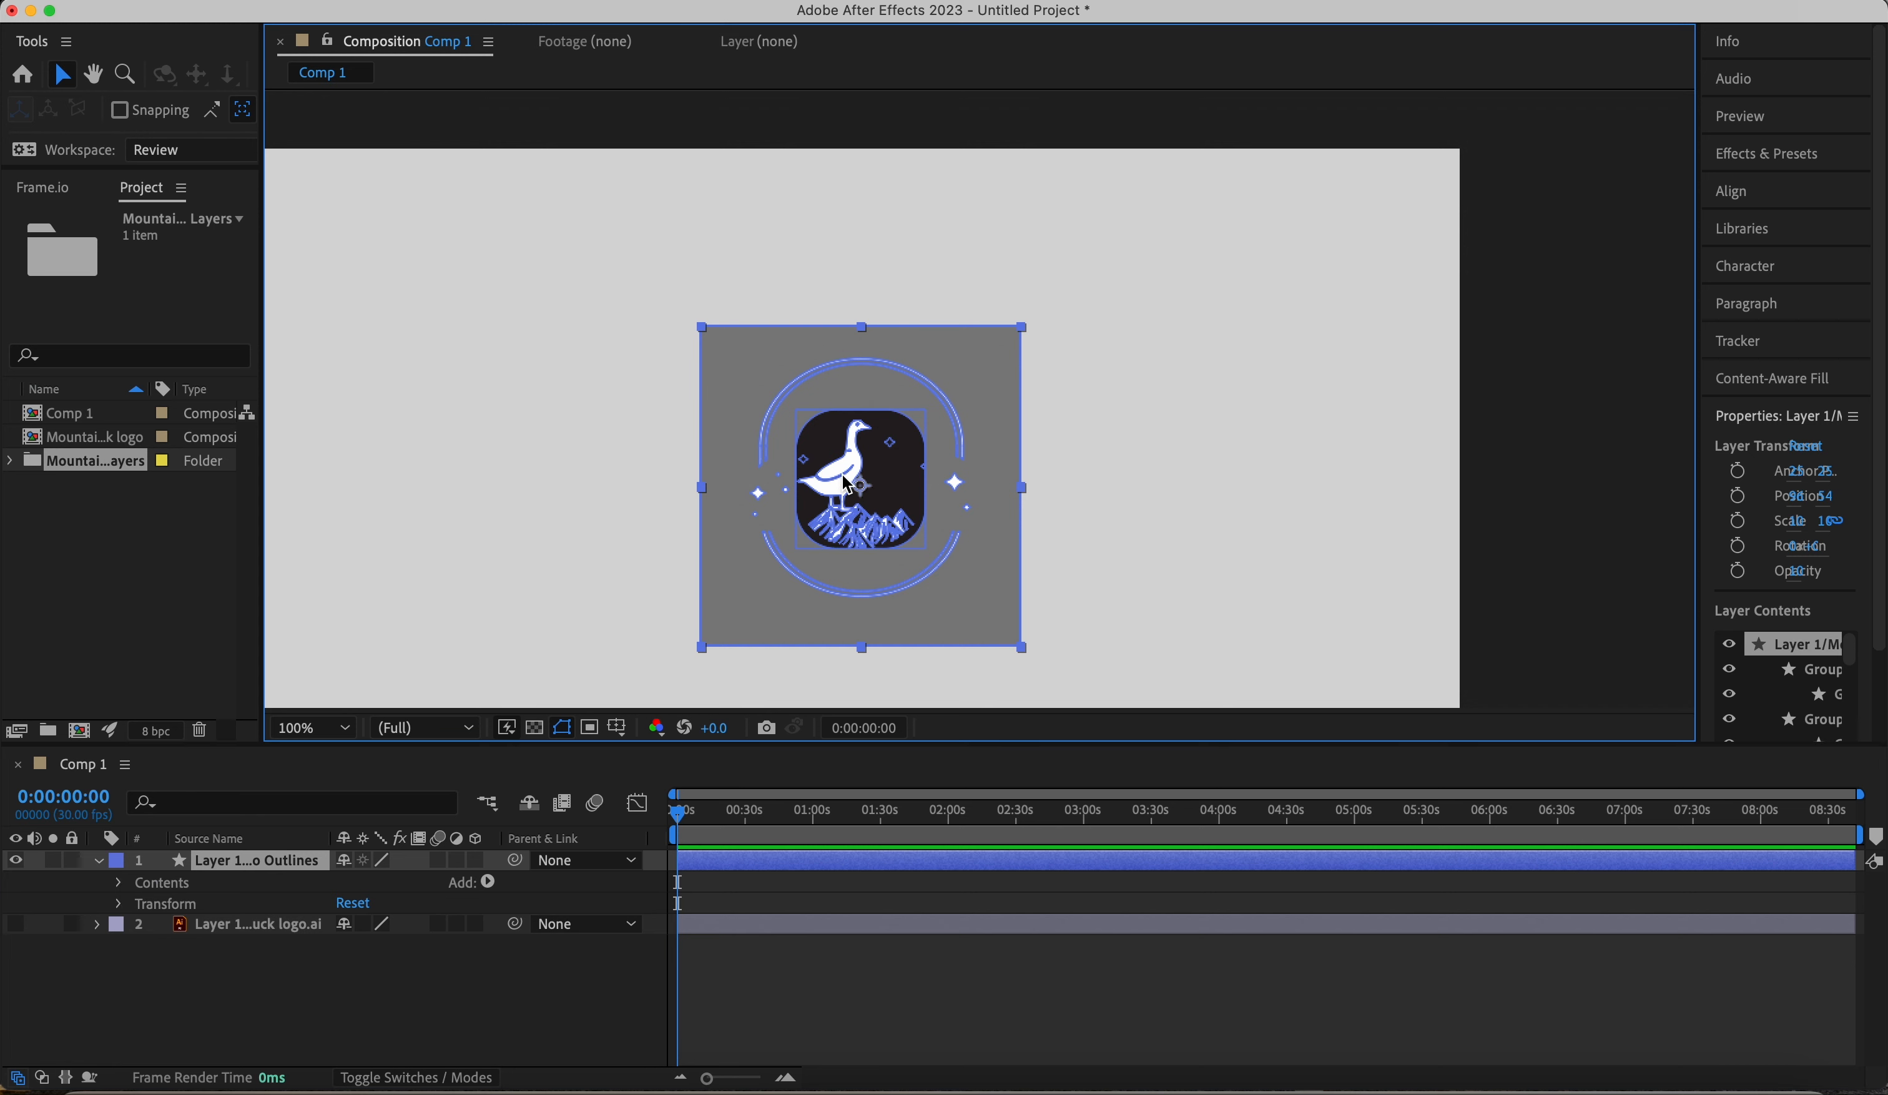
{"action": "left_click", "coordinate": [118, 882]}
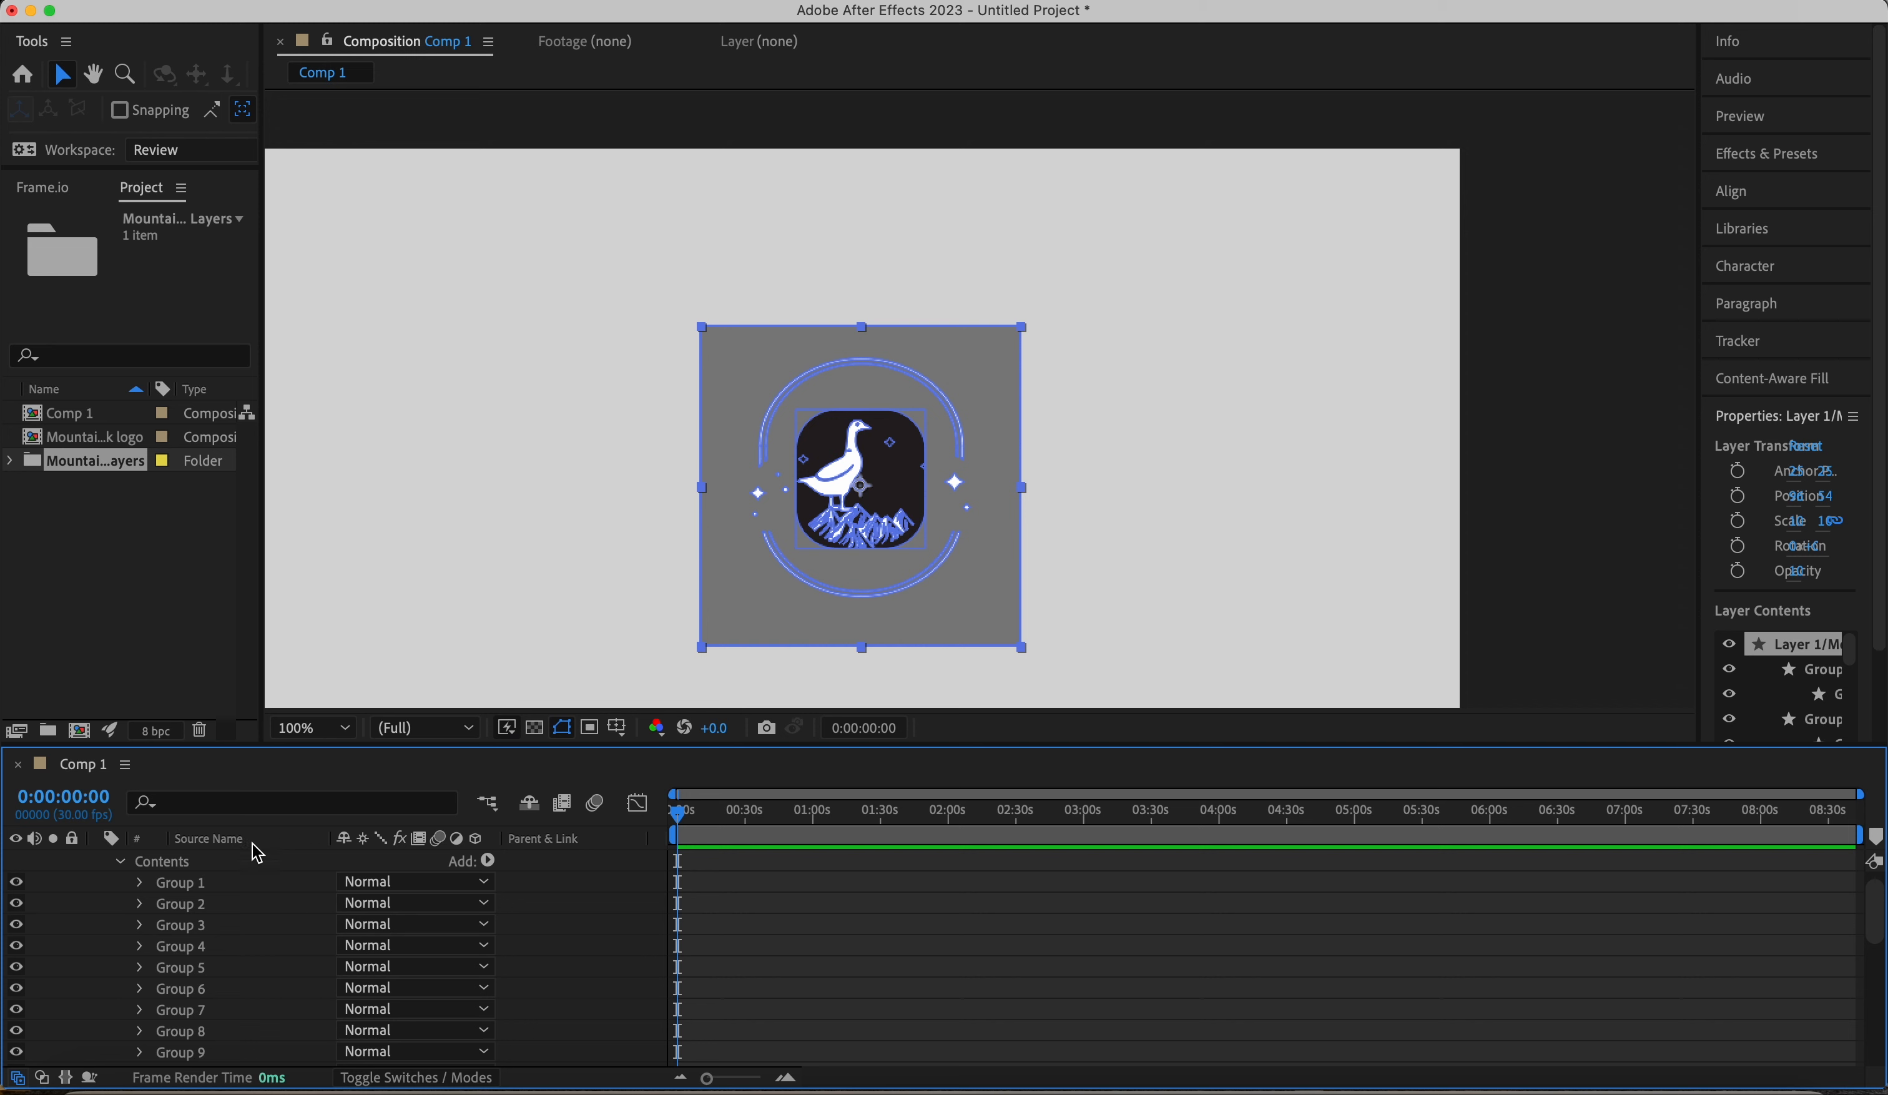
{"action": "left_click", "coordinate": [198, 886]}
{"action": "left_click", "coordinate": [183, 904]}
{"action": "left_click", "coordinate": [188, 969]}
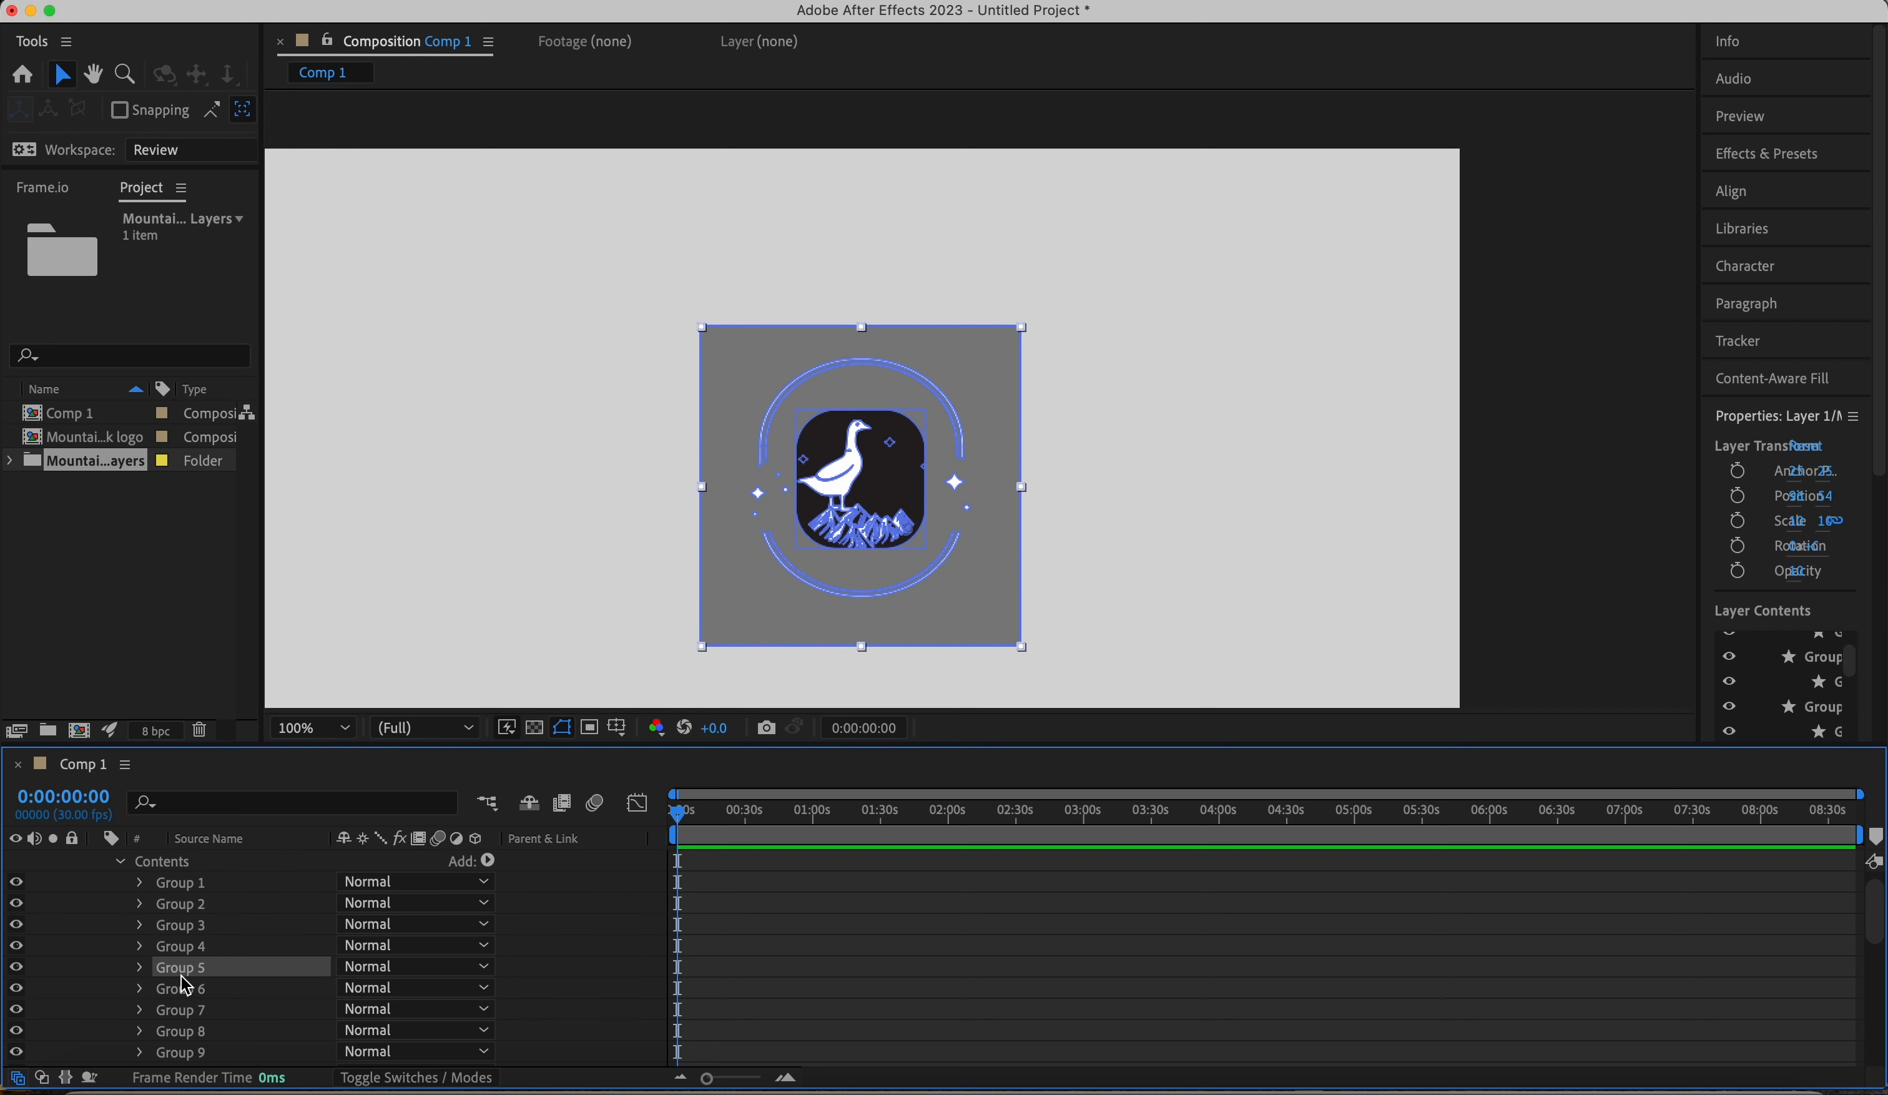
{"action": "left_click", "coordinate": [166, 1014]}
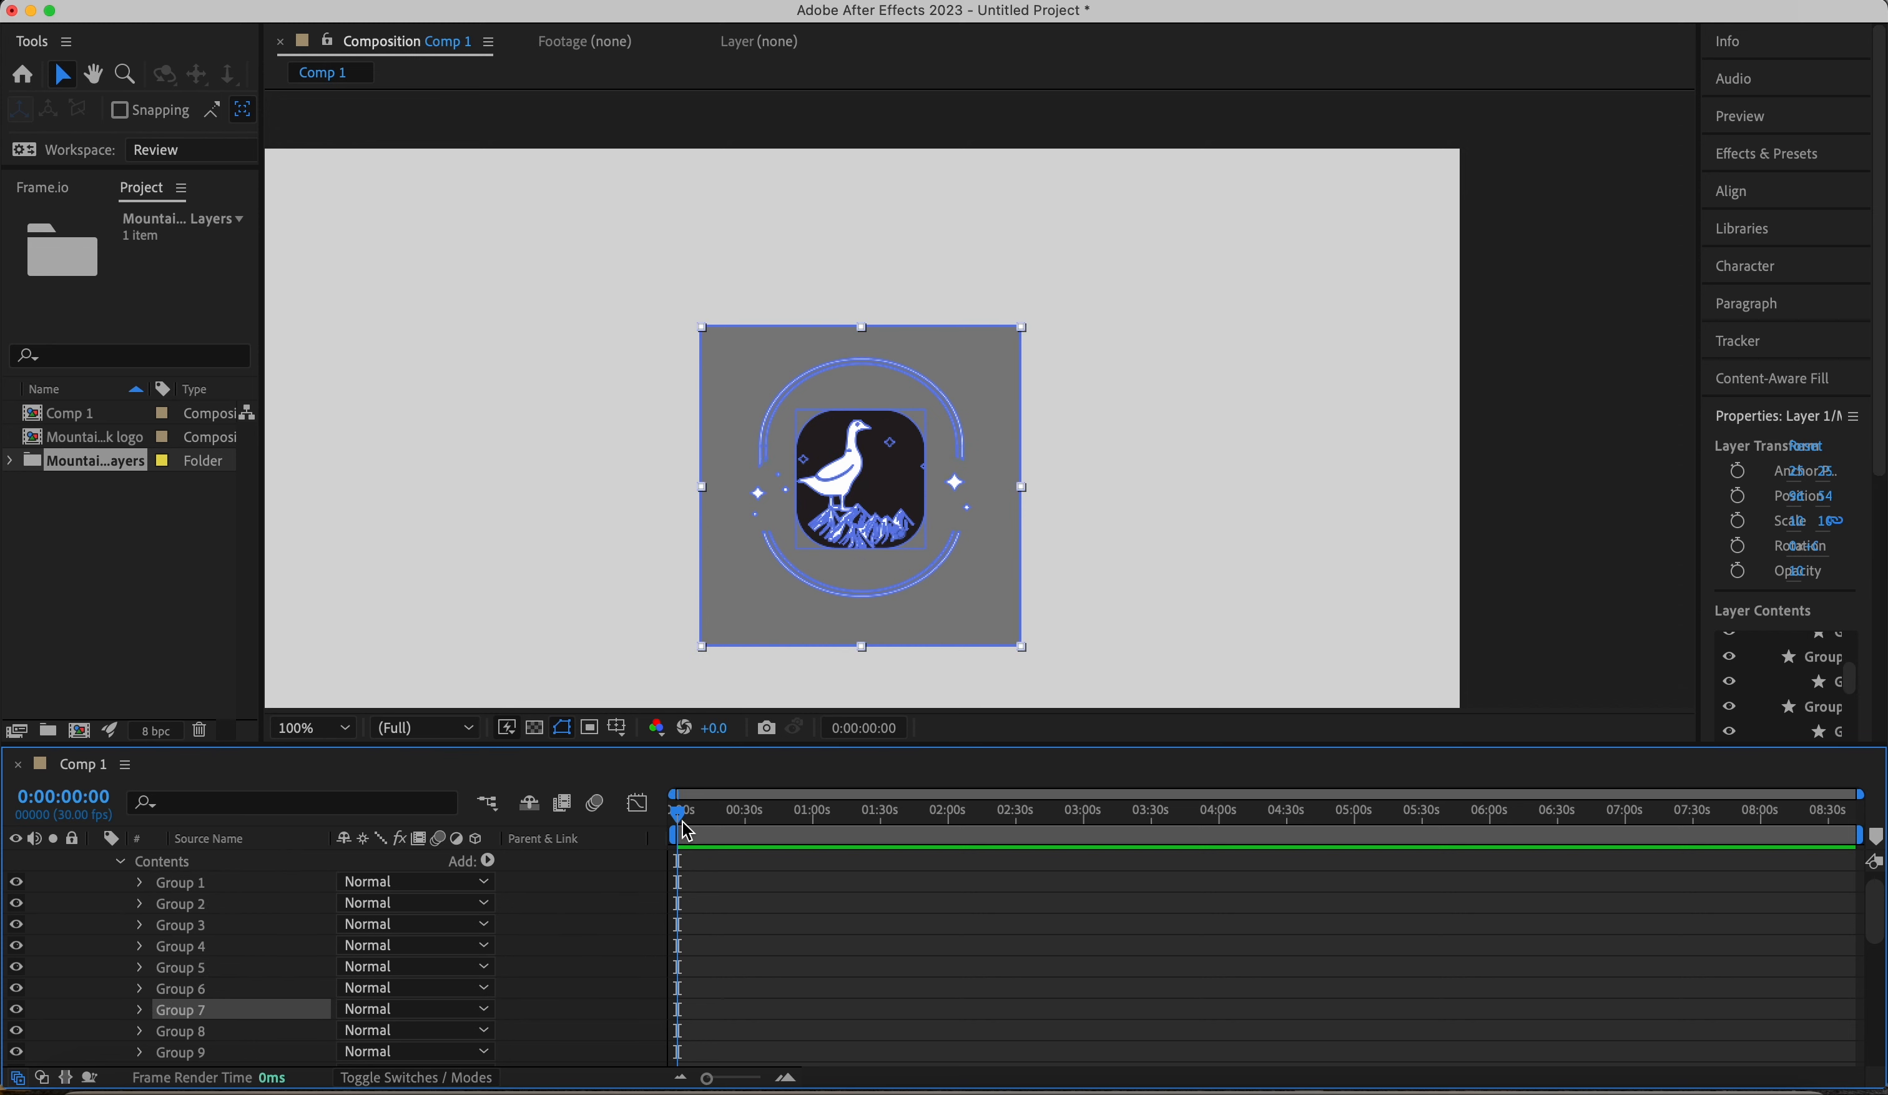
{"action": "mouse_move", "coordinate": [683, 825]}
{"action": "left_mouse_down"}
{"action": "mouse_move", "coordinate": [918, 811]}
{"action": "mouse_move", "coordinate": [680, 812]}
{"action": "left_mouse_up"}
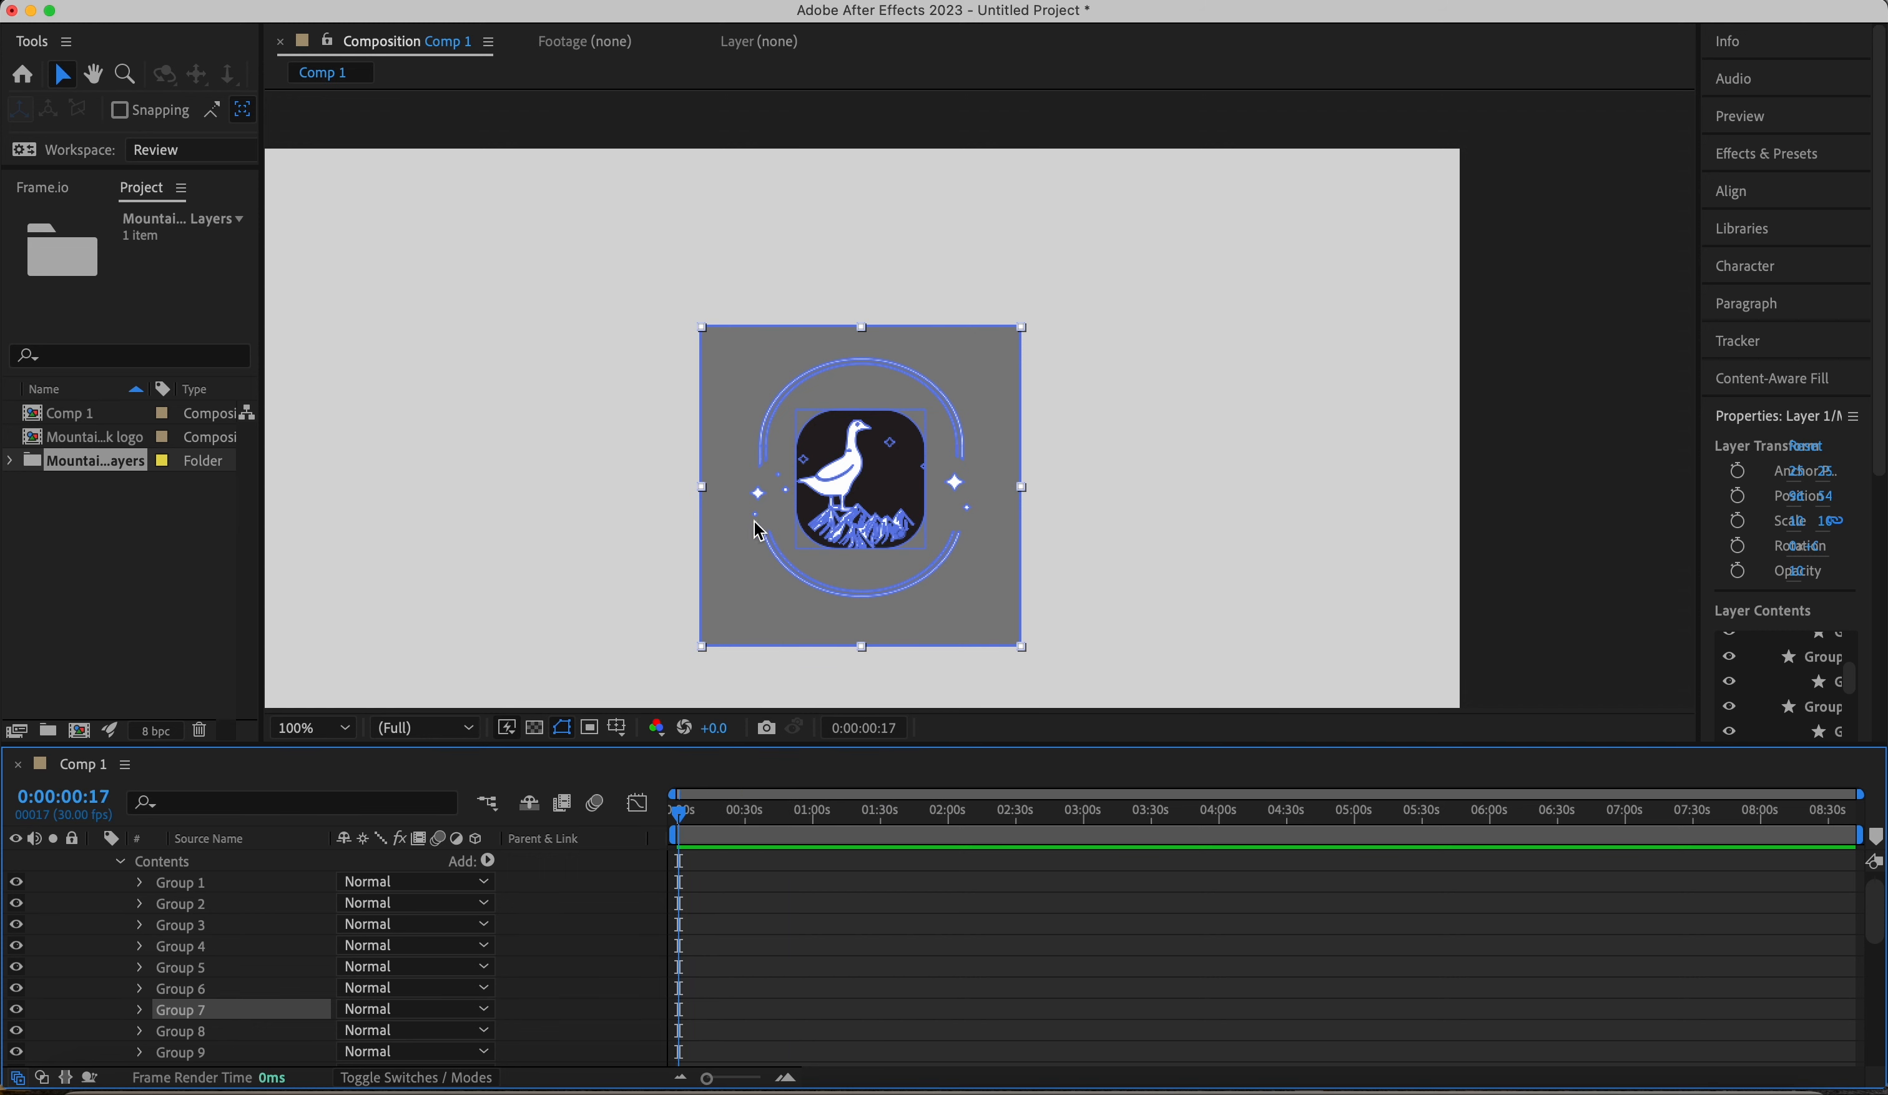
{"action": "scroll", "coordinate": [188, 907], "scroll_direction": "up", "scroll_amount": 1}
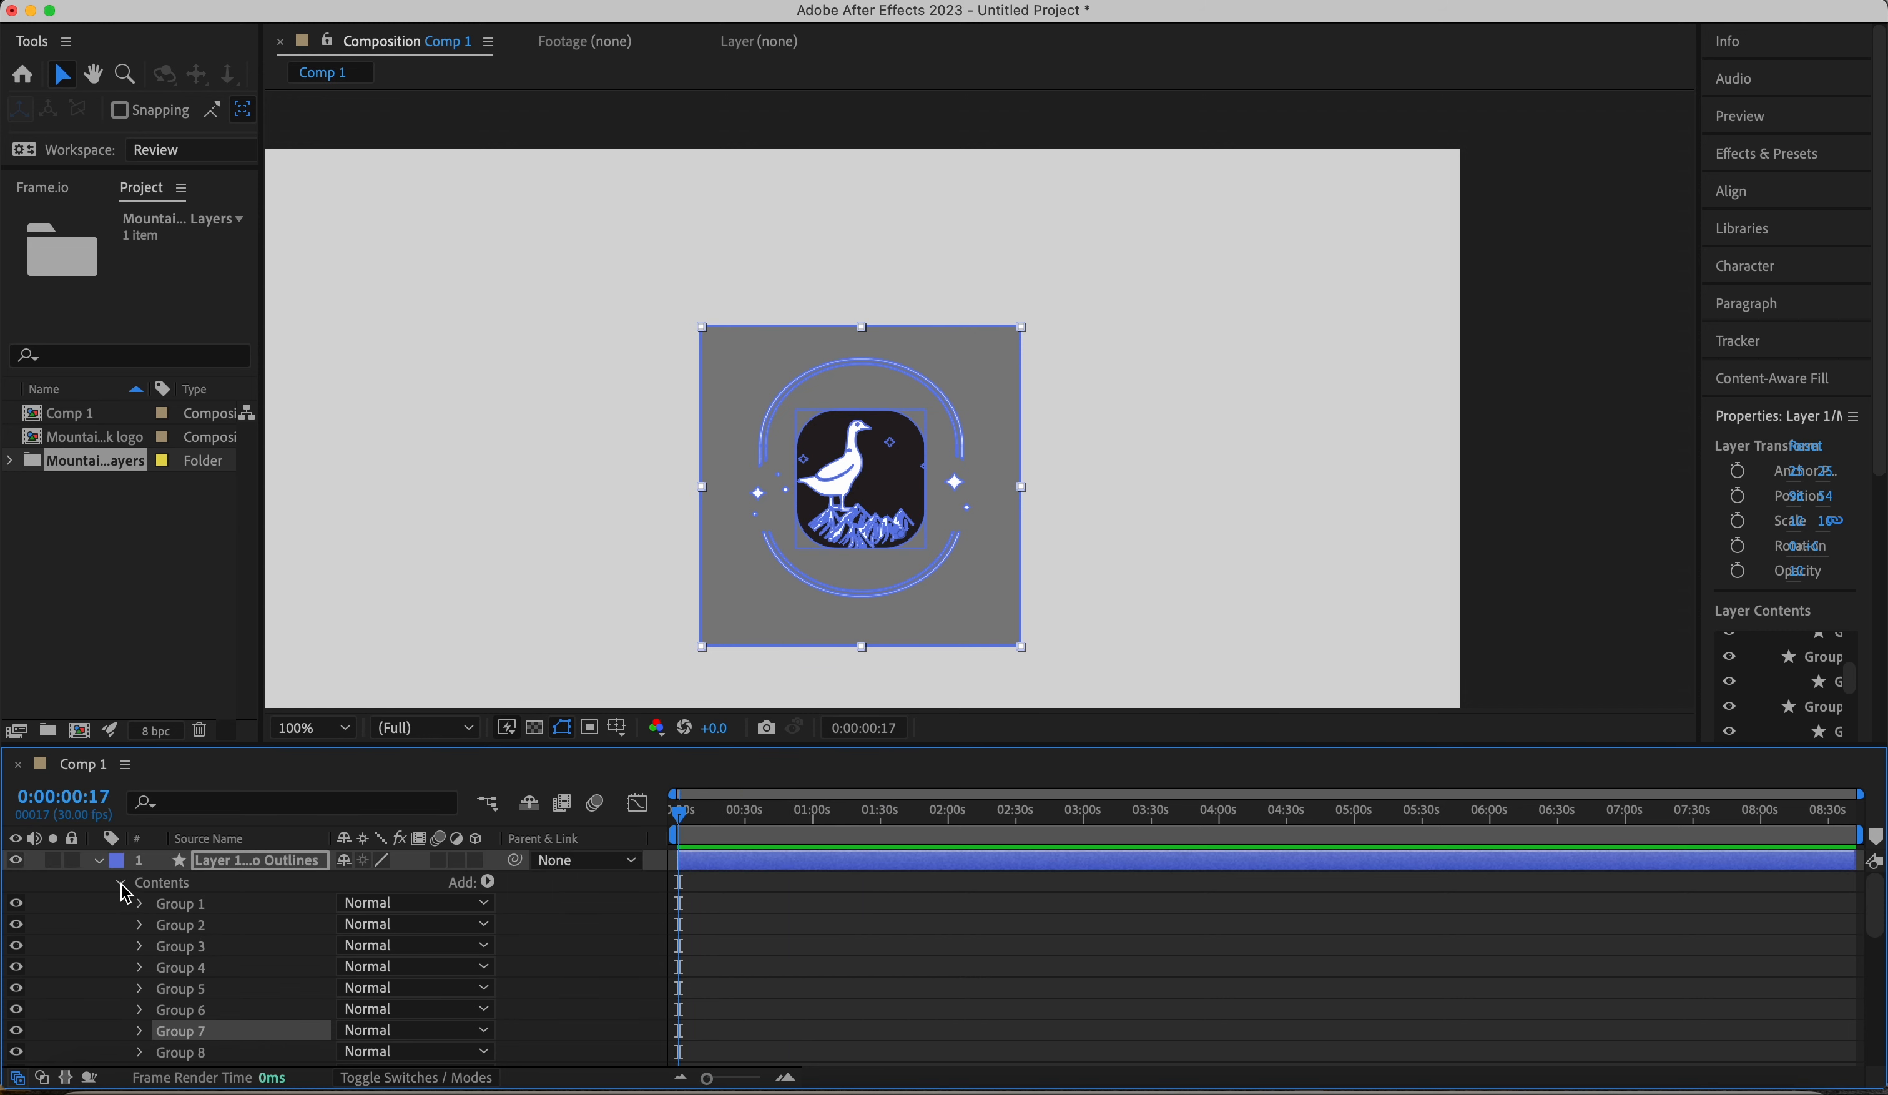
{"action": "left_click", "coordinate": [121, 883]}
{"action": "left_click", "coordinate": [98, 861]}
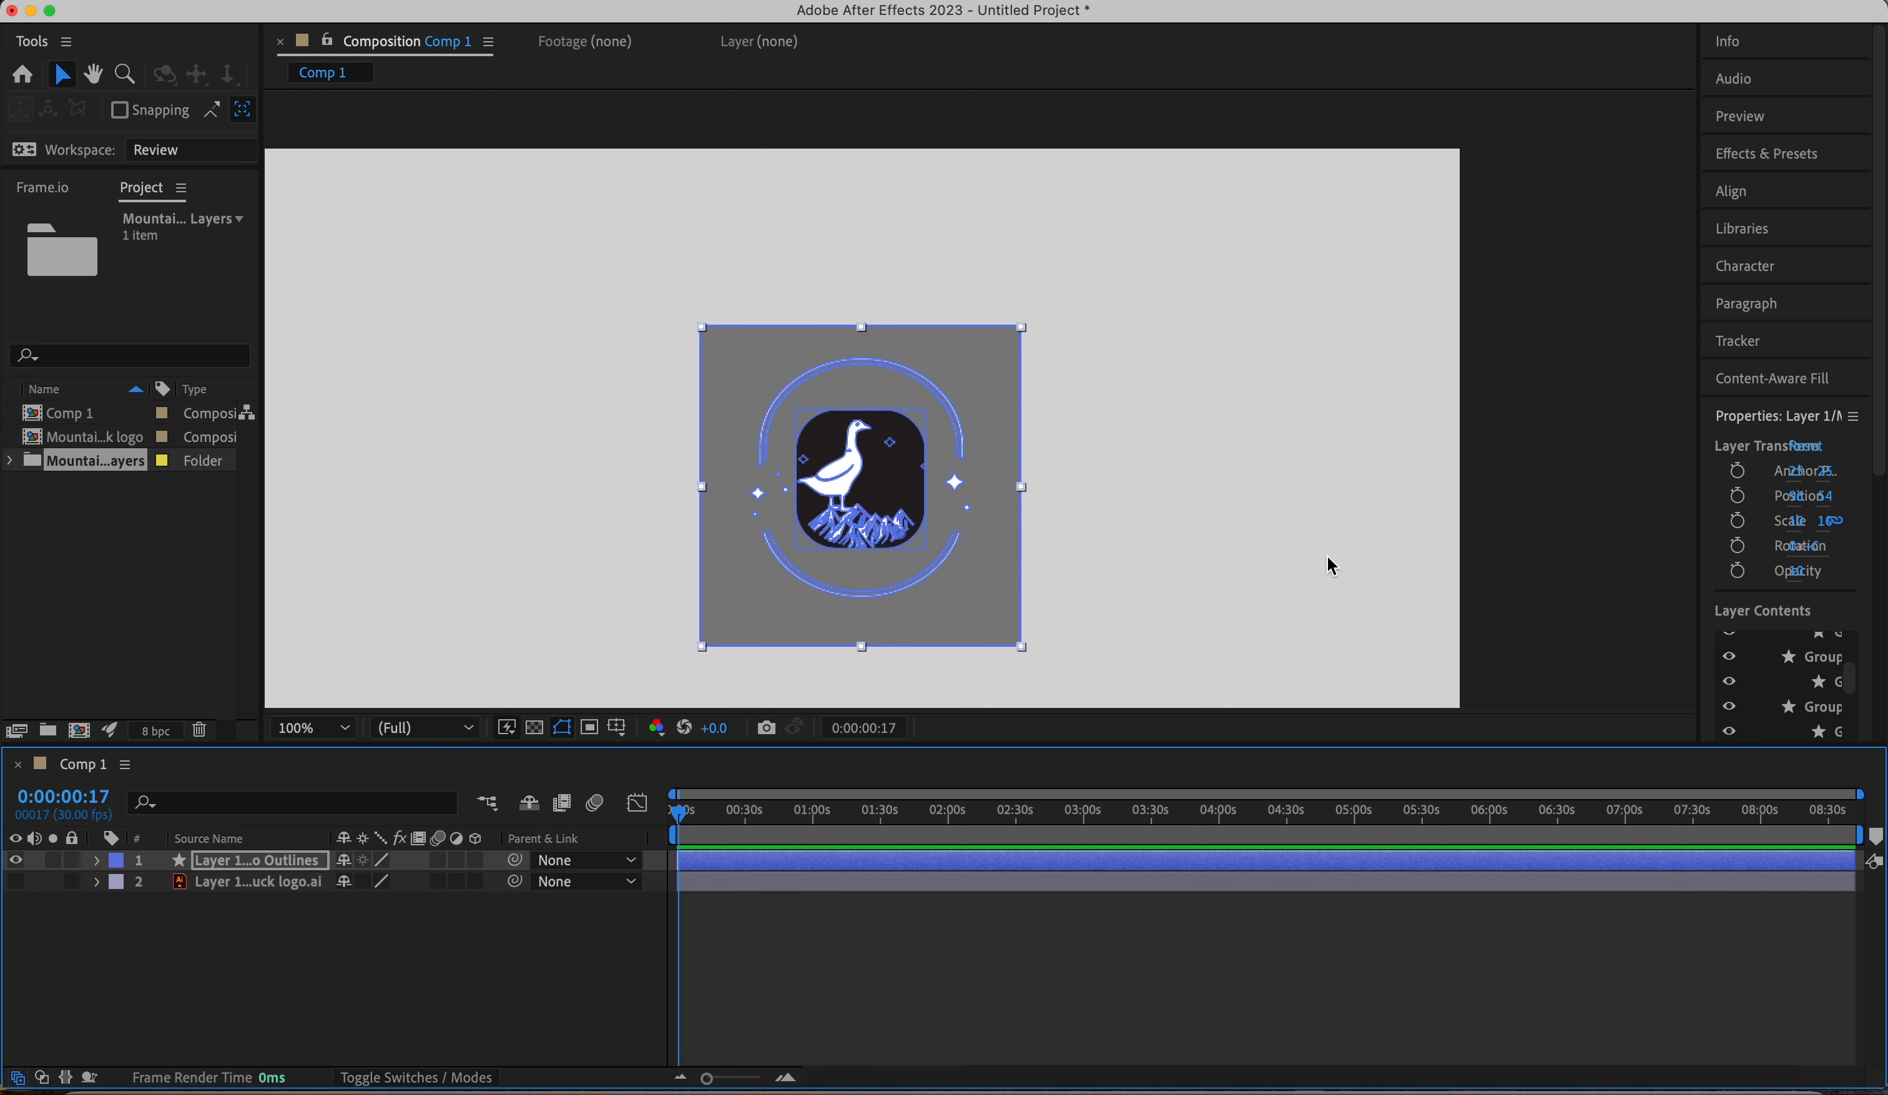
- Deselect the outlines layer and inspect the converted logo artwork up close and at full view
{"action": "left_click", "coordinate": [1500, 535]}
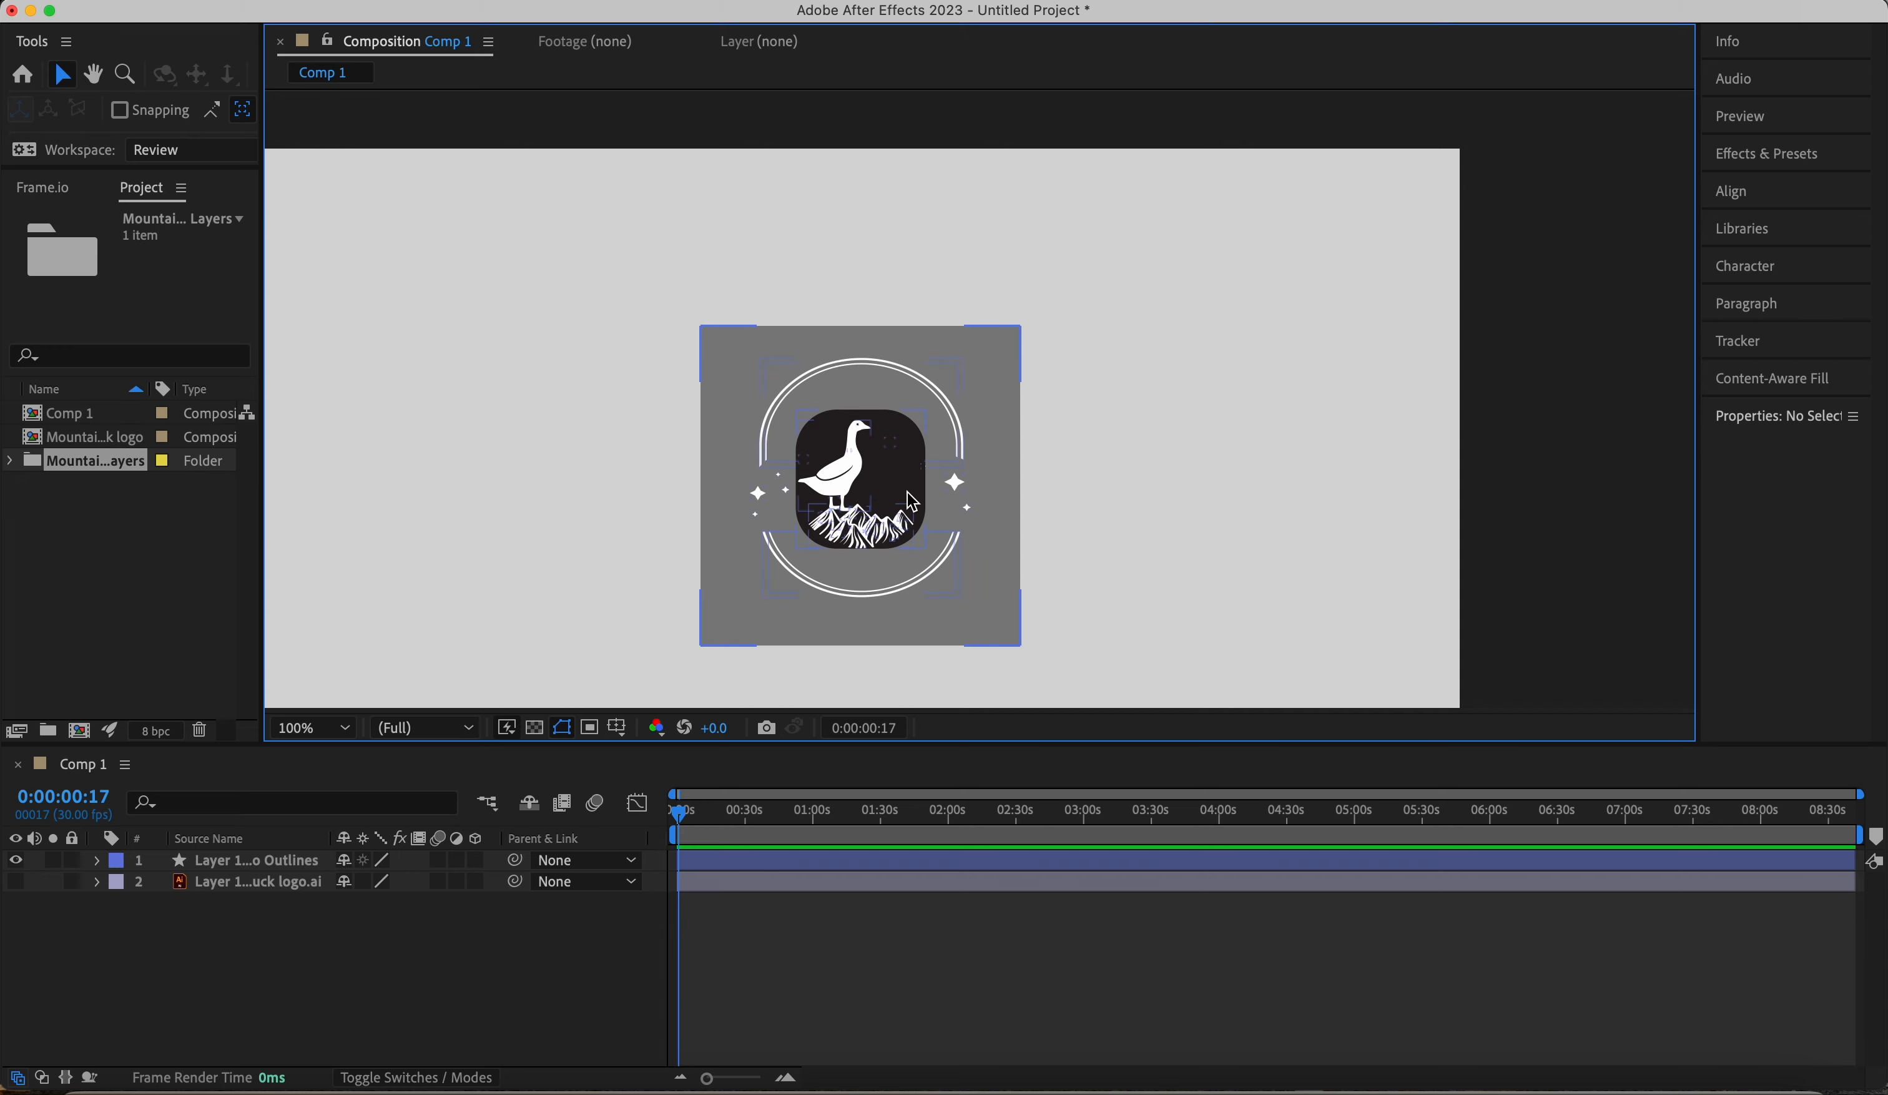
{"action": "scroll", "coordinate": [912, 502], "scroll_direction": "up", "scroll_amount": 6}
{"action": "scroll", "coordinate": [912, 502], "scroll_direction": "down", "scroll_amount": 2}
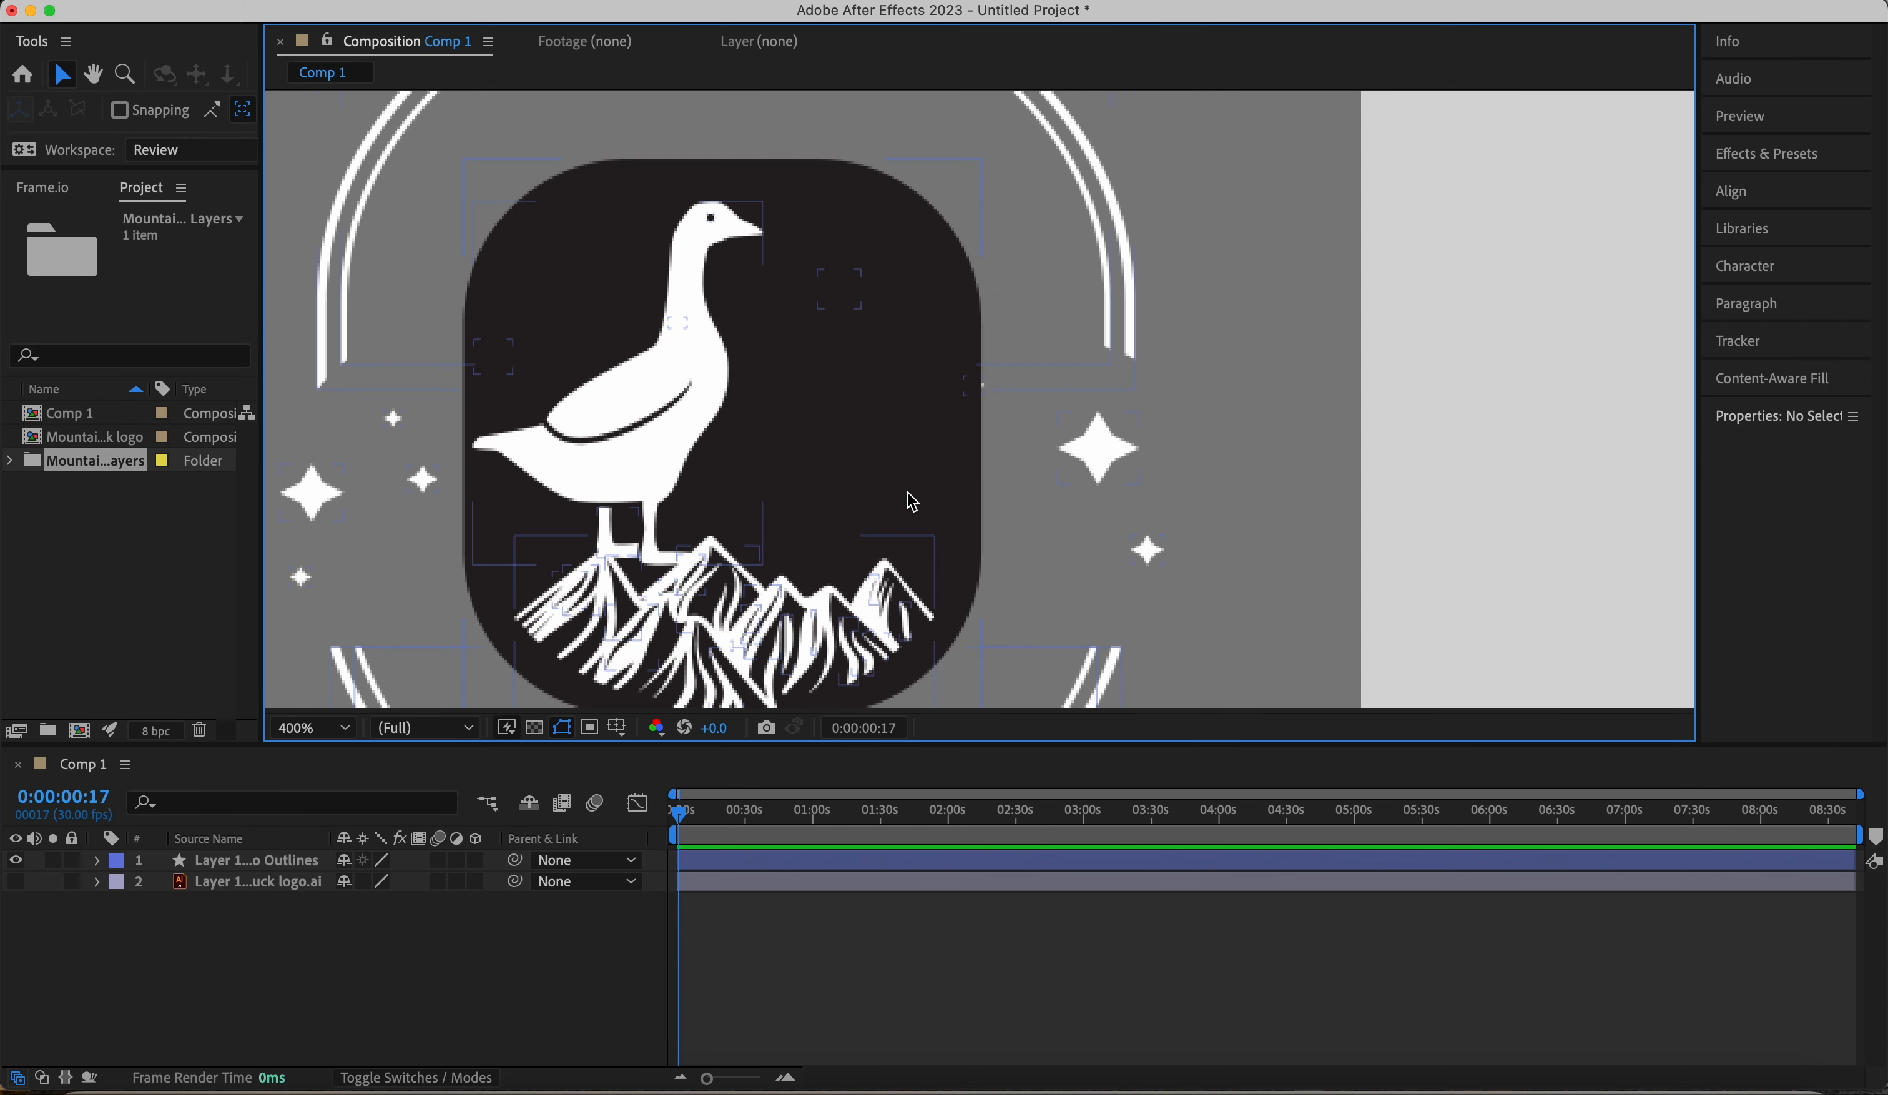
{"action": "scroll", "coordinate": [911, 502], "scroll_direction": "up", "scroll_amount": 1}
{"action": "scroll", "coordinate": [912, 502], "scroll_direction": "down", "scroll_amount": 4}
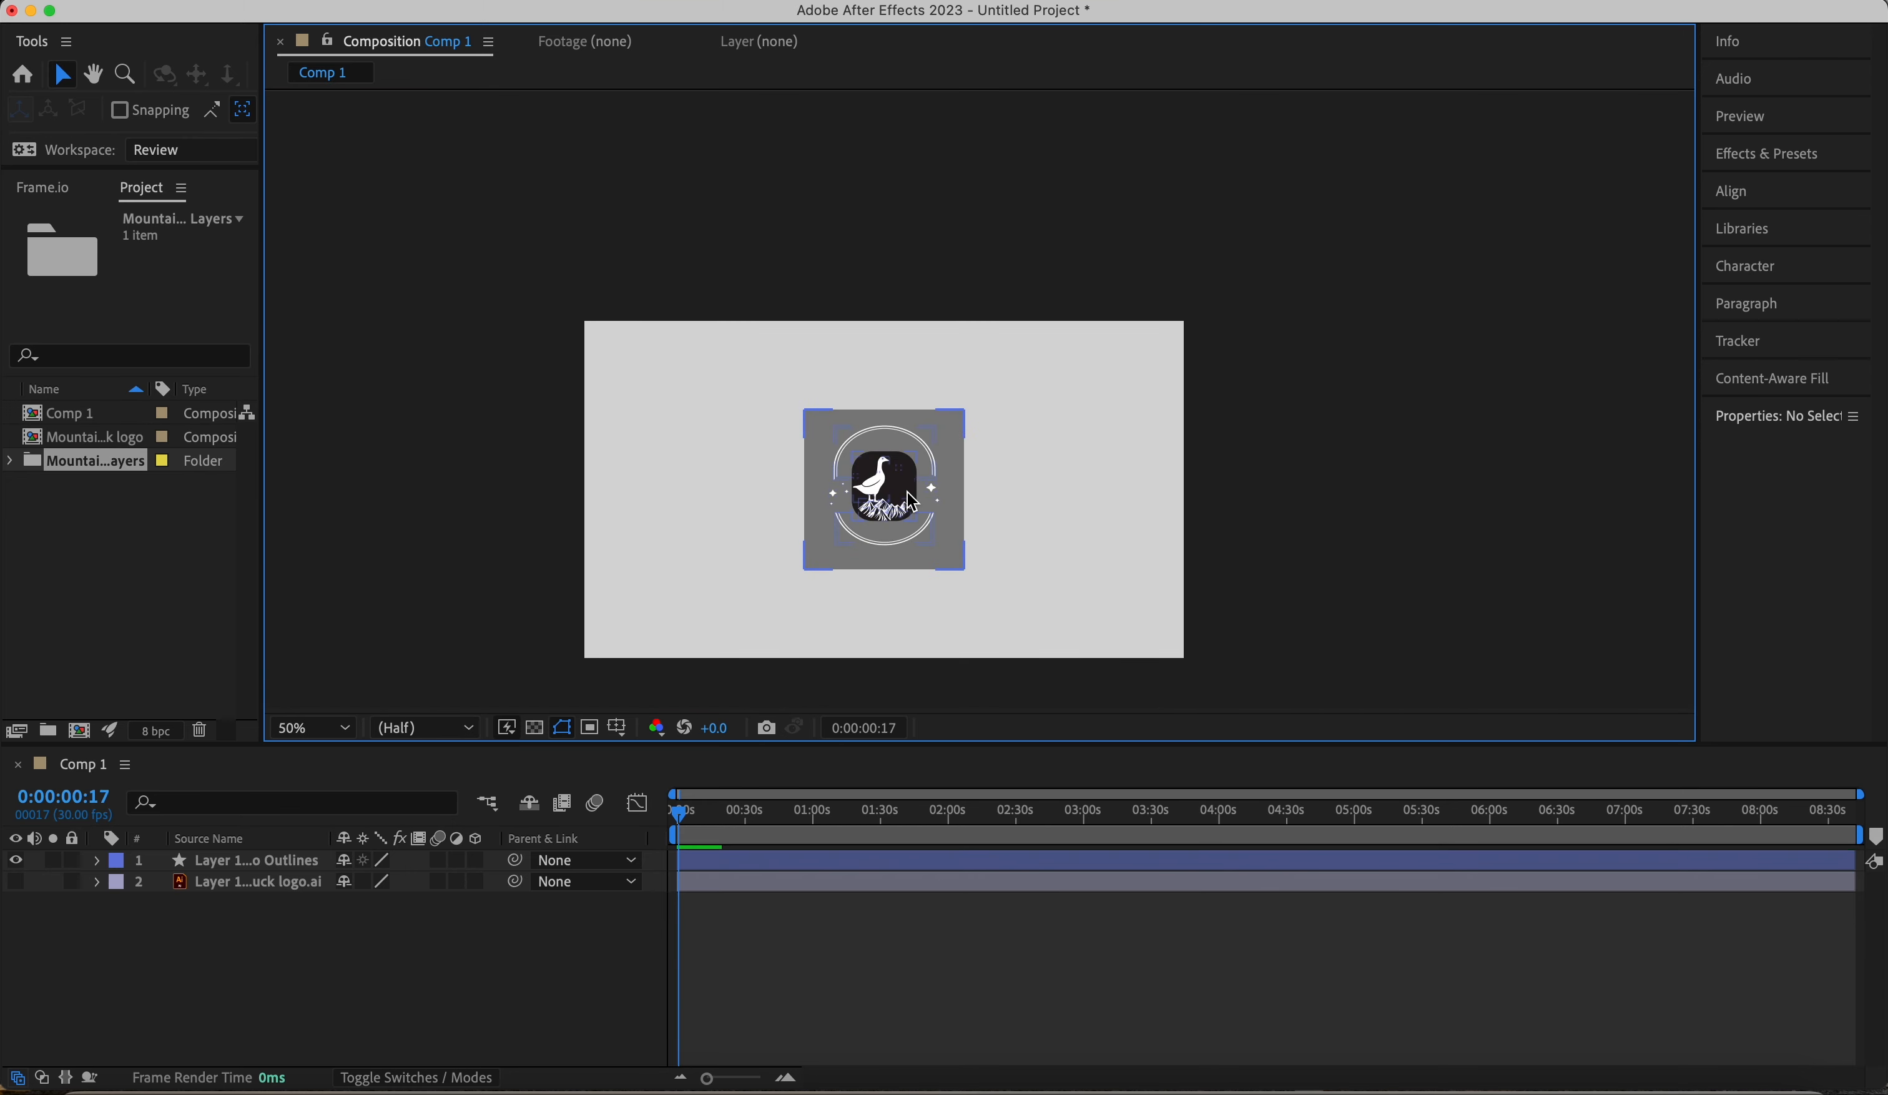
{"action": "scroll", "coordinate": [912, 502], "scroll_direction": "up", "scroll_amount": 1}
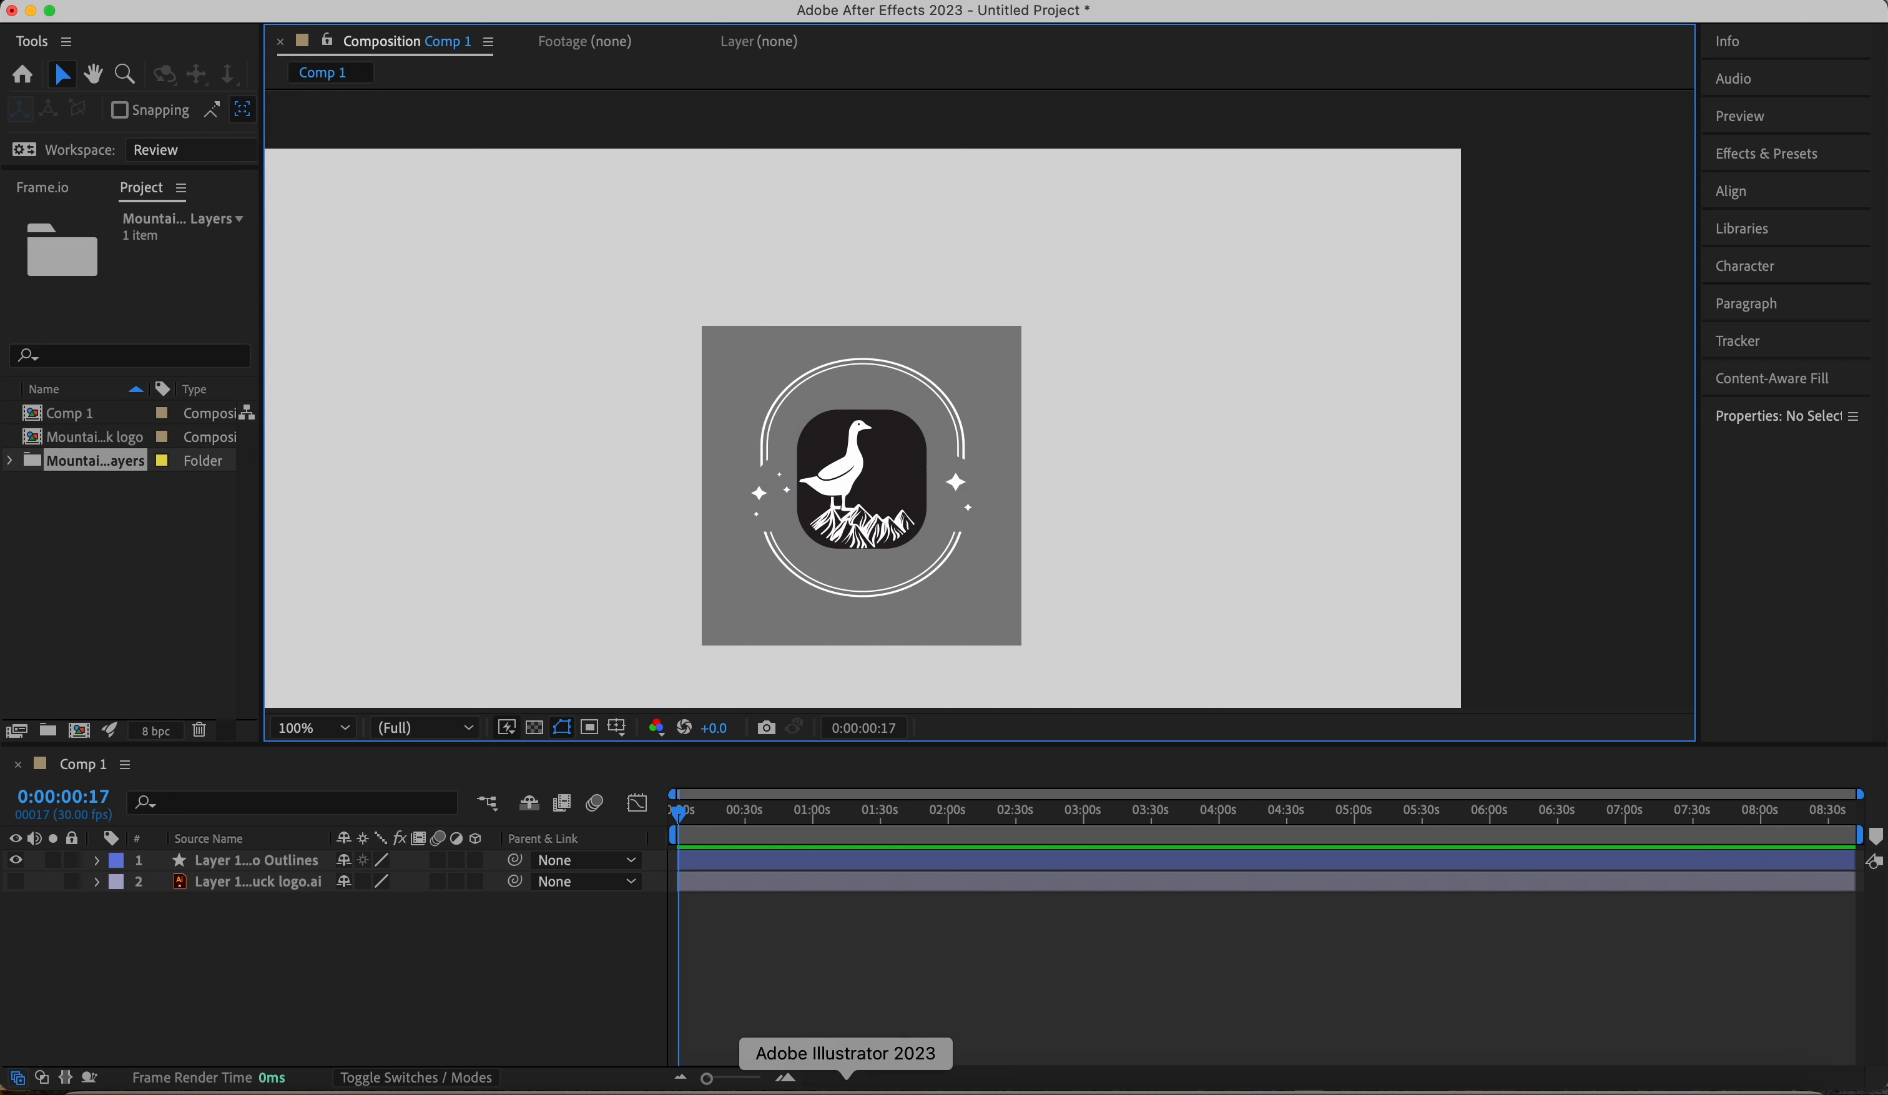
- Switch to Adobe Illustrator, expand Layer 1 of the Mountain duck logo and check which layer item holds the MOUNTAIN text
{"action": "left_click", "coordinate": [845, 1089]}
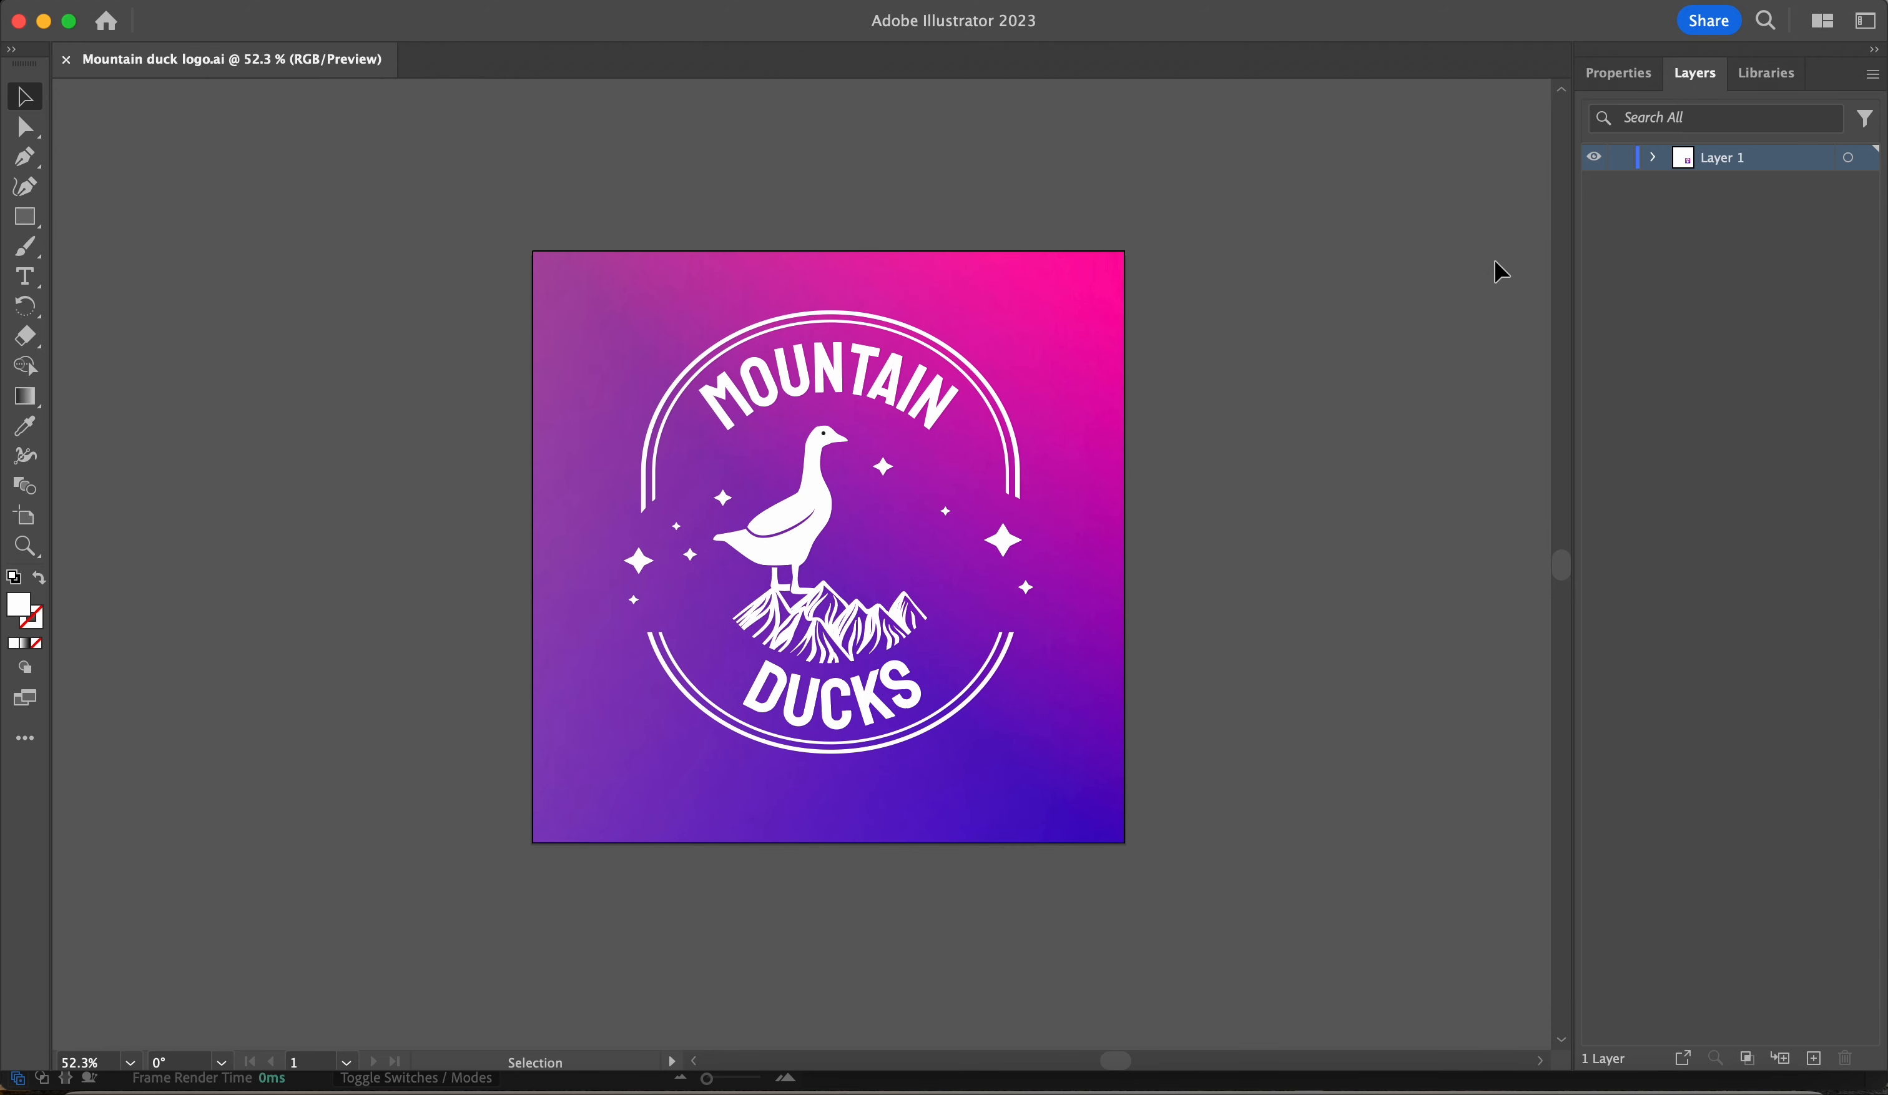
{"action": "left_click", "coordinate": [1653, 158]}
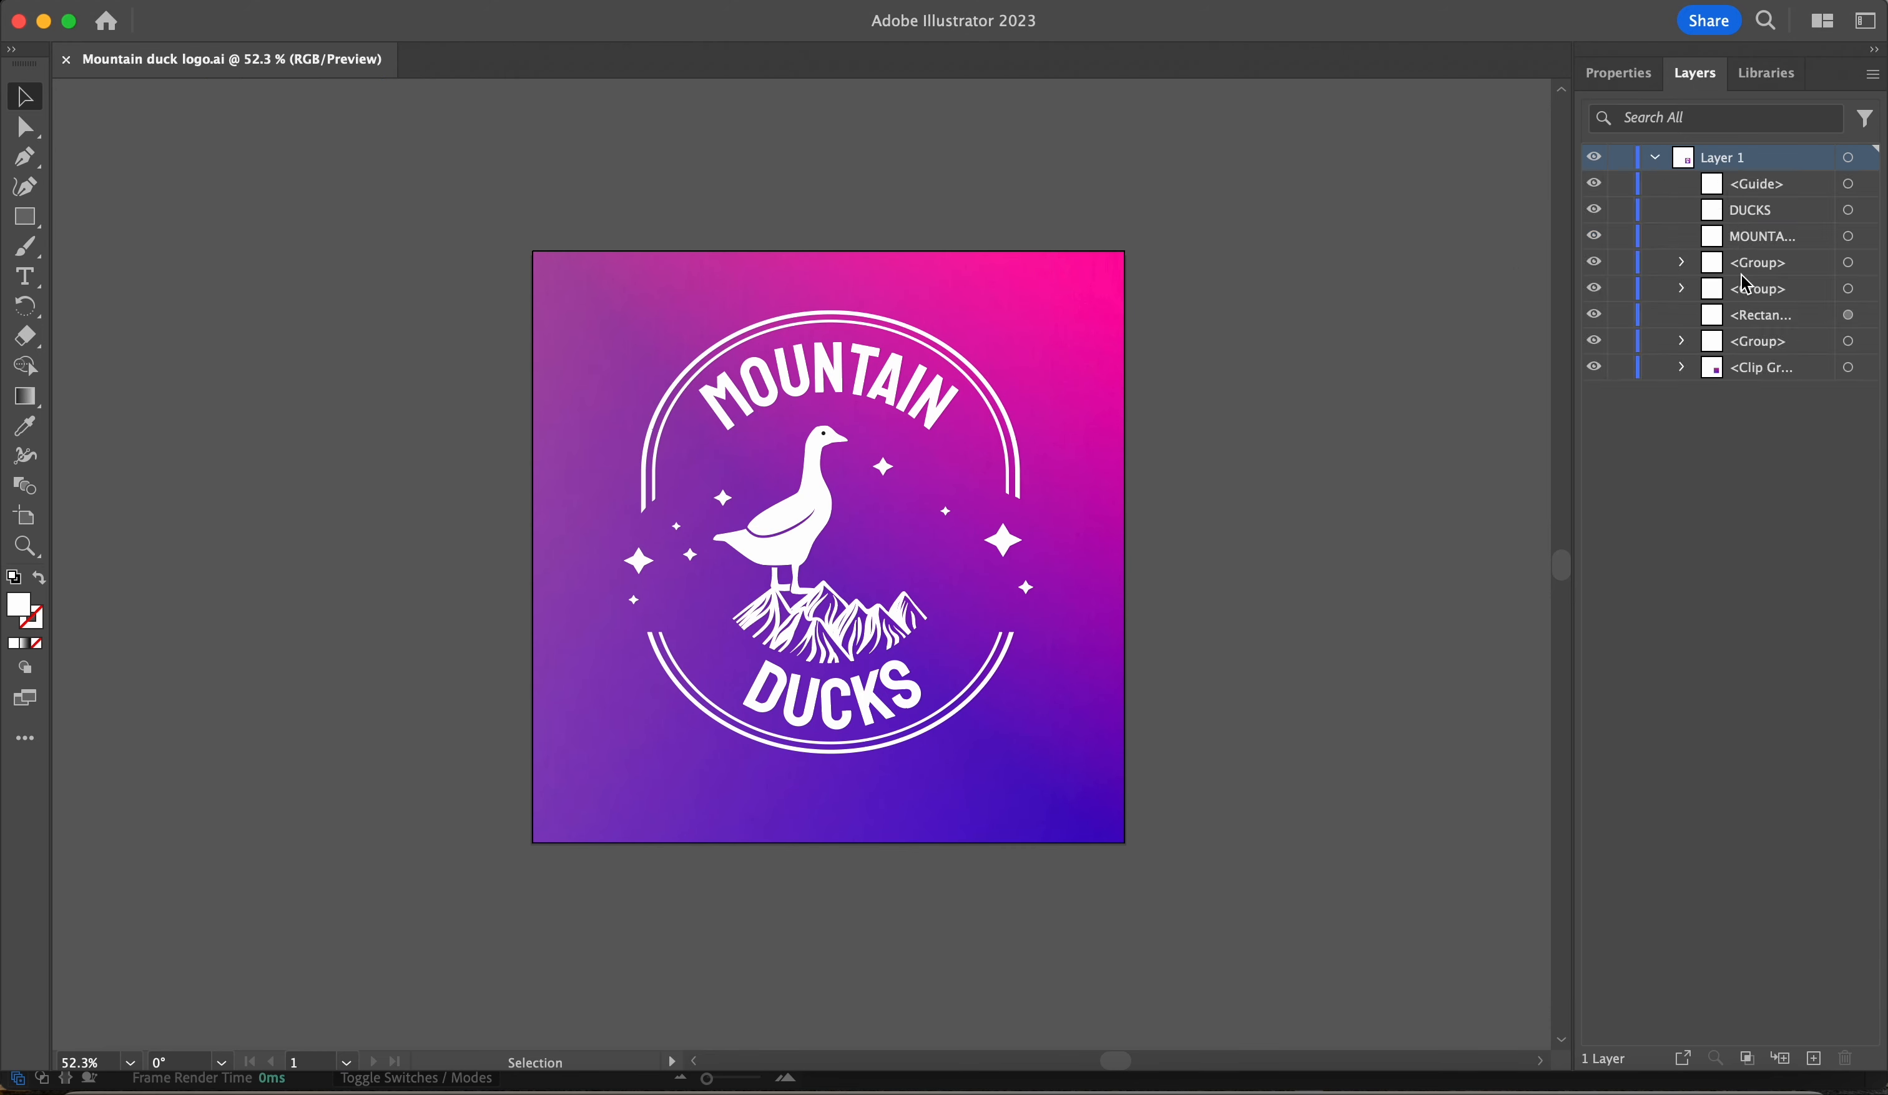
{"action": "left_click", "coordinate": [901, 390]}
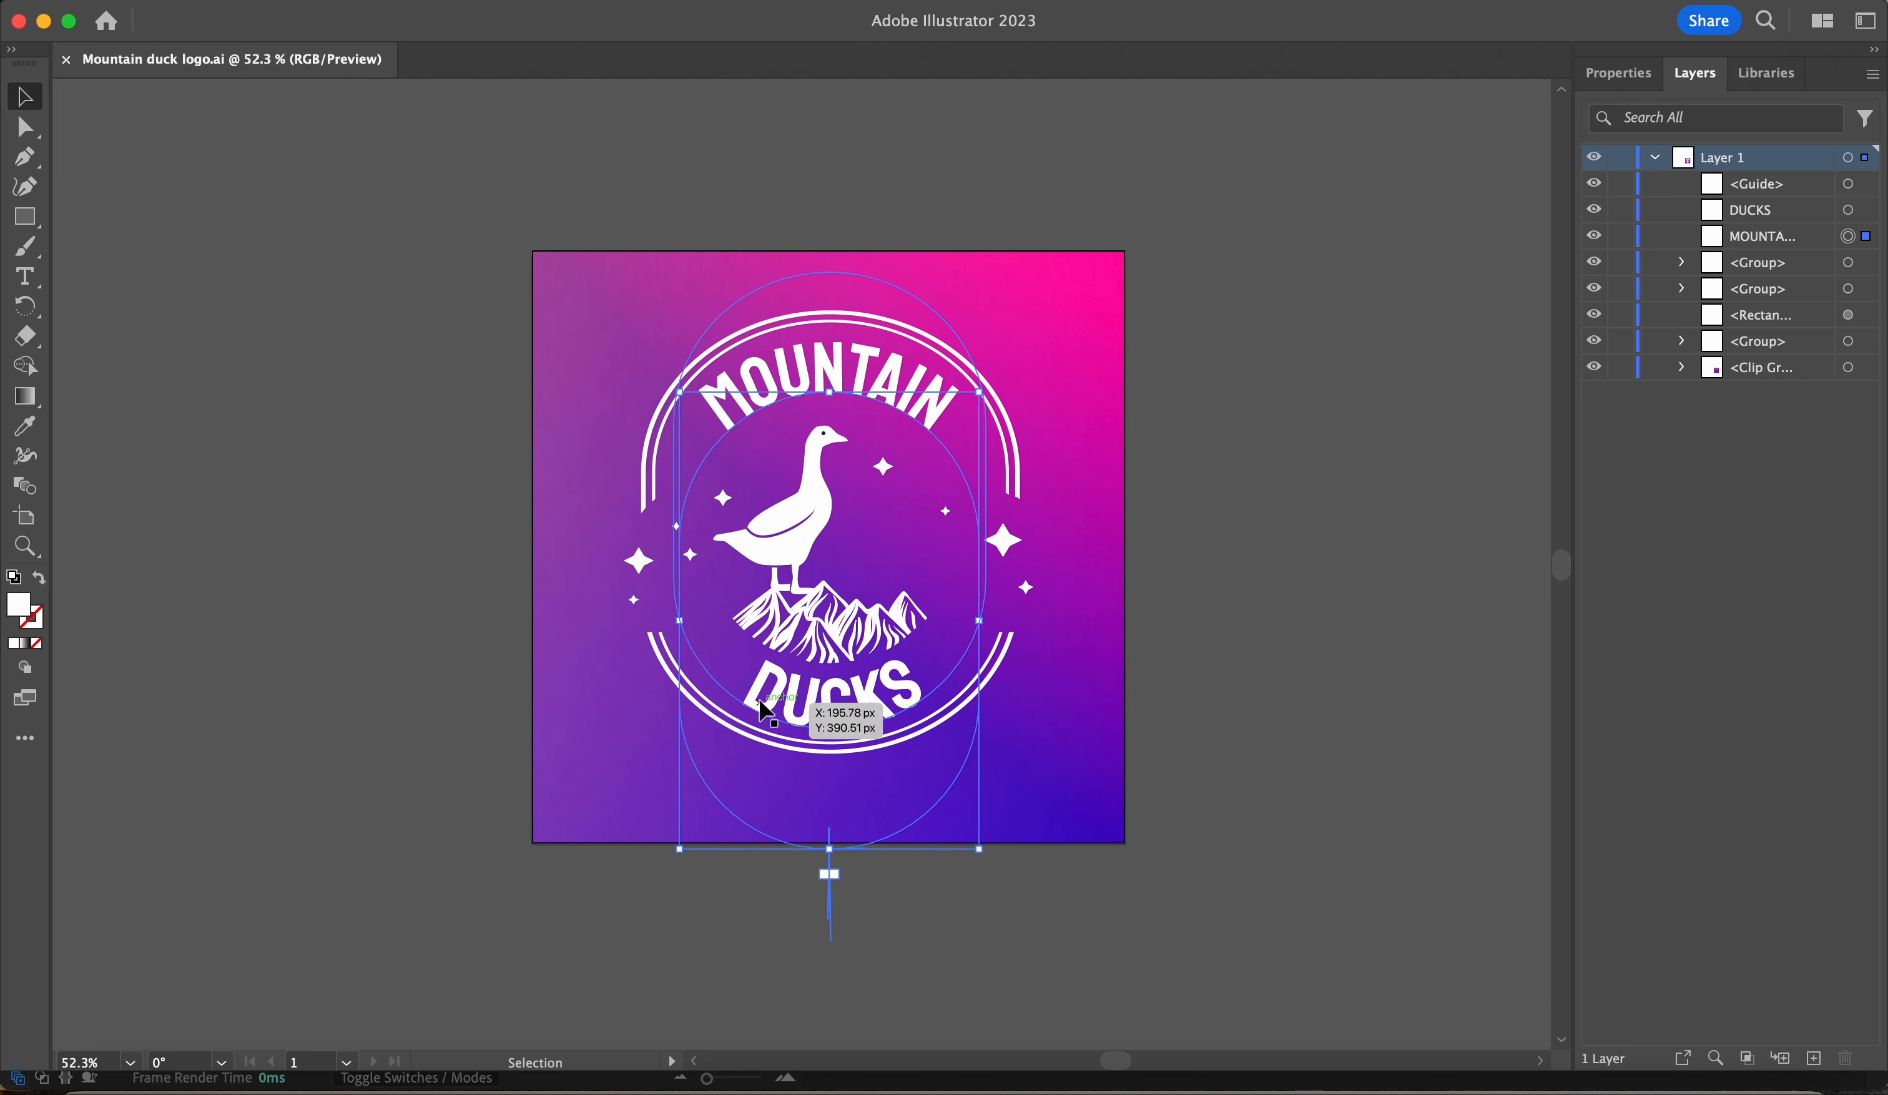
{"action": "left_click", "coordinate": [1221, 511]}
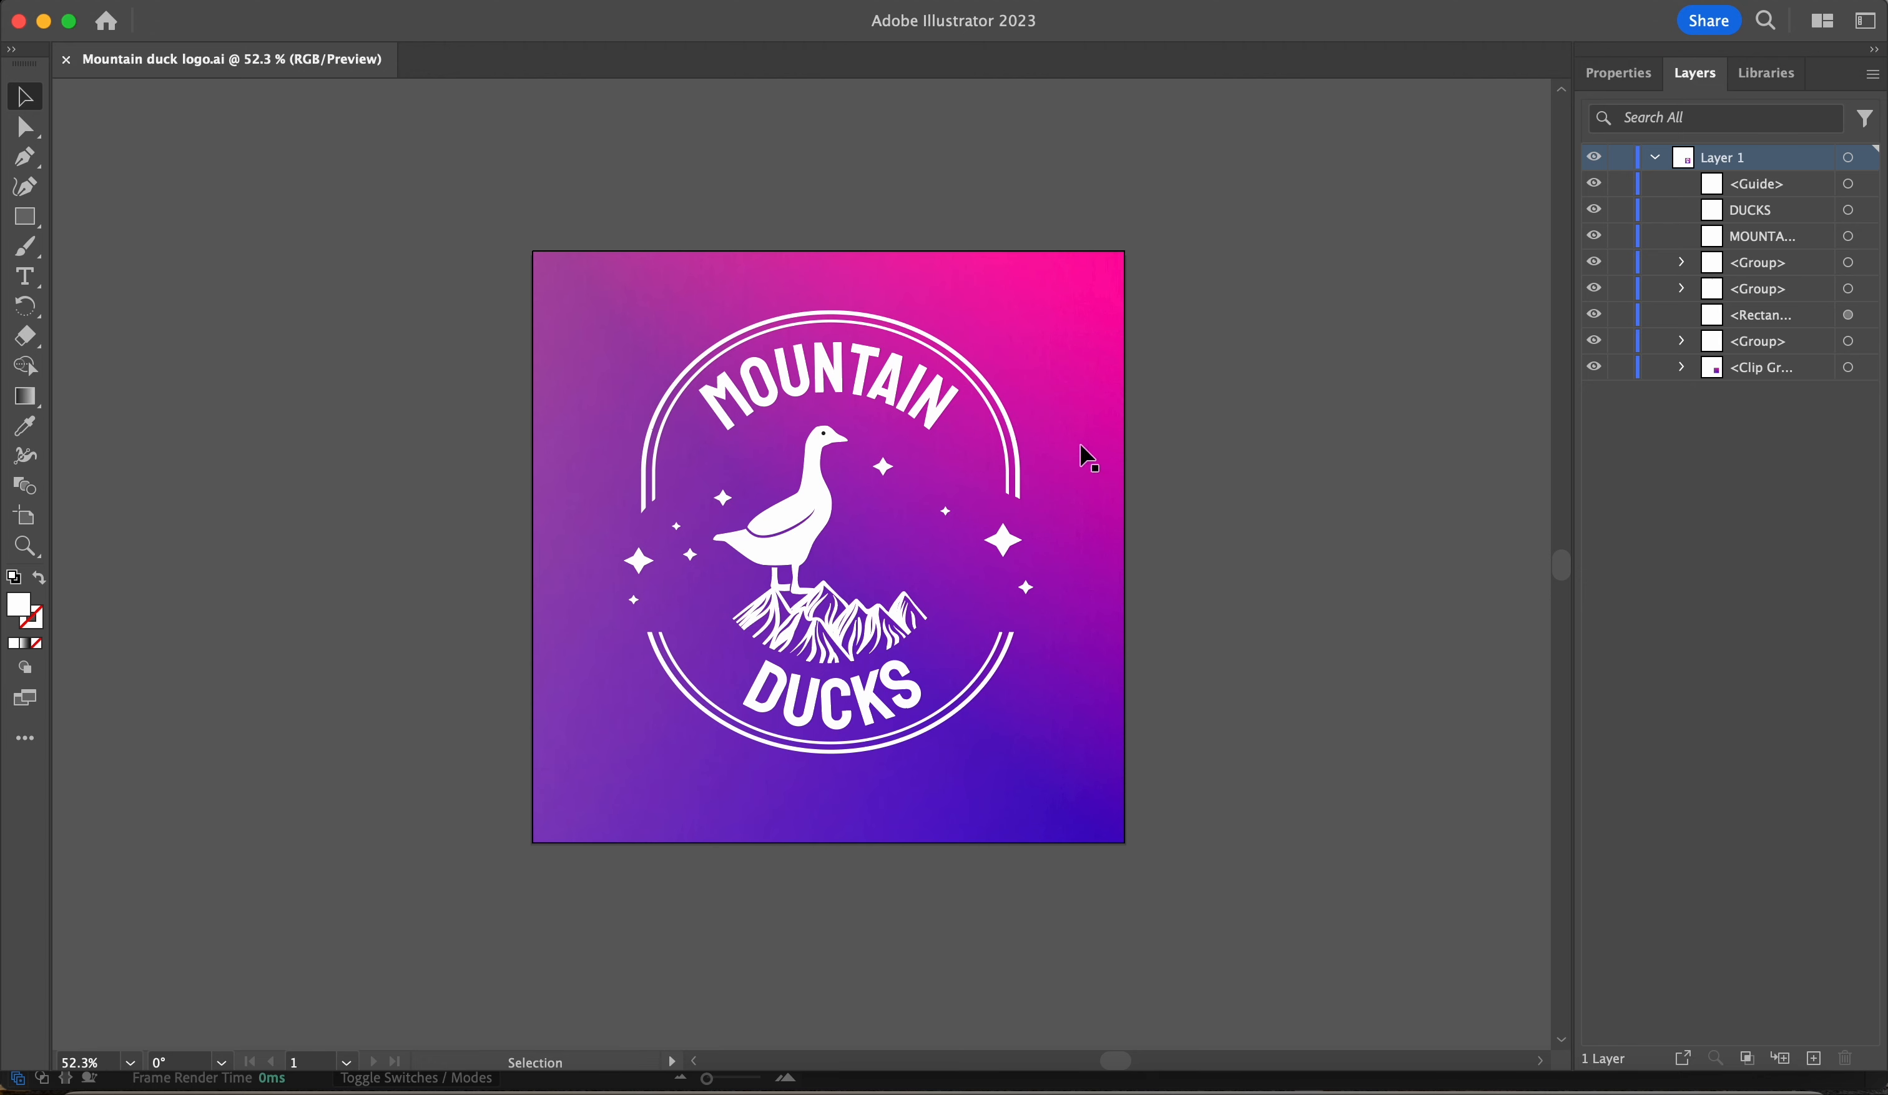
- Expand the curved MOUNTAIN text with Object and Fill enabled, and ungroup it into separate letters
{"action": "left_click", "coordinate": [906, 410]}
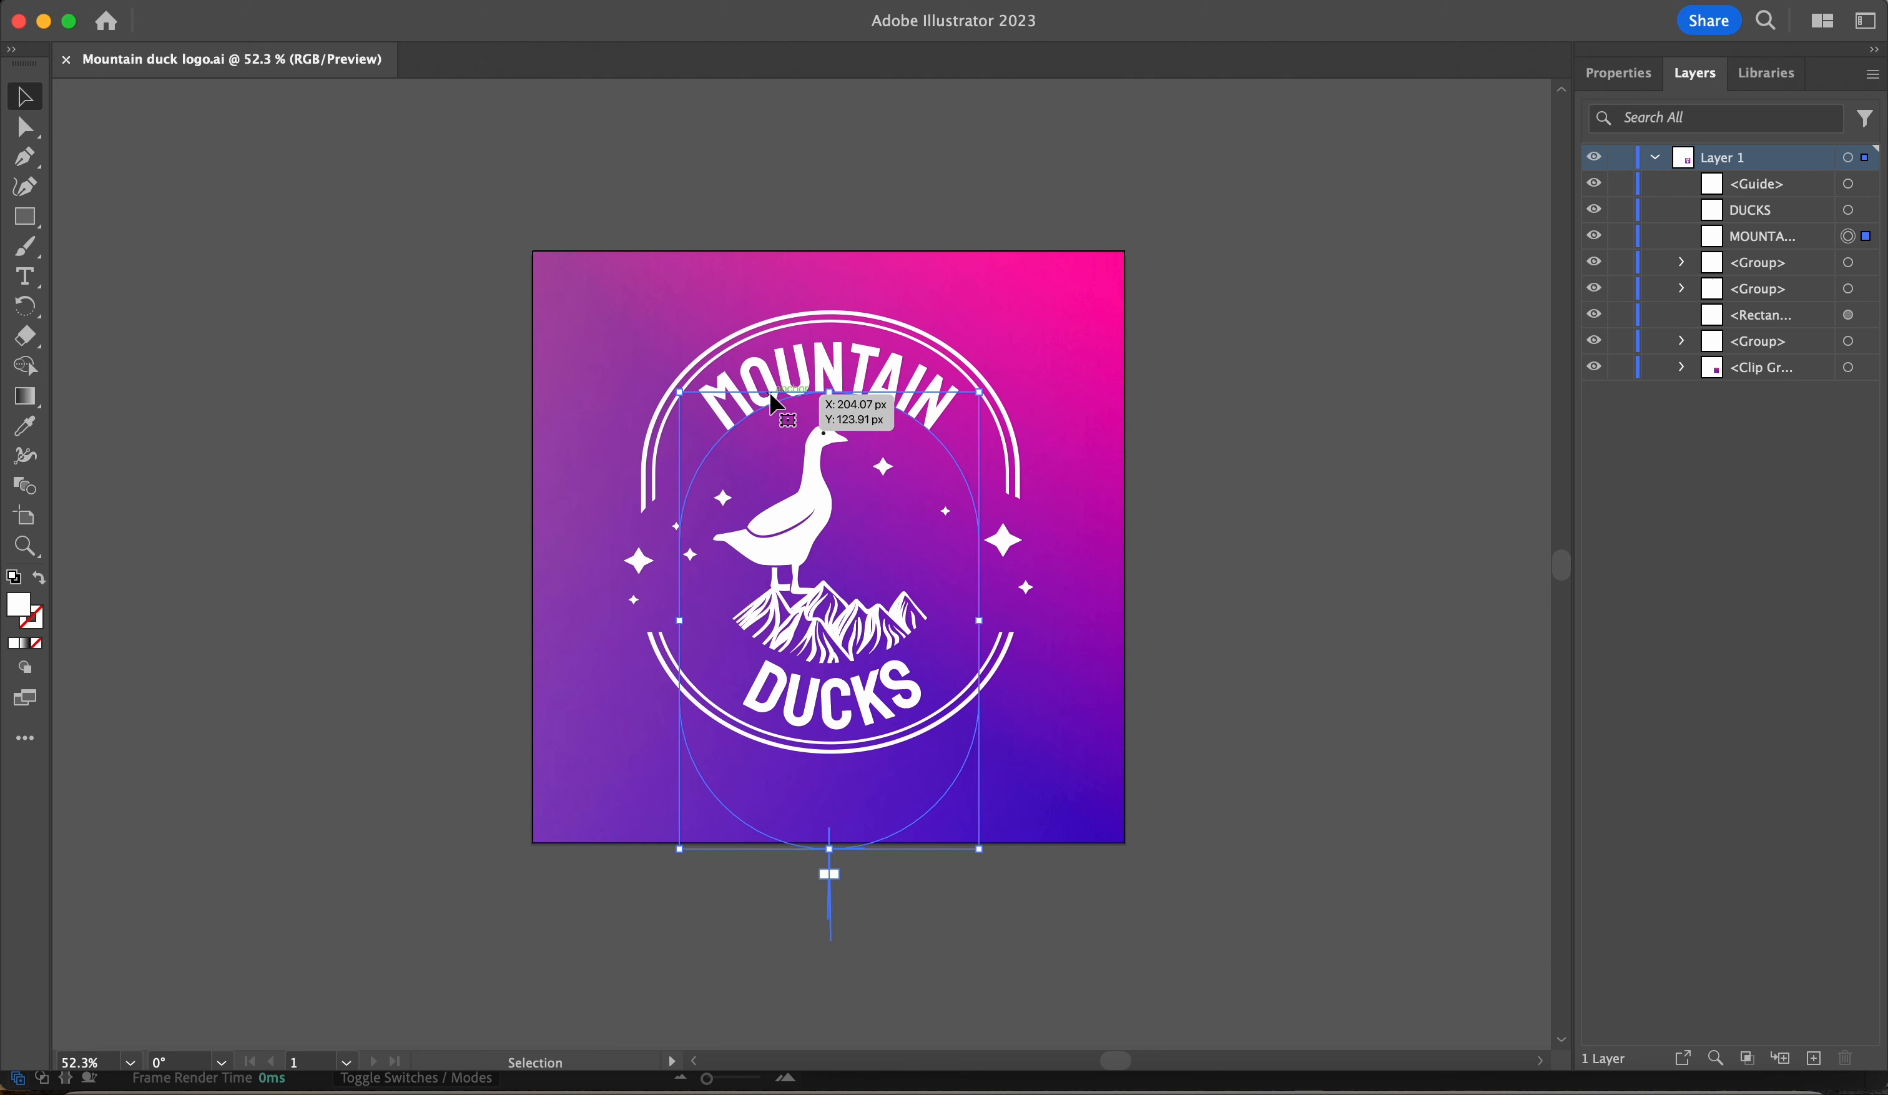
{"action": "left_click", "coordinate": [315, 2]}
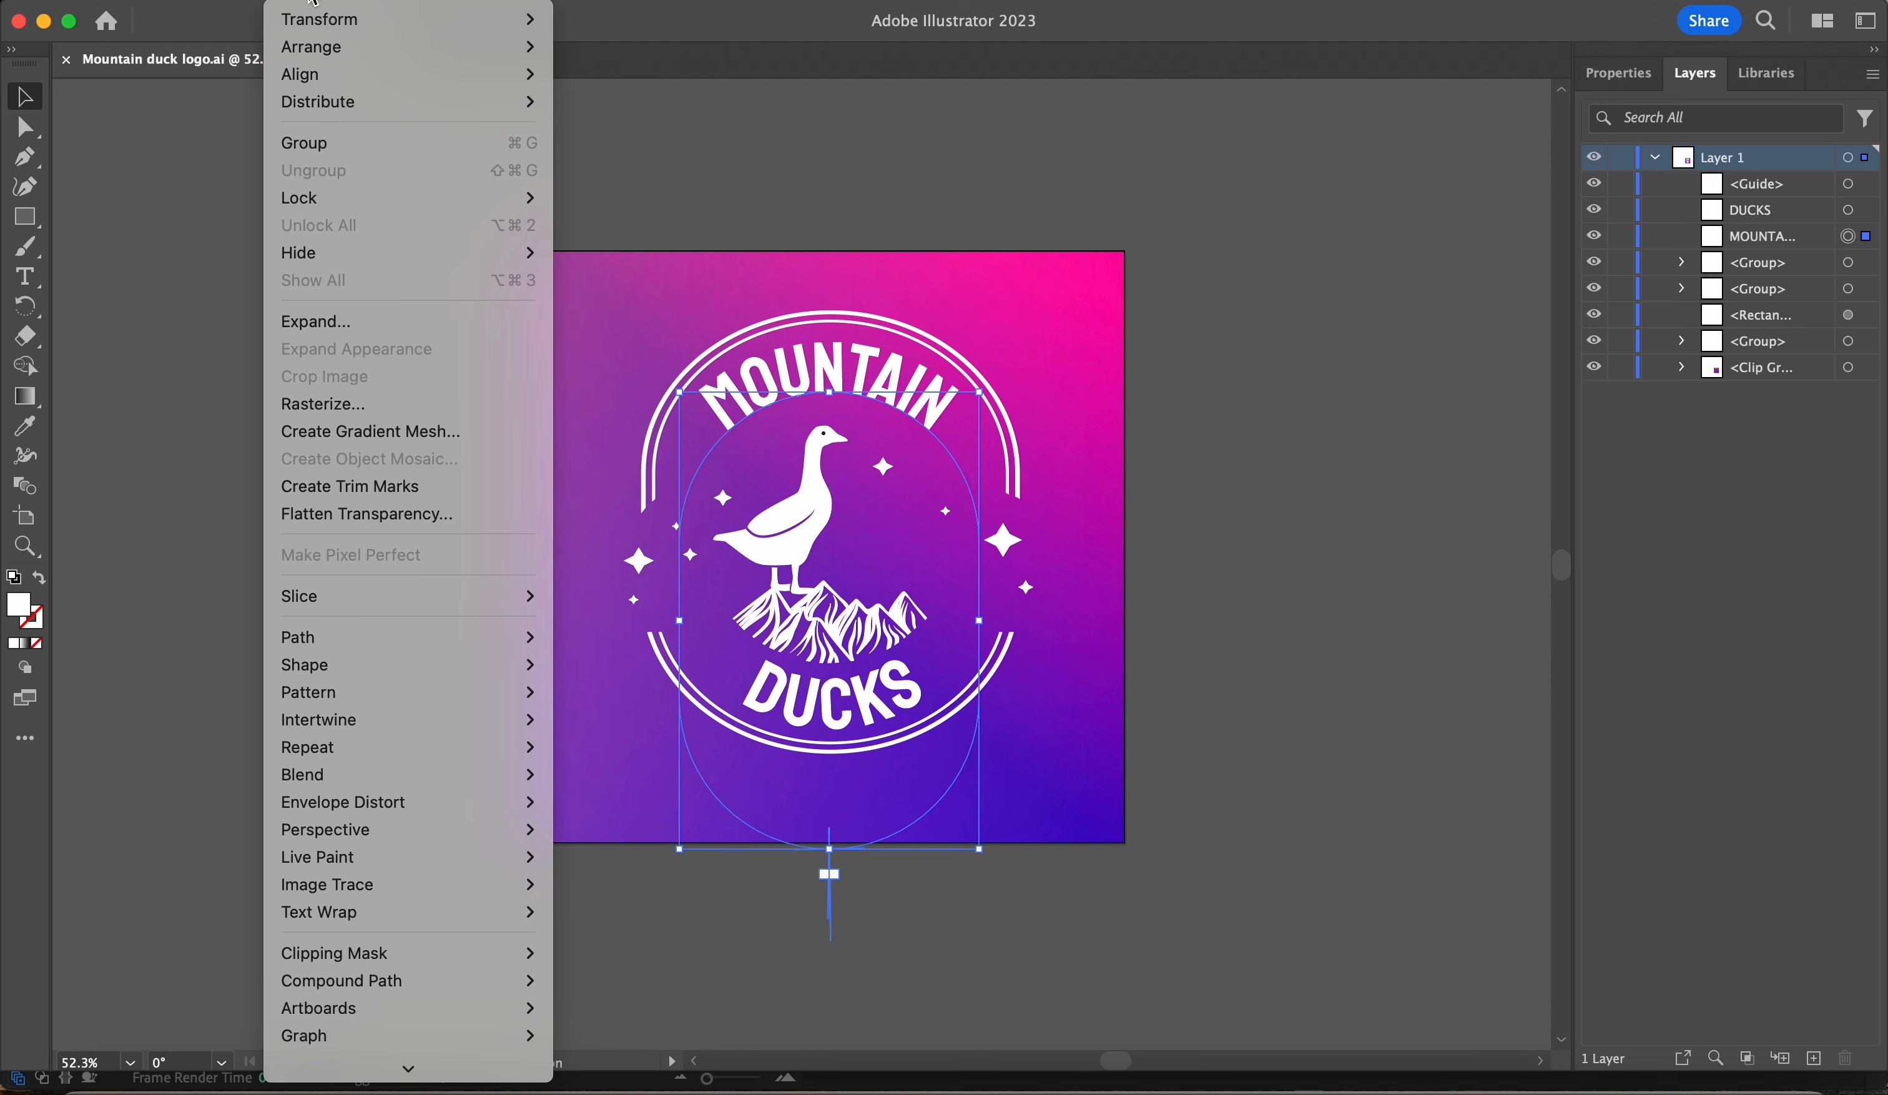
{"action": "left_click", "coordinate": [404, 327]}
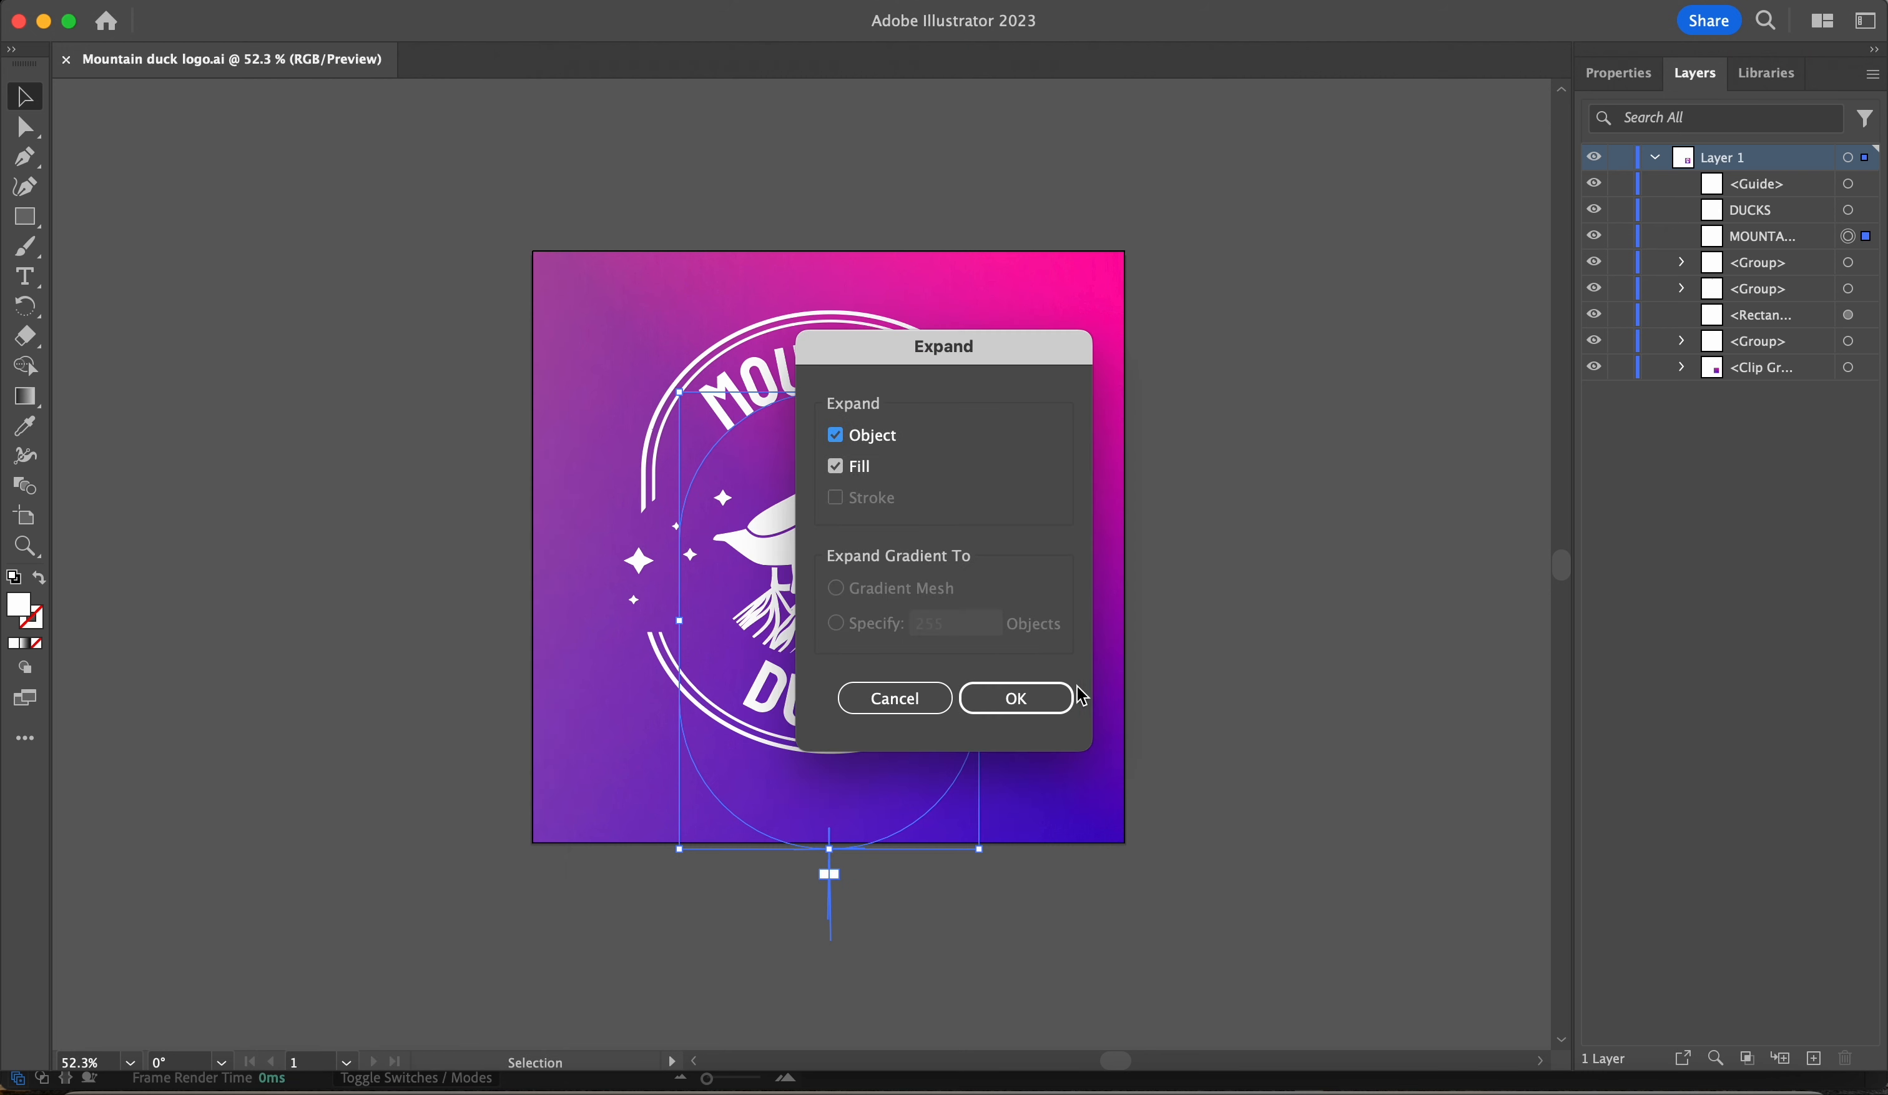
{"action": "left_click", "coordinate": [1050, 707]}
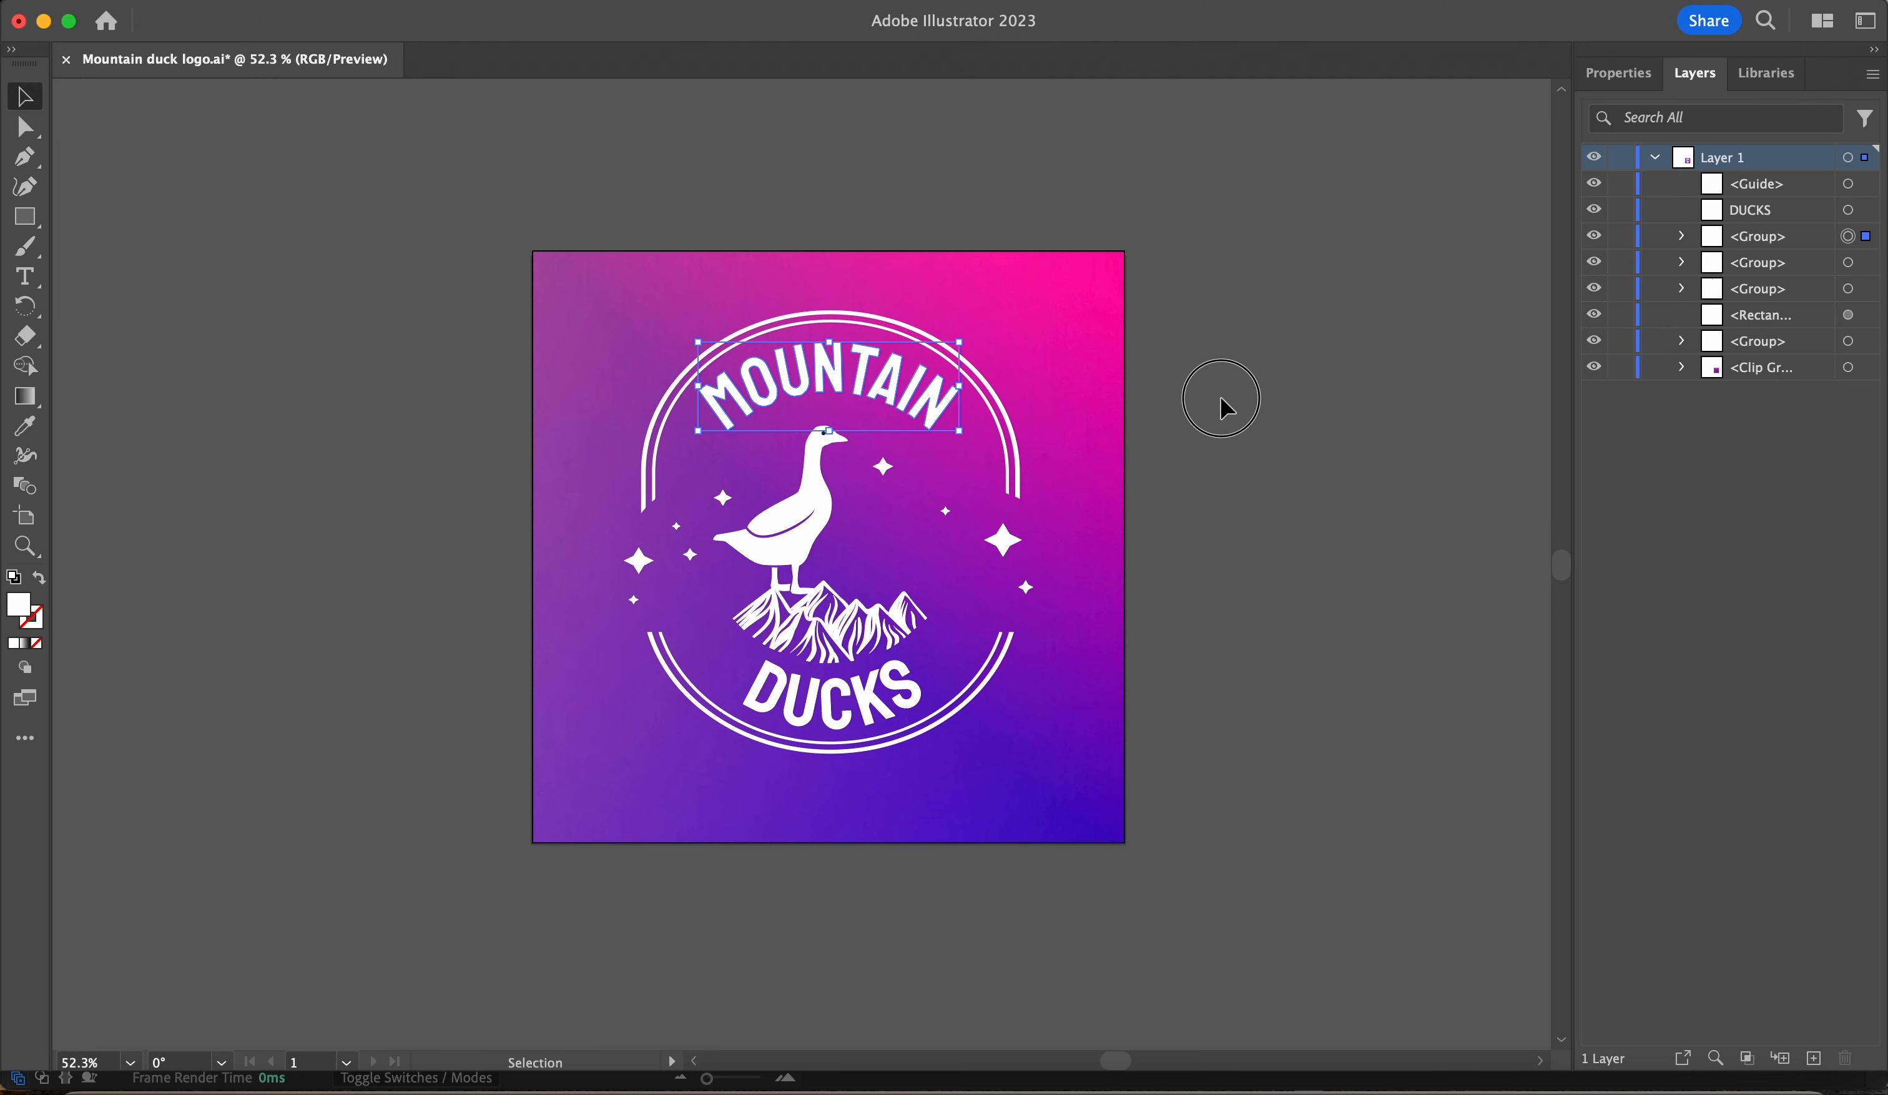
{"action": "right_click", "coordinate": [932, 426]}
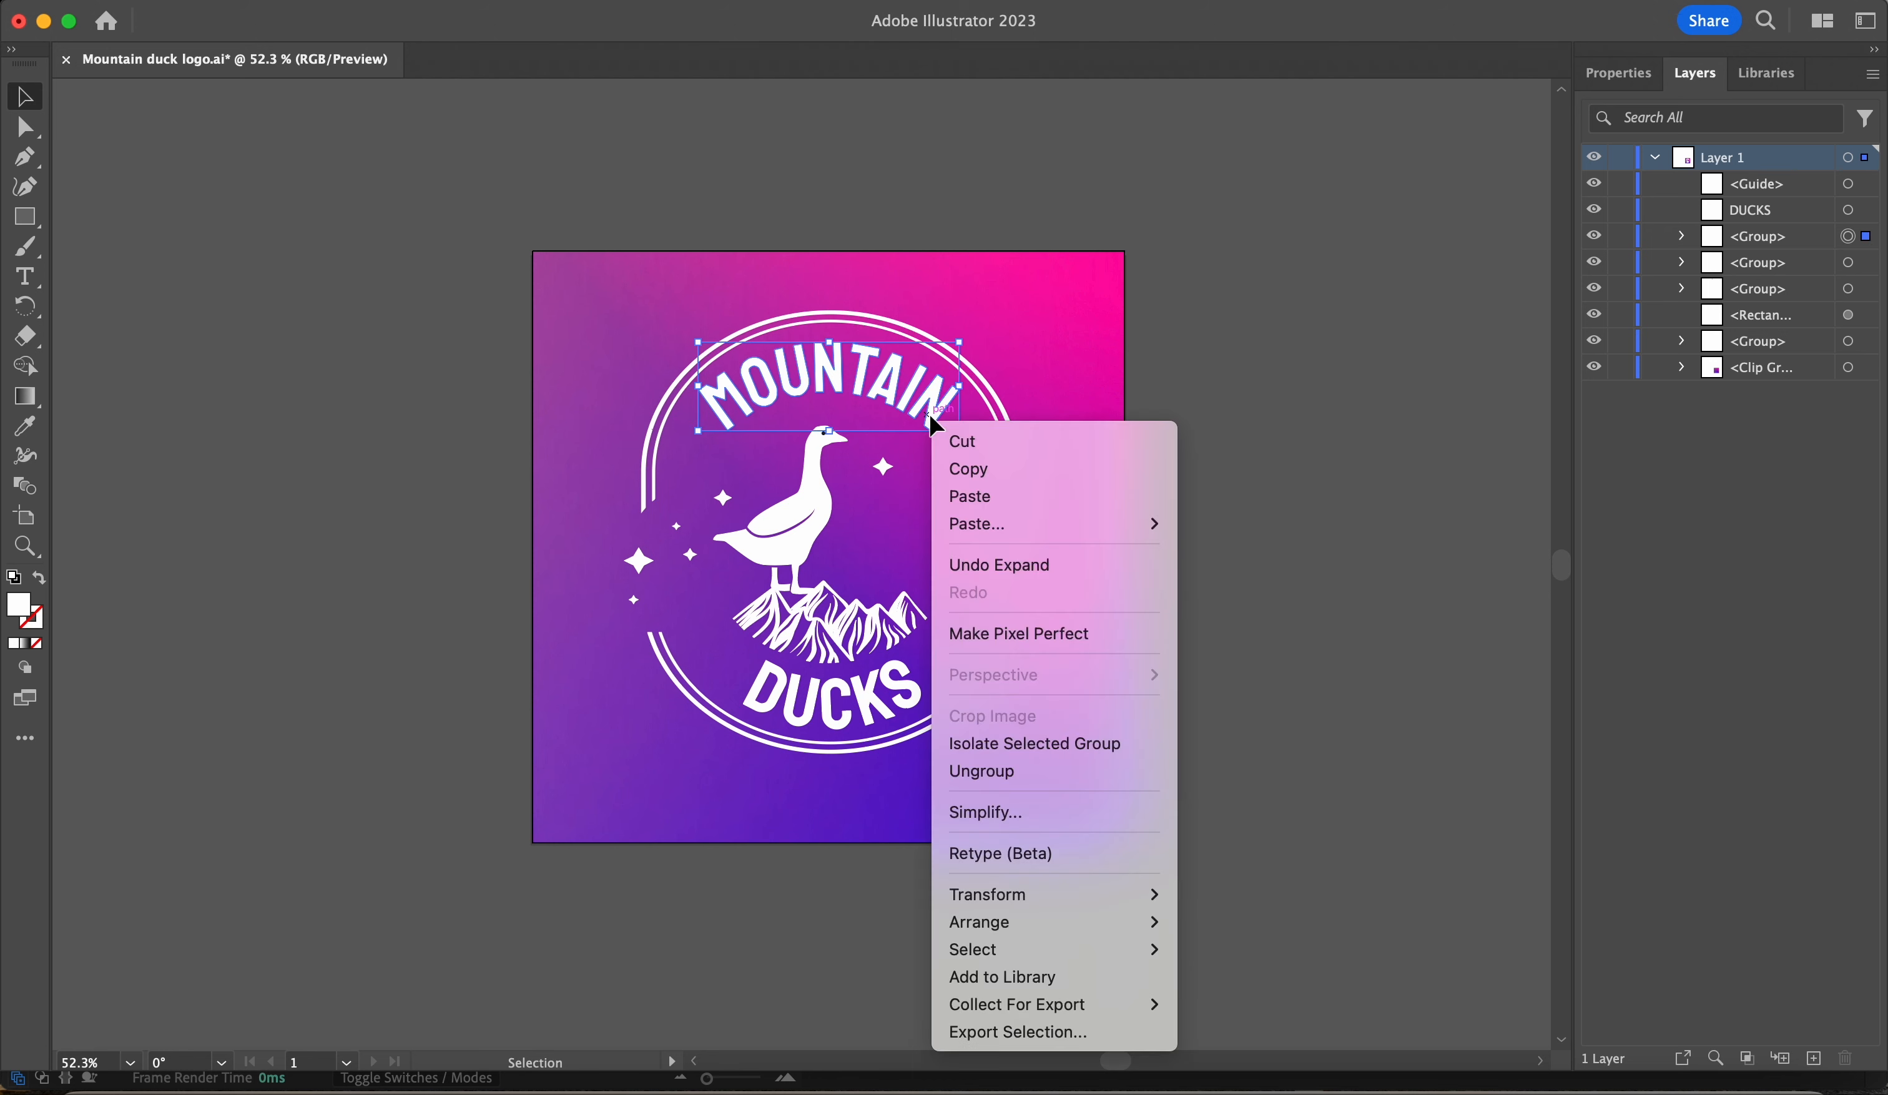
{"action": "left_click", "coordinate": [1041, 770]}
{"action": "left_click", "coordinate": [1242, 510]}
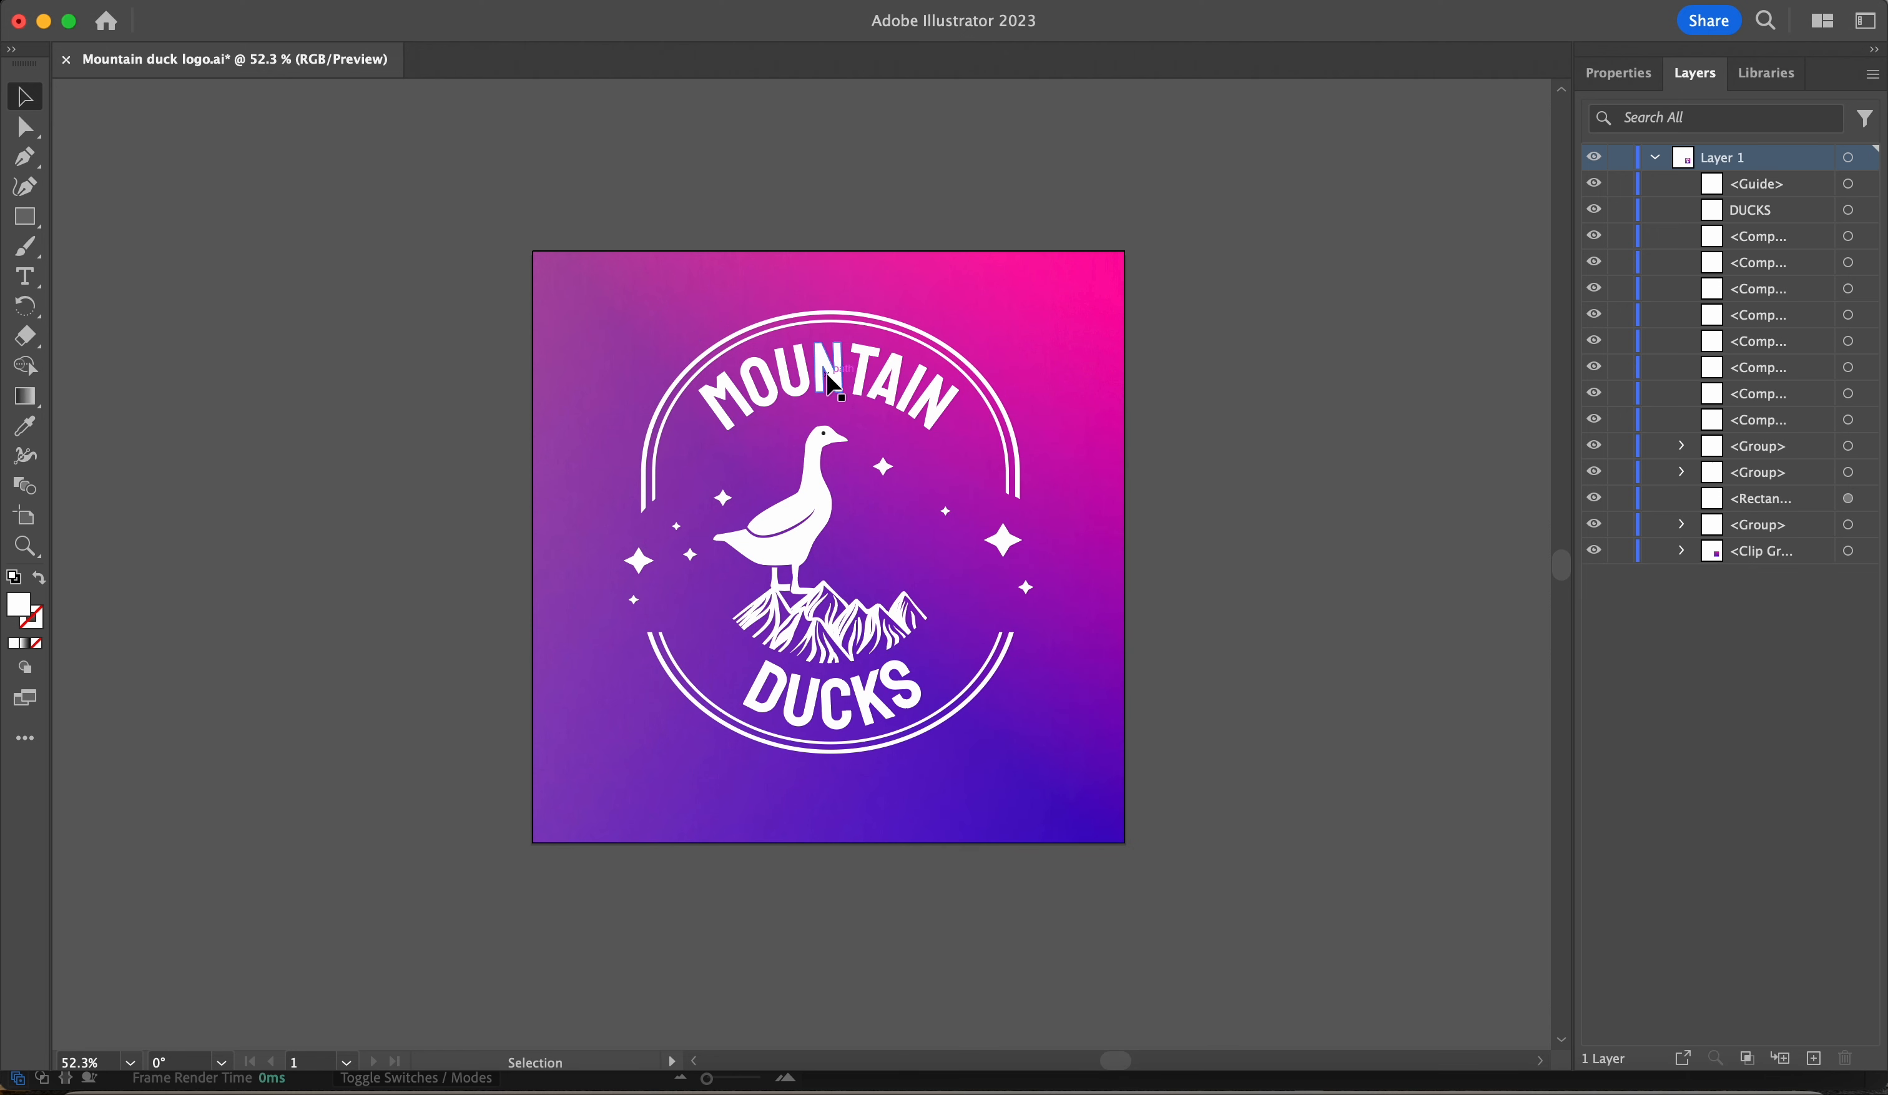
- Check the MOUNTAIN letters one by one as individually selectable shapes, and clear the selection
{"action": "left_click", "coordinate": [749, 393]}
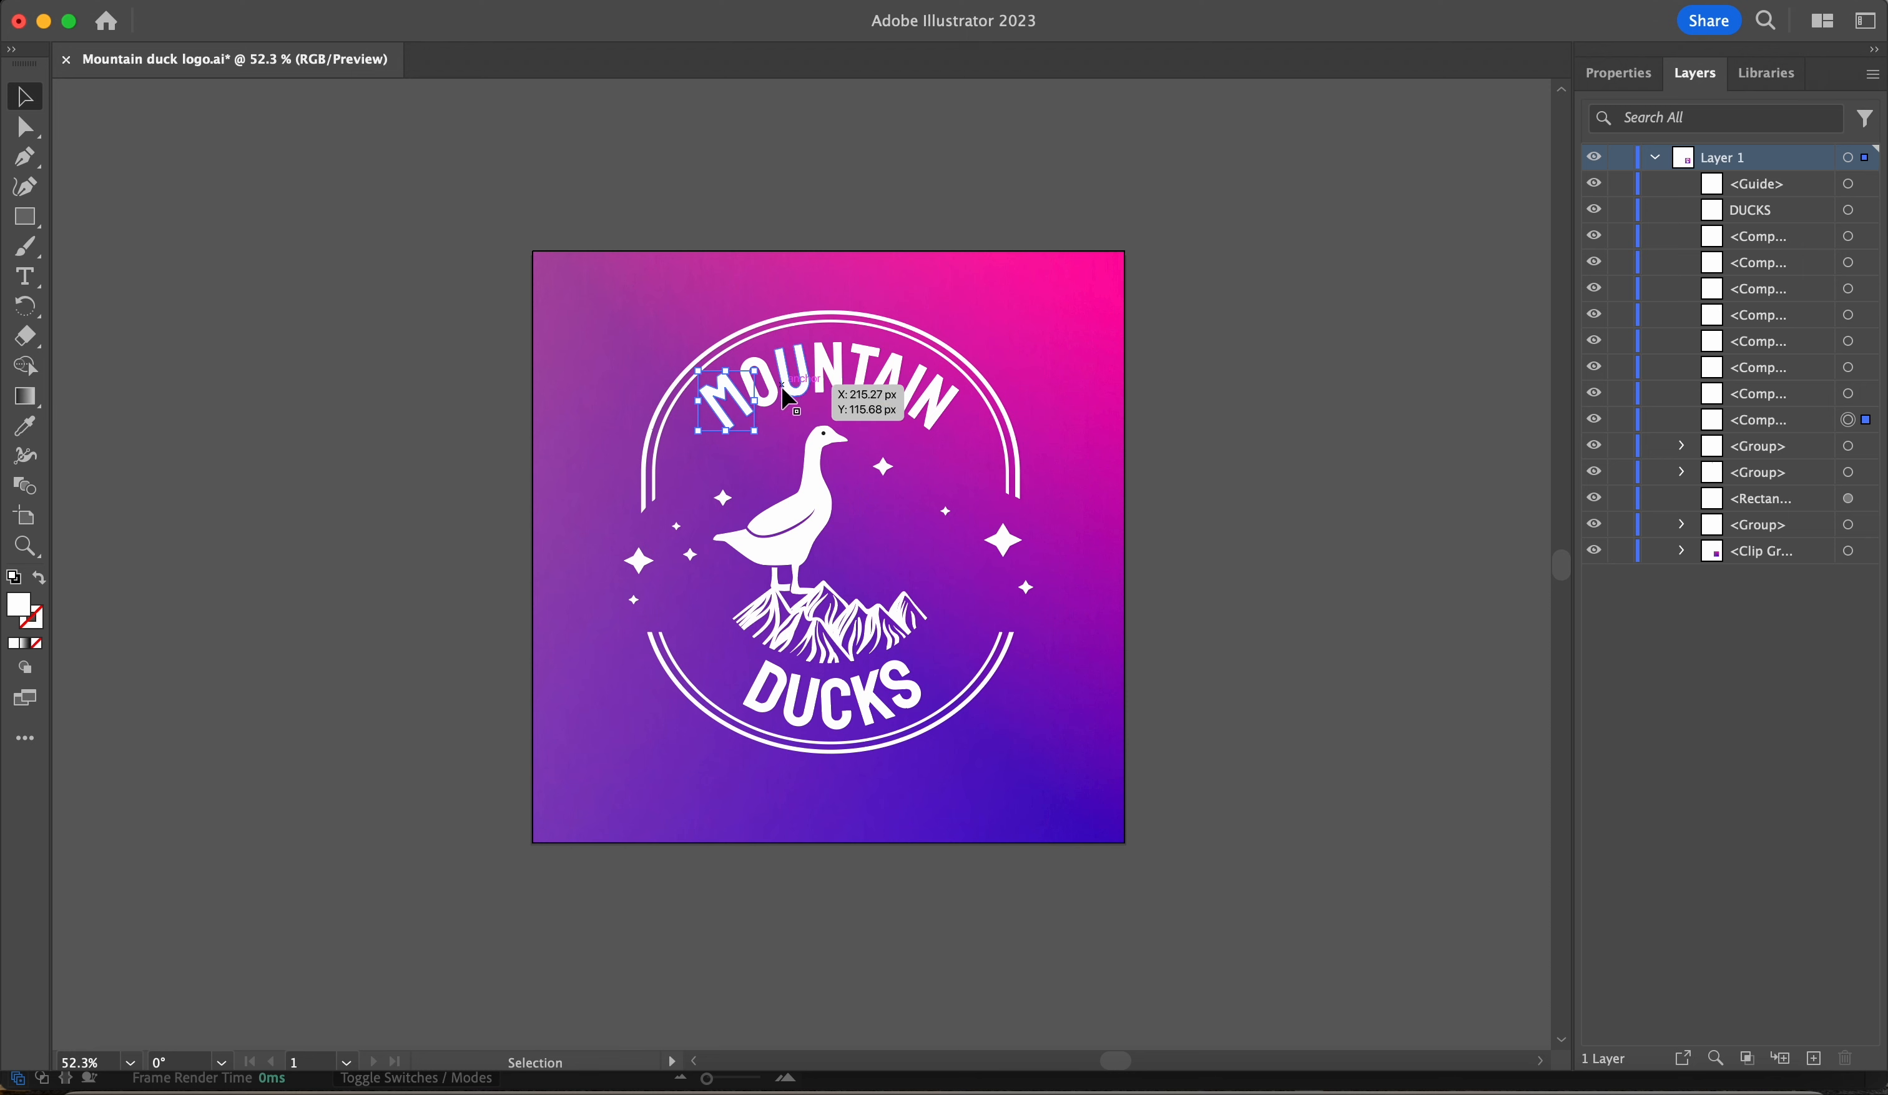
{"action": "left_click", "coordinate": [767, 392]}
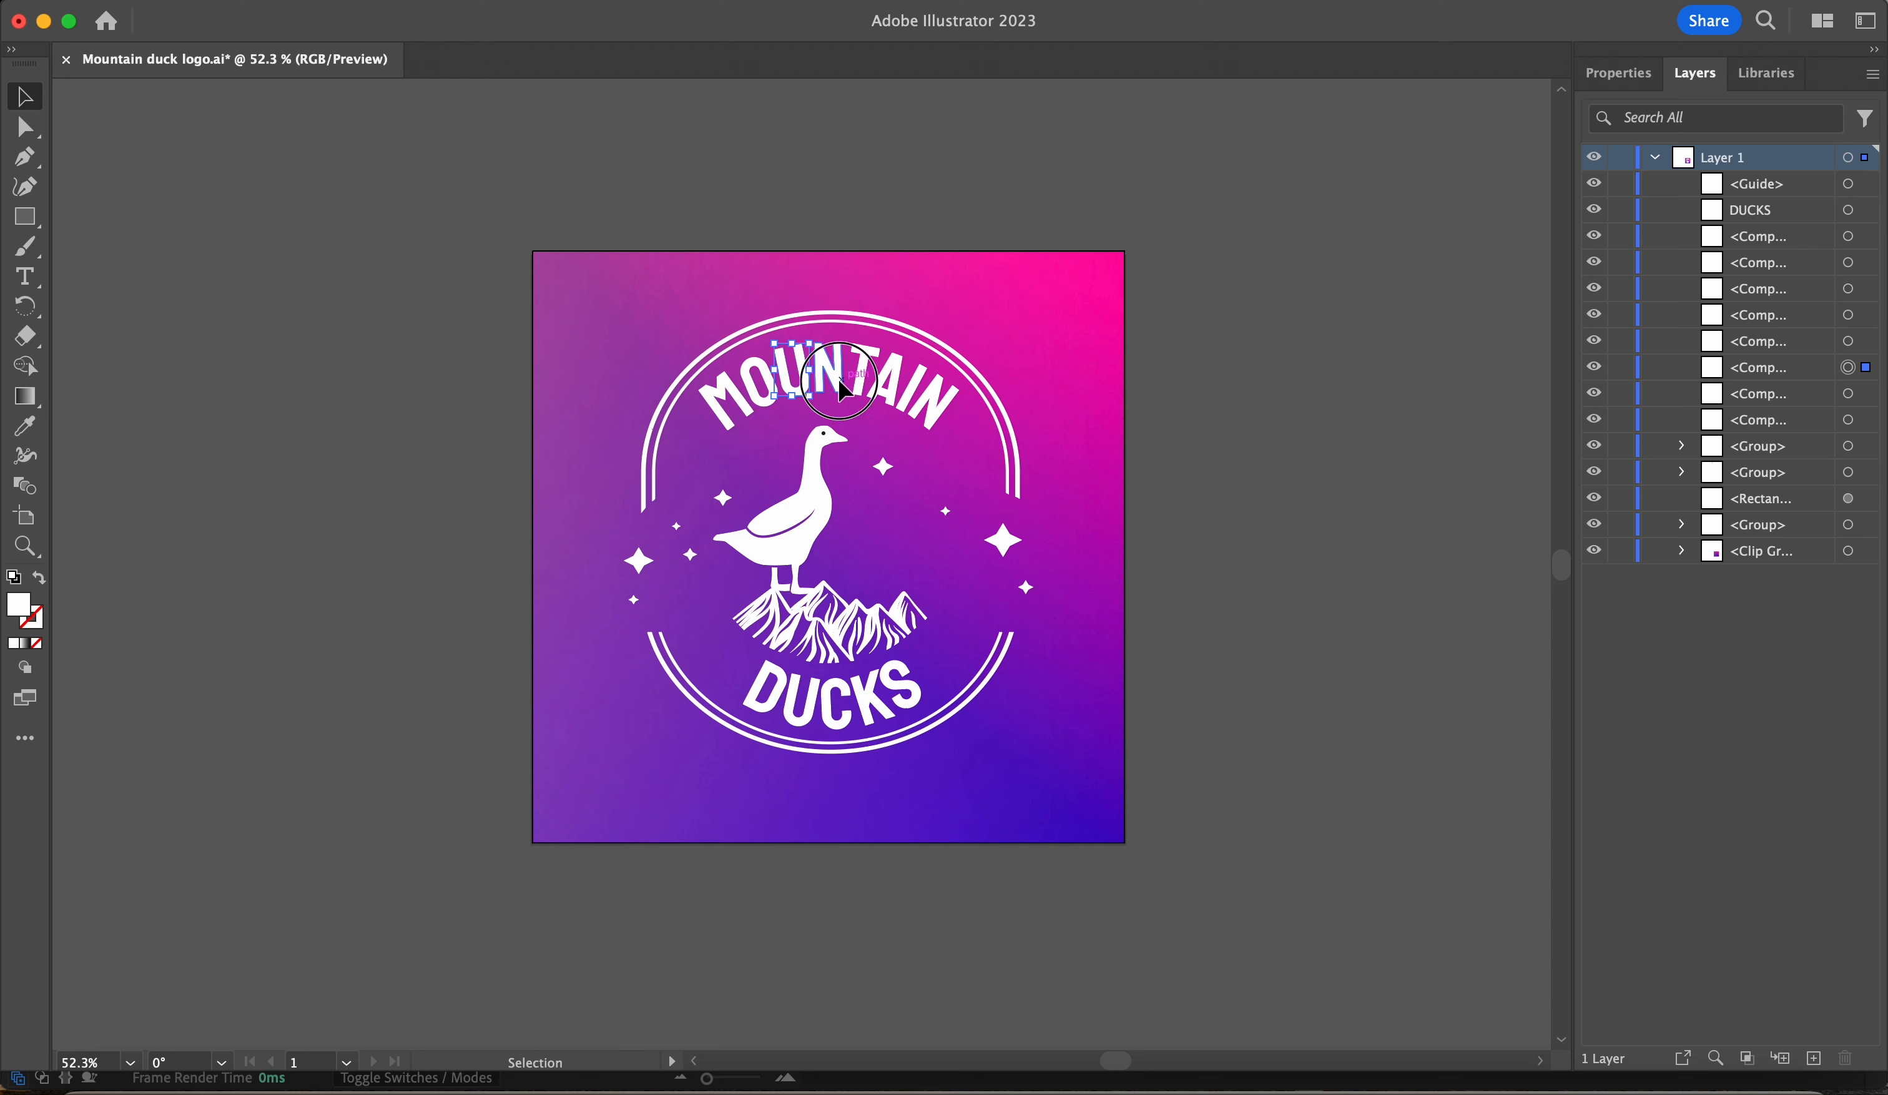
{"action": "left_click", "coordinate": [838, 378]}
{"action": "left_click", "coordinate": [869, 370]}
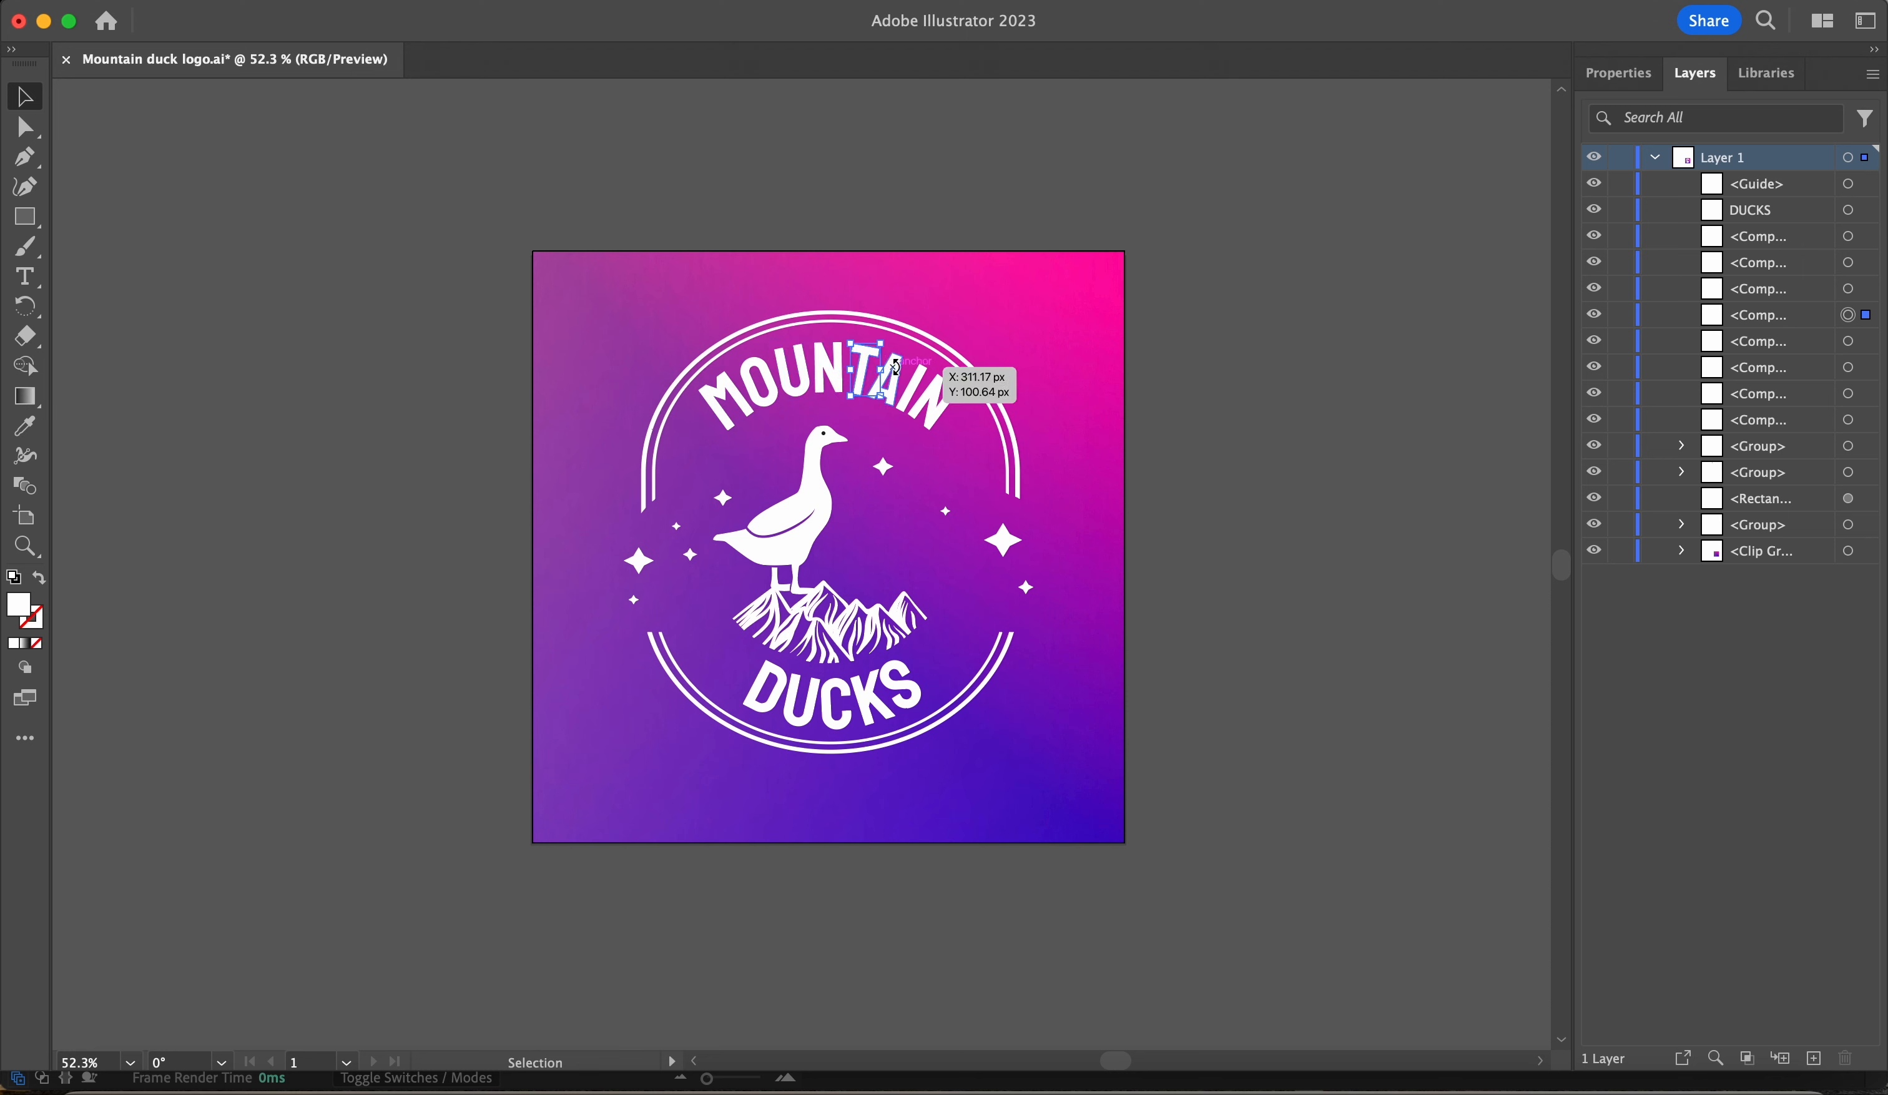
{"action": "left_click", "coordinate": [911, 387]}
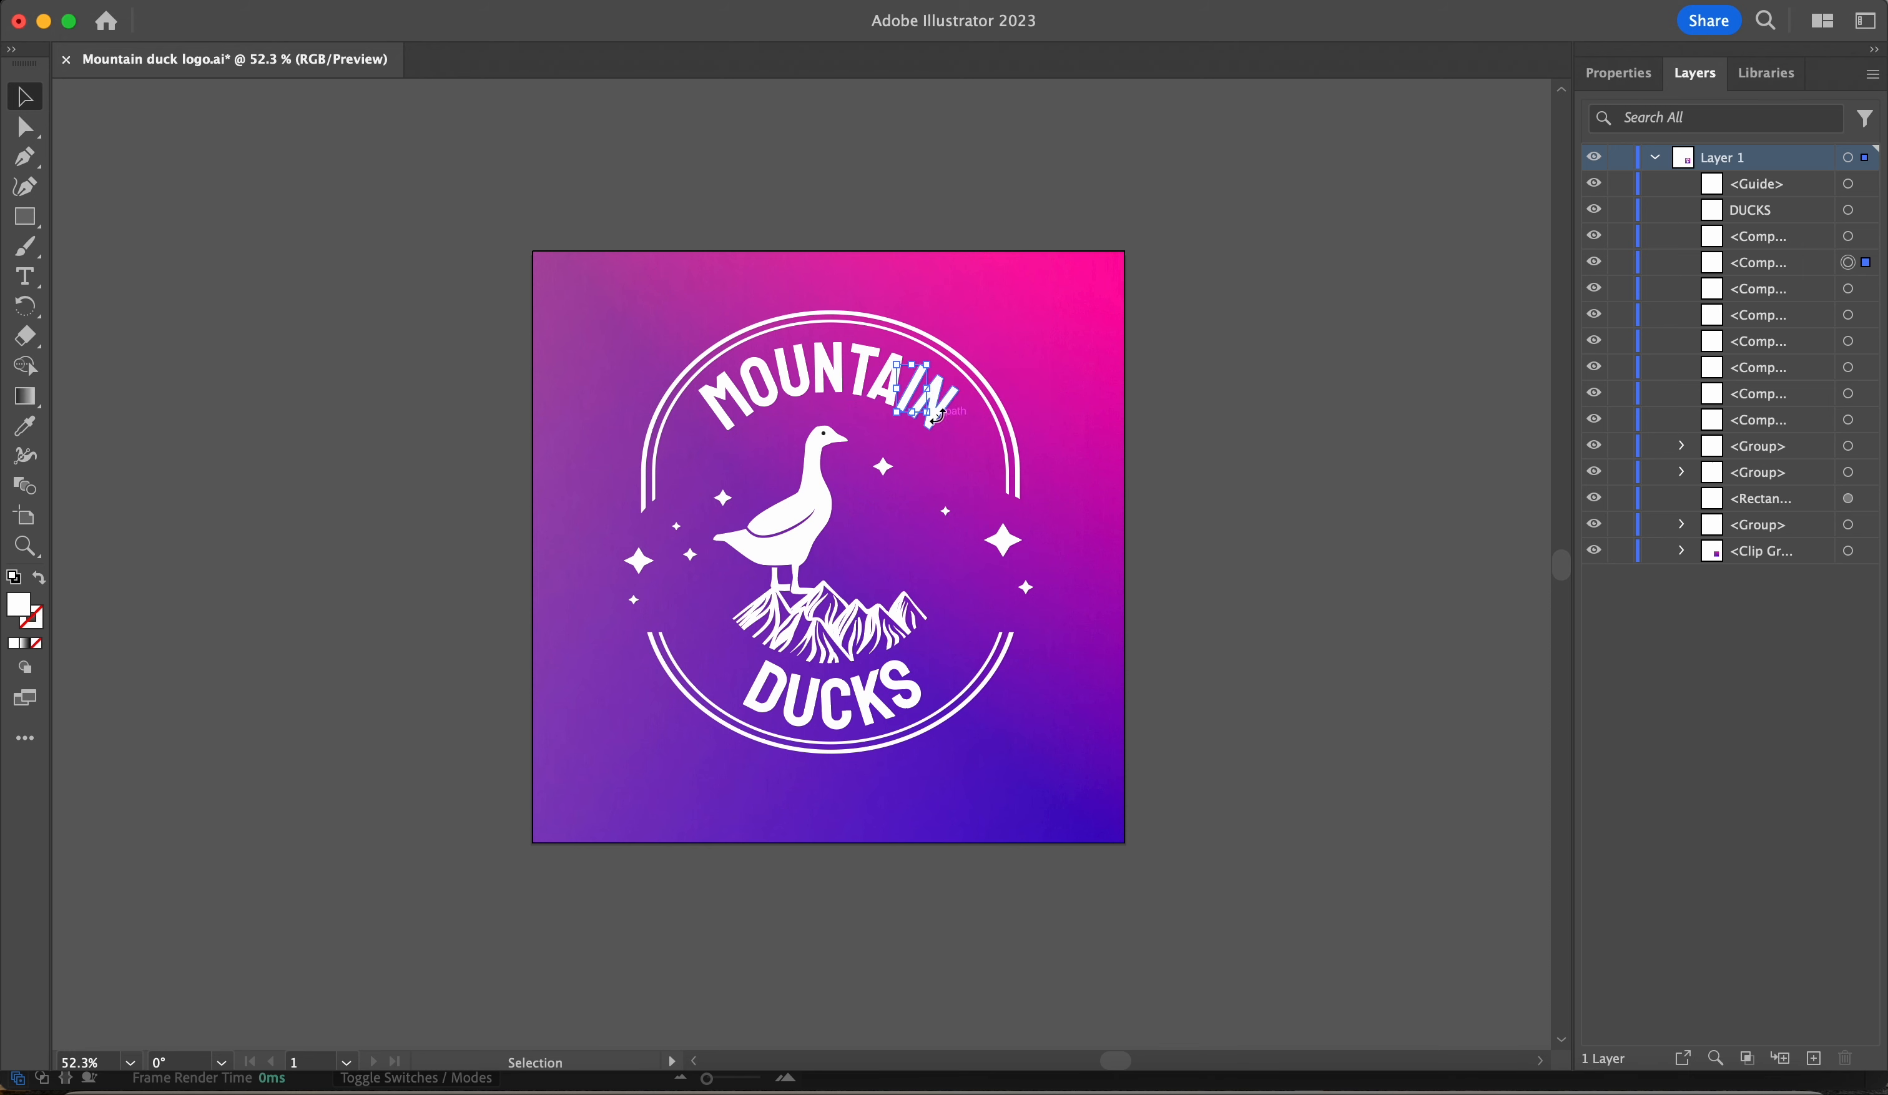
{"action": "left_click", "coordinate": [1298, 425]}
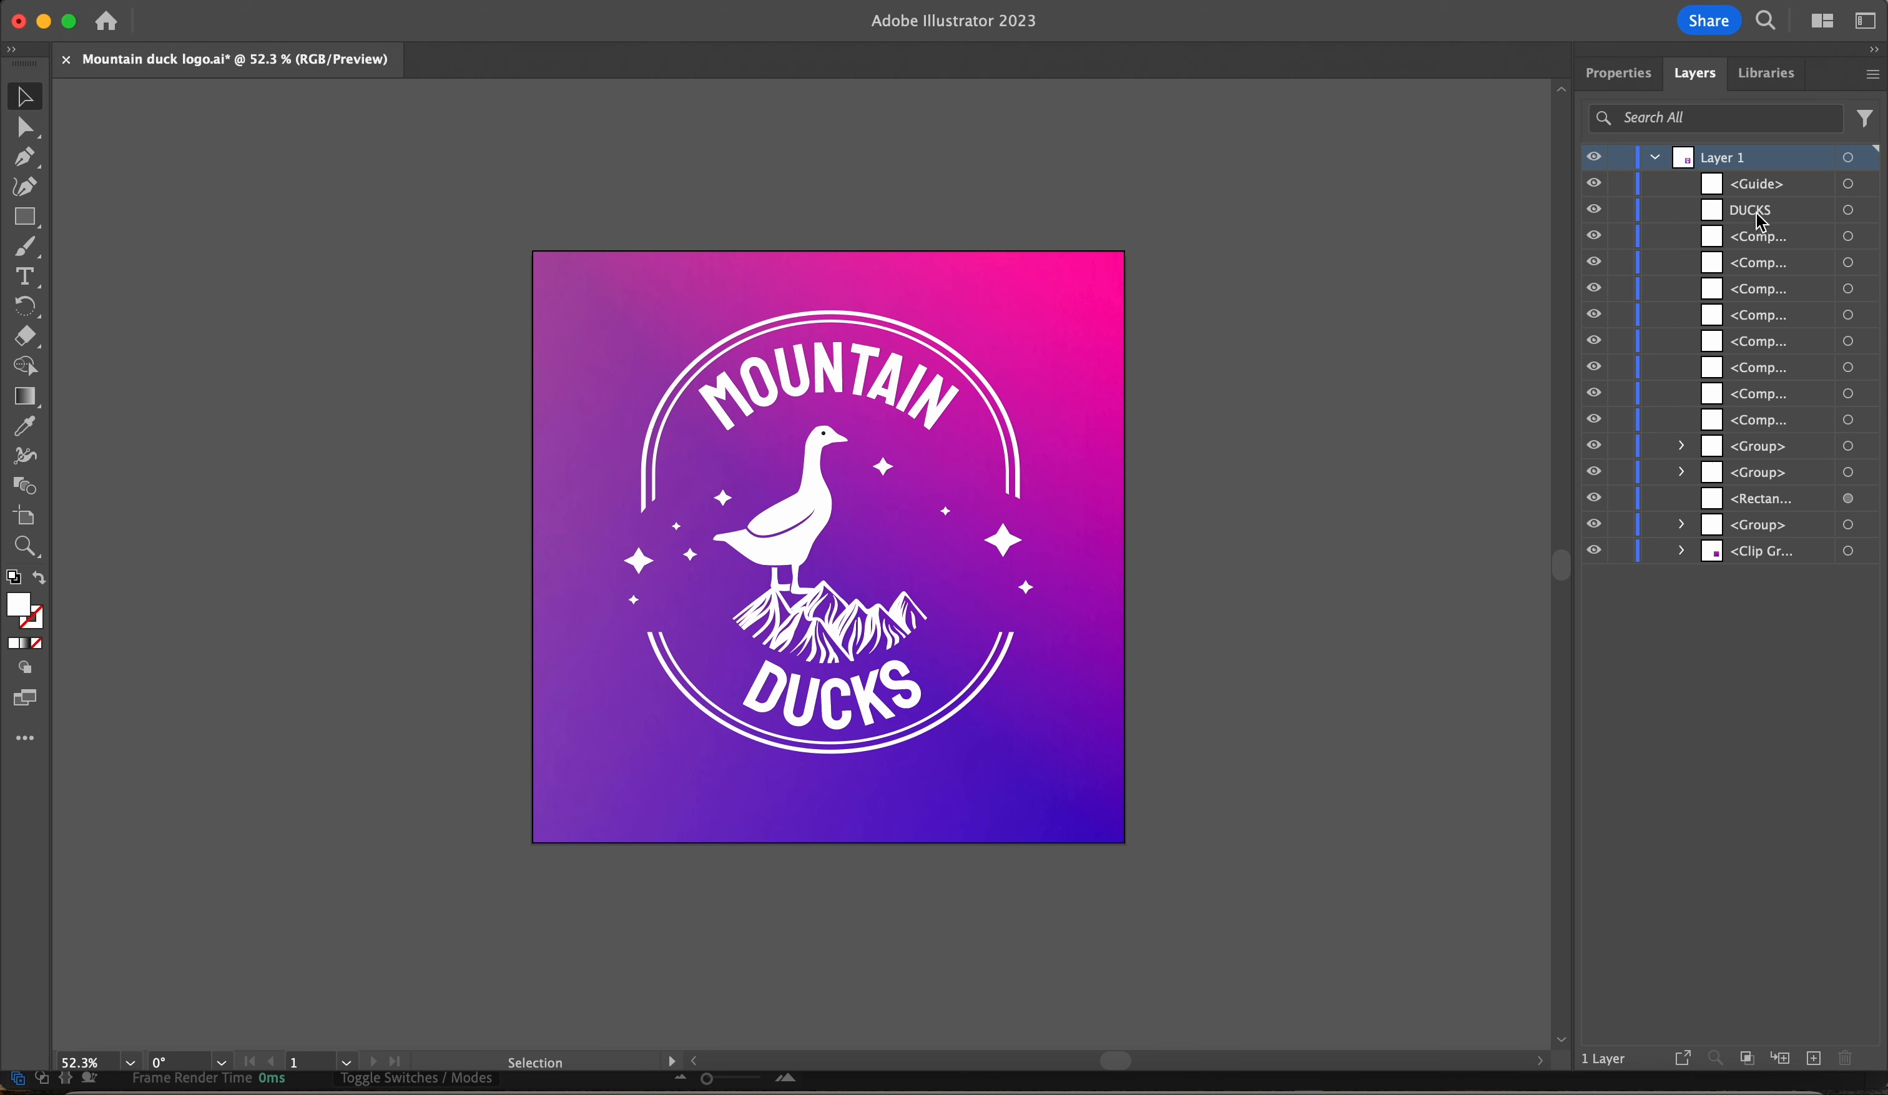
- Toggle the visibility of the DUCKS text and the first compound path items off and on to identify them
{"action": "left_click", "coordinate": [1763, 188]}
{"action": "left_click", "coordinate": [1756, 211]}
{"action": "left_click", "coordinate": [1593, 212]}
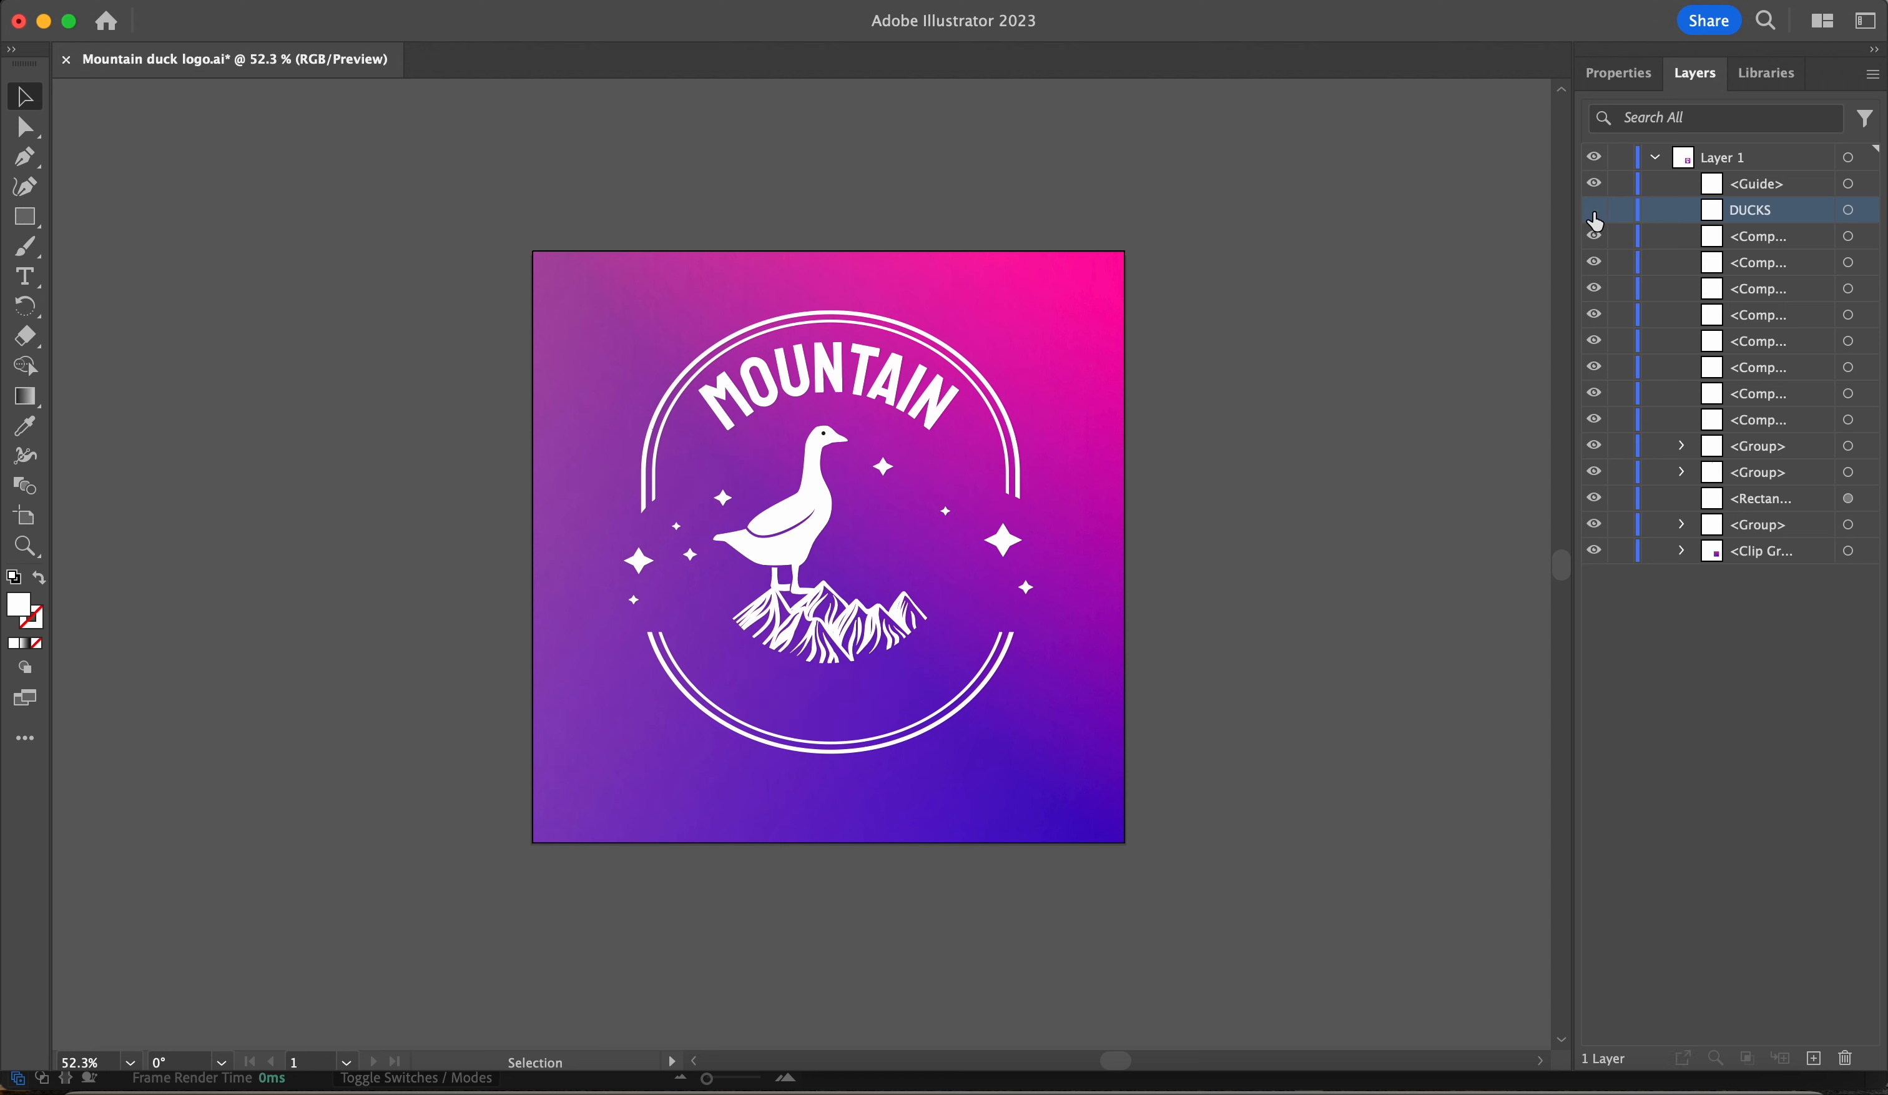
{"action": "left_click", "coordinate": [1594, 211]}
{"action": "left_click", "coordinate": [1594, 236]}
{"action": "left_click", "coordinate": [1593, 236]}
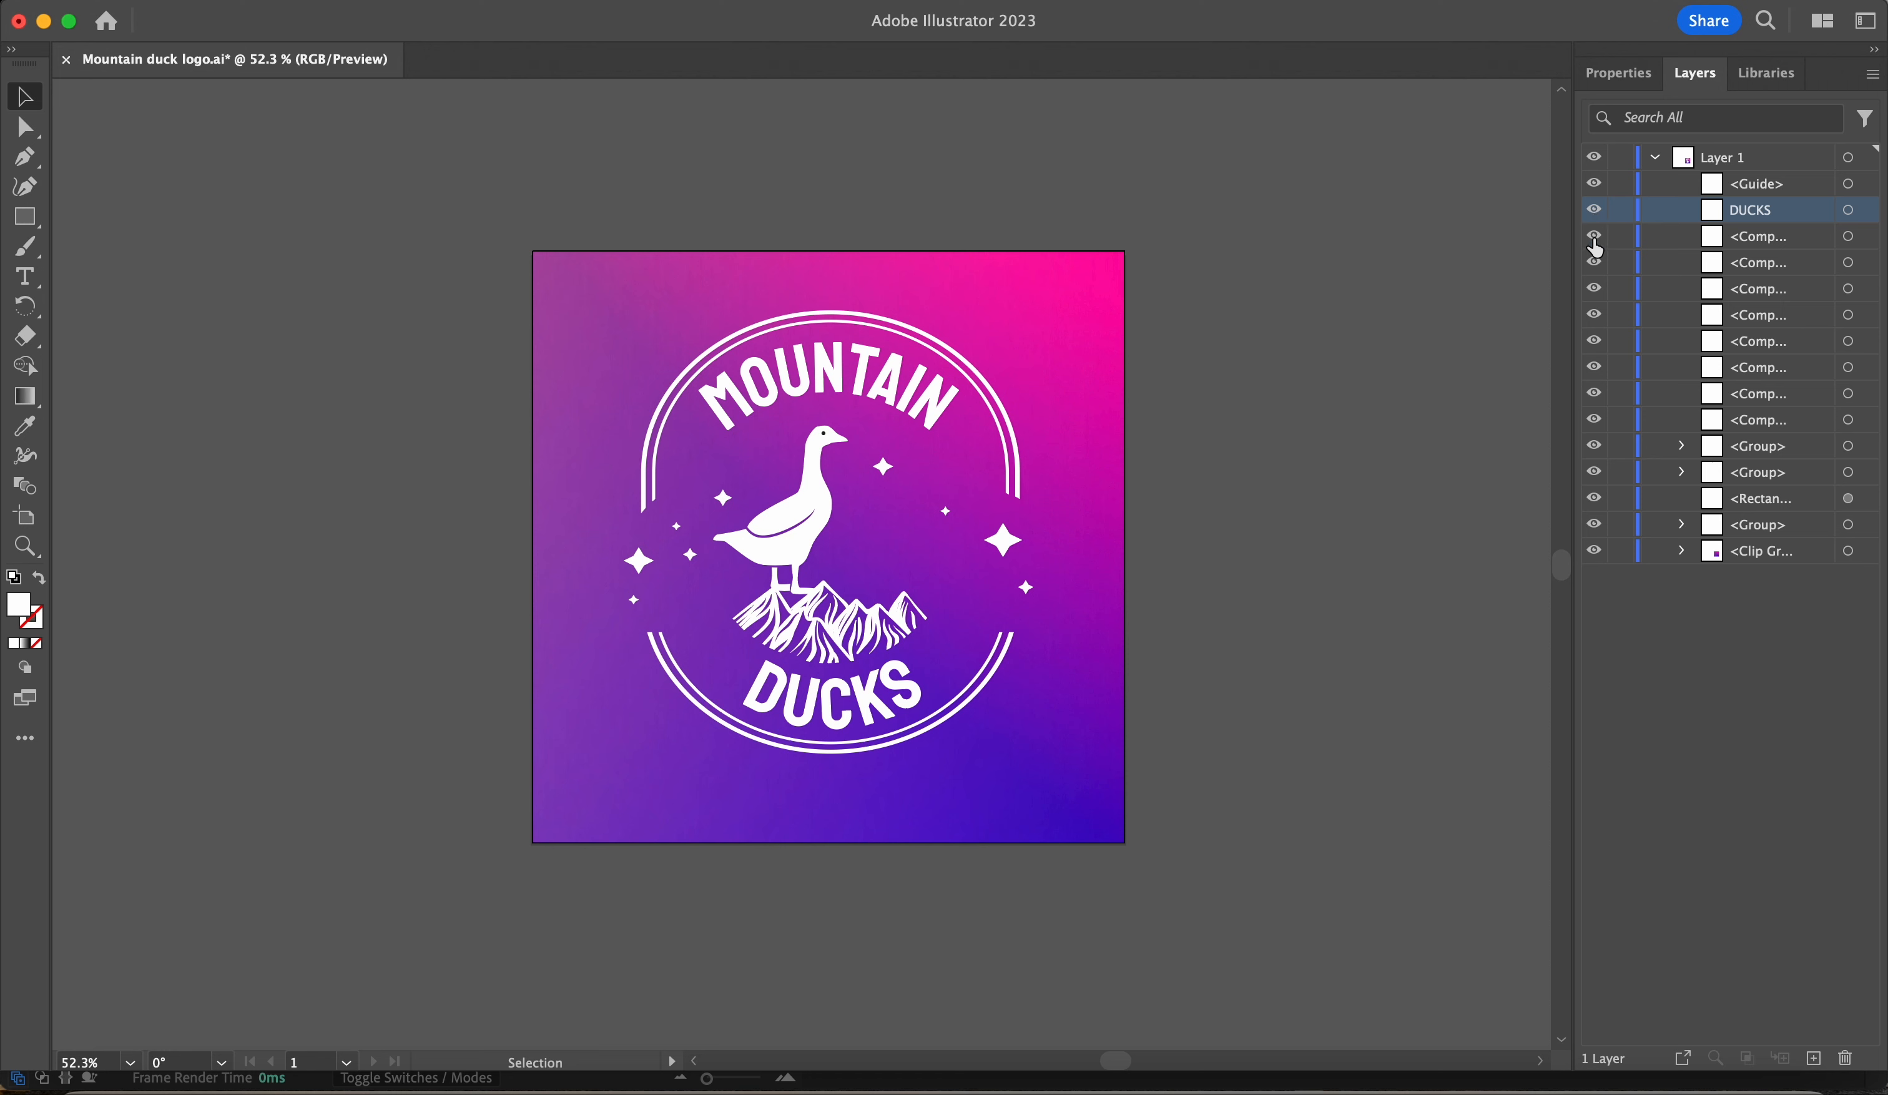
{"action": "left_click", "coordinate": [1594, 263]}
{"action": "left_click", "coordinate": [1594, 262]}
{"action": "left_click", "coordinate": [1591, 290]}
{"action": "left_click", "coordinate": [1591, 290]}
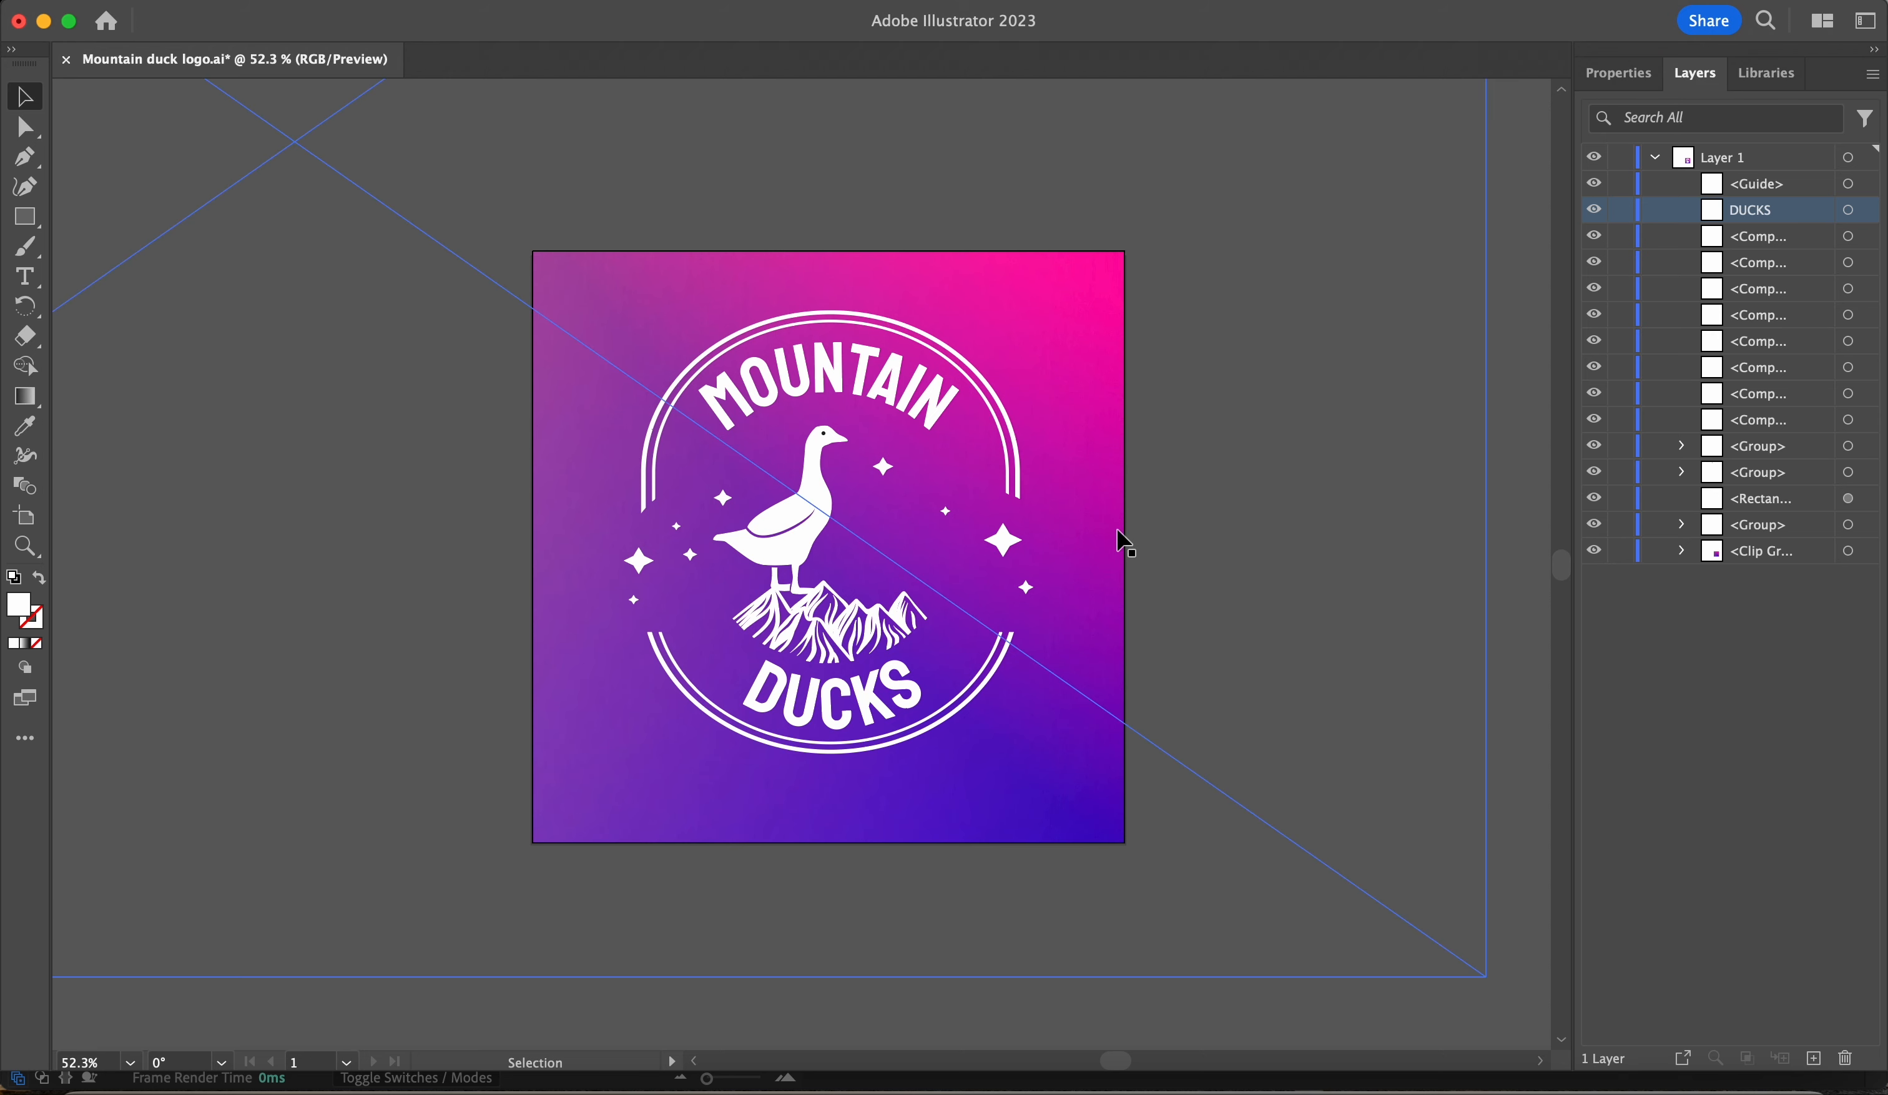
- Expand the curved DUCKS text with Object and Fill enabled, and ungroup it into separate letters
{"action": "left_click", "coordinate": [863, 695]}
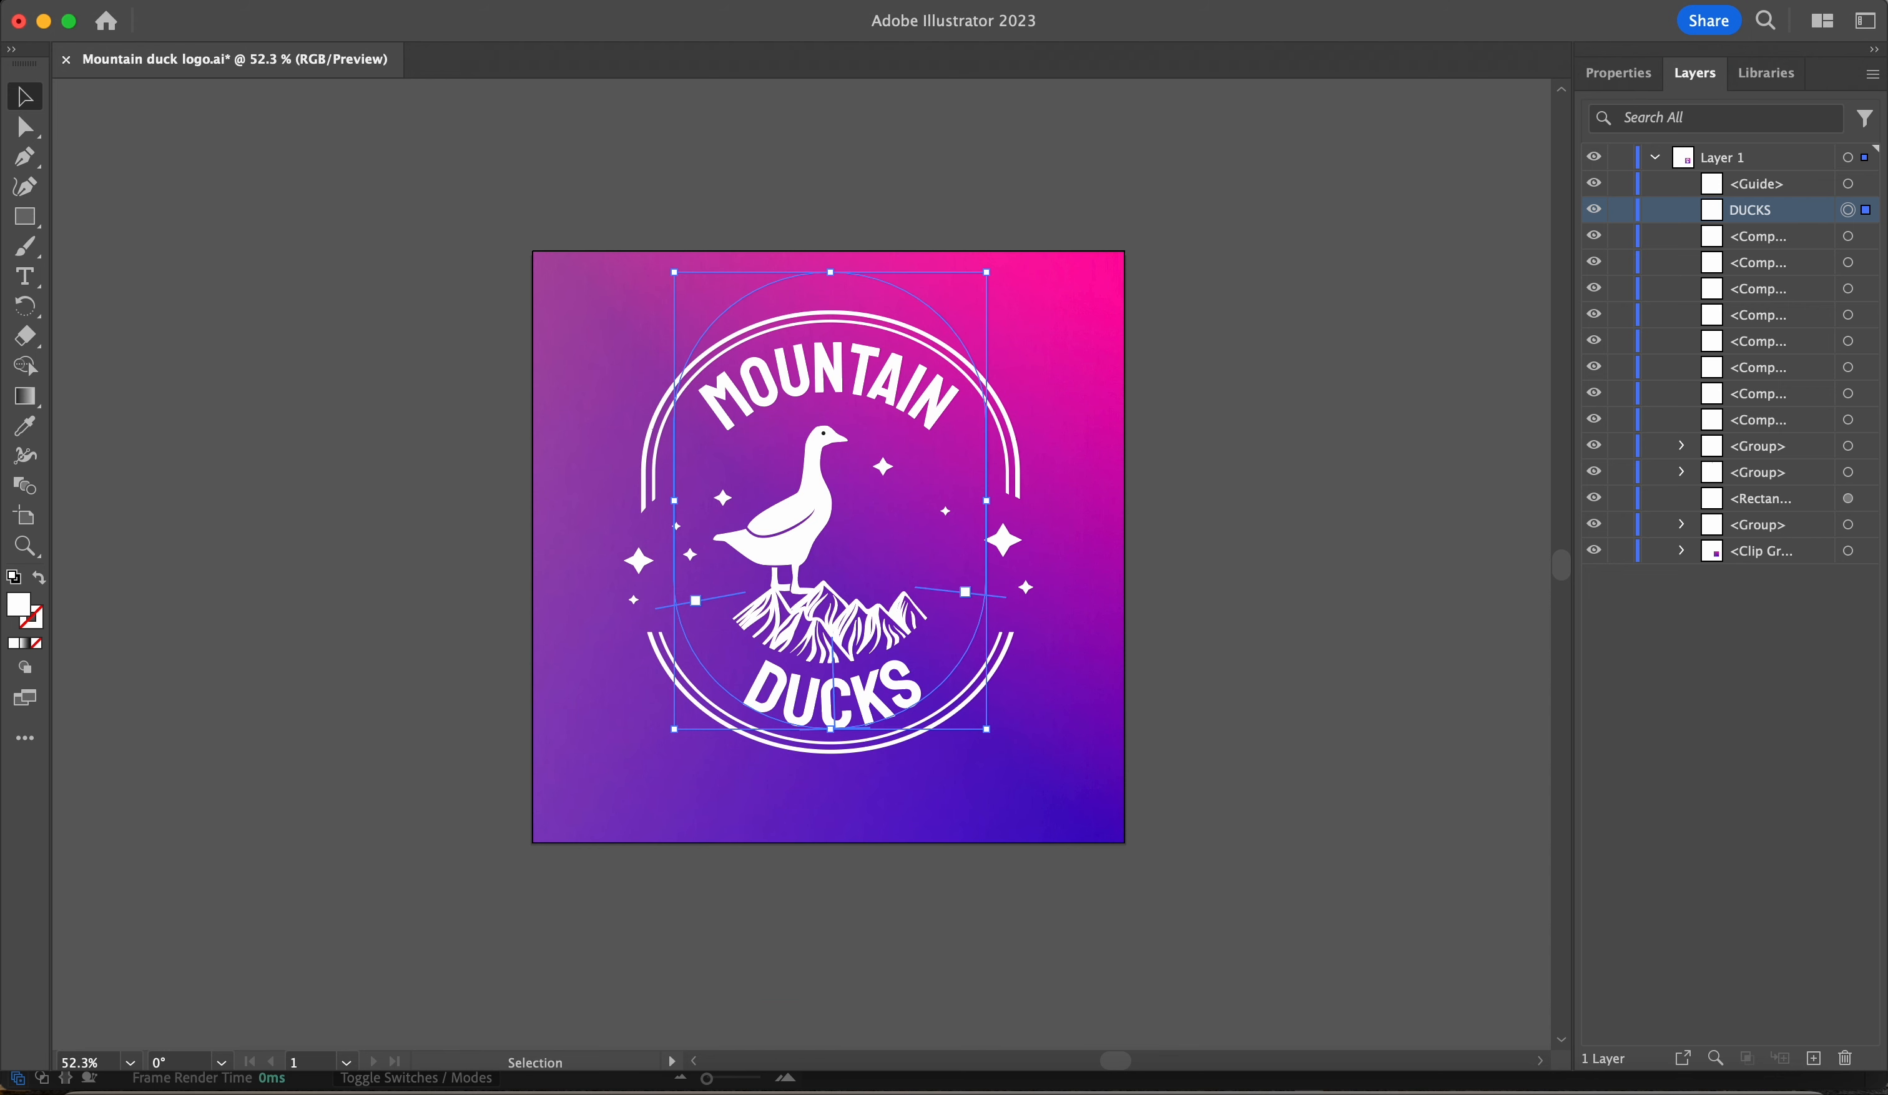
{"action": "left_click", "coordinate": [298, 1]}
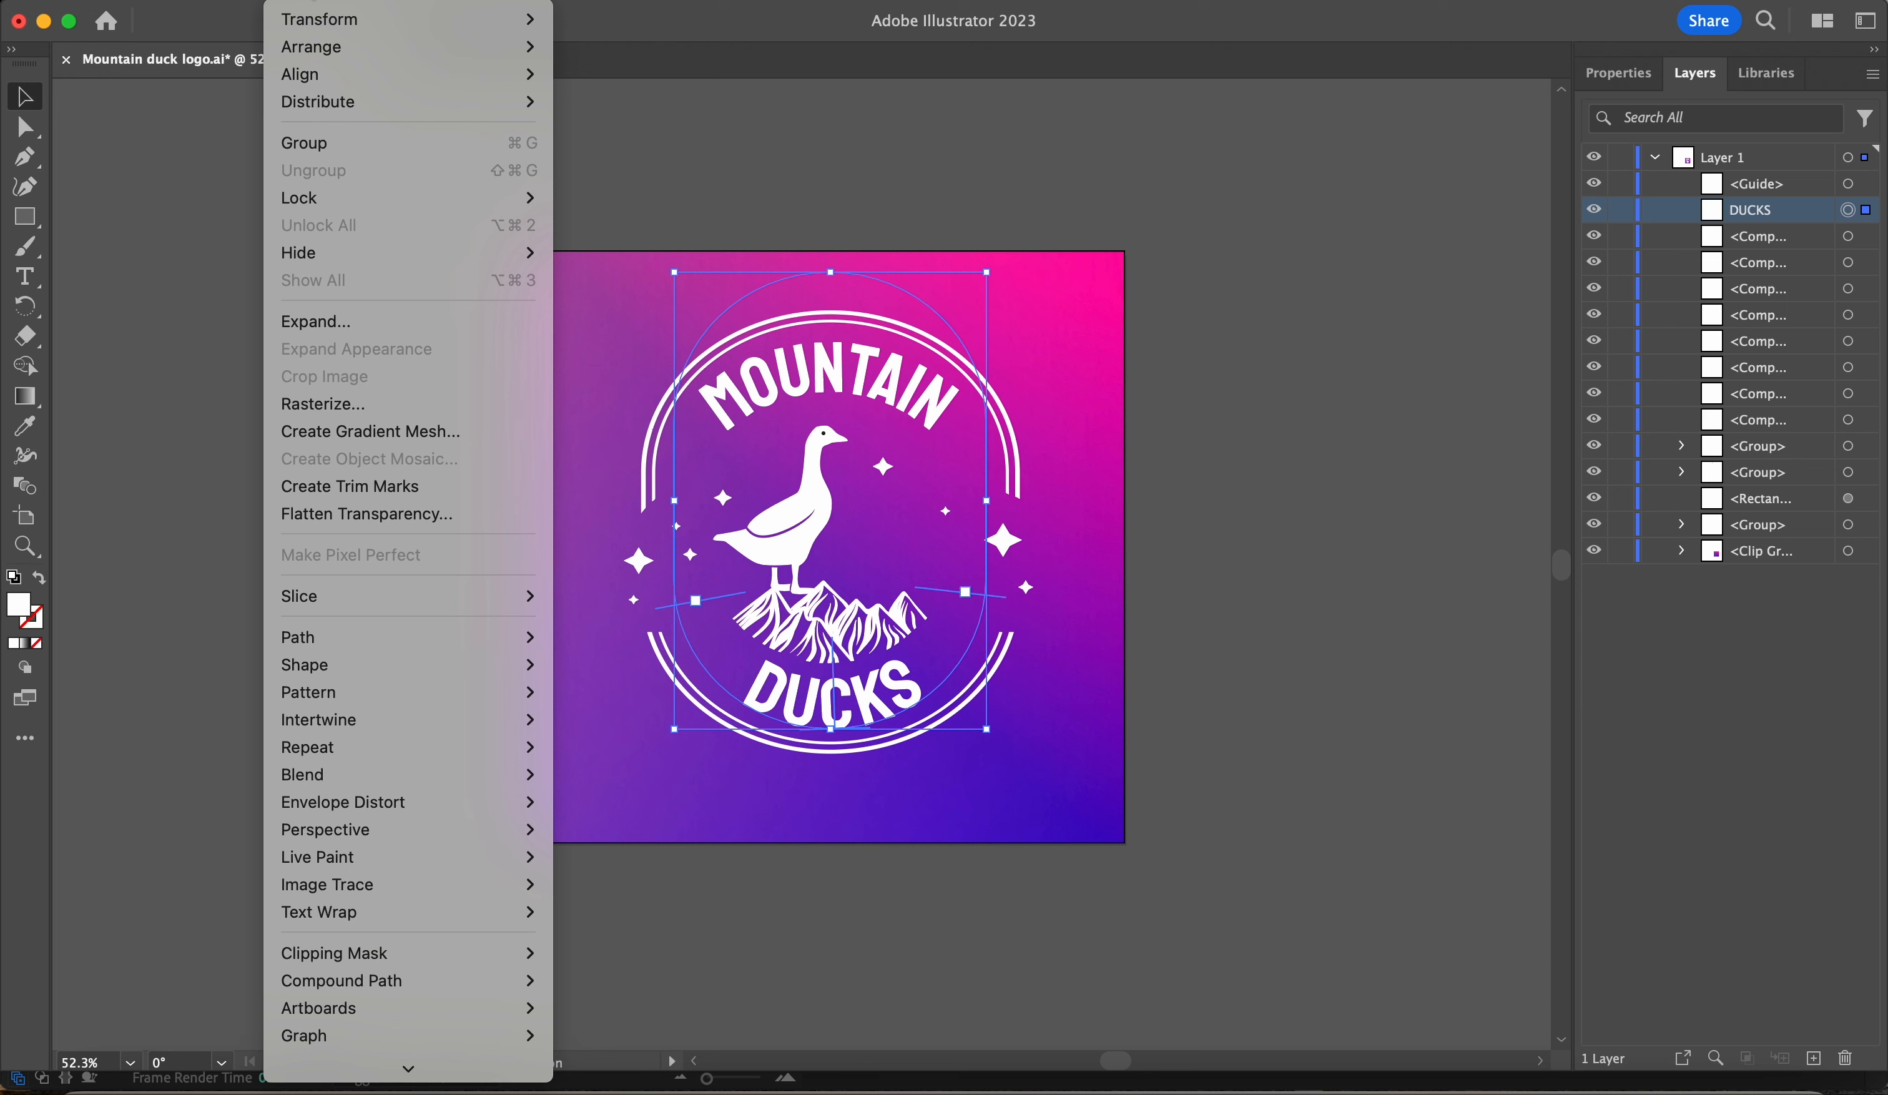
{"action": "left_click", "coordinate": [283, 324]}
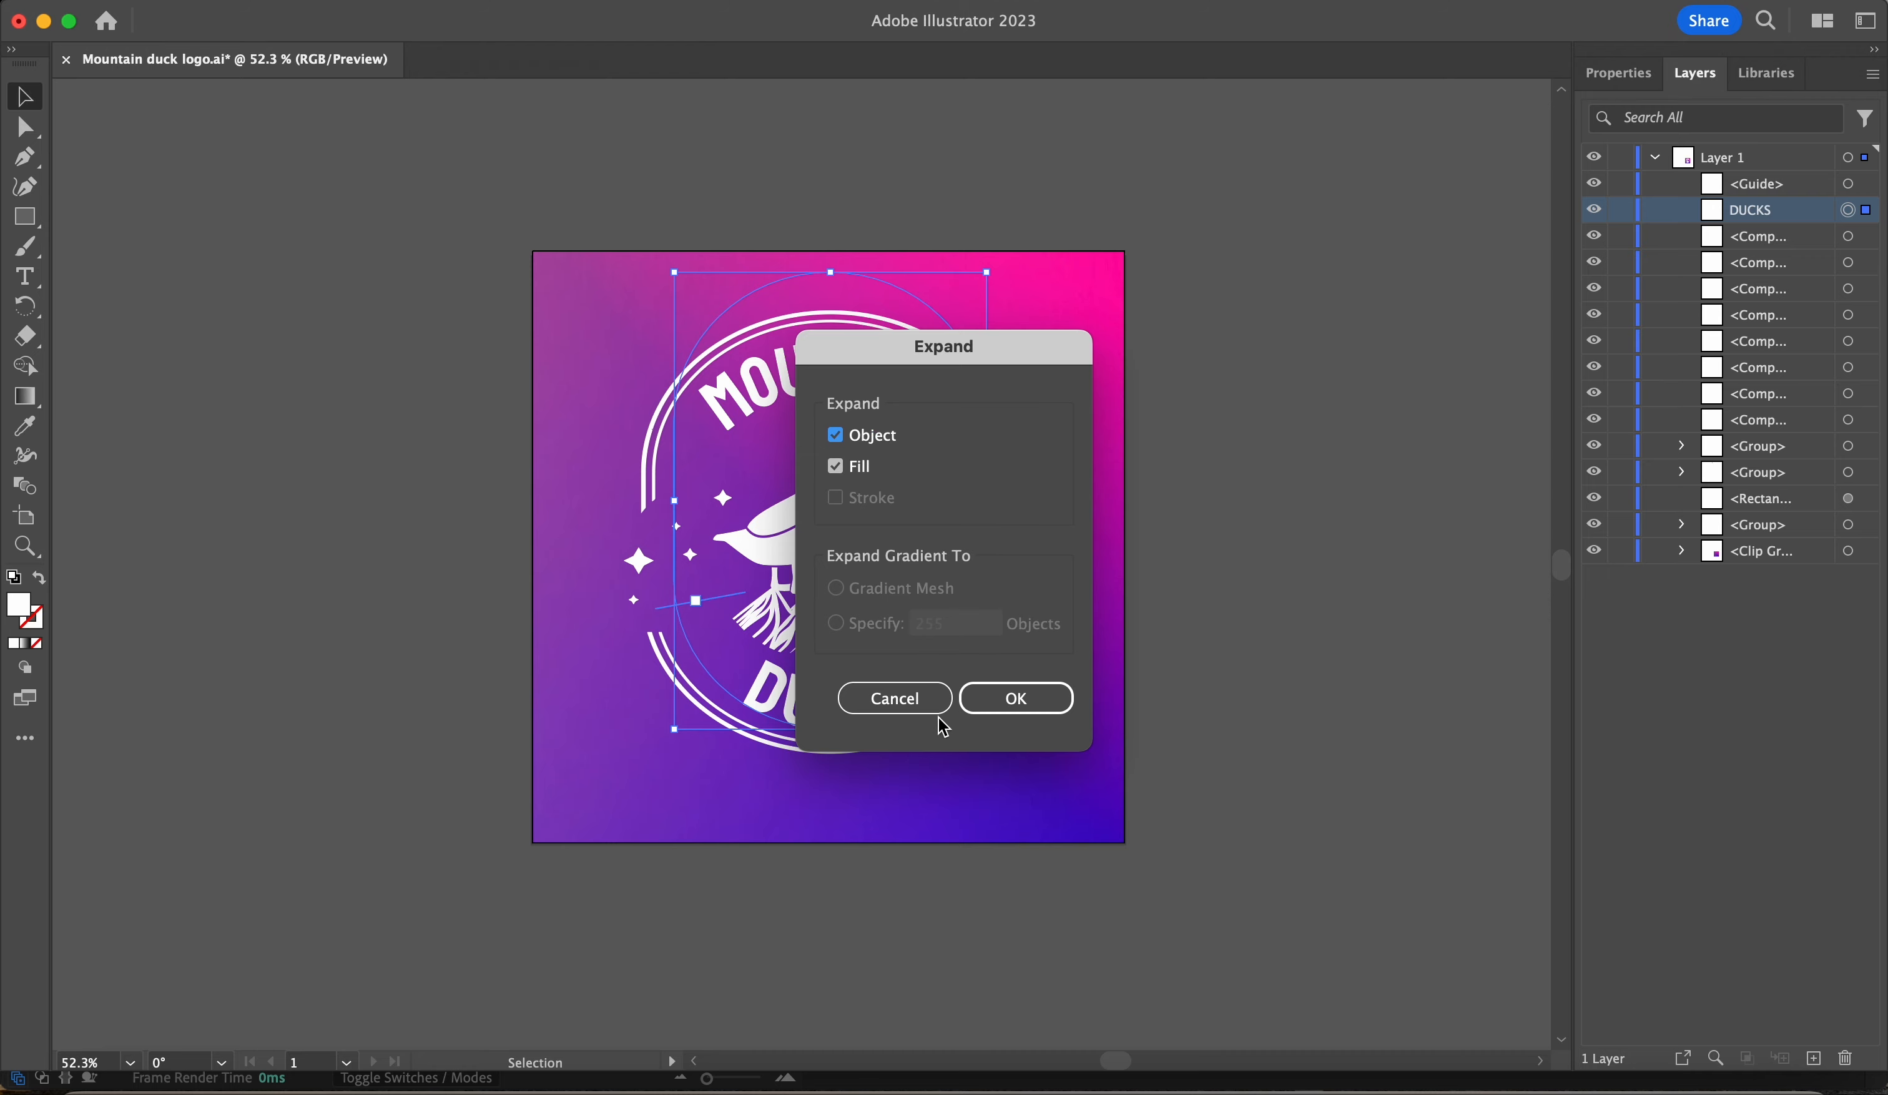
{"action": "left_click", "coordinate": [995, 702]}
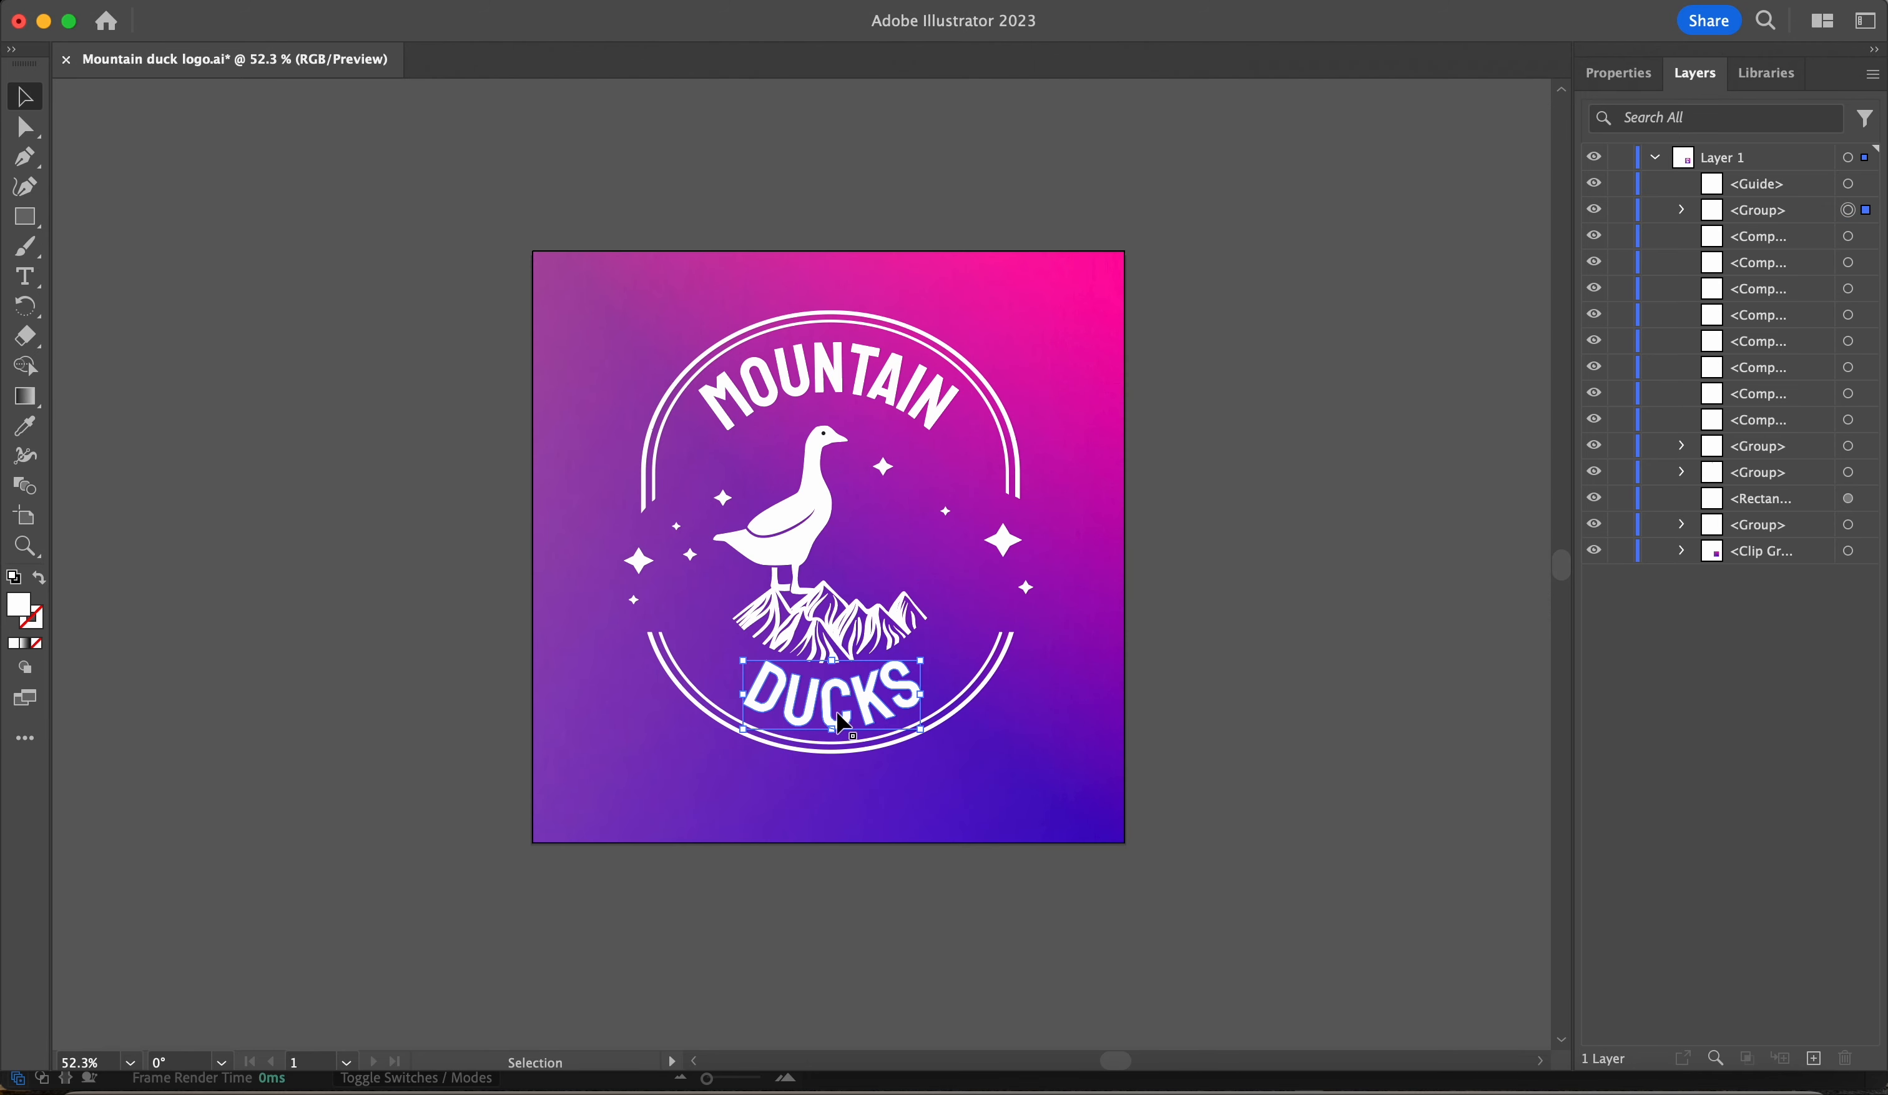
{"action": "right_click", "coordinate": [811, 705]}
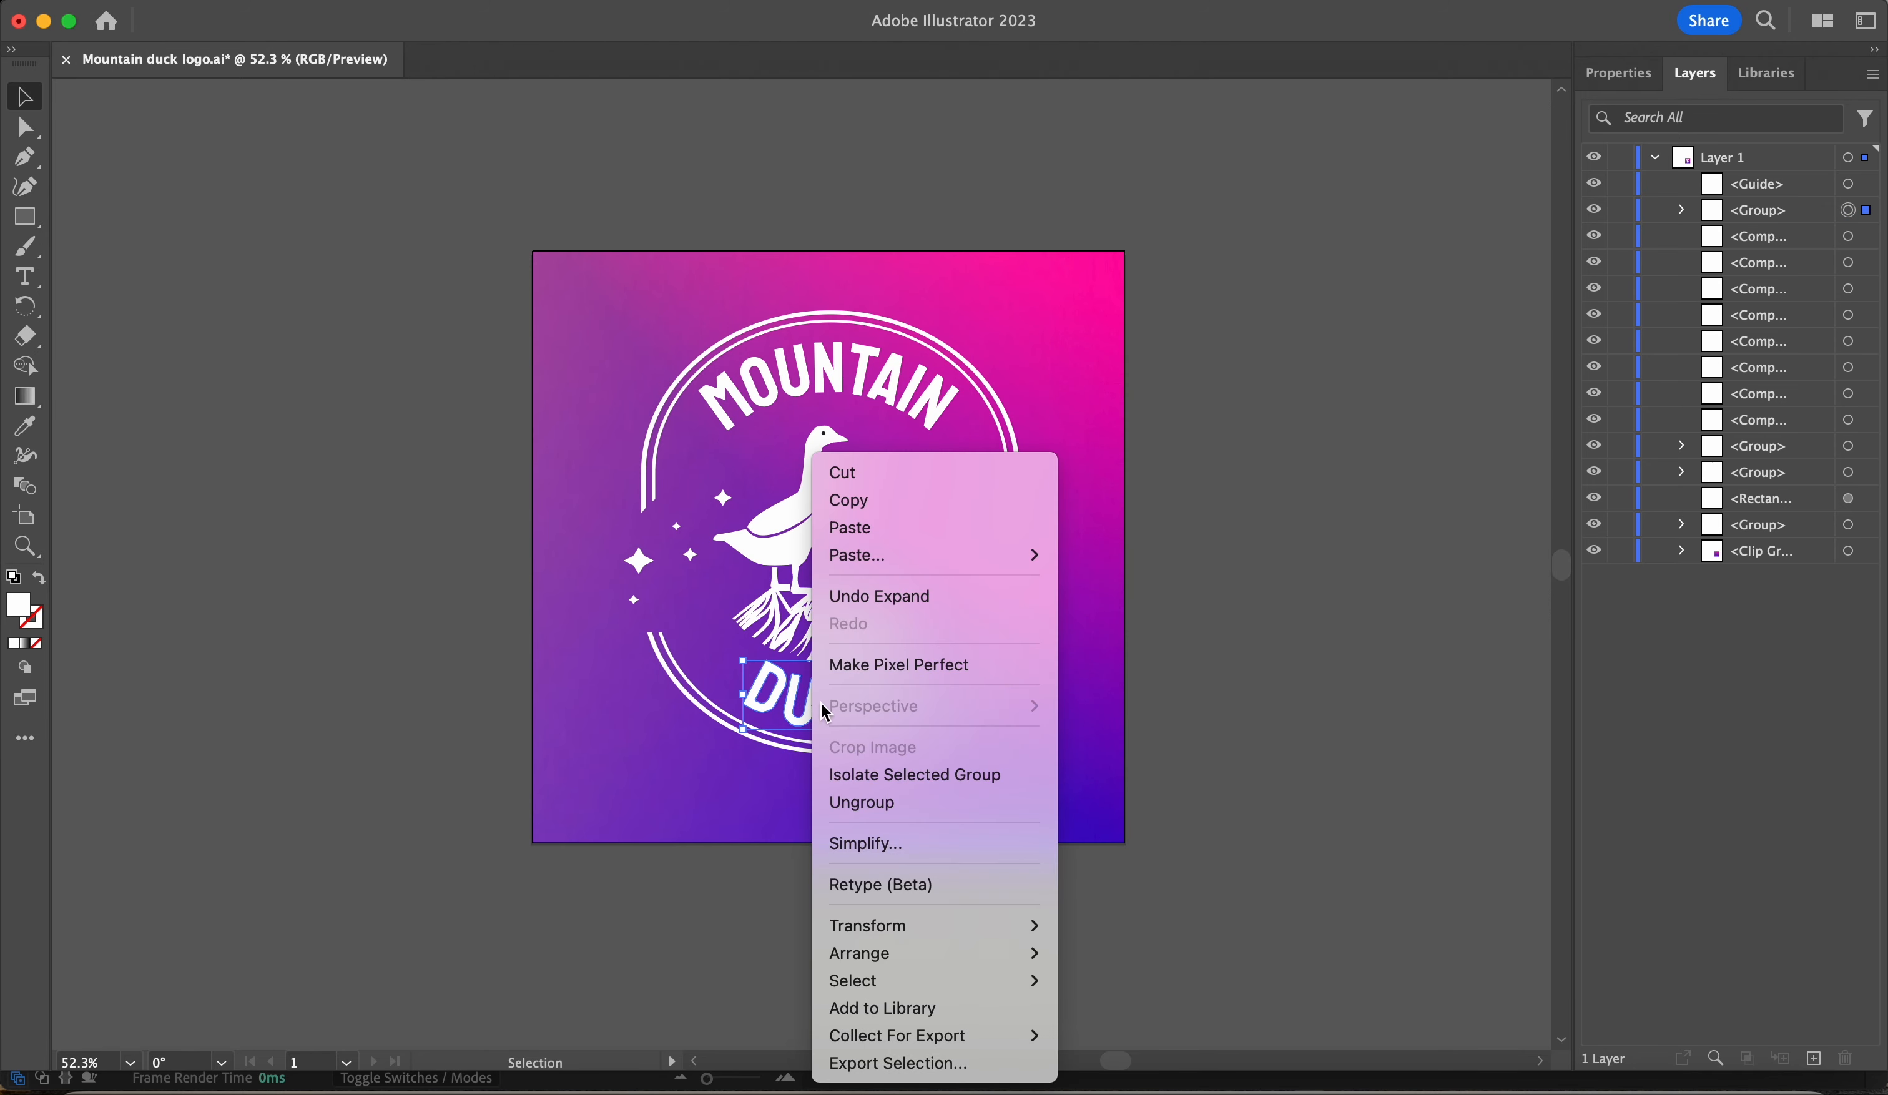
{"action": "left_click", "coordinate": [908, 801]}
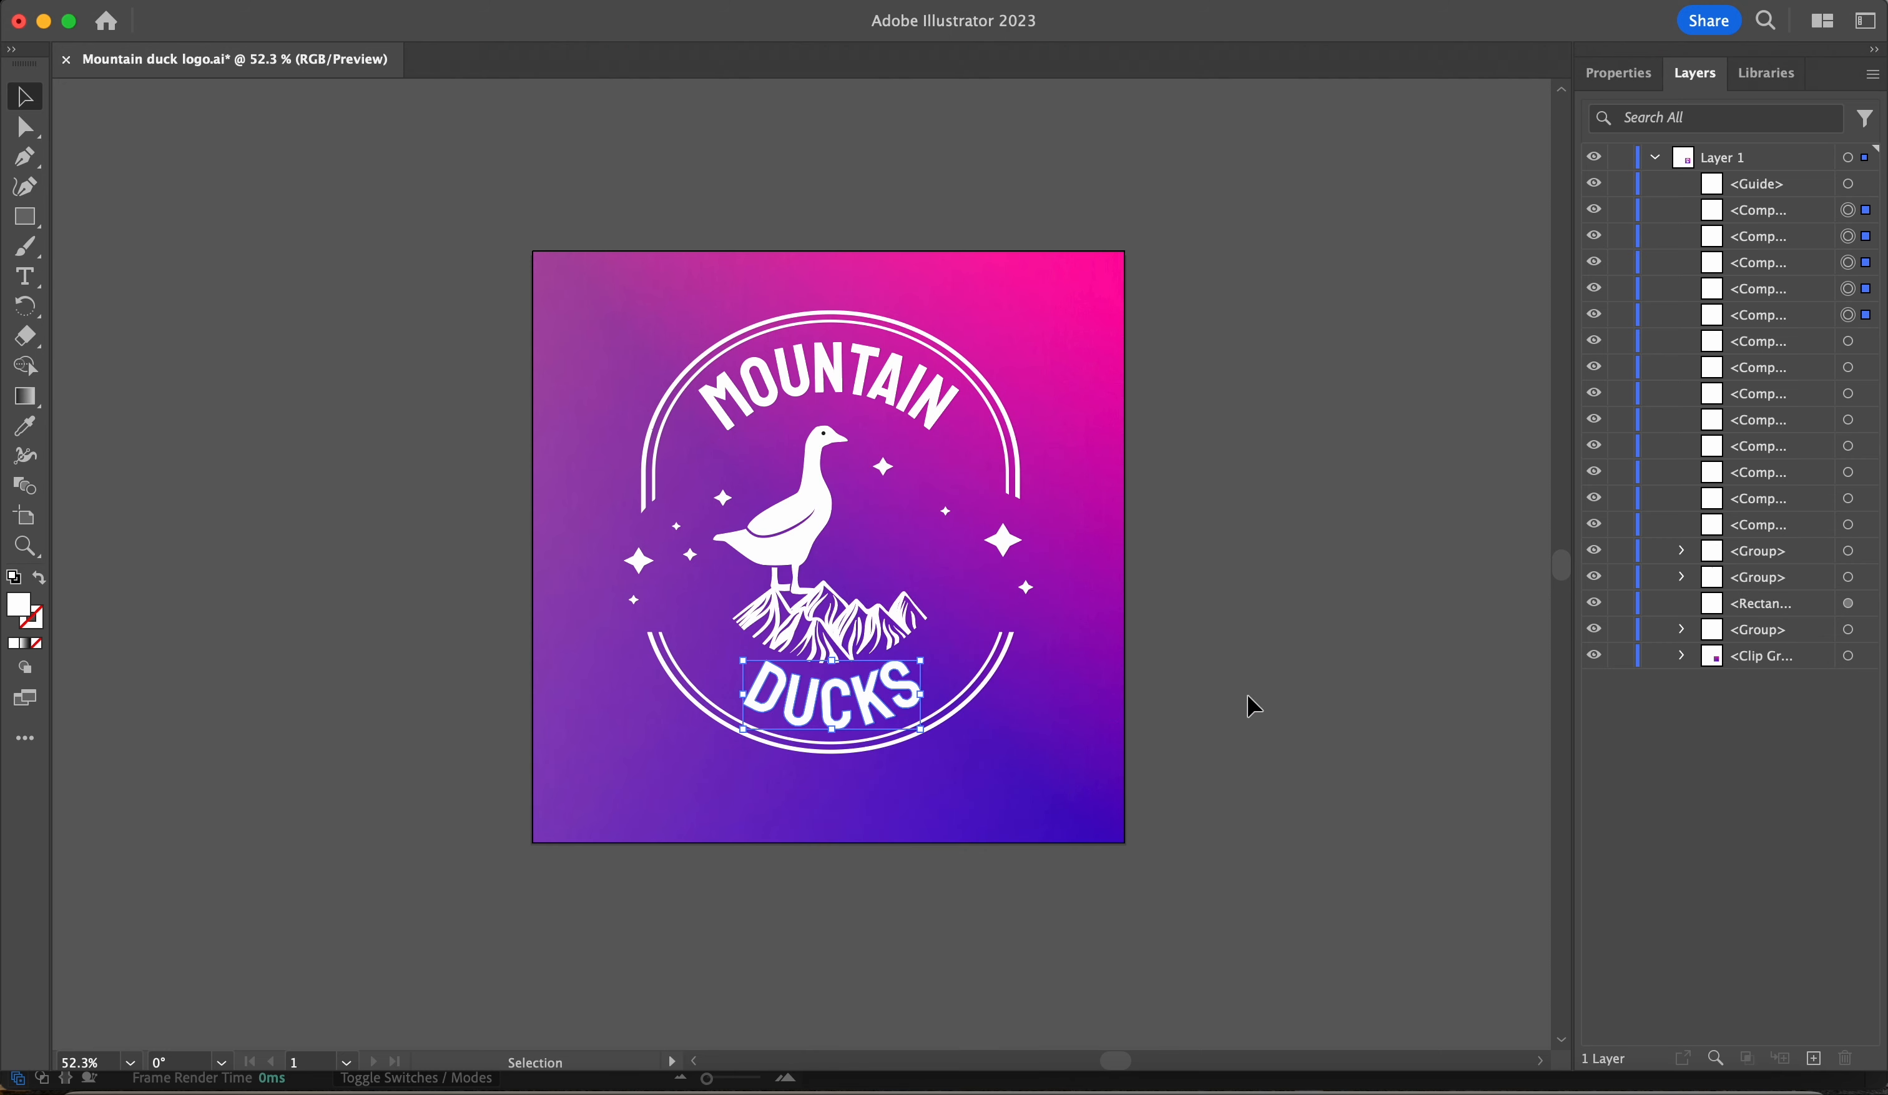
- Check individual DUCKS letters and toggle the visibility of several letter paths off and on to identify them
{"action": "left_click", "coordinate": [900, 686]}
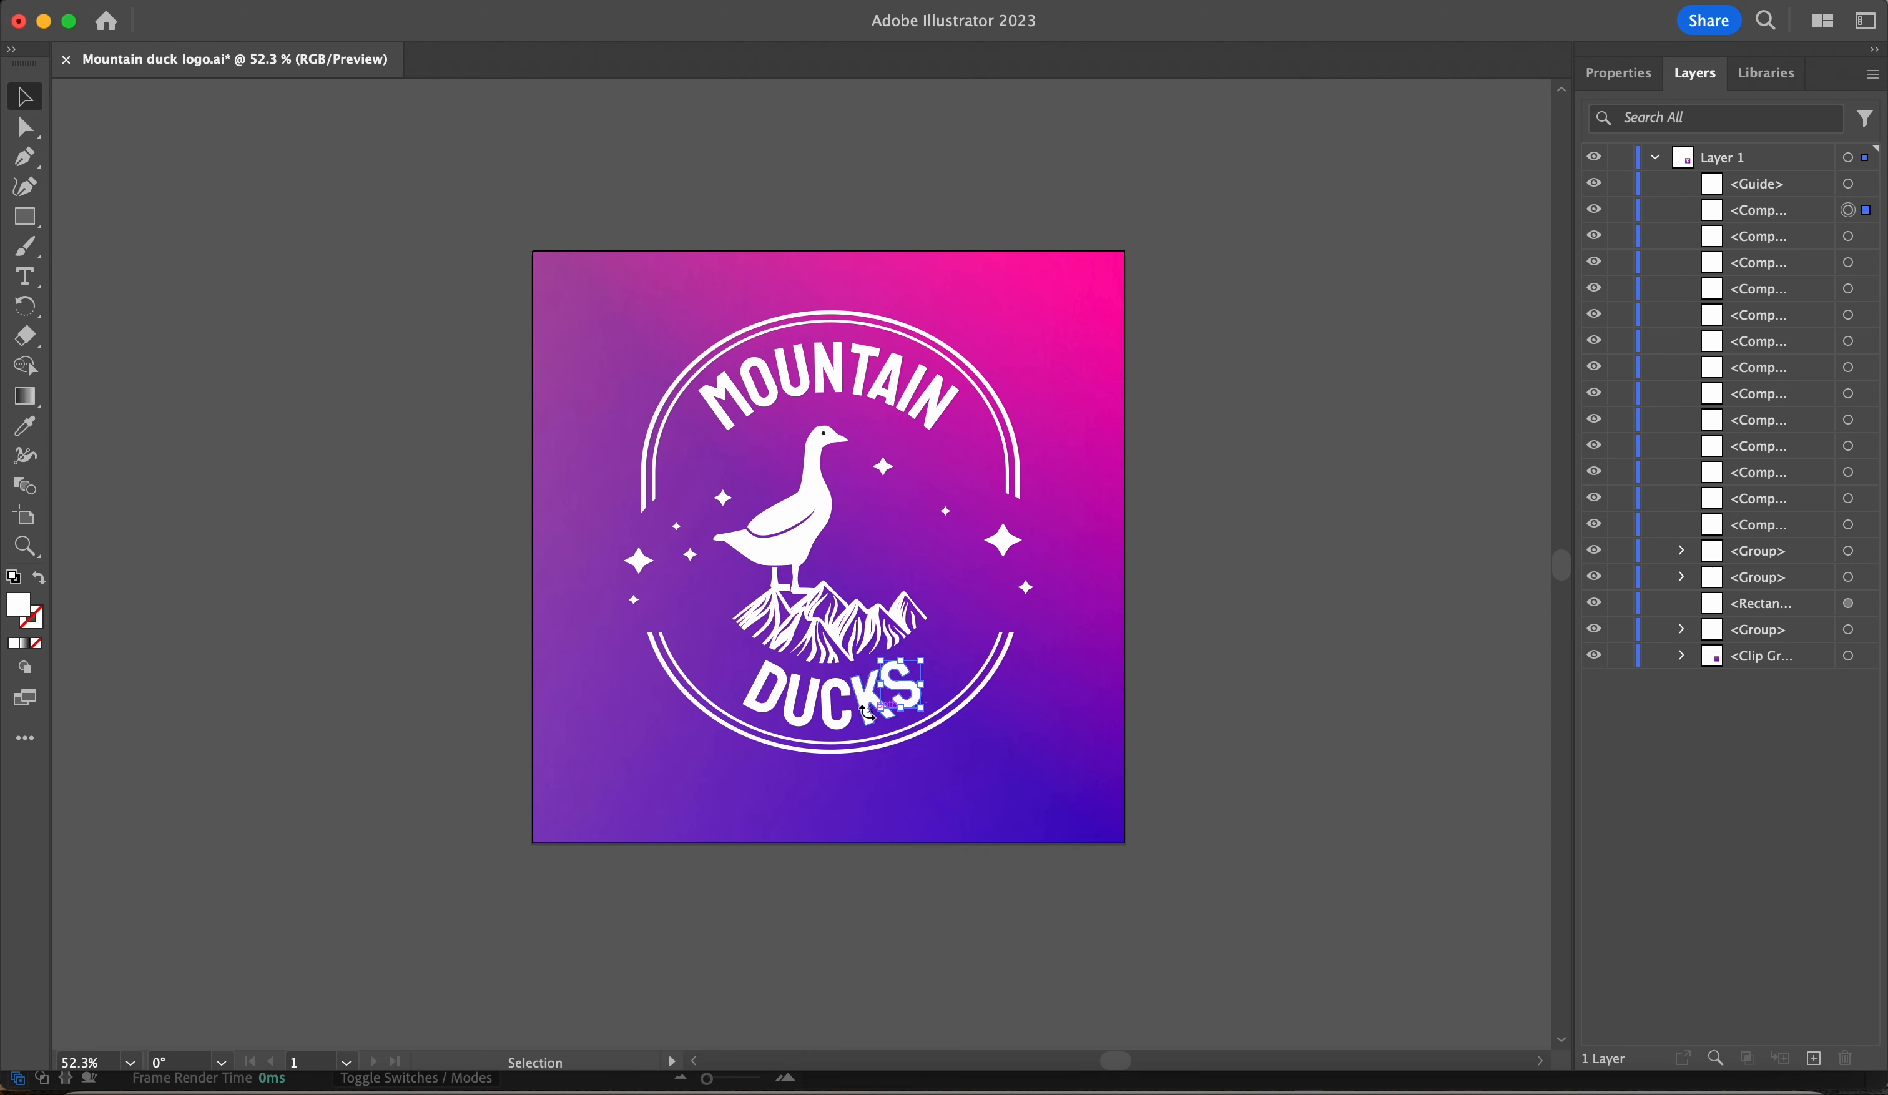
{"action": "left_click", "coordinate": [800, 699]}
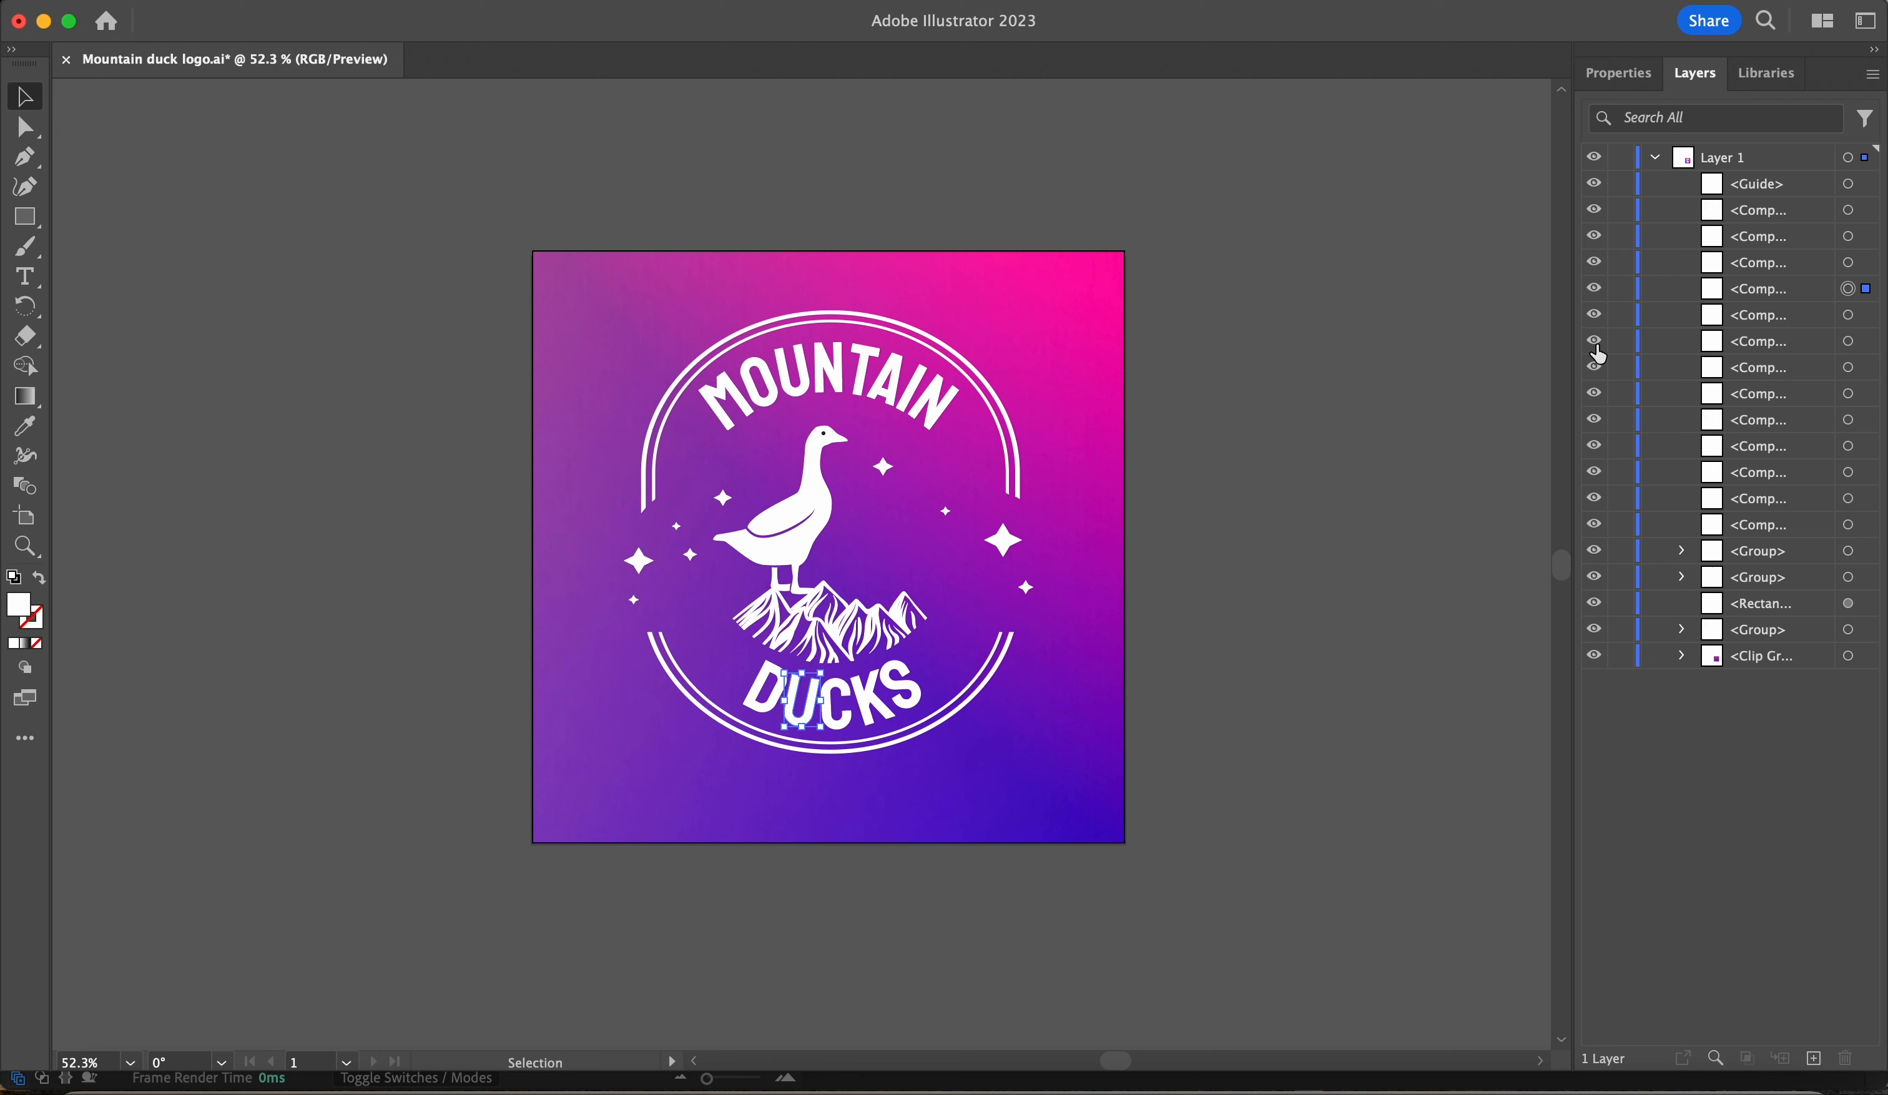
{"action": "left_click", "coordinate": [1594, 289]}
{"action": "left_click", "coordinate": [1594, 289]}
{"action": "left_click", "coordinate": [1594, 315]}
{"action": "left_click", "coordinate": [1594, 319]}
{"action": "left_click", "coordinate": [1594, 341]}
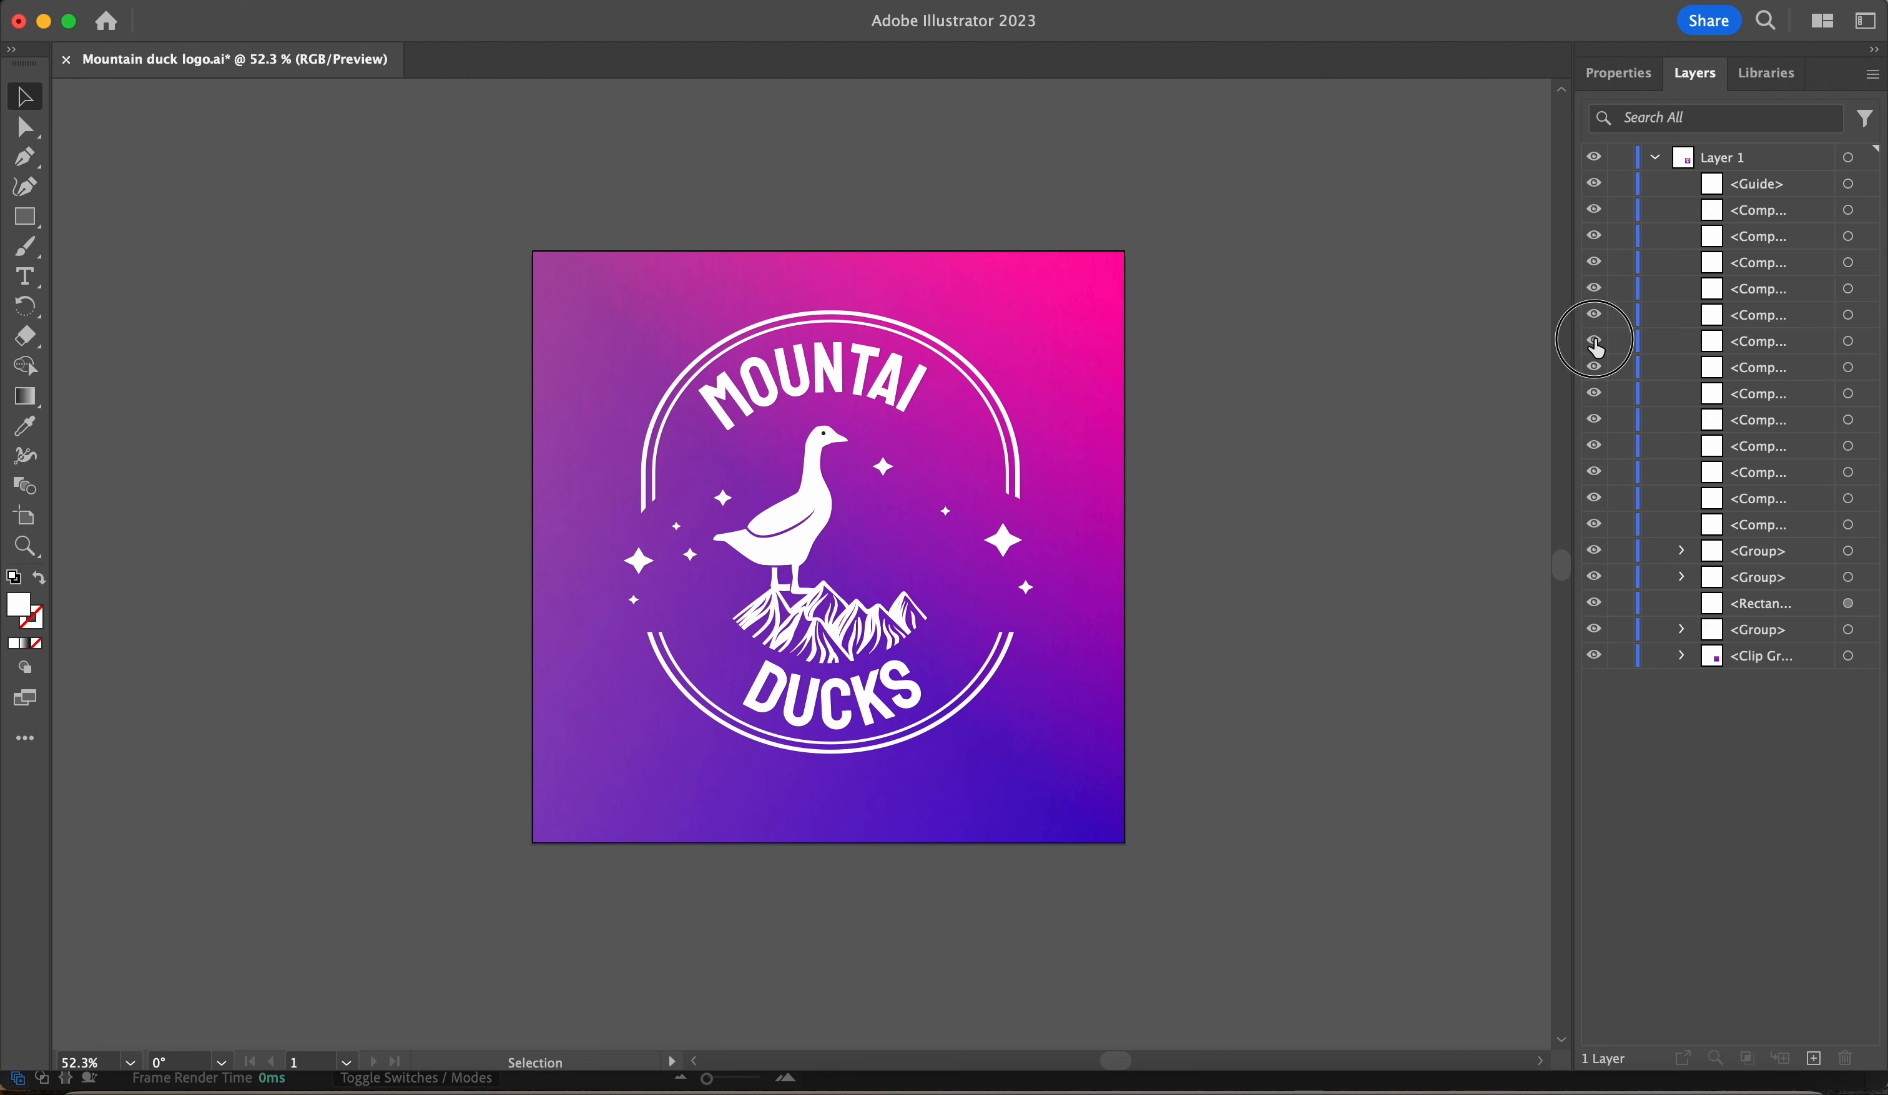
{"action": "left_click", "coordinate": [1594, 341]}
- Ungroup the stars around the duck into separate paths and check one path's visibility
{"action": "left_click", "coordinate": [1006, 537]}
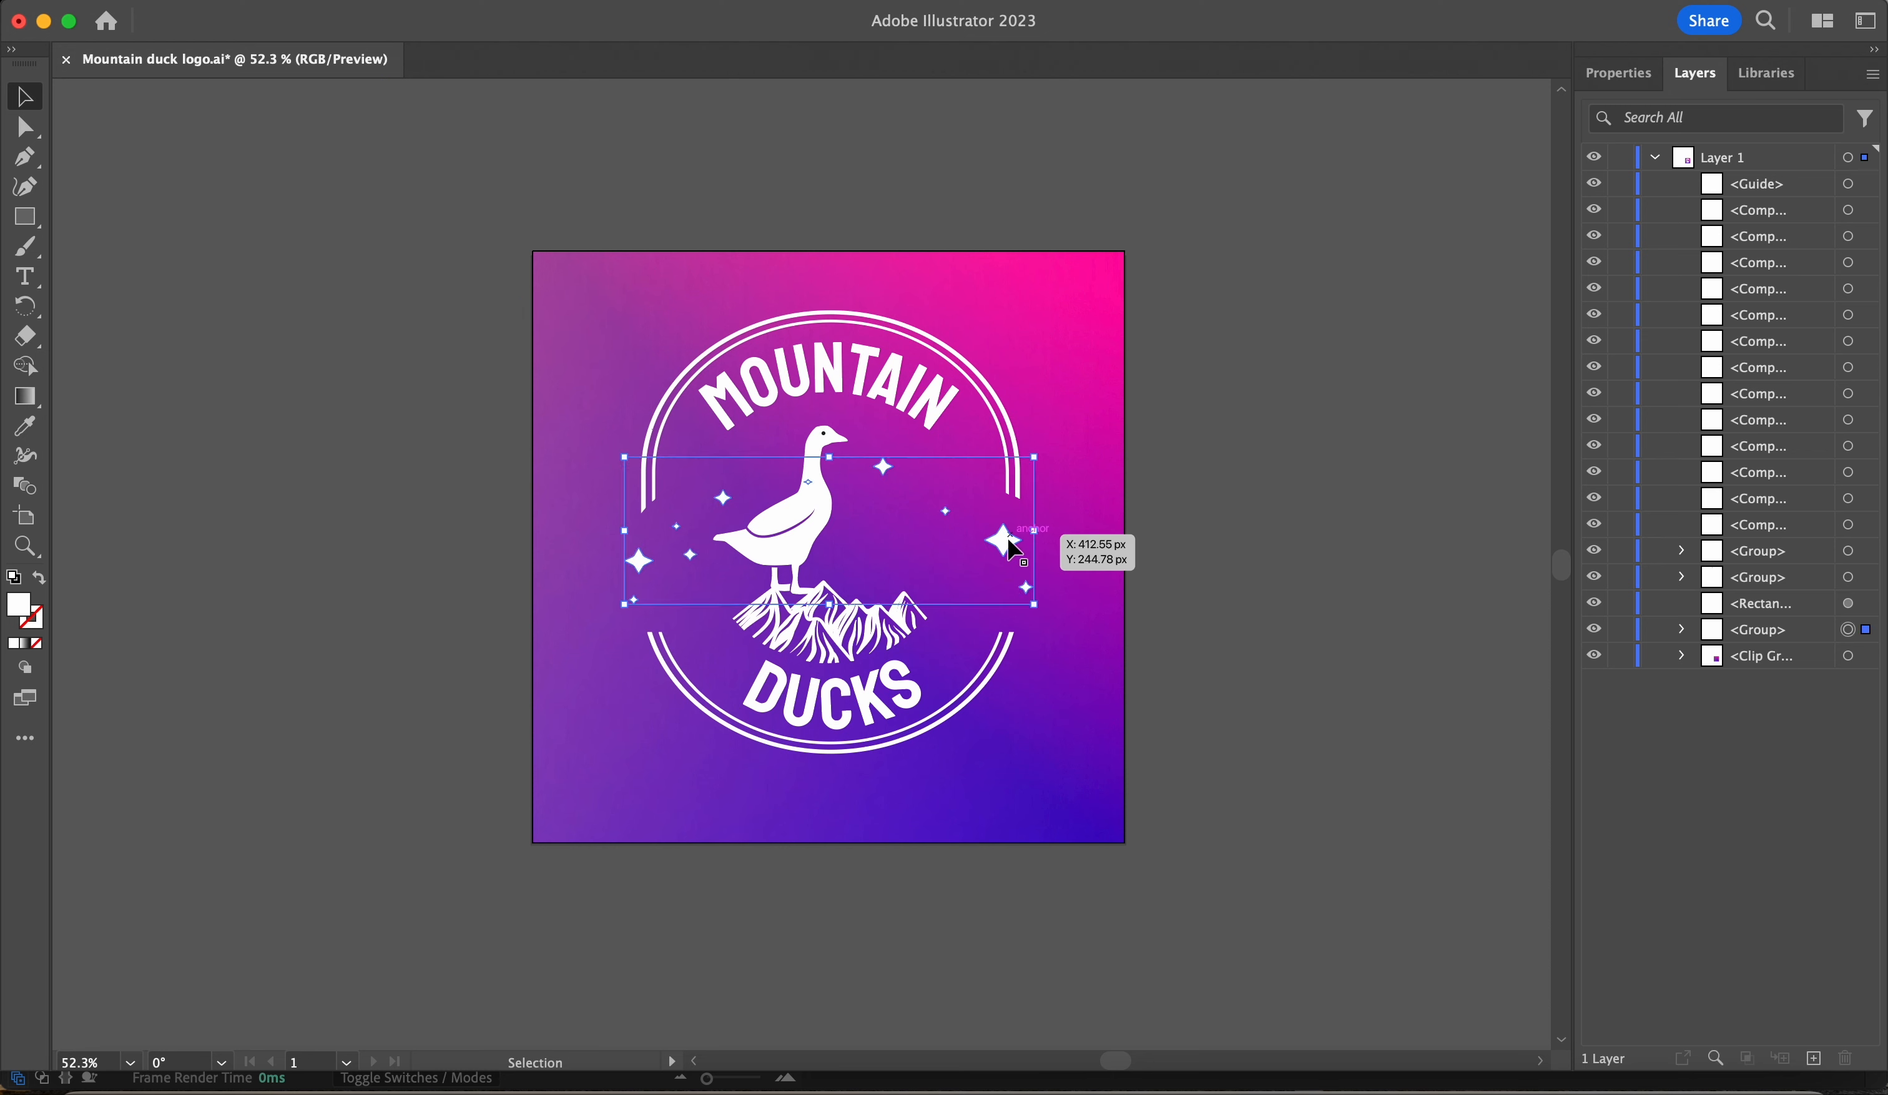
{"action": "right_click", "coordinate": [1007, 540]}
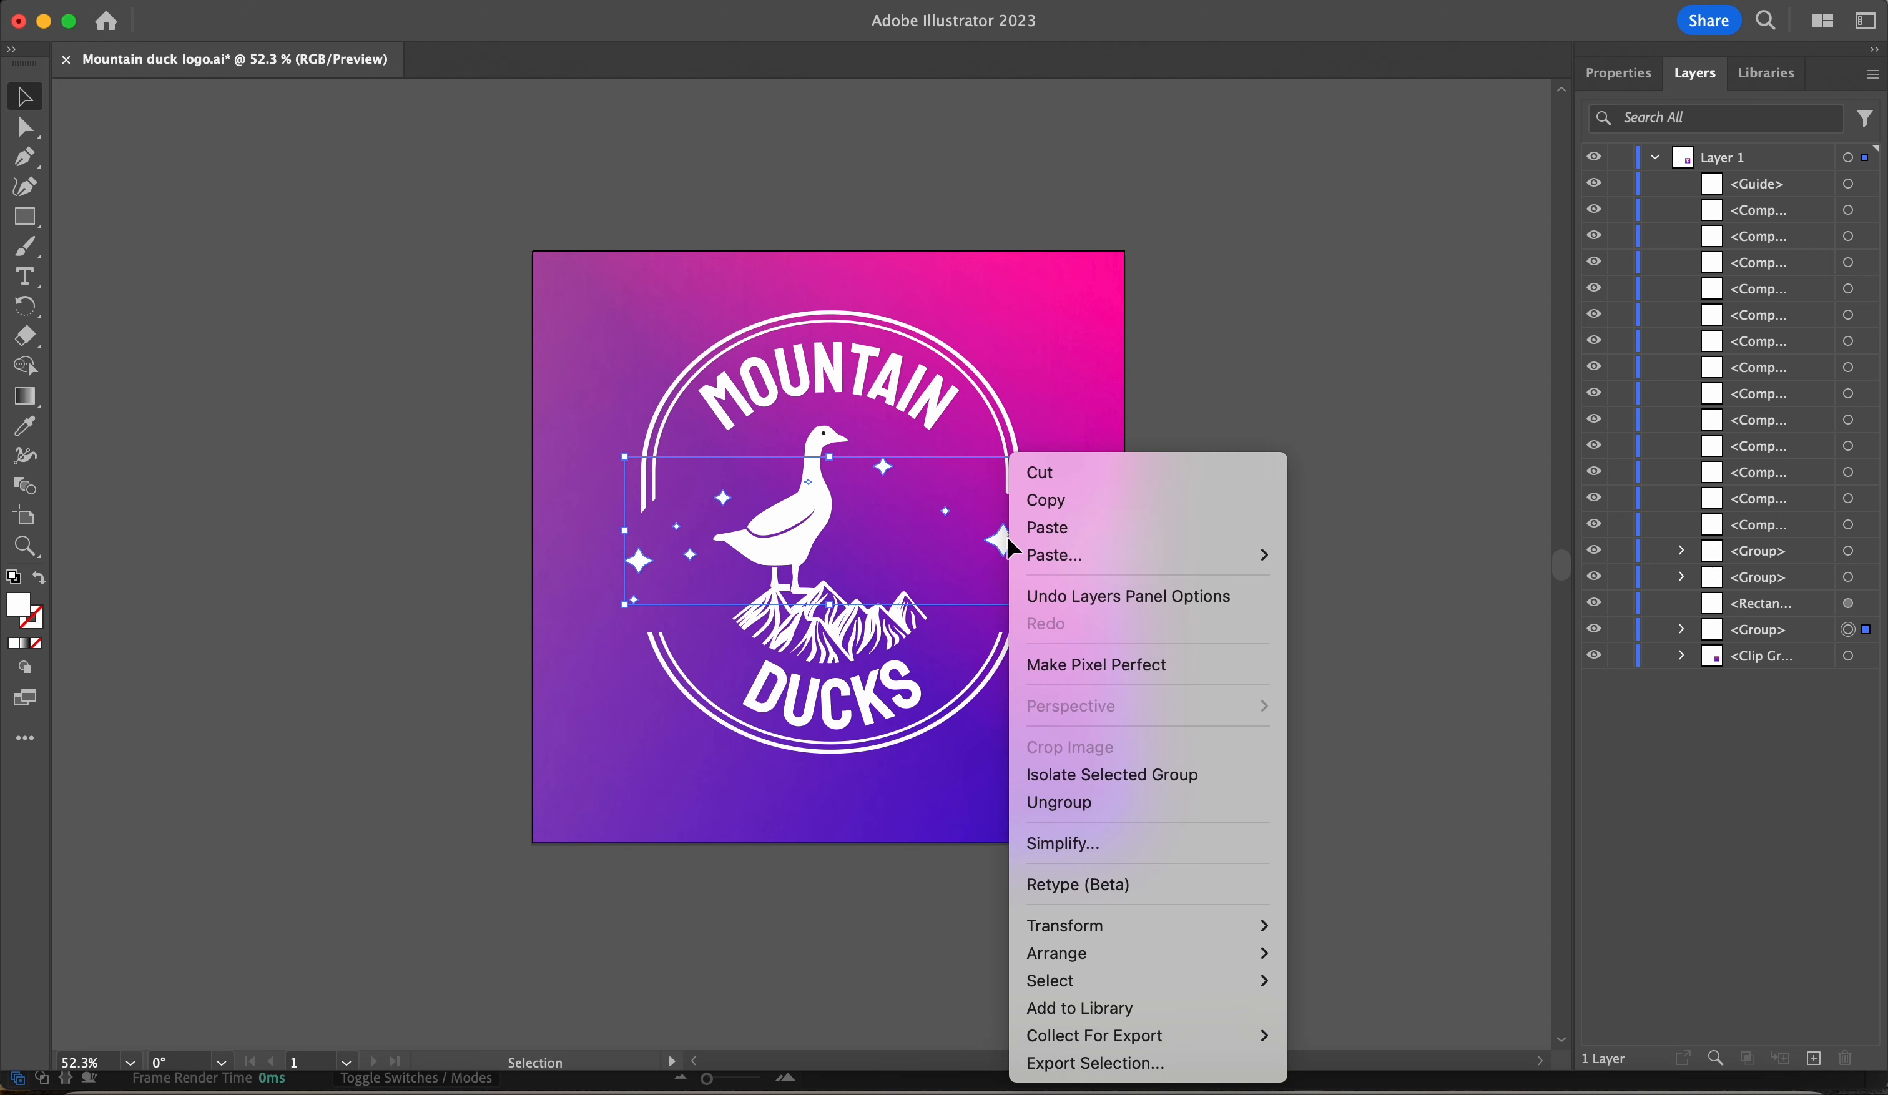
{"action": "left_click", "coordinate": [1107, 806]}
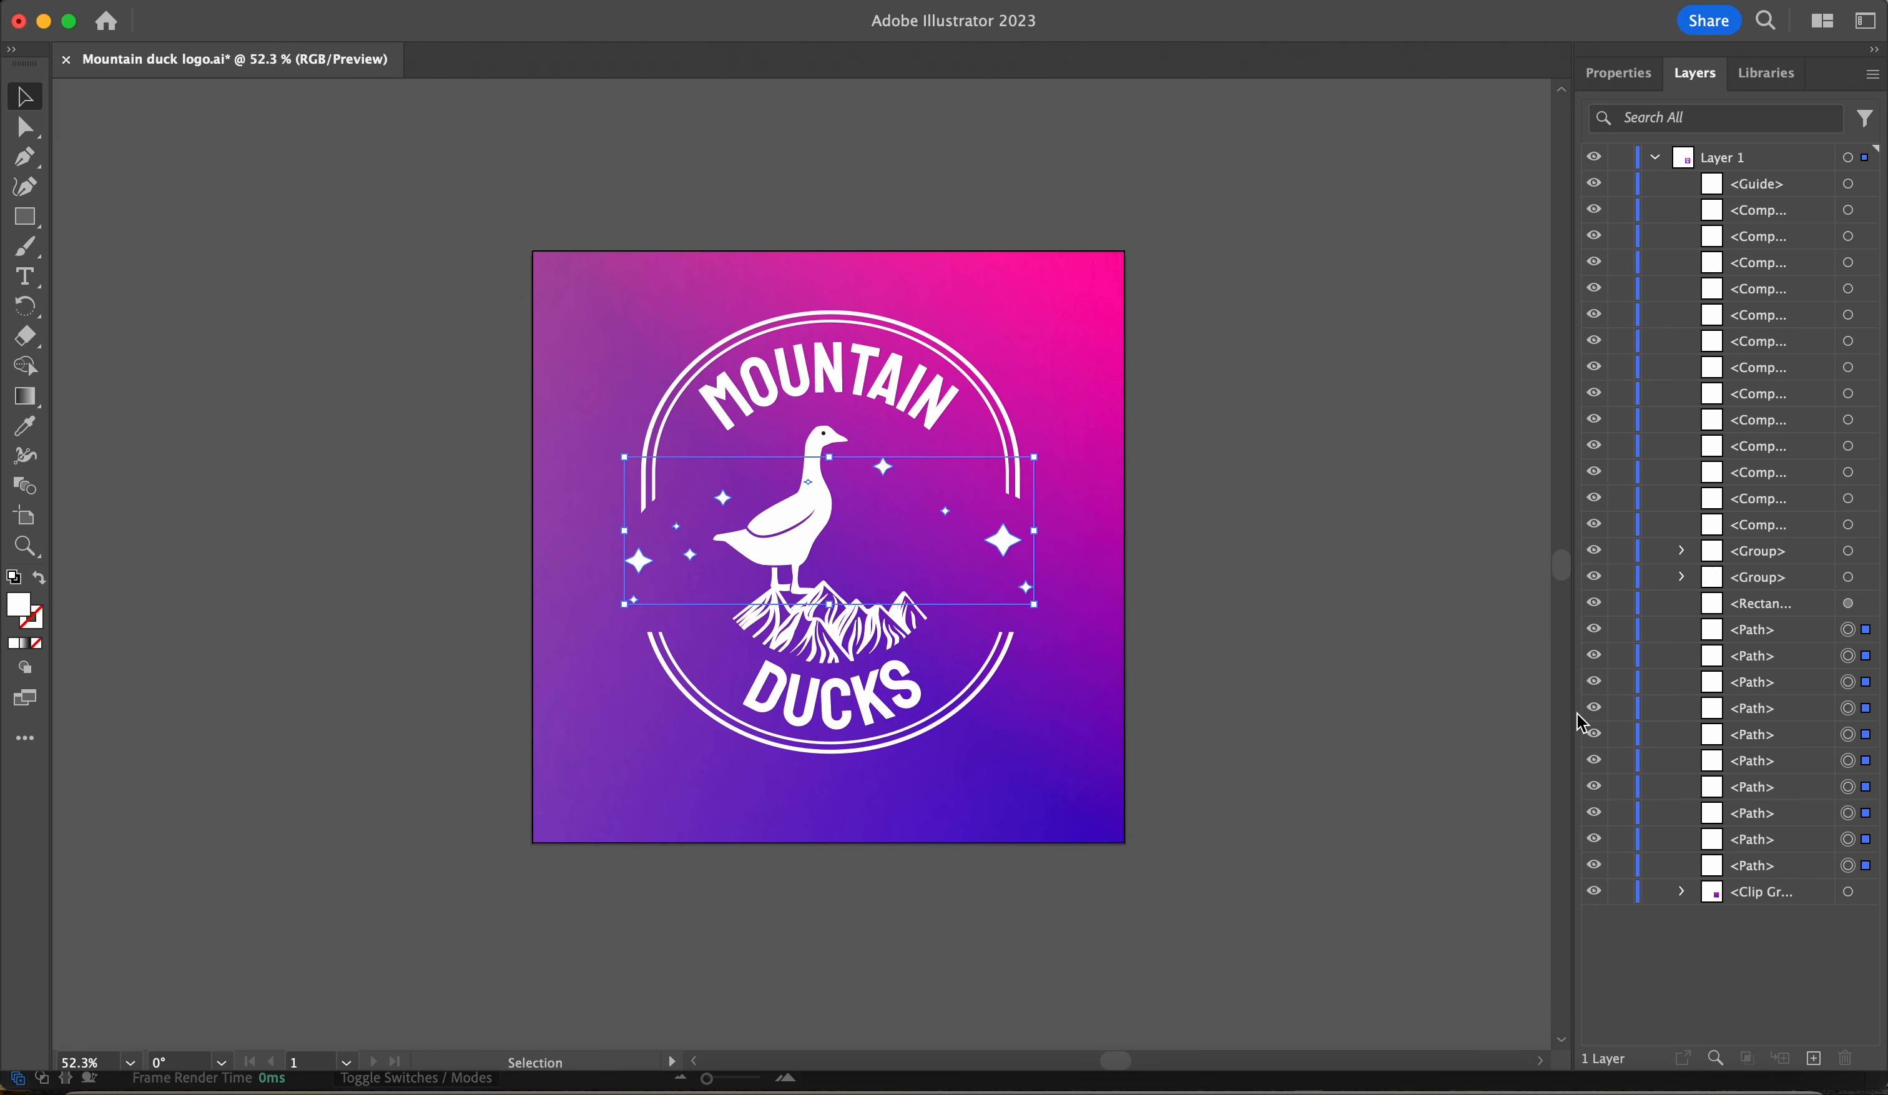
{"action": "left_click", "coordinate": [1591, 680]}
{"action": "left_click", "coordinate": [1590, 680]}
{"action": "left_click", "coordinate": [1400, 684]}
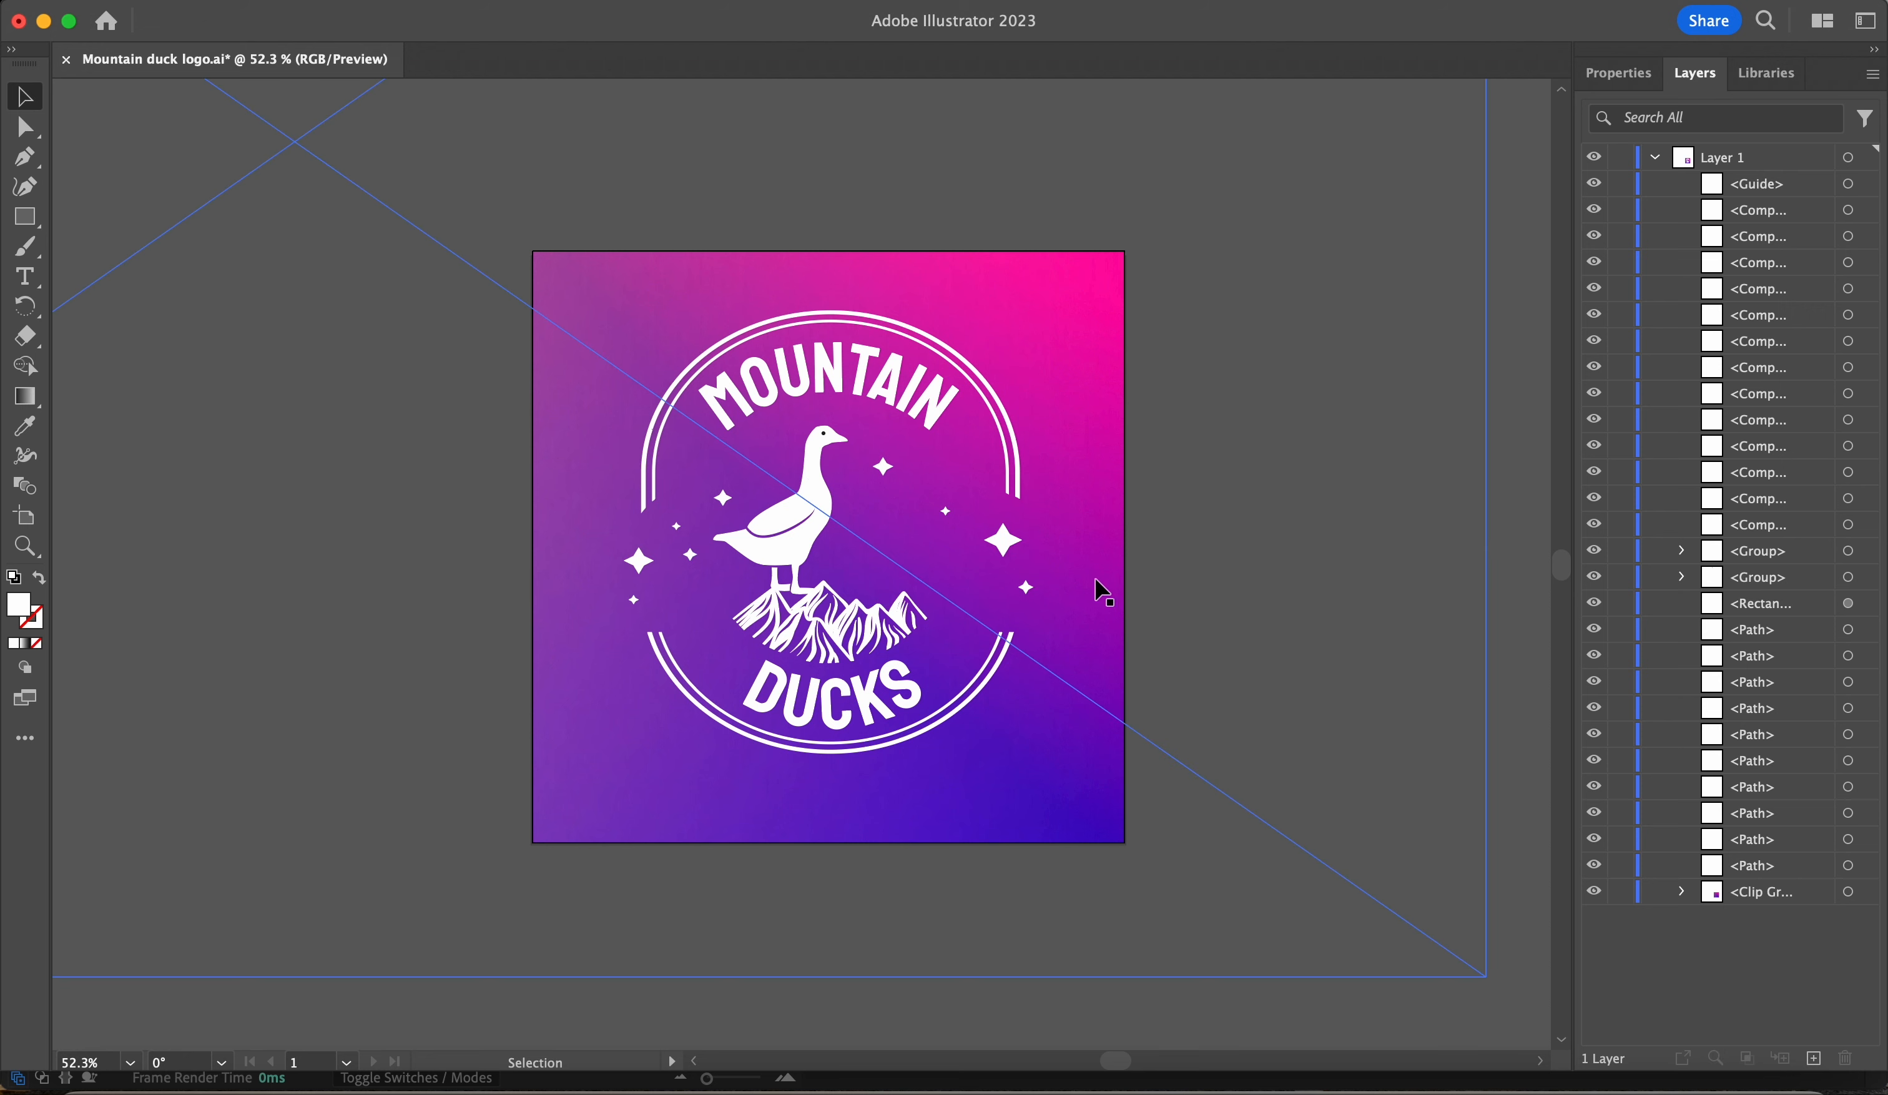
- Ungroup the combined duck and mountain artwork, undoing the small trial move, and clear the selection
{"action": "left_click", "coordinate": [809, 514]}
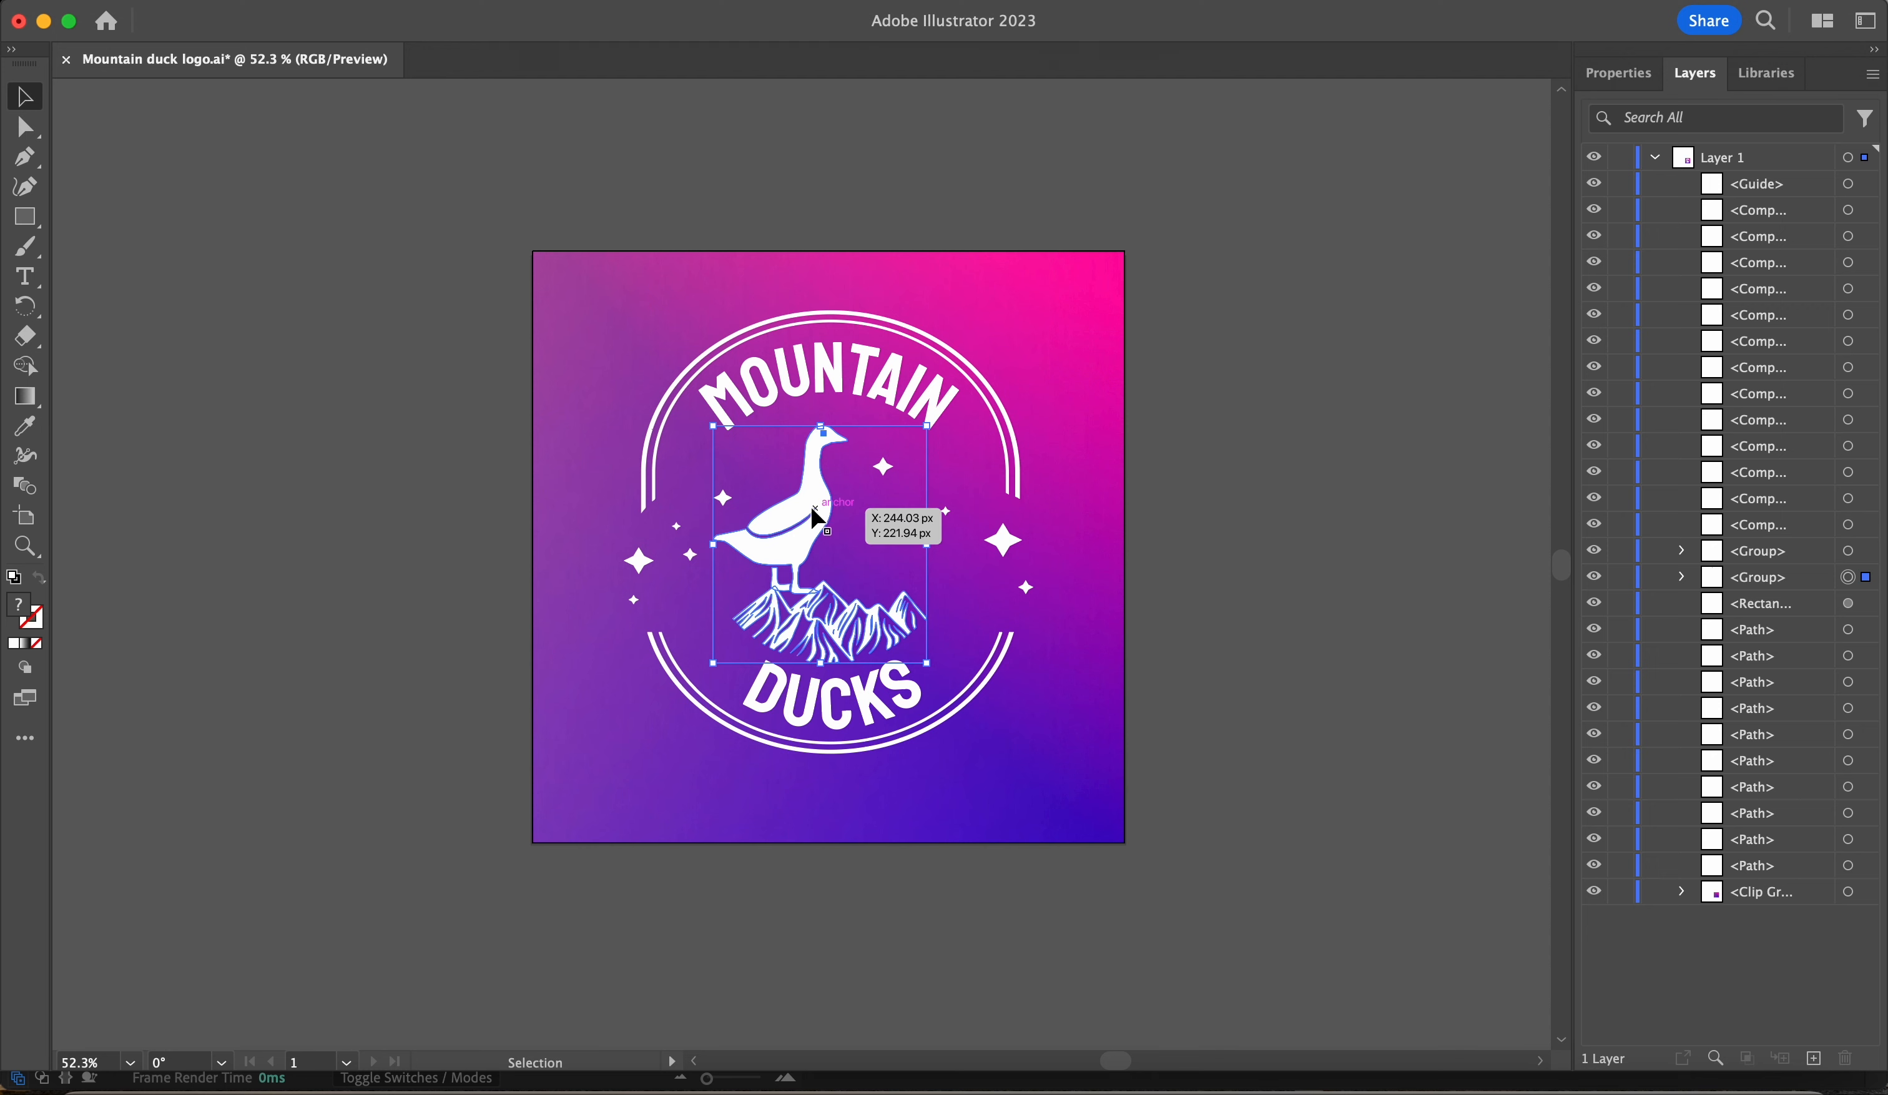
{"action": "left_click_drag", "start_coordinate": [812, 508], "coordinate": [812, 490]}
{"action": "key", "text": "super+z"}
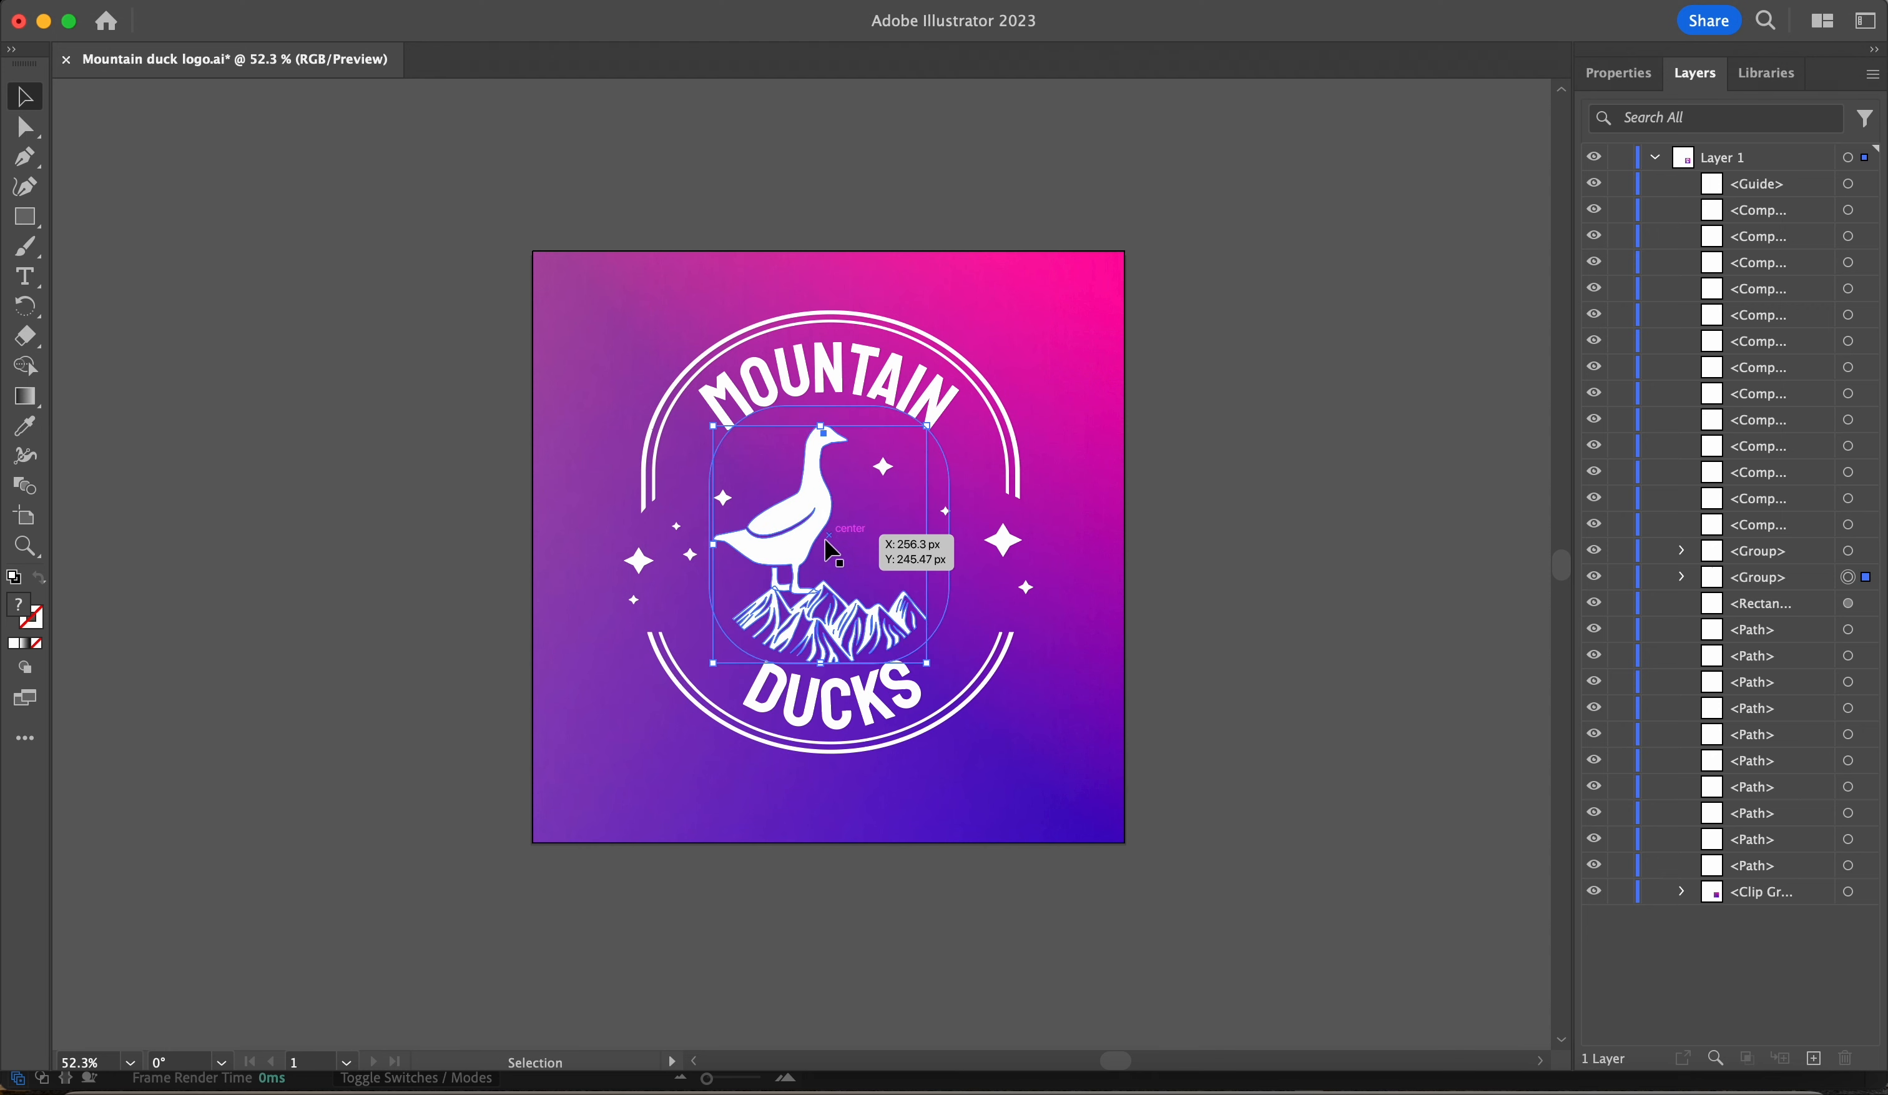
{"action": "right_click", "coordinate": [804, 516]}
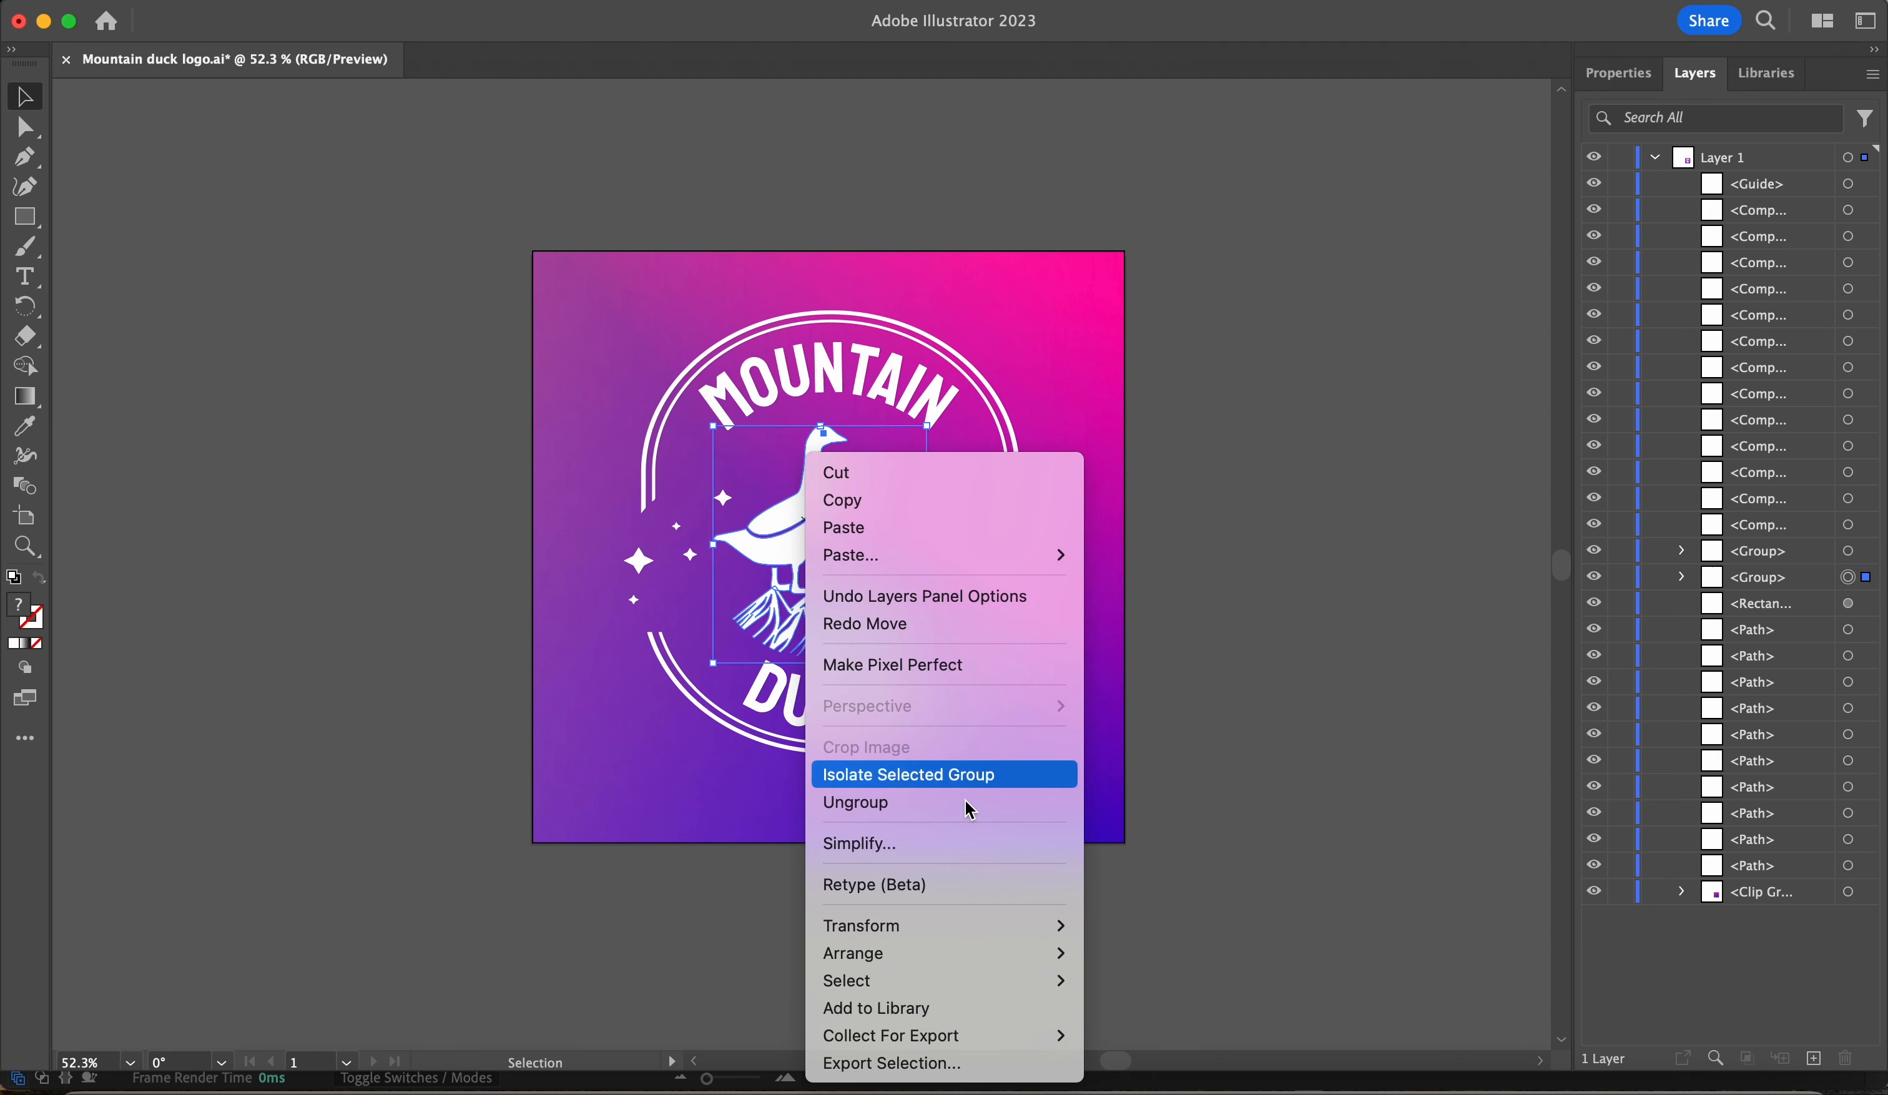
{"action": "left_click", "coordinate": [985, 804]}
{"action": "left_click", "coordinate": [1352, 650]}
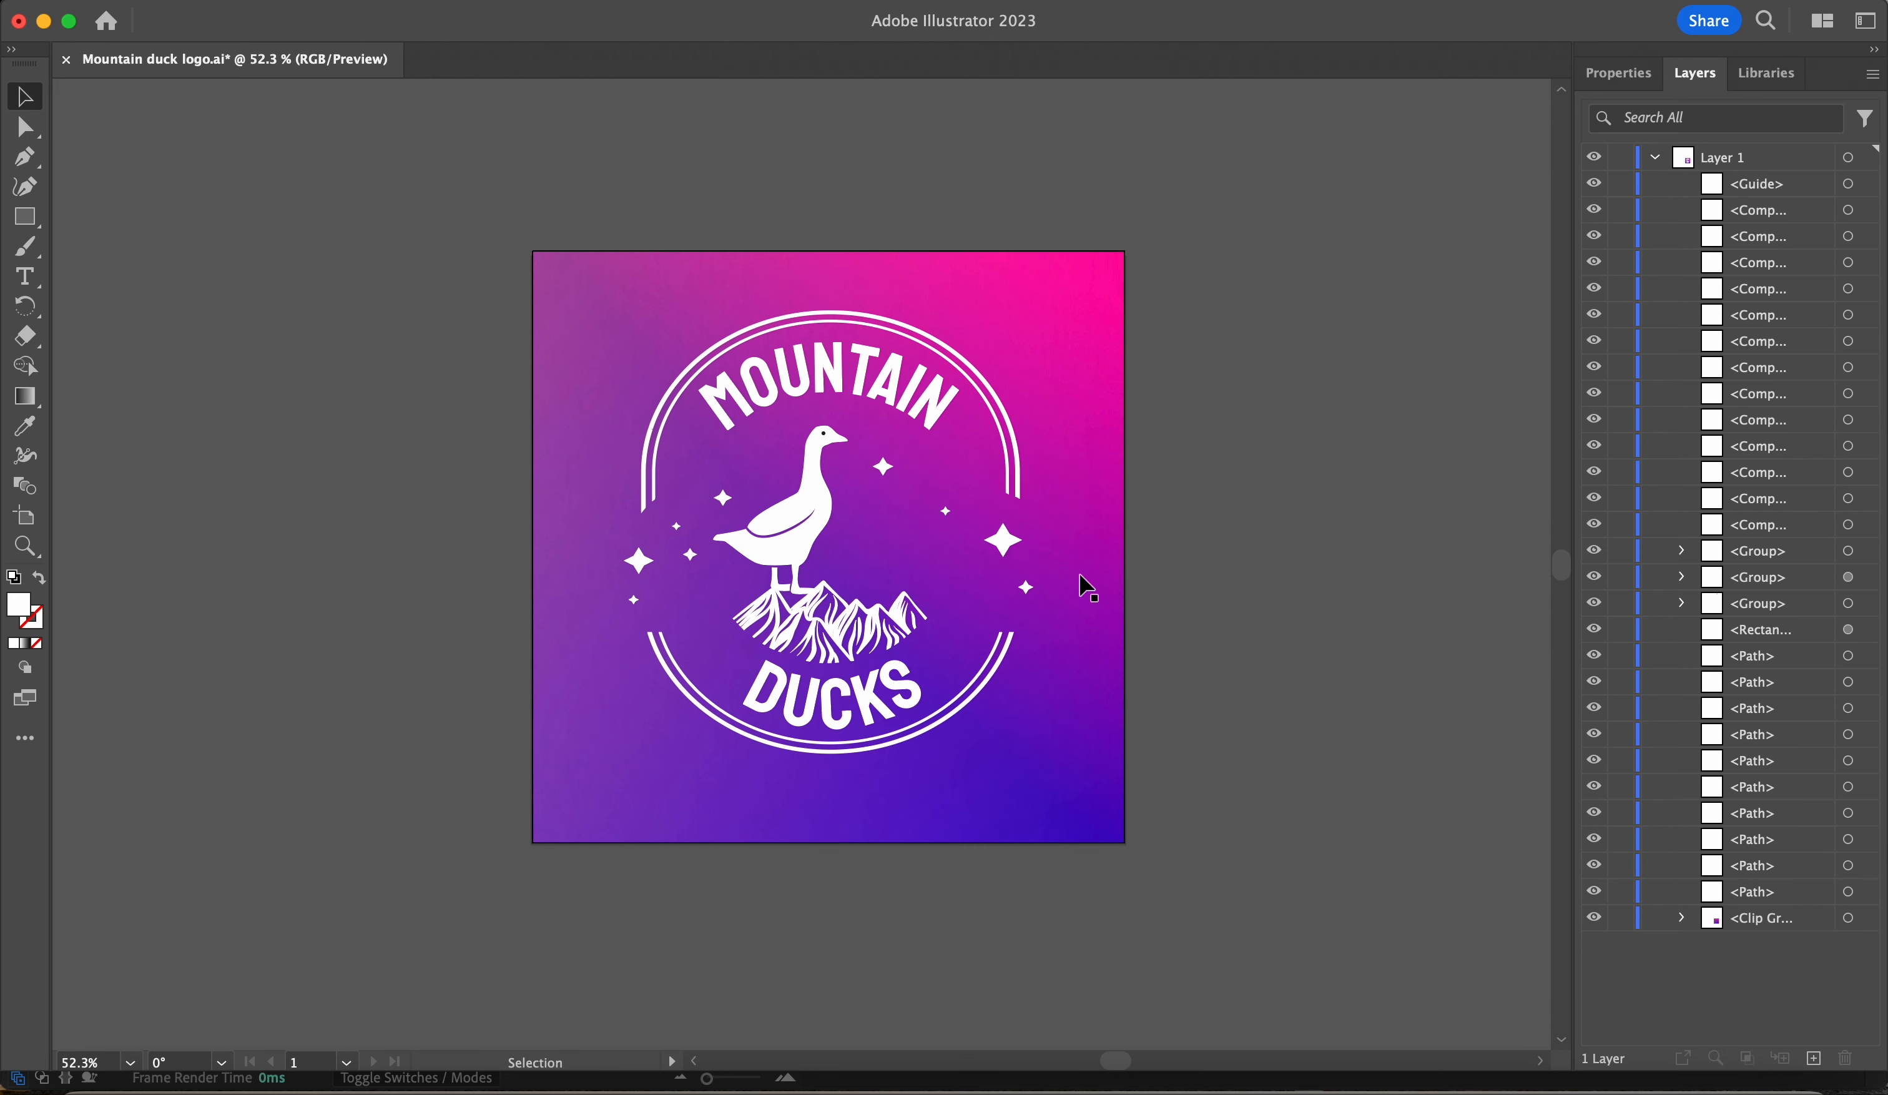
- Check the duck and mountain groups, and delete the rounded rectangle behind them
{"action": "left_click", "coordinate": [804, 521]}
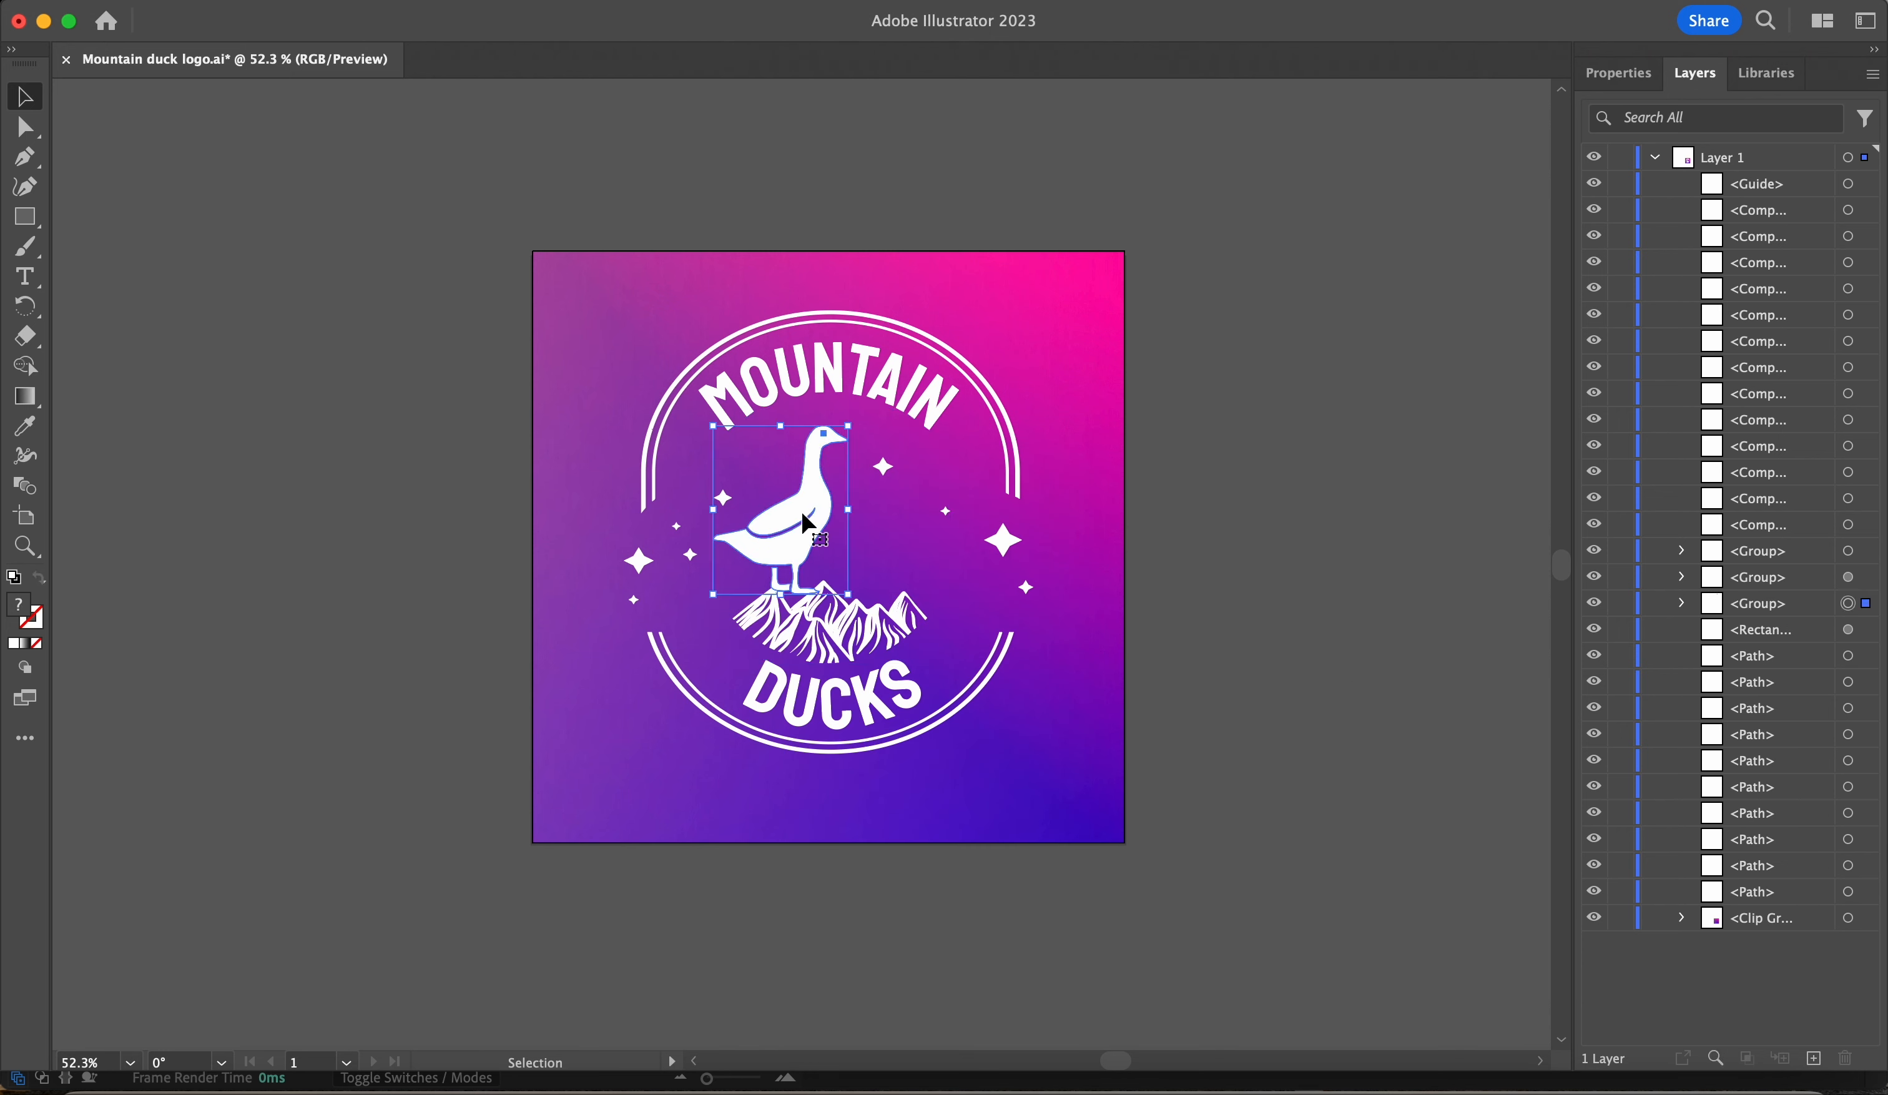
{"action": "left_click", "coordinate": [835, 605]}
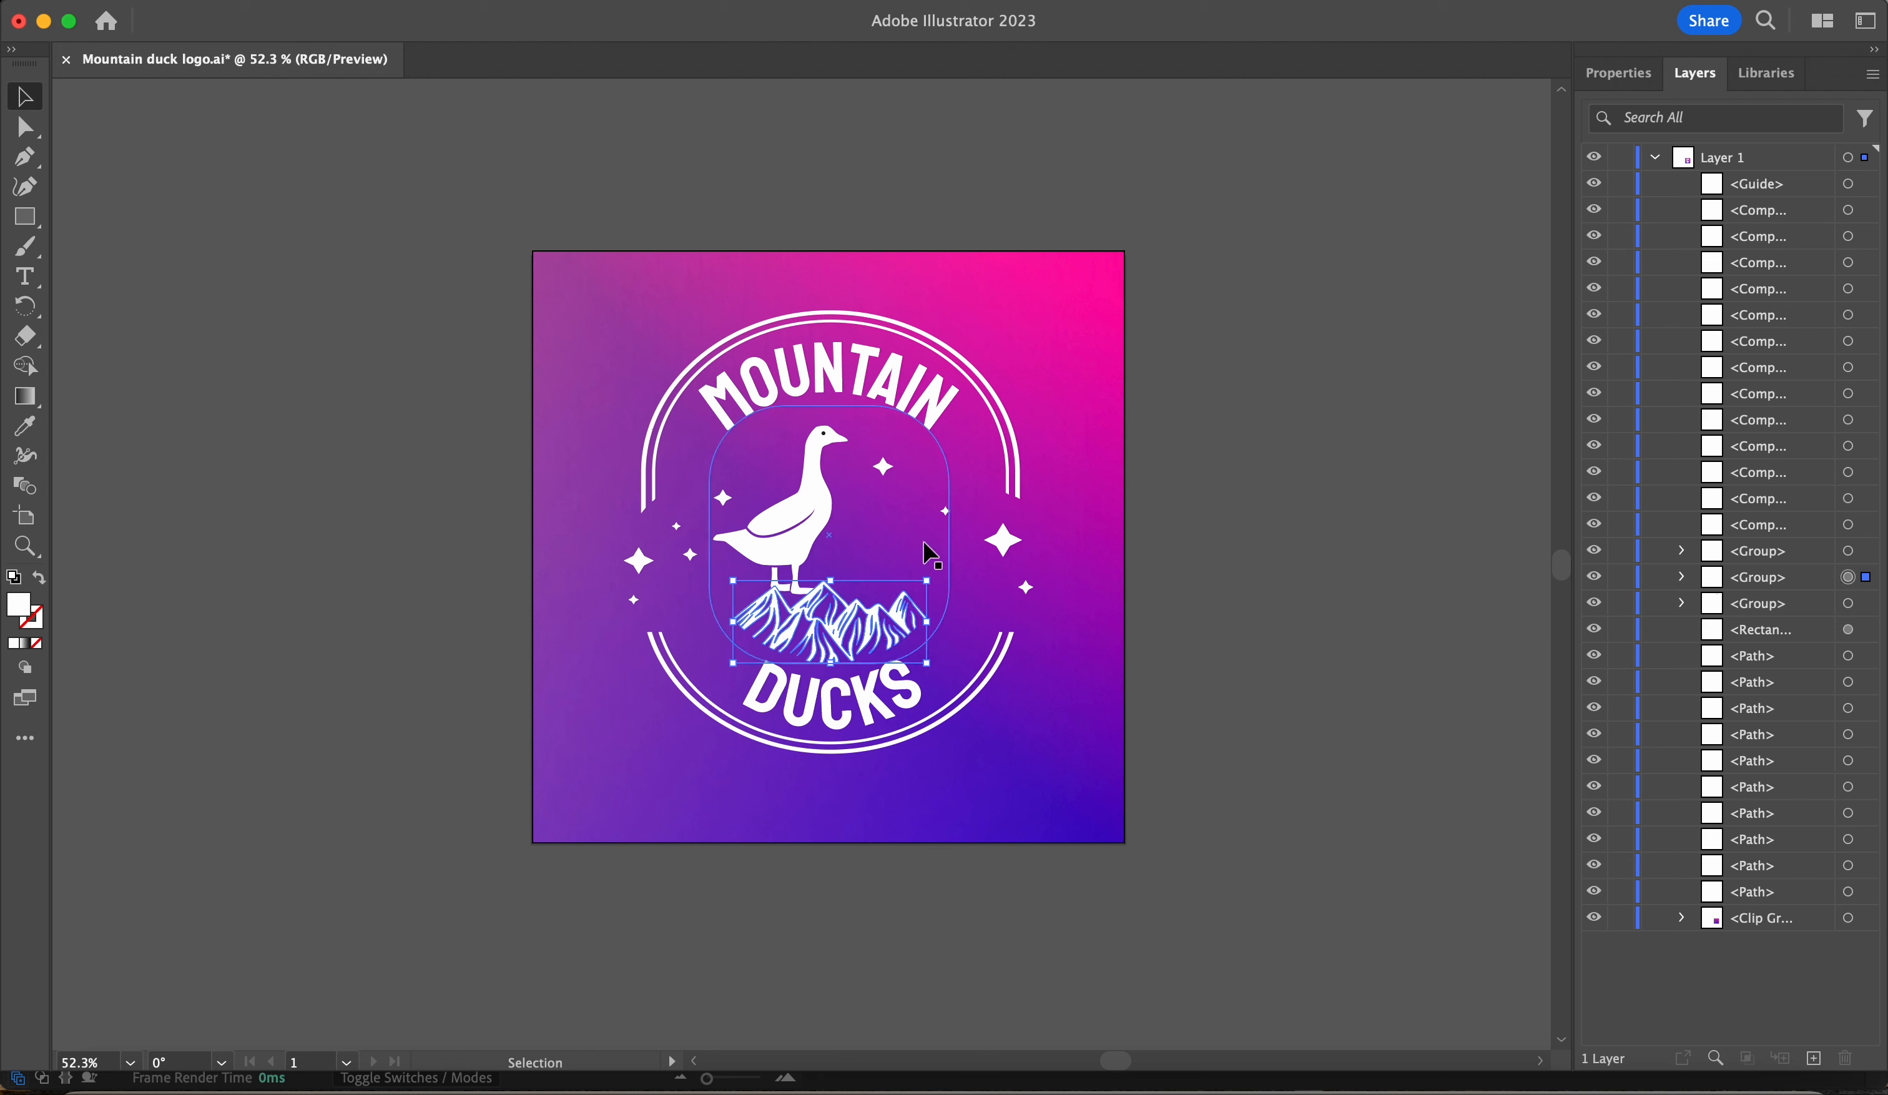
{"action": "left_click", "coordinate": [930, 555]}
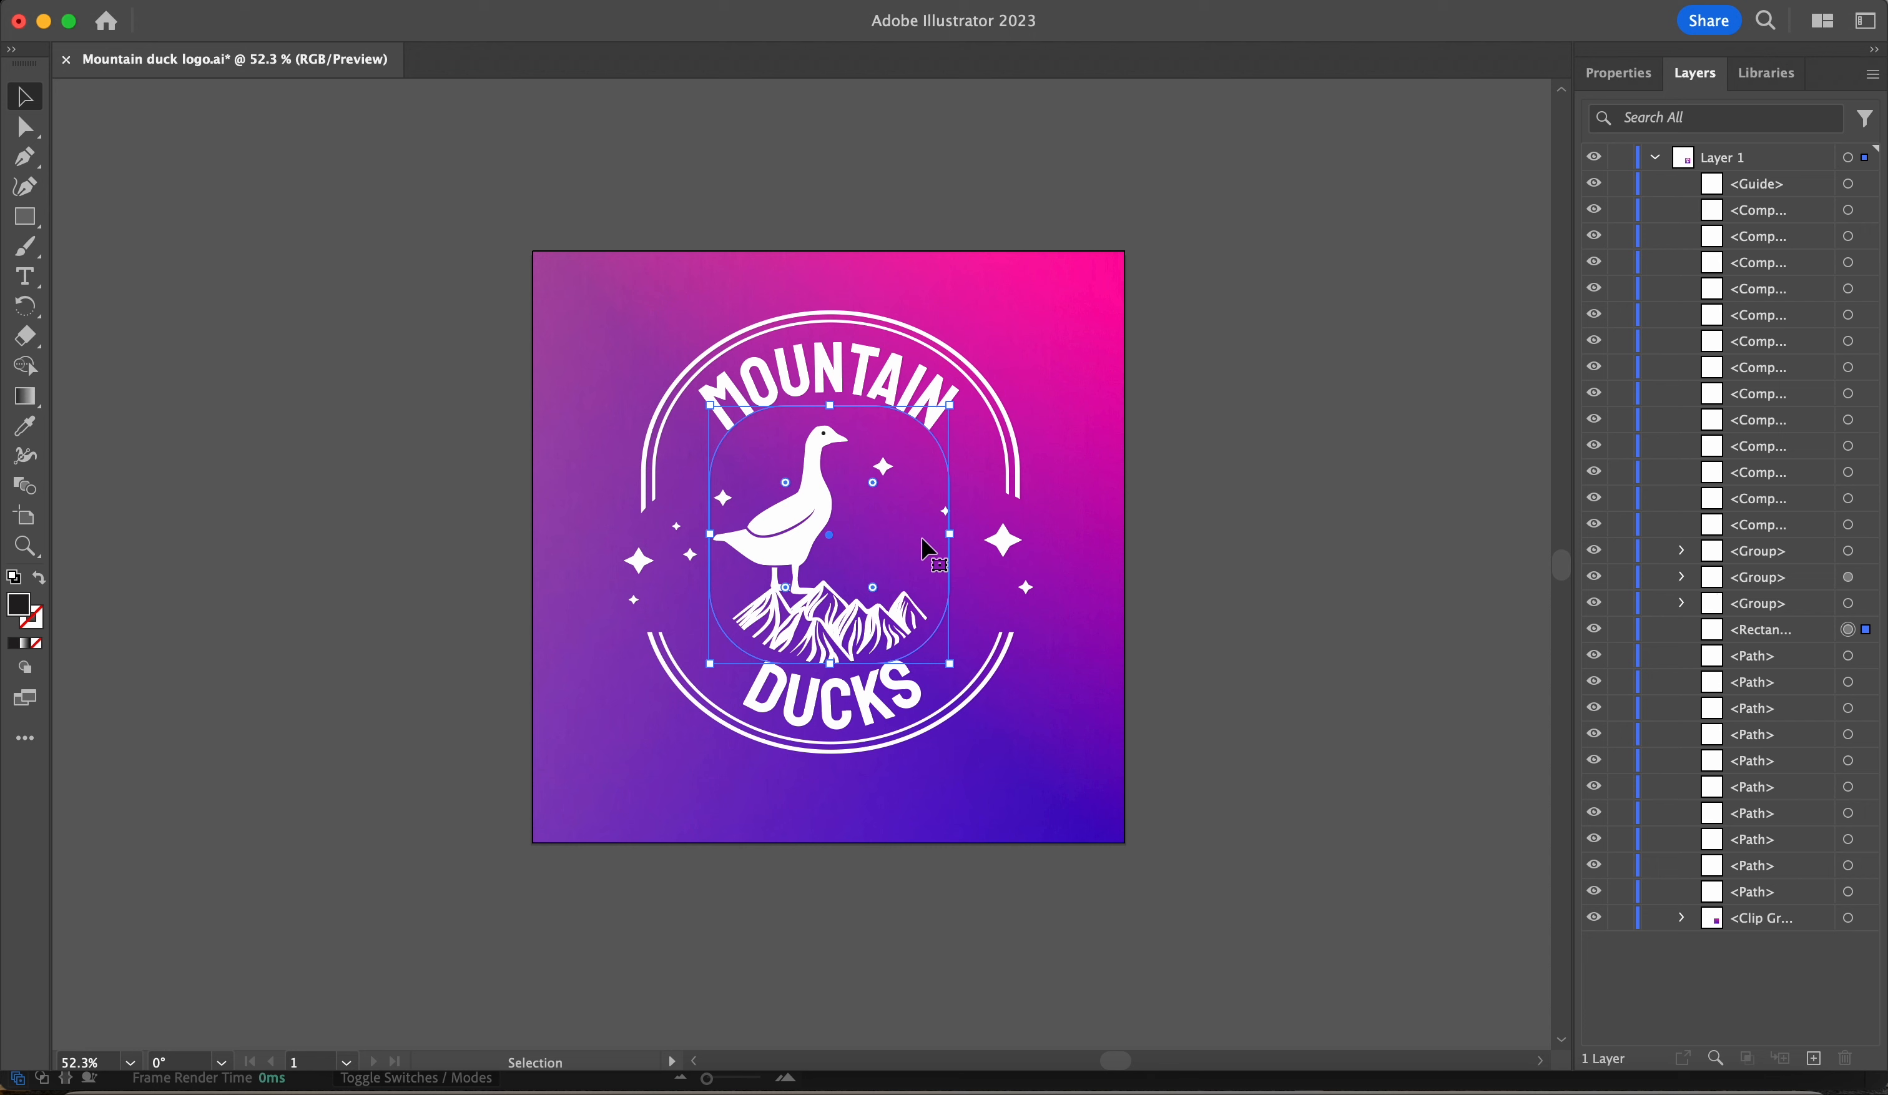
{"action": "key", "text": "Delete"}
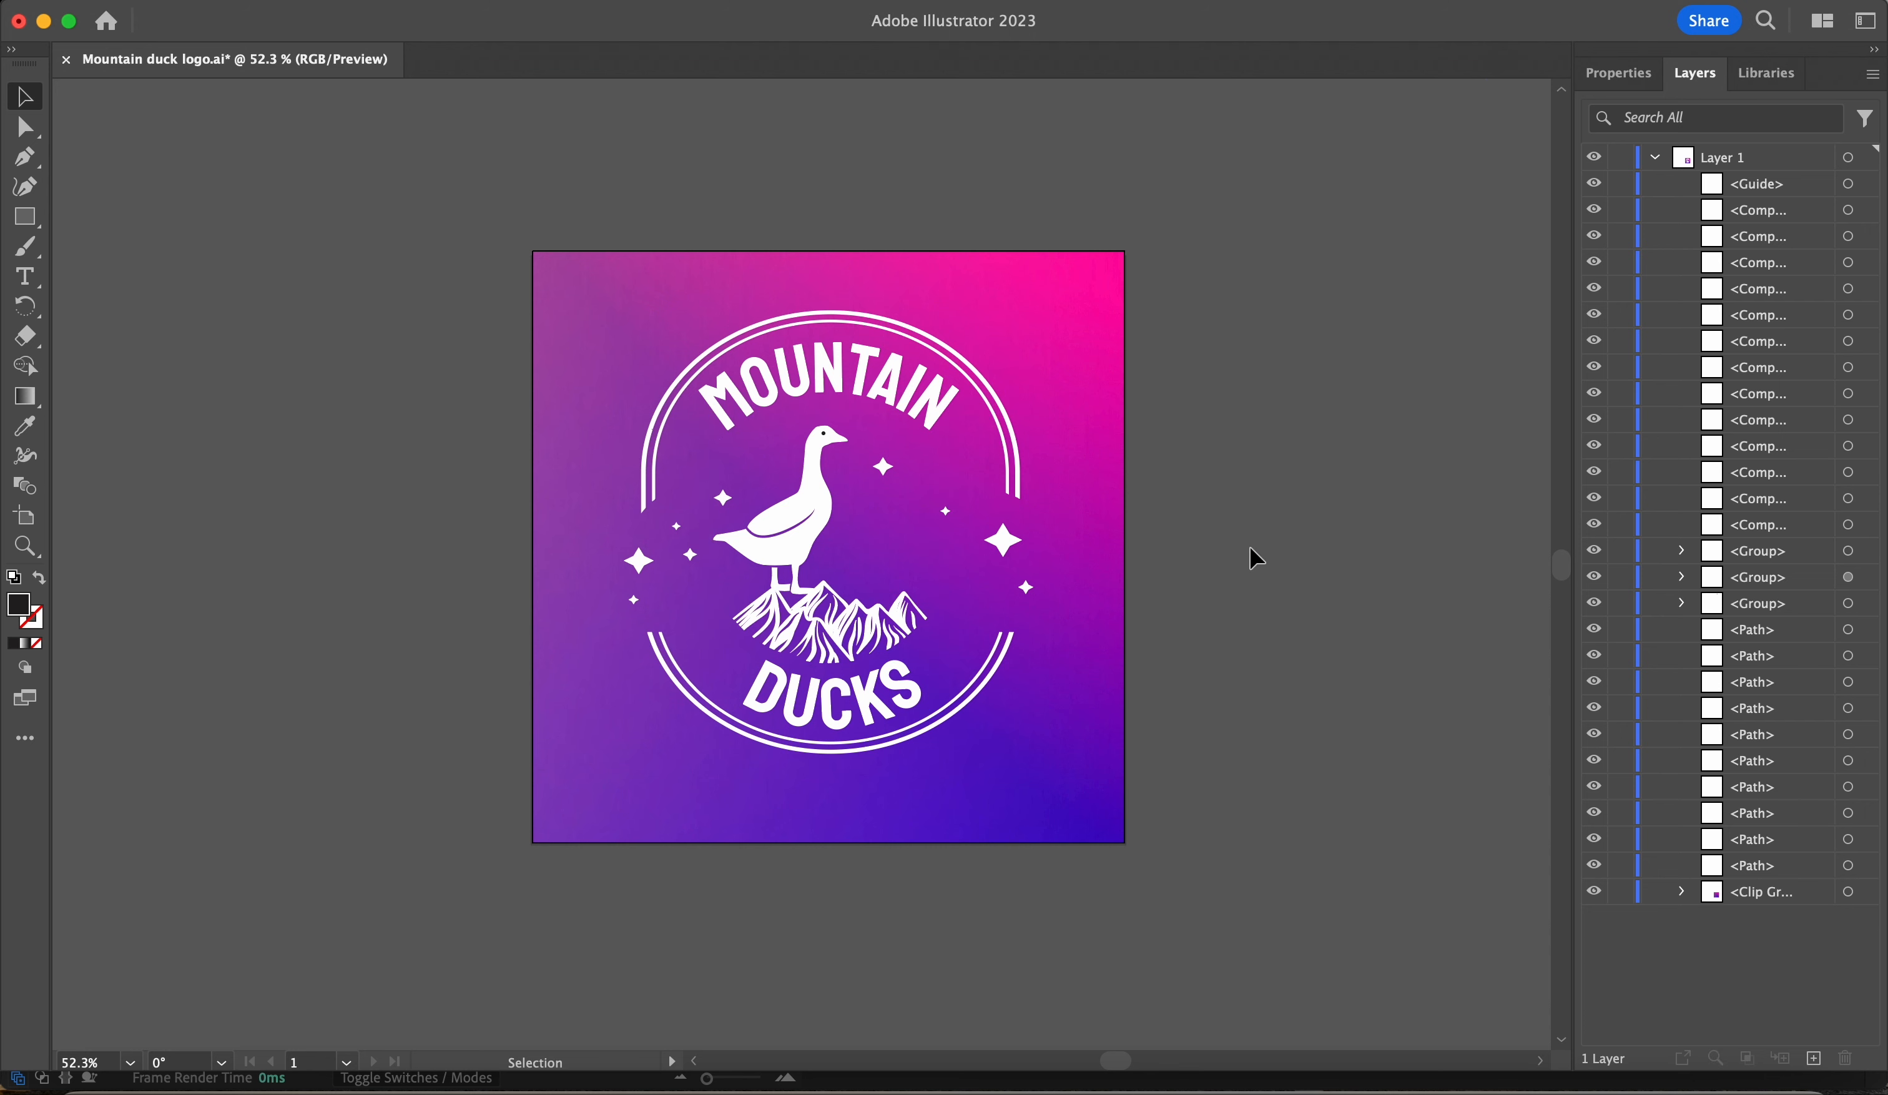
- Ungroup the duck artwork so its eye is separate from the body, and clear the selection
{"action": "mouse_move", "coordinate": [772, 517]}
{"action": "left_mouse_down"}
{"action": "mouse_move", "coordinate": [774, 502]}
{"action": "mouse_move", "coordinate": [774, 517]}
{"action": "left_mouse_up"}
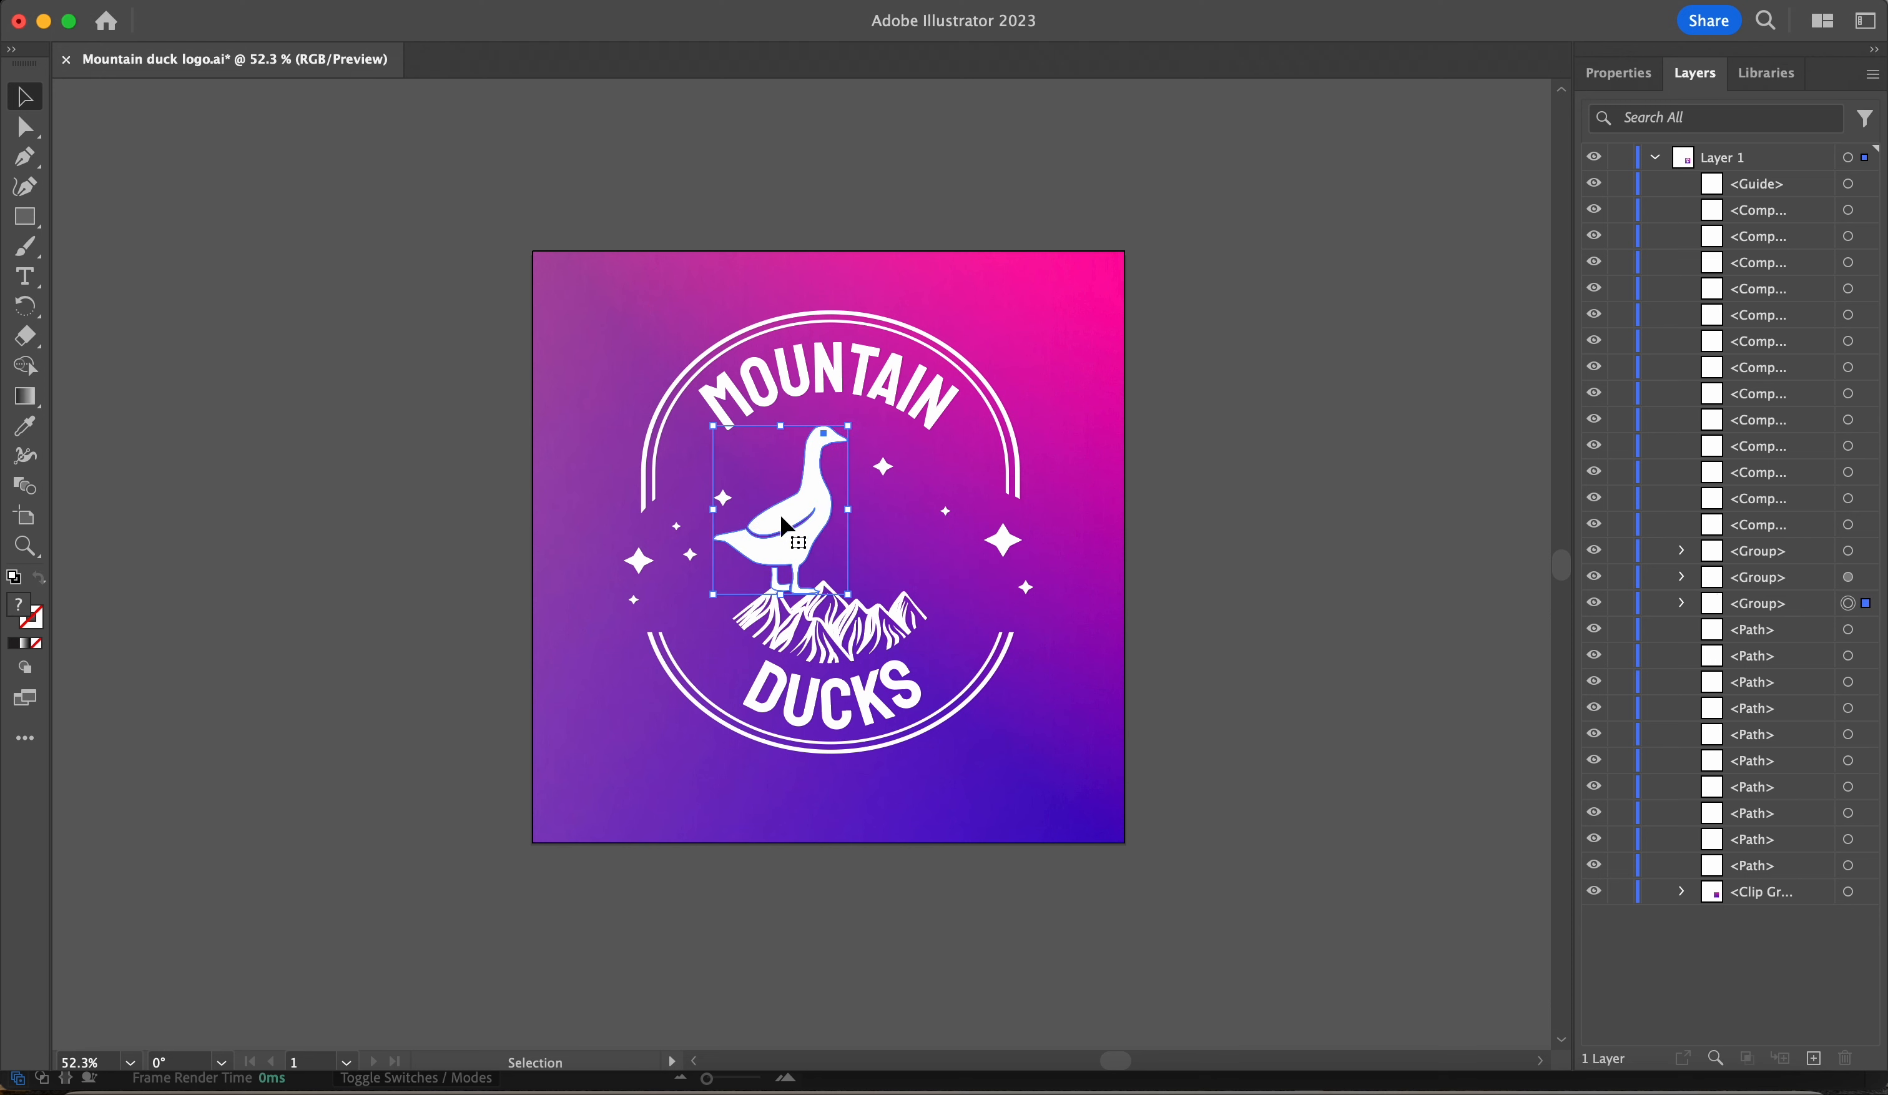
{"action": "right_click", "coordinate": [790, 565]}
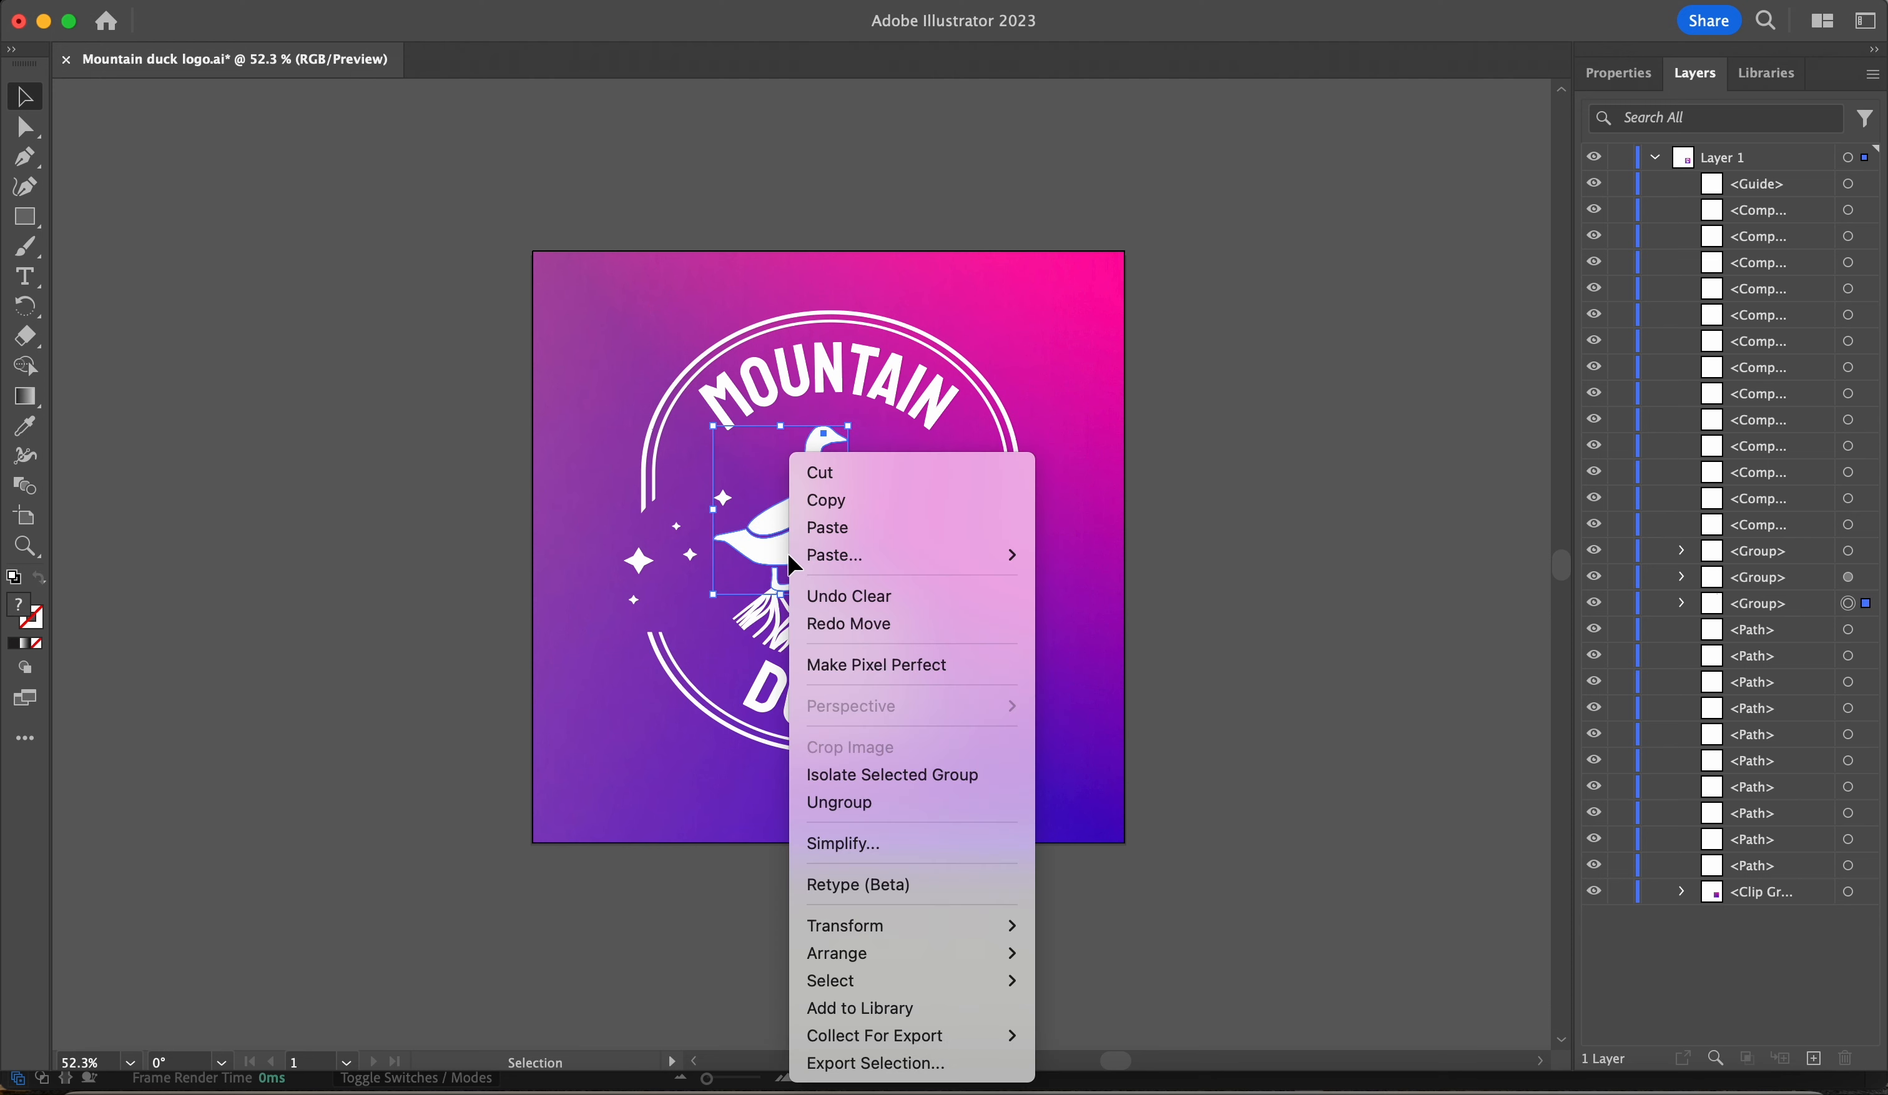
{"action": "mouse_move", "coordinate": [813, 563]}
{"action": "left_click", "coordinate": [907, 801]}
{"action": "left_click", "coordinate": [1185, 605]}
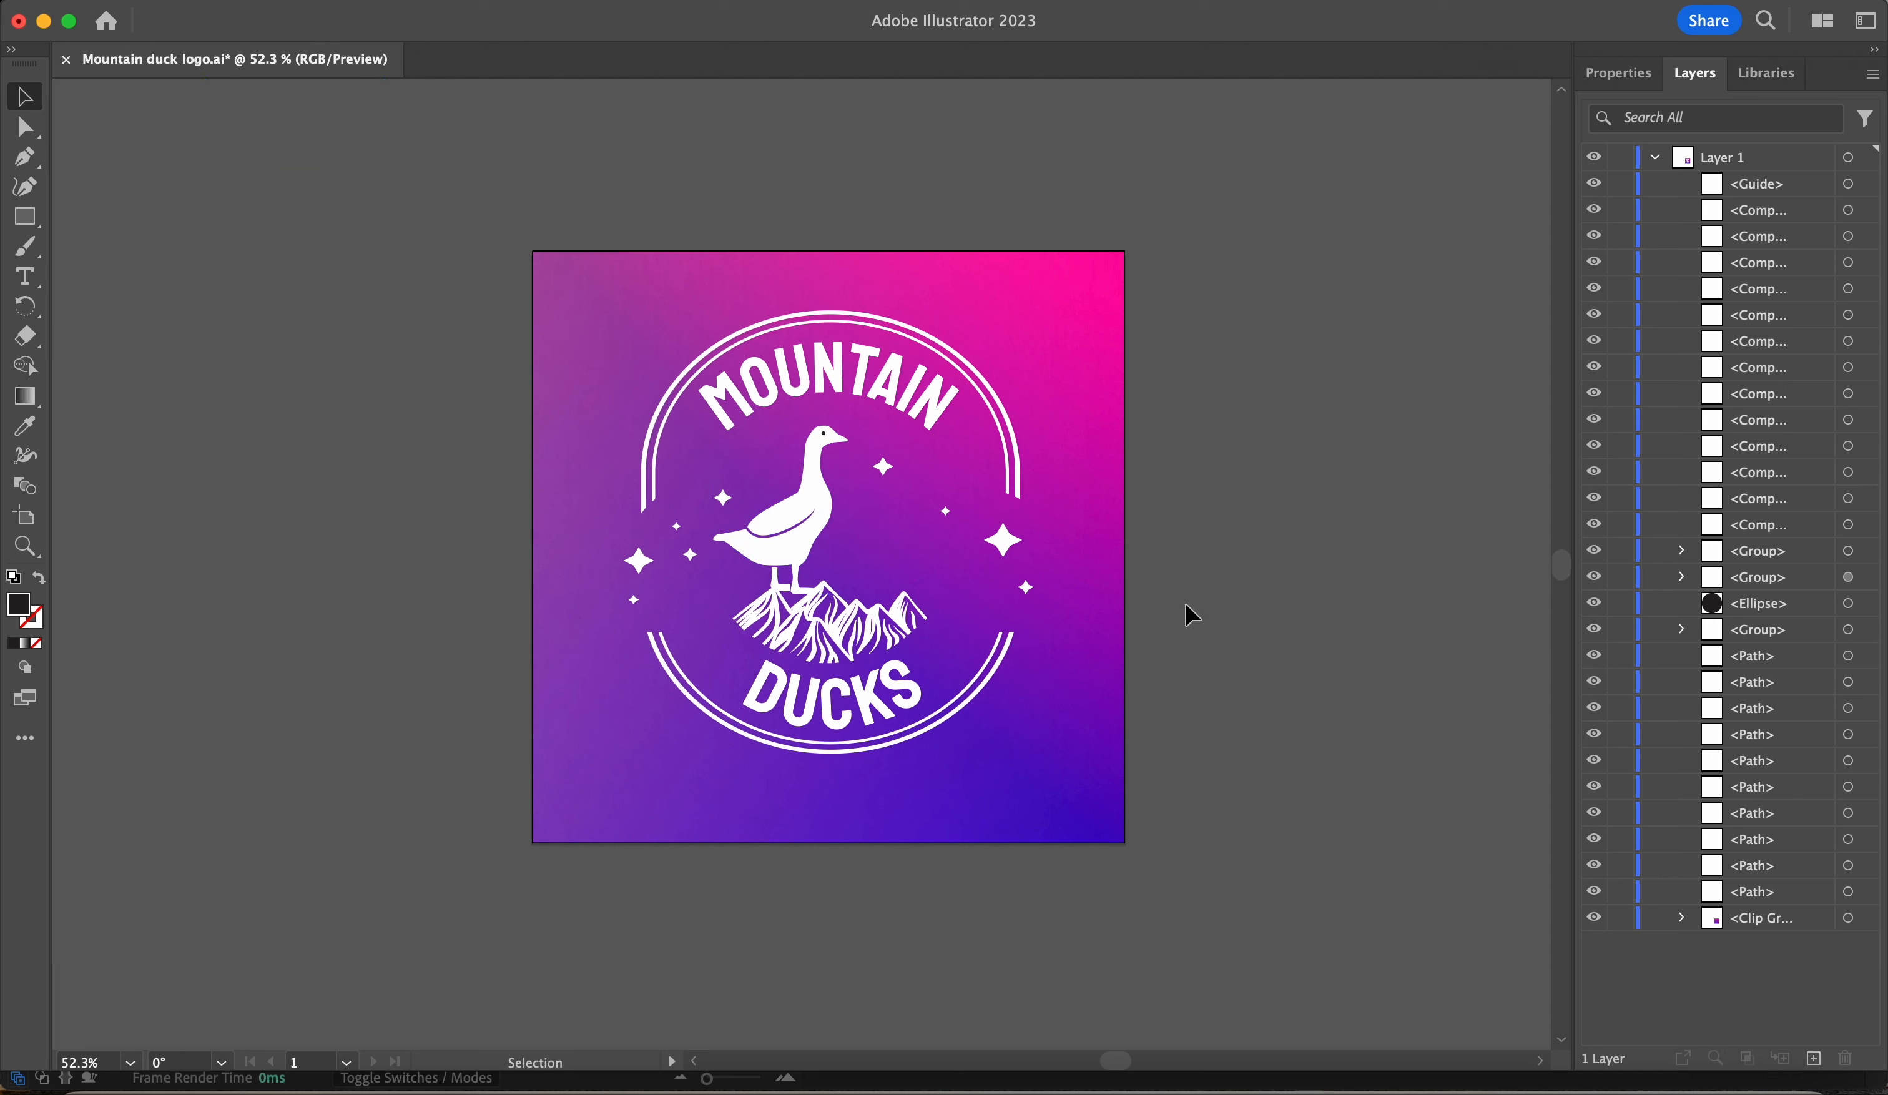
- Try moving the duck to test its separated parts, and undo the trial moves
{"action": "left_click", "coordinate": [763, 585]}
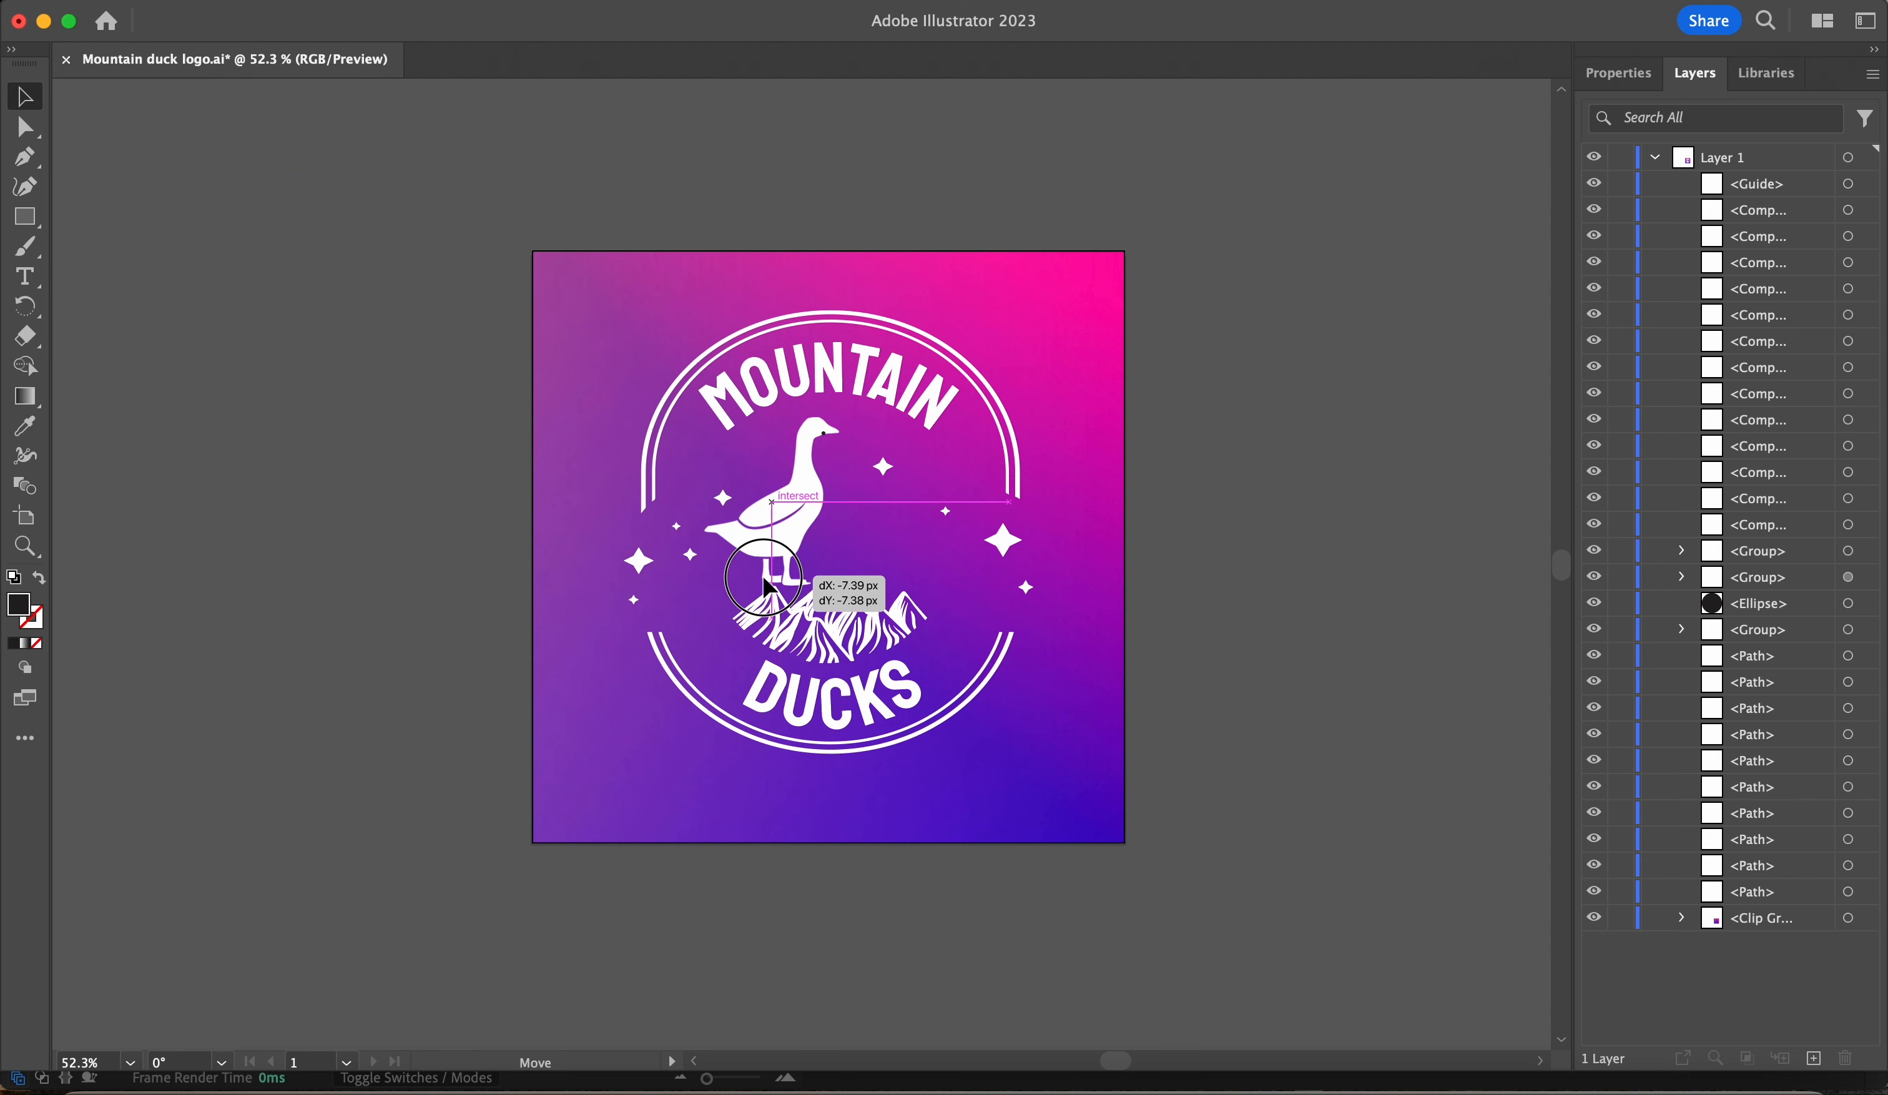
{"action": "key", "text": "super+z"}
{"action": "left_click_drag", "start_coordinate": [786, 552], "coordinate": [789, 532]}
{"action": "key", "text": "super+z"}
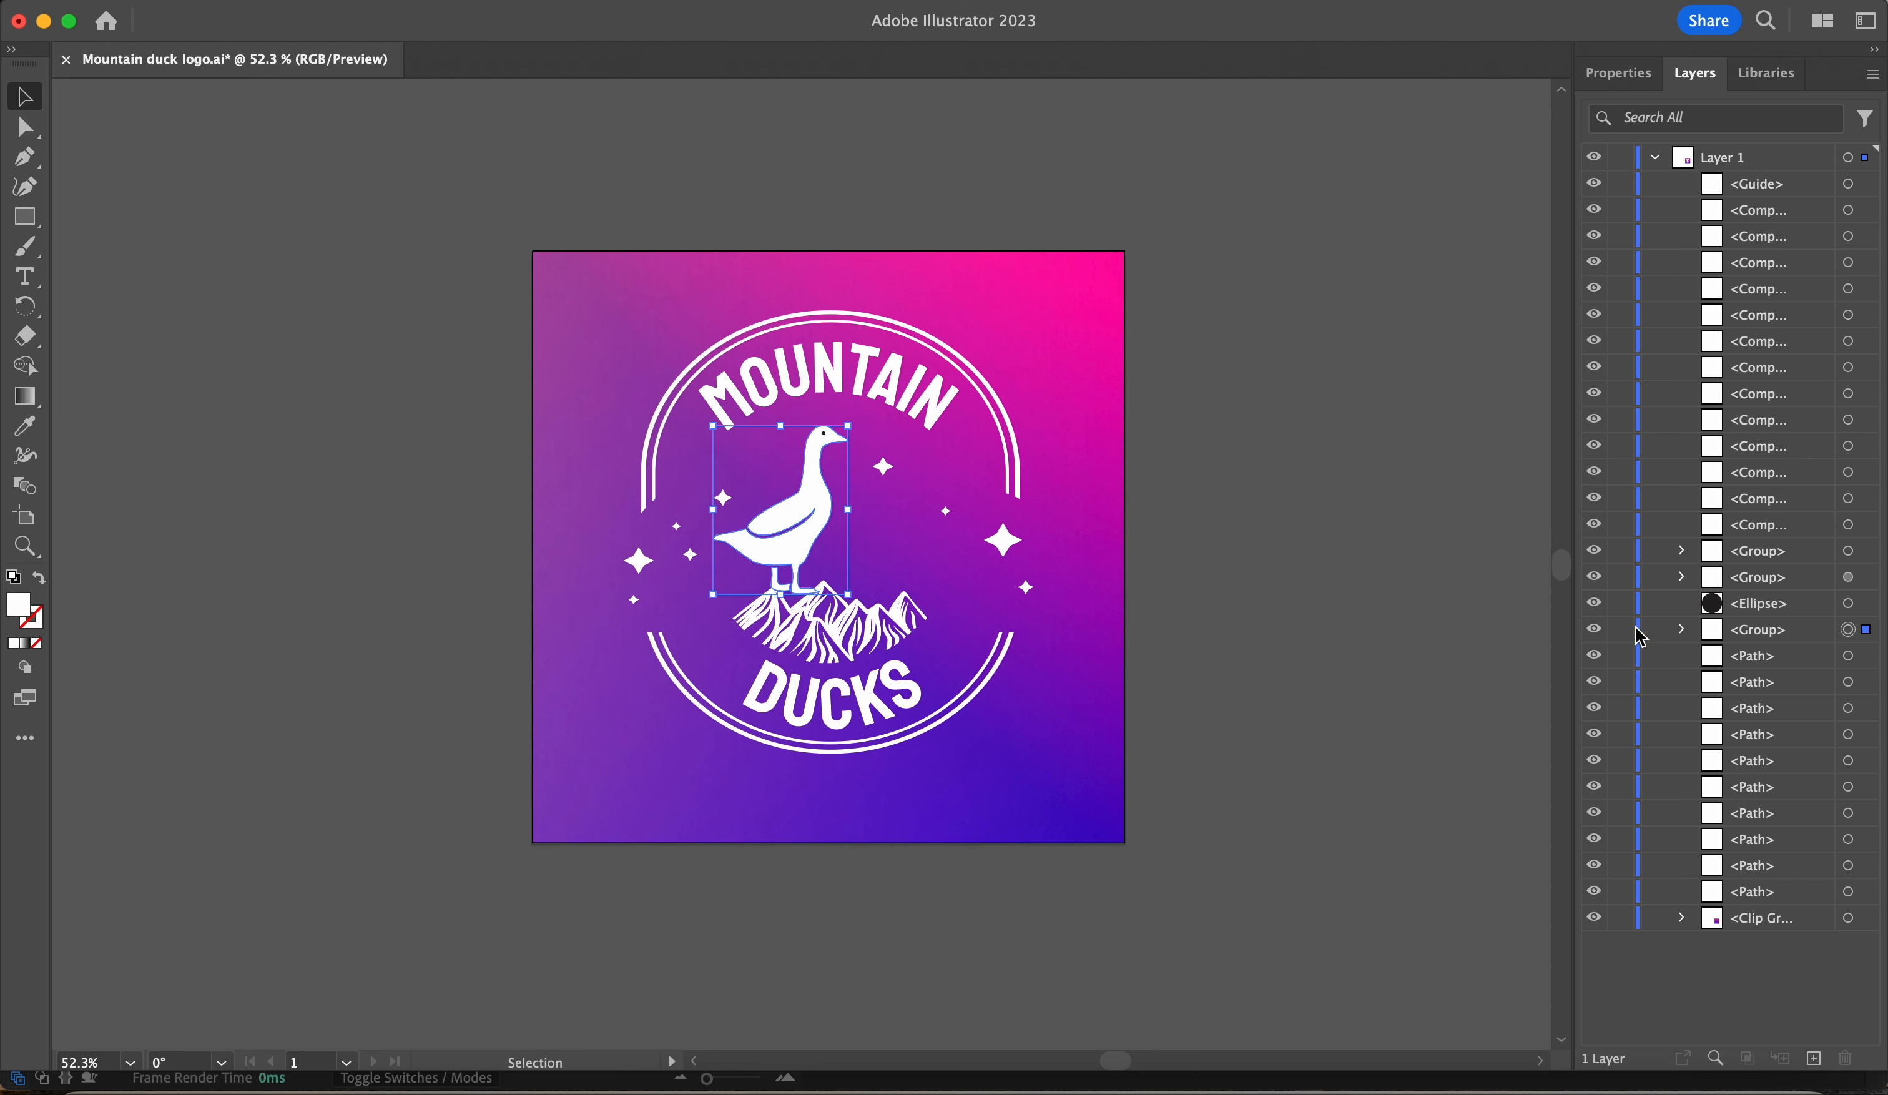
- Toggle the visibility of the duck group and the paths inside it to identify the parts
{"action": "left_click", "coordinate": [1594, 628]}
{"action": "left_click", "coordinate": [1594, 628]}
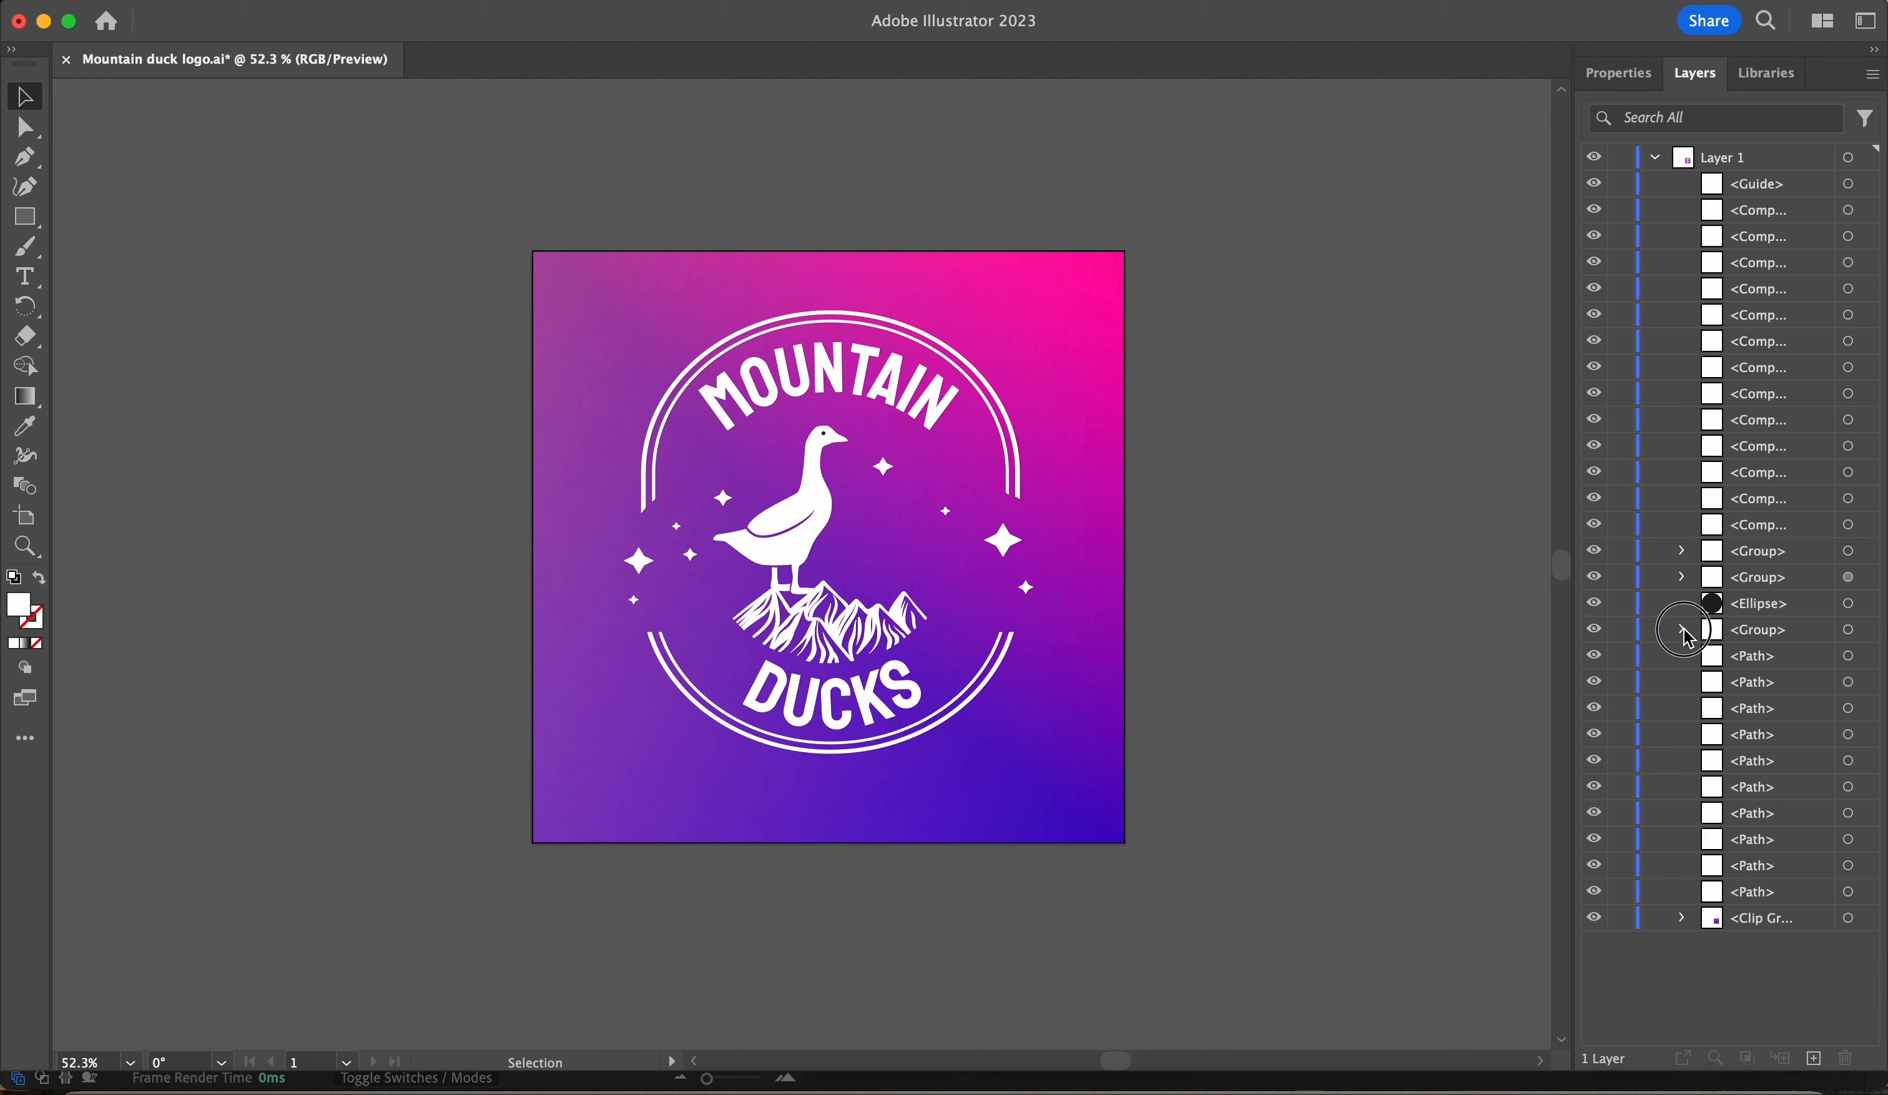
{"action": "left_click", "coordinate": [1681, 629]}
{"action": "left_click", "coordinate": [1594, 656]}
{"action": "left_click", "coordinate": [1595, 655]}
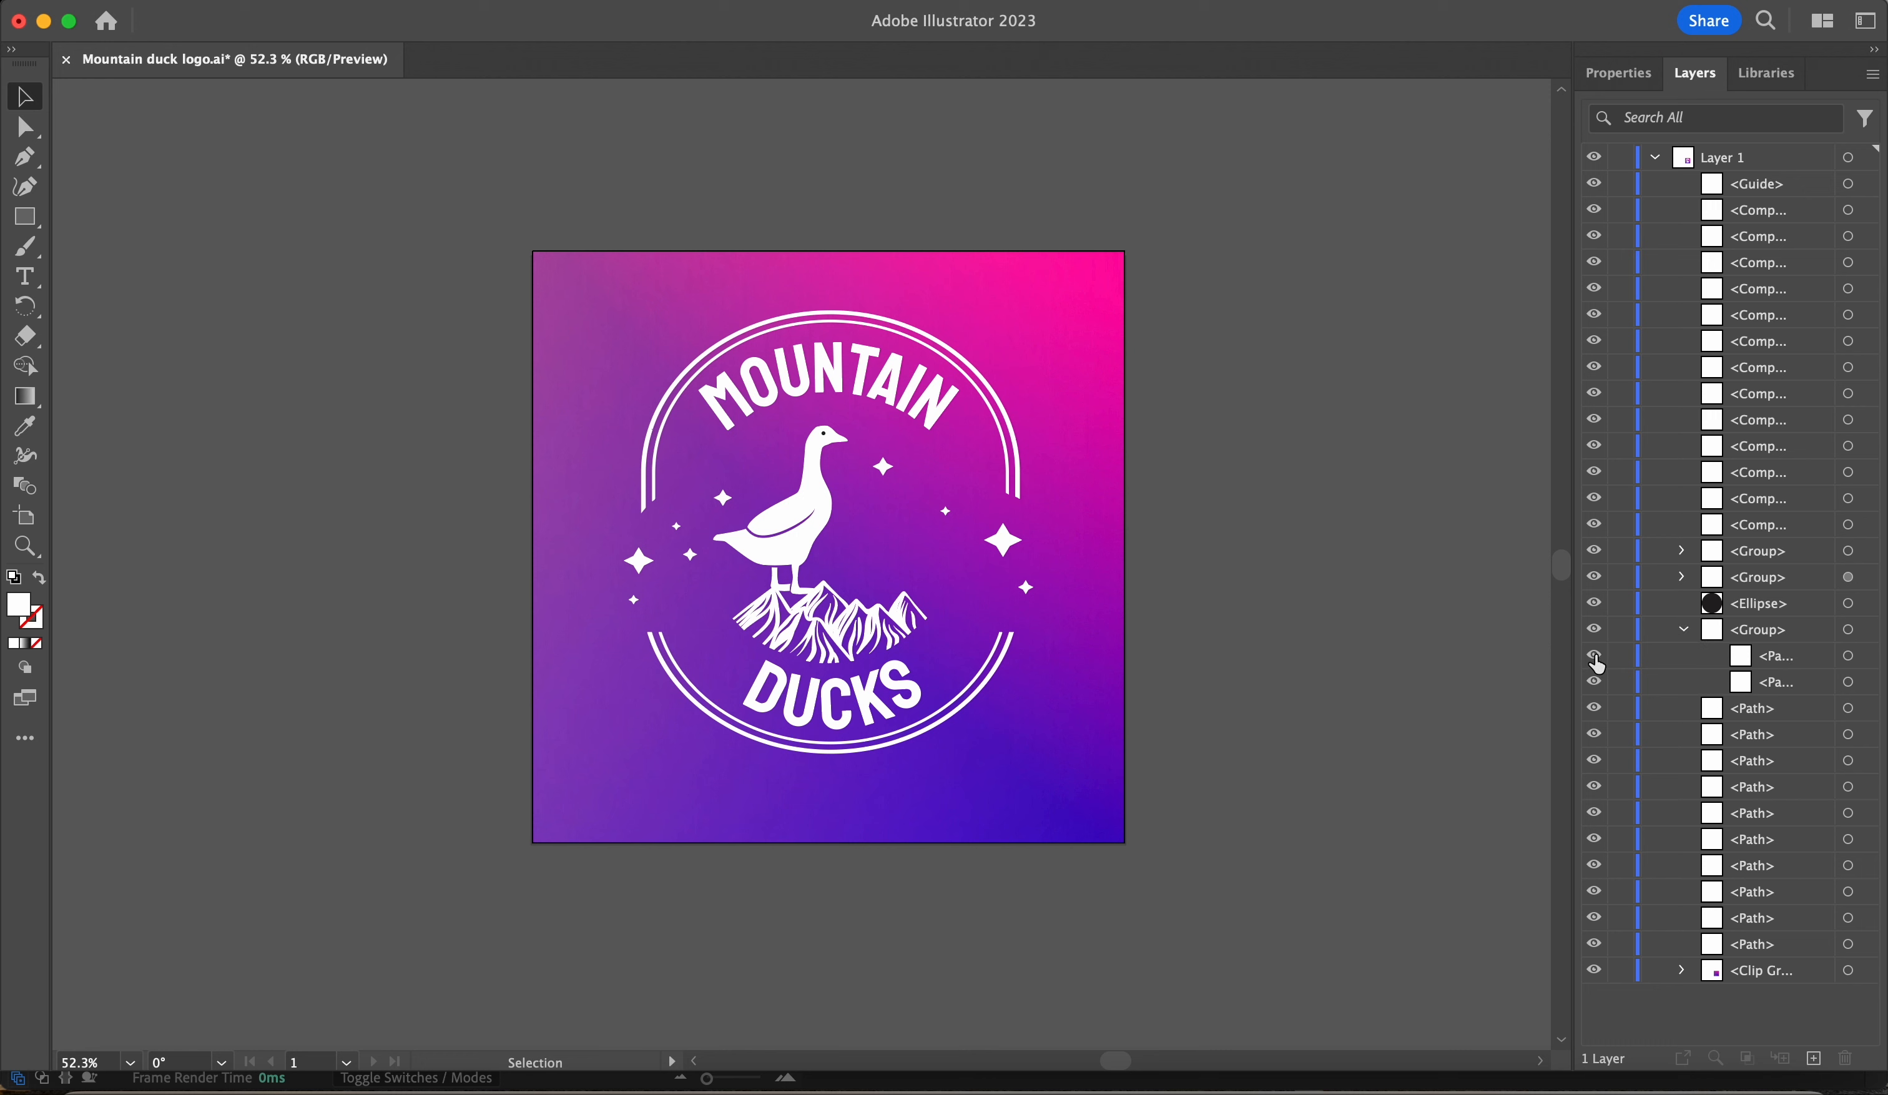
{"action": "left_click", "coordinate": [1593, 682]}
- Undo the duck visibility toggles and clear the selection
{"action": "left_click", "coordinate": [1313, 551]}
{"action": "key", "text": "super+z"}
{"action": "key", "text": "super+z"}
{"action": "key", "text": "super+z"}
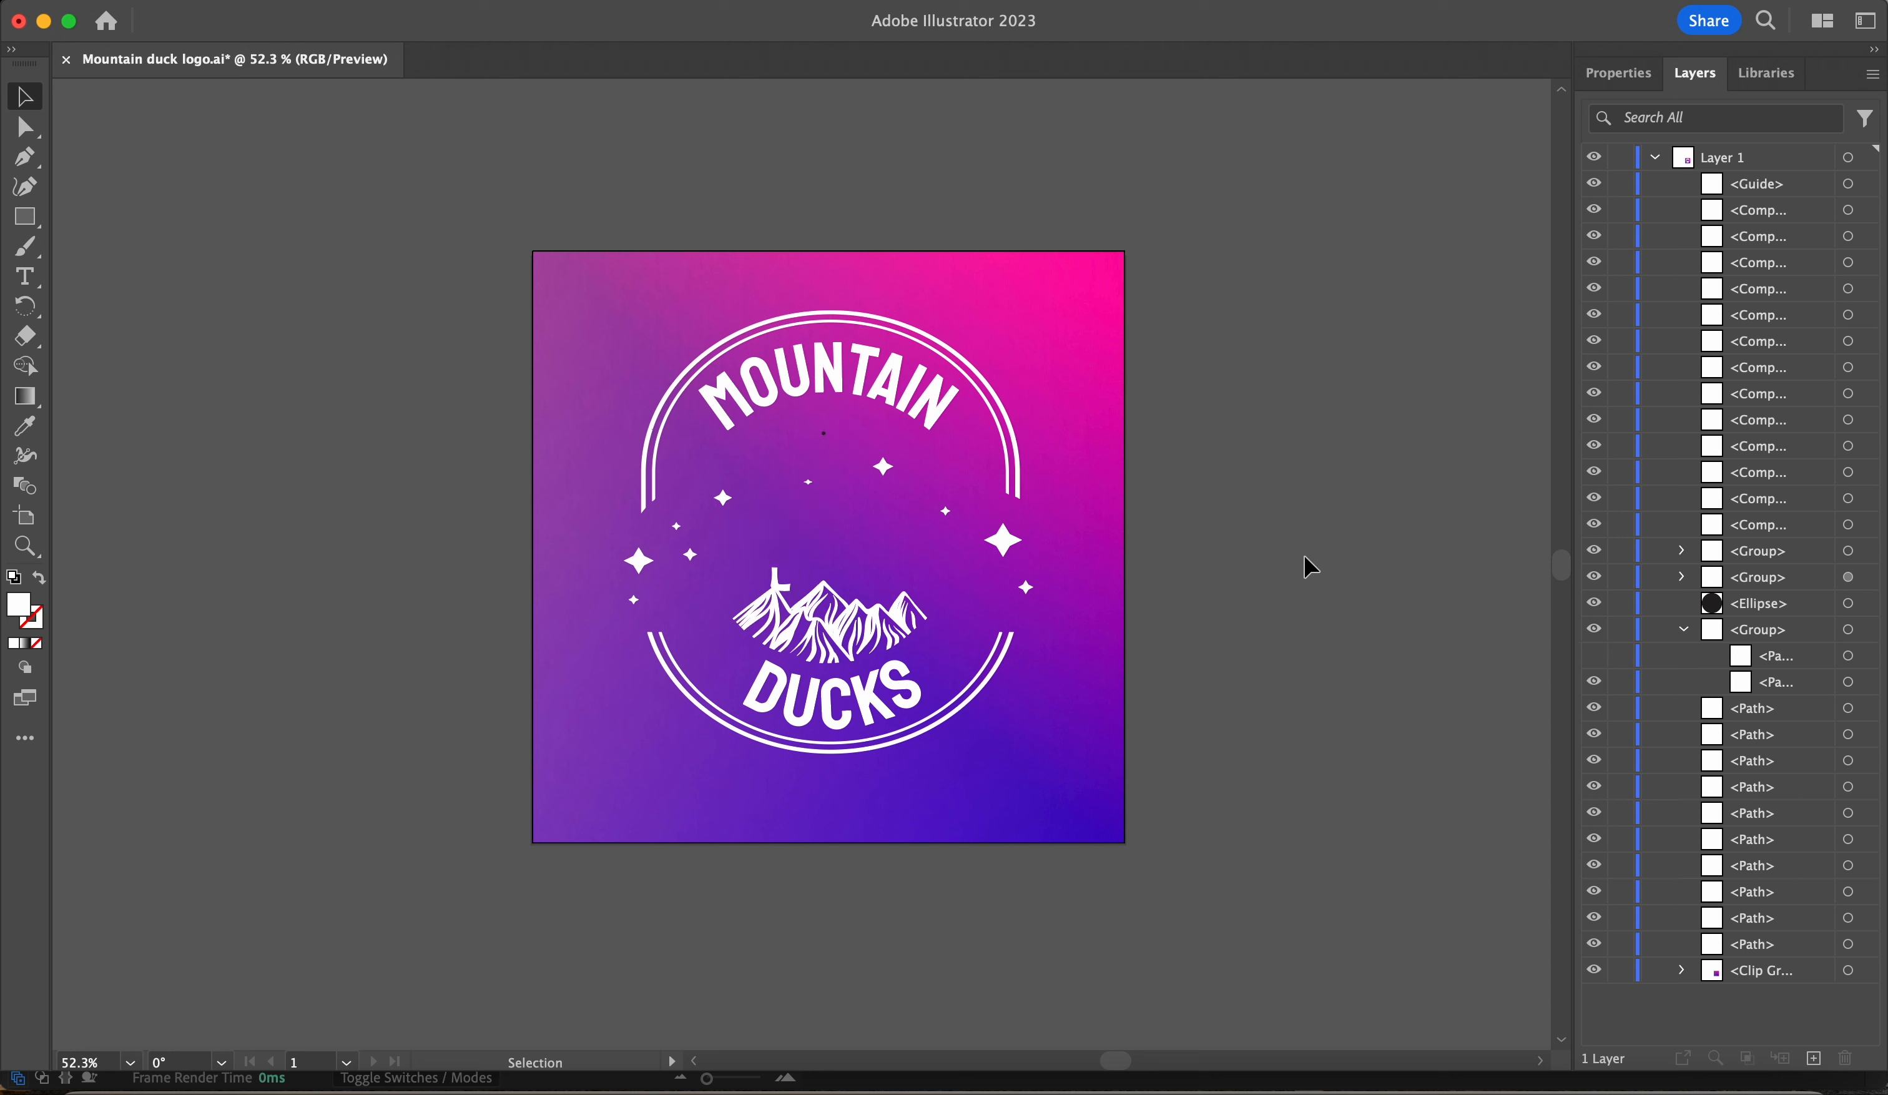
{"action": "key", "text": "super+z"}
{"action": "key", "text": "super+z"}
{"action": "key", "text": "super+z"}
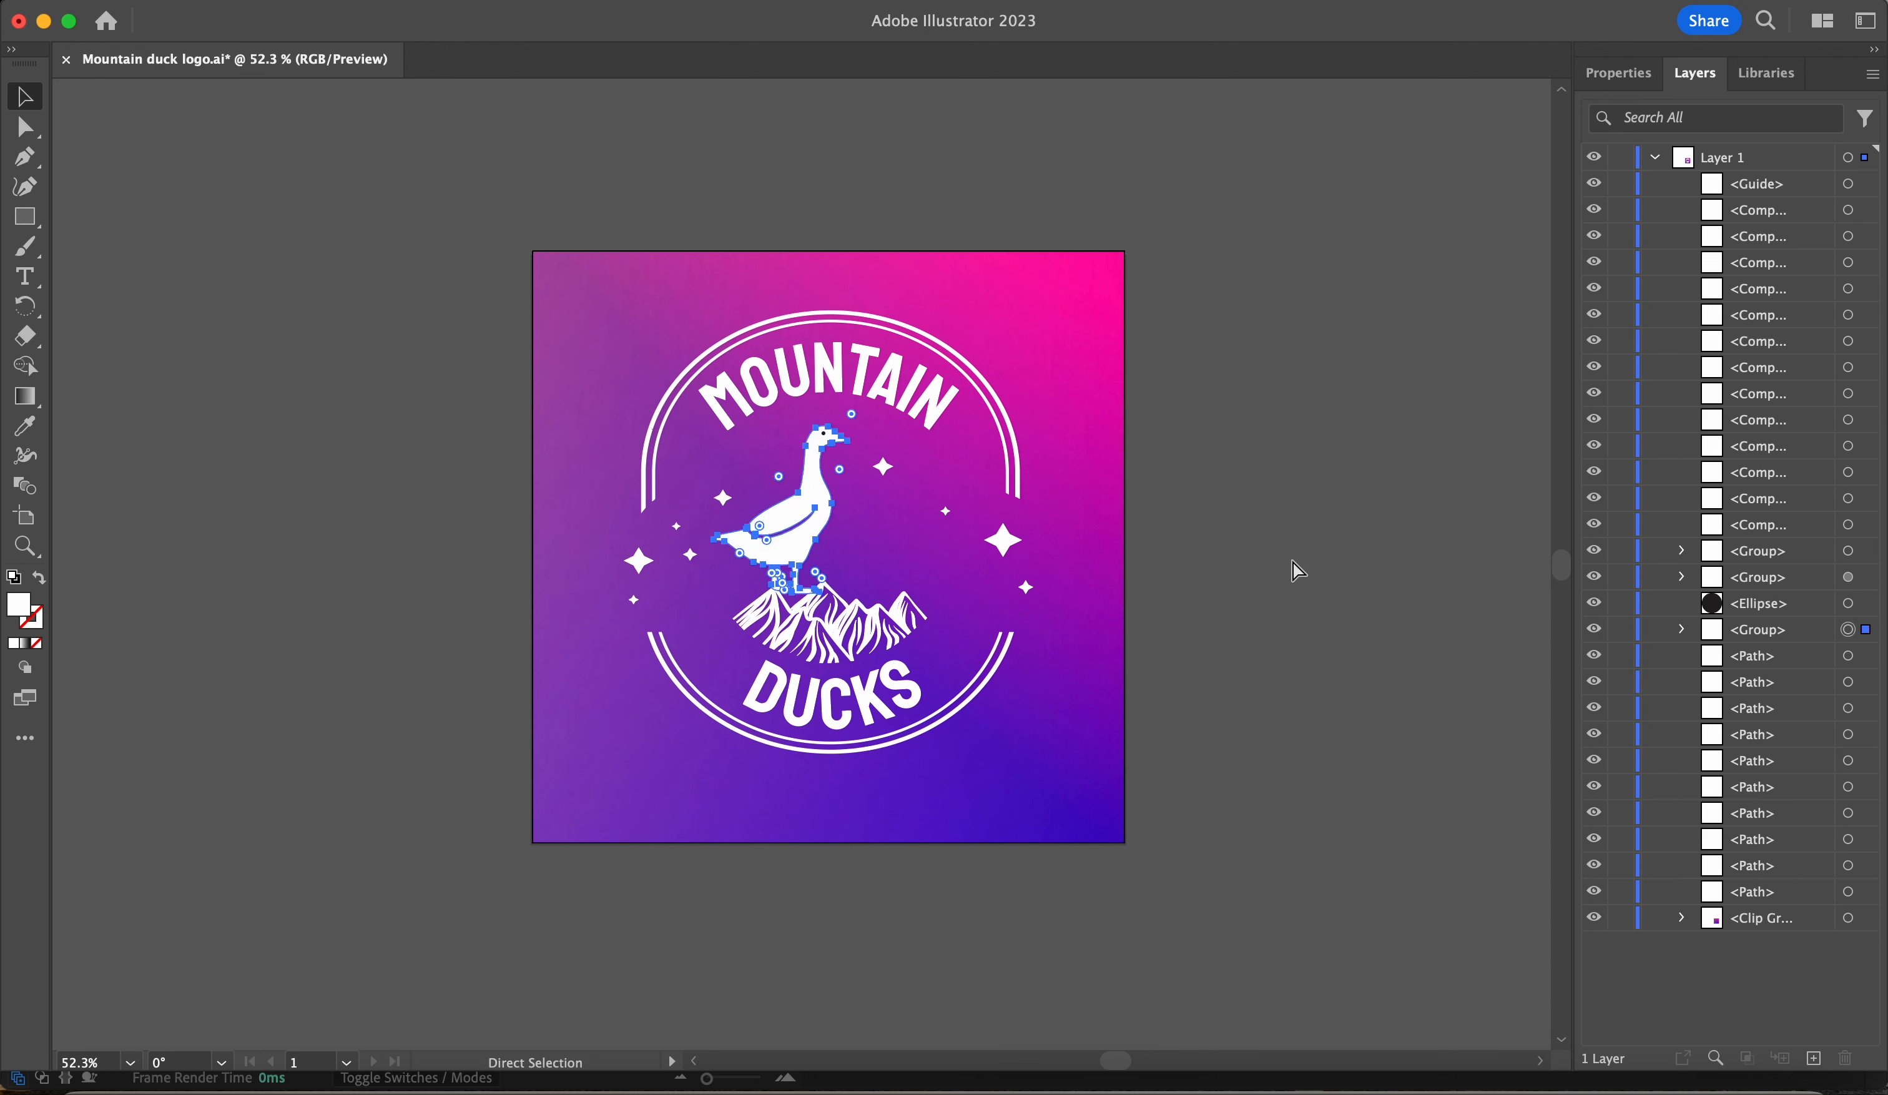
{"action": "left_click", "coordinate": [1291, 557]}
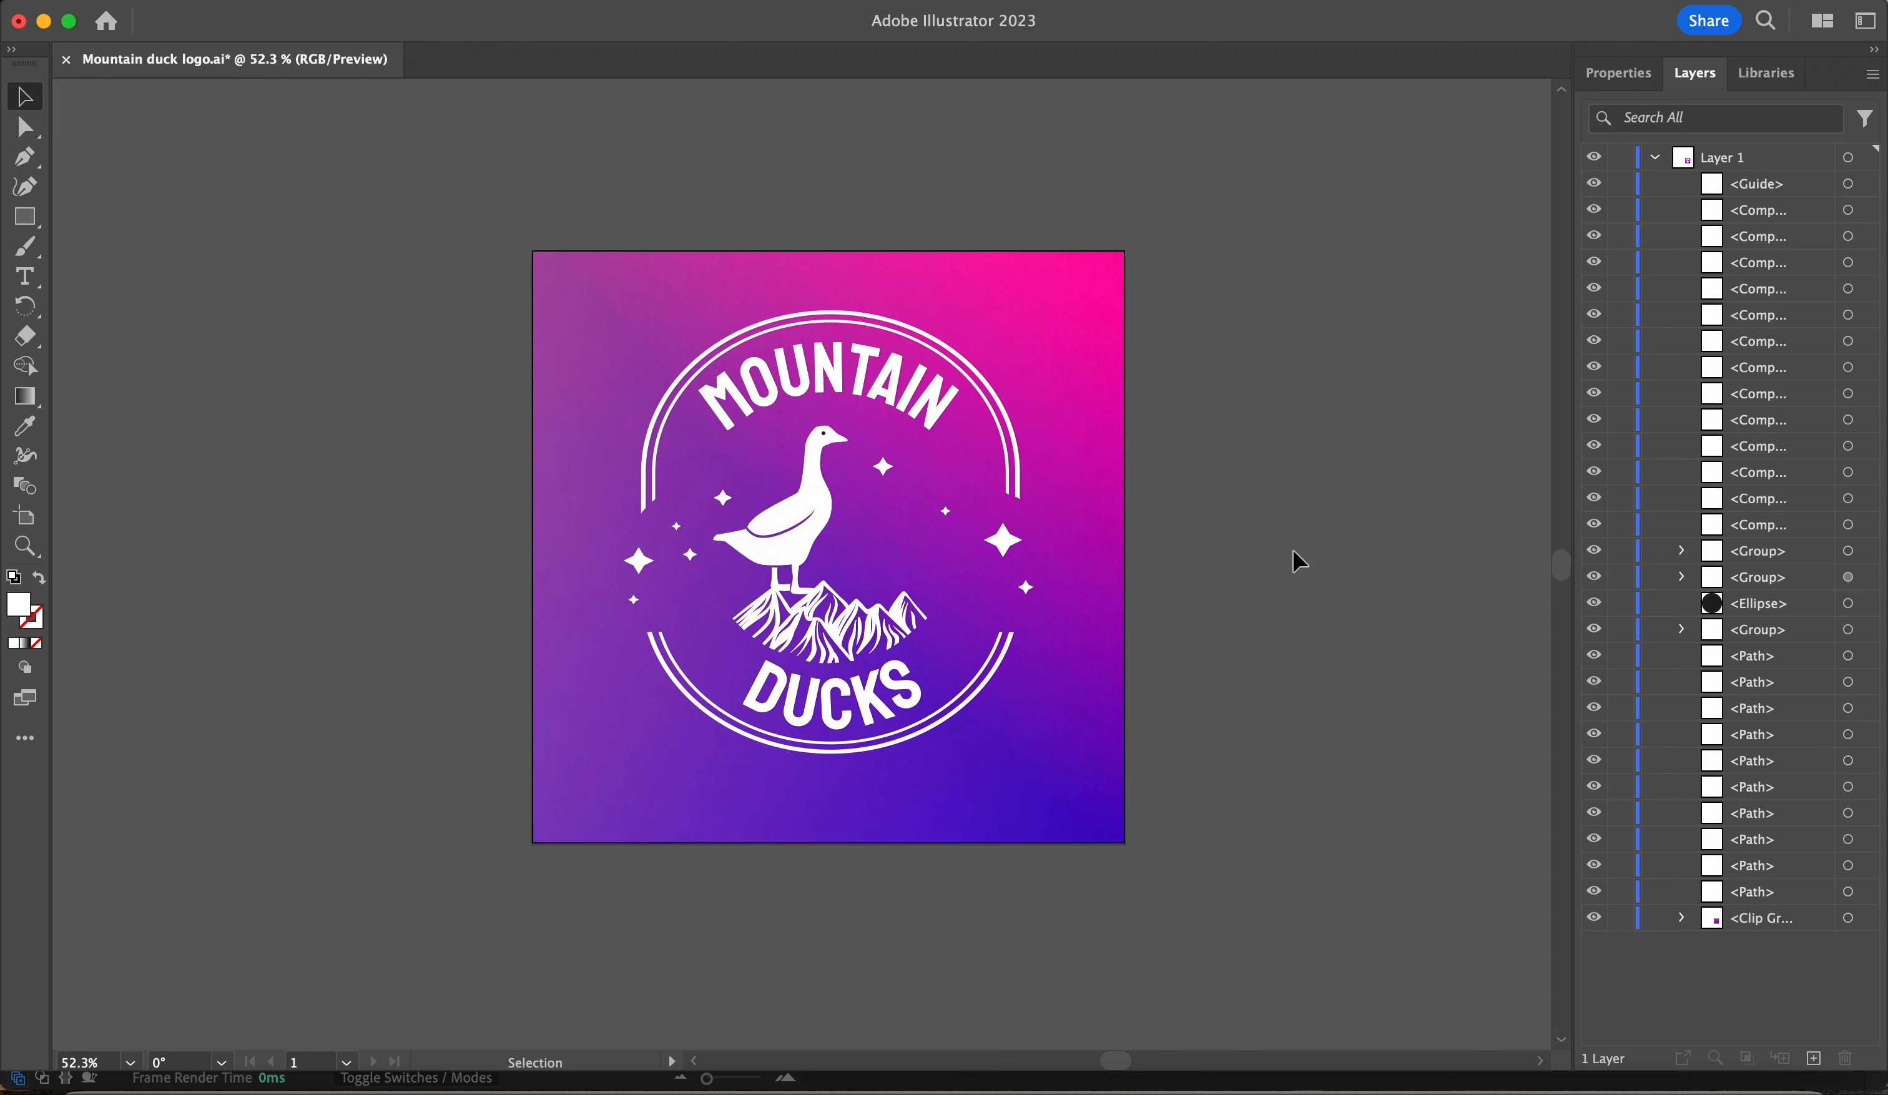
- Ungroup the circular border into its outer and inner line groups, and clear the selection
{"action": "left_click", "coordinate": [797, 522]}
{"action": "left_click", "coordinate": [985, 387]}
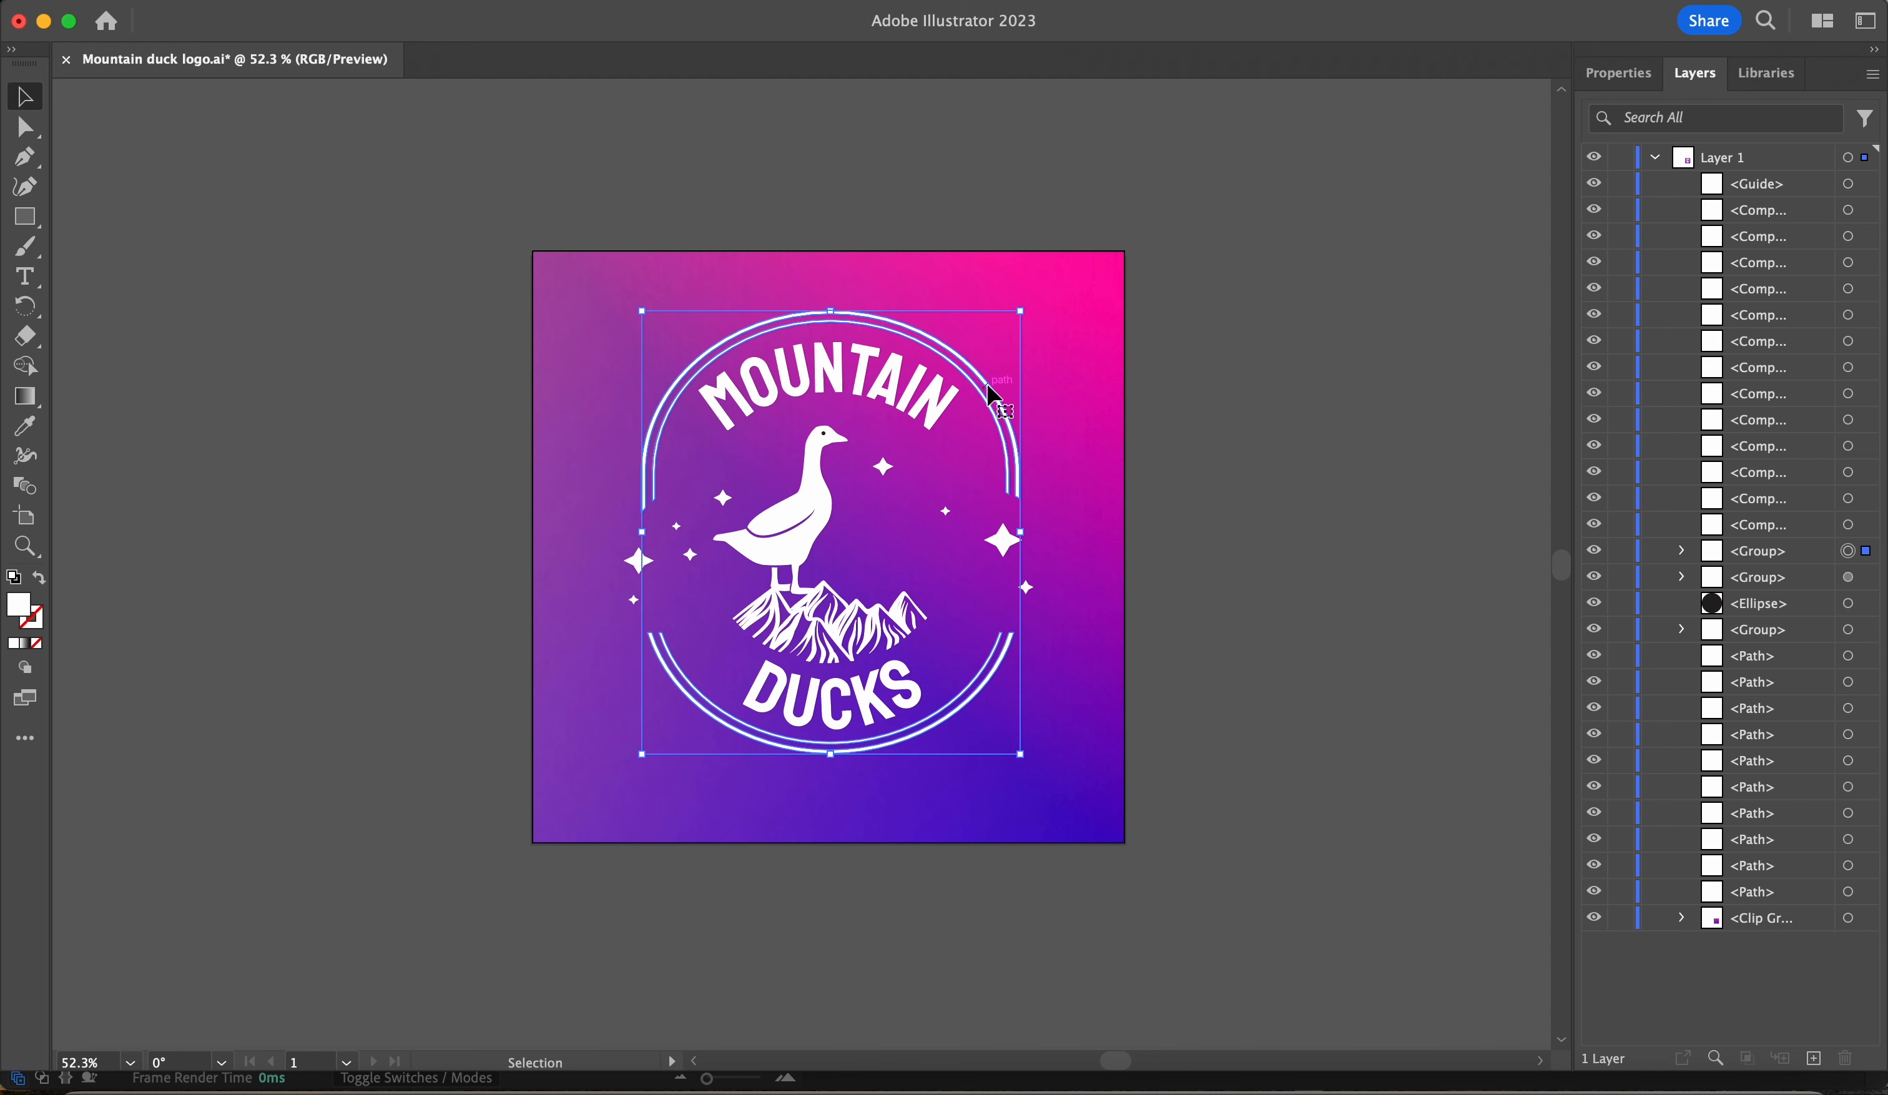
{"action": "right_click", "coordinate": [988, 389]}
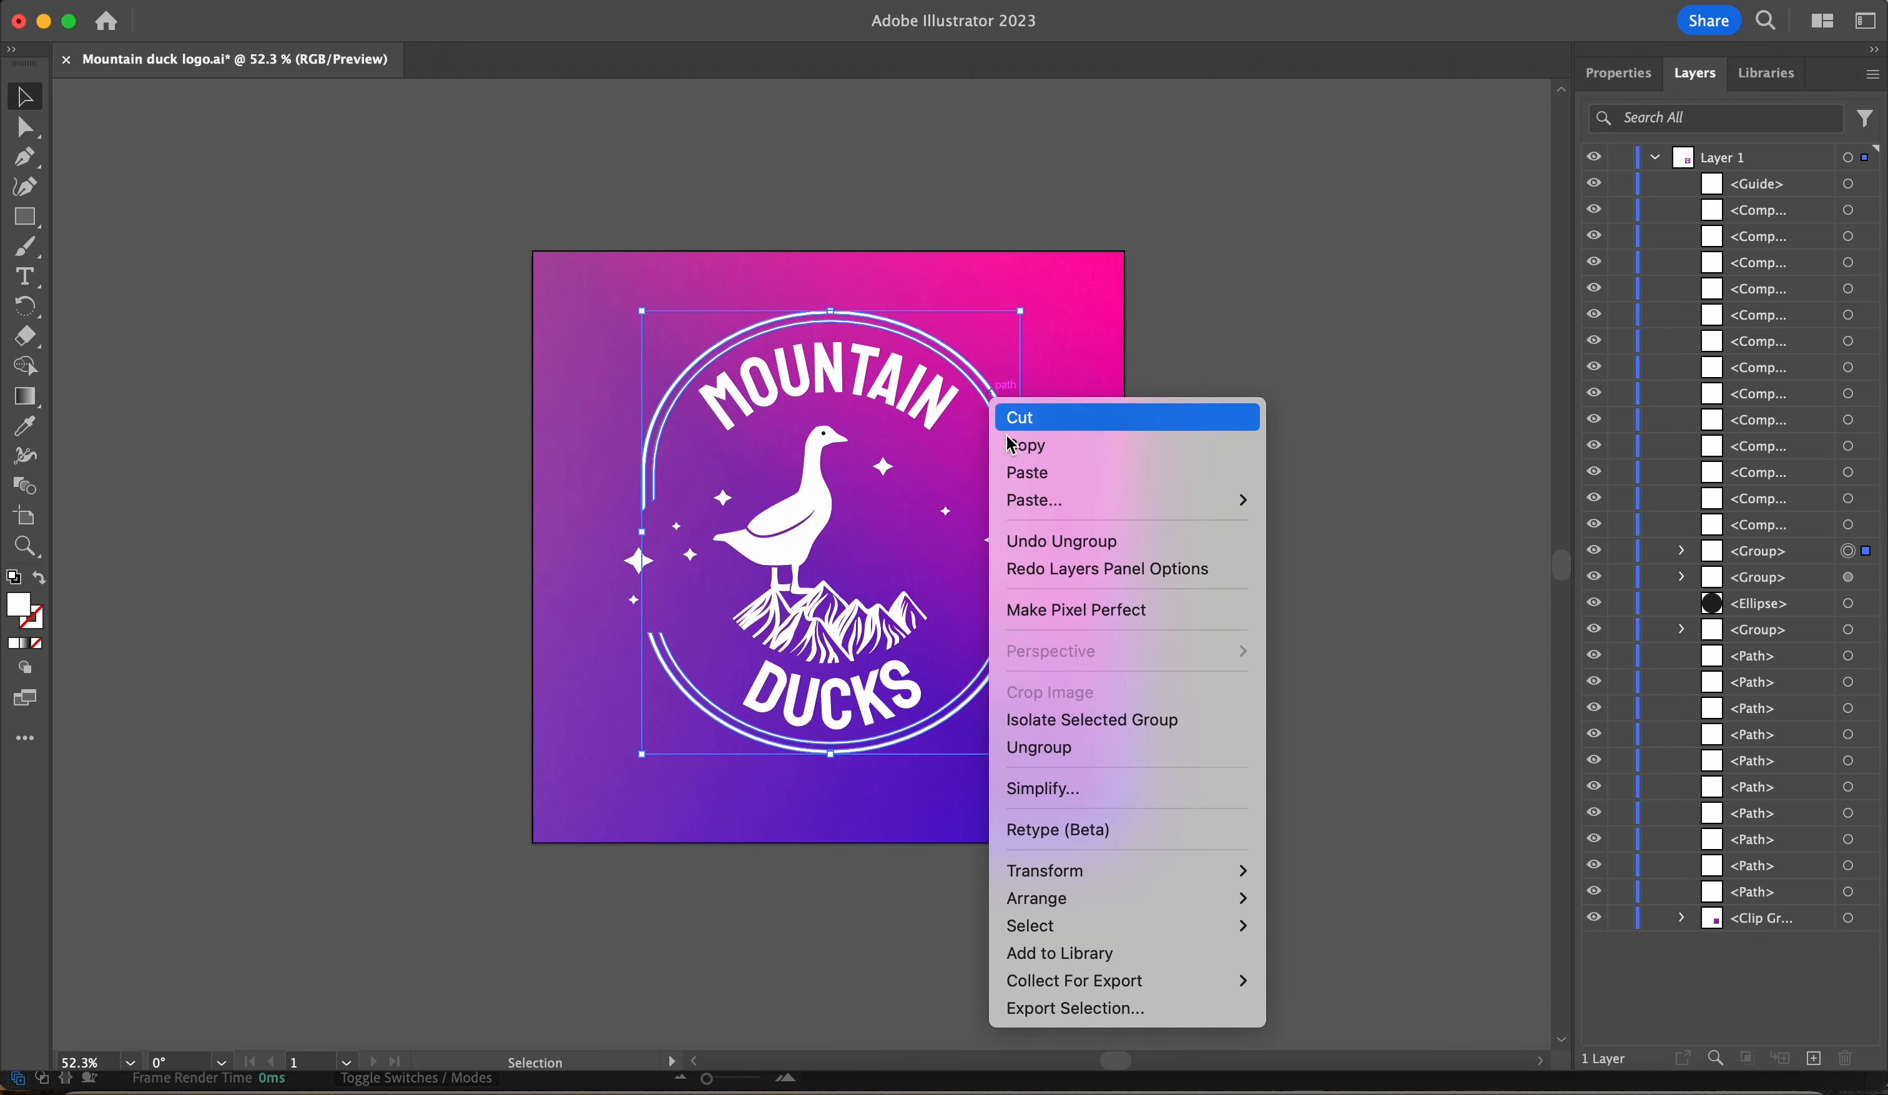
{"action": "left_click", "coordinate": [1111, 750]}
{"action": "left_click", "coordinate": [1301, 596]}
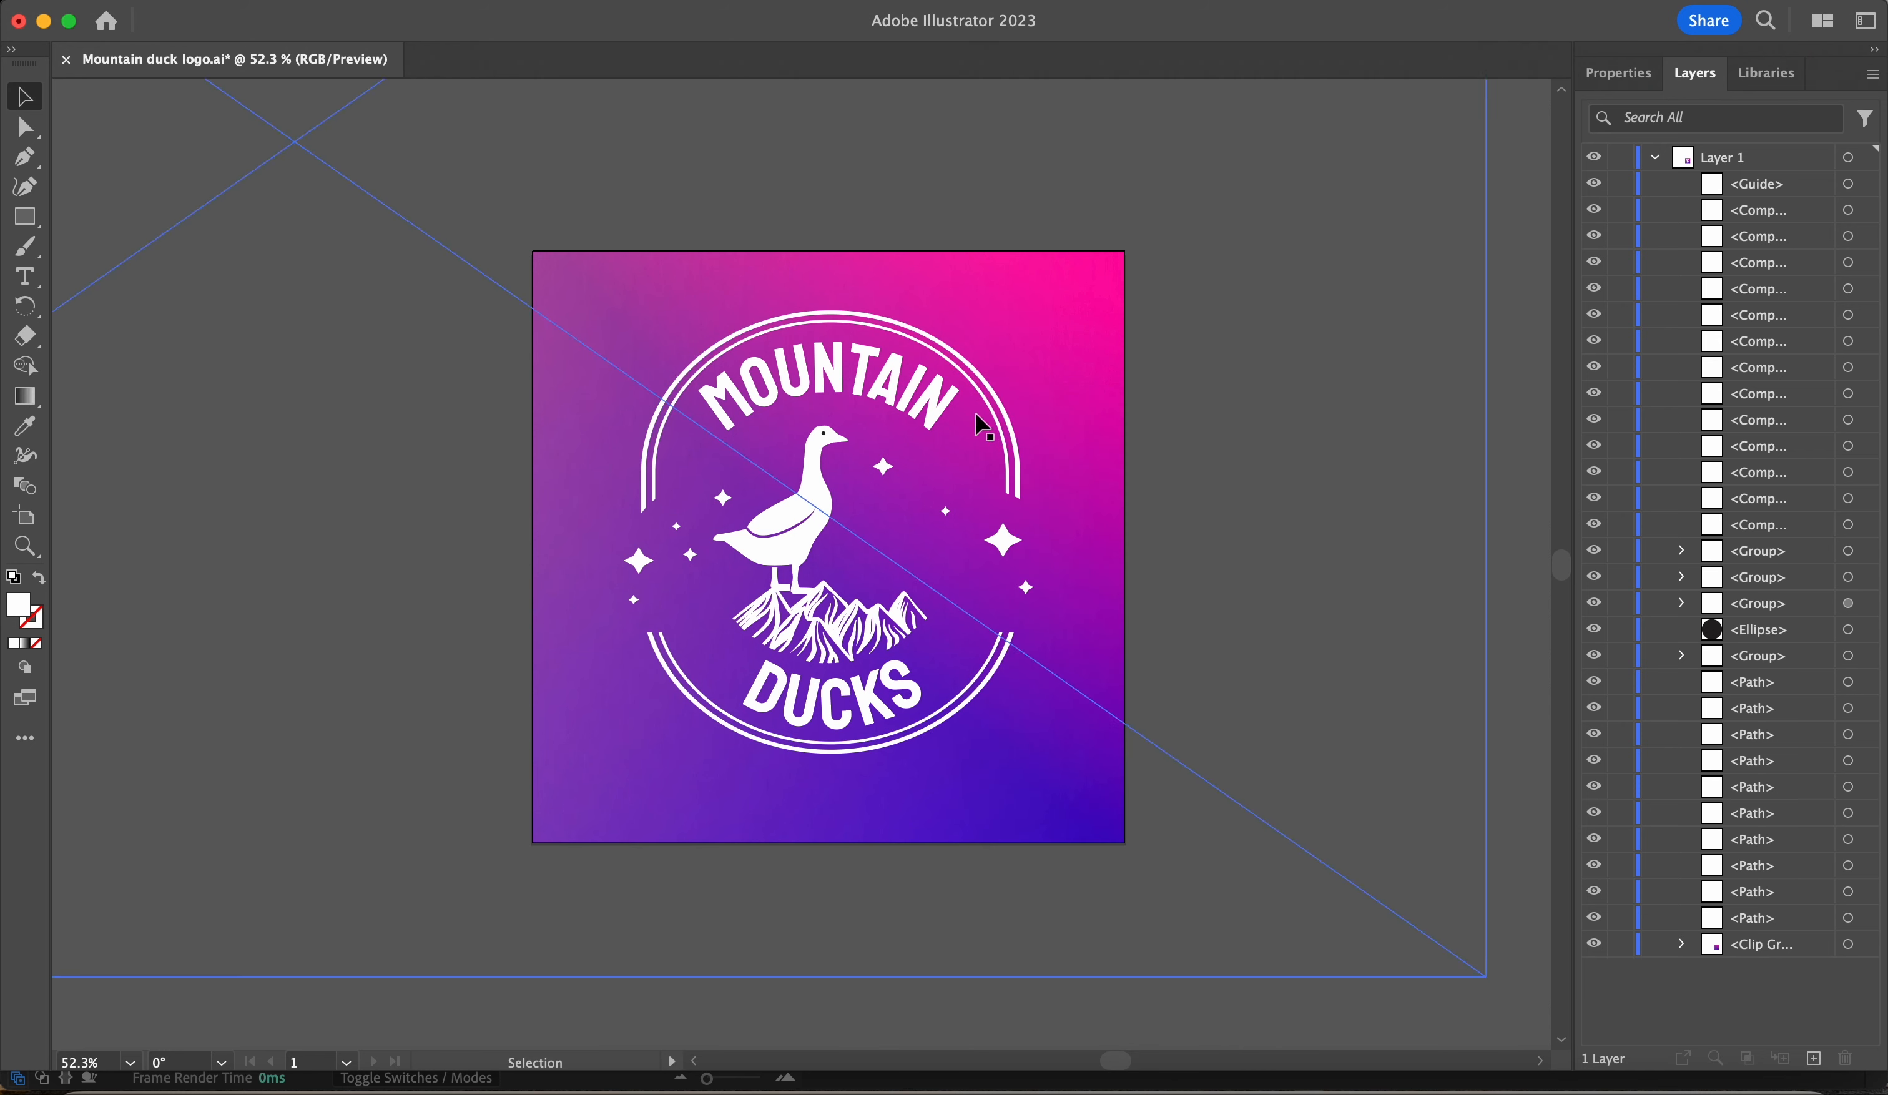
- Ungroup the outer border line into separate upper and lower arc paths
{"action": "left_click", "coordinate": [1010, 426]}
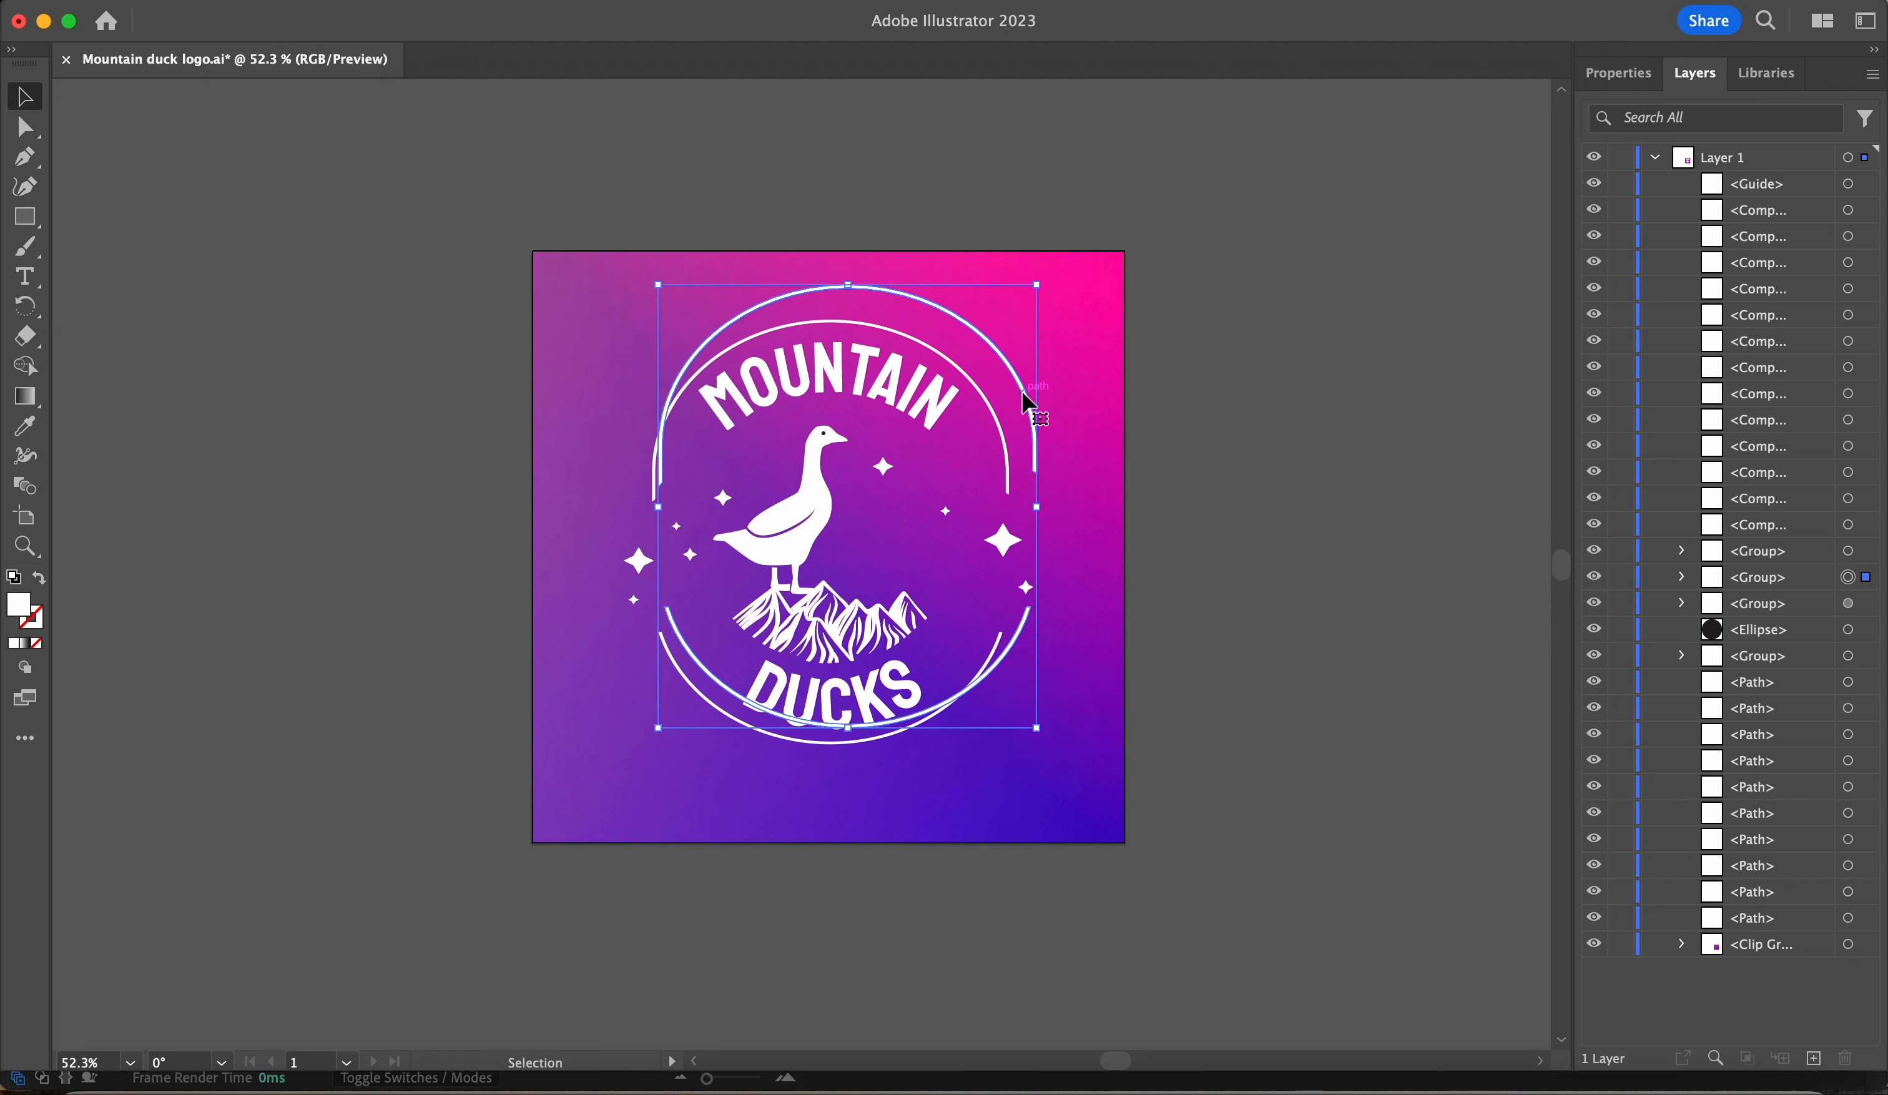
{"action": "right_click", "coordinate": [1010, 435]}
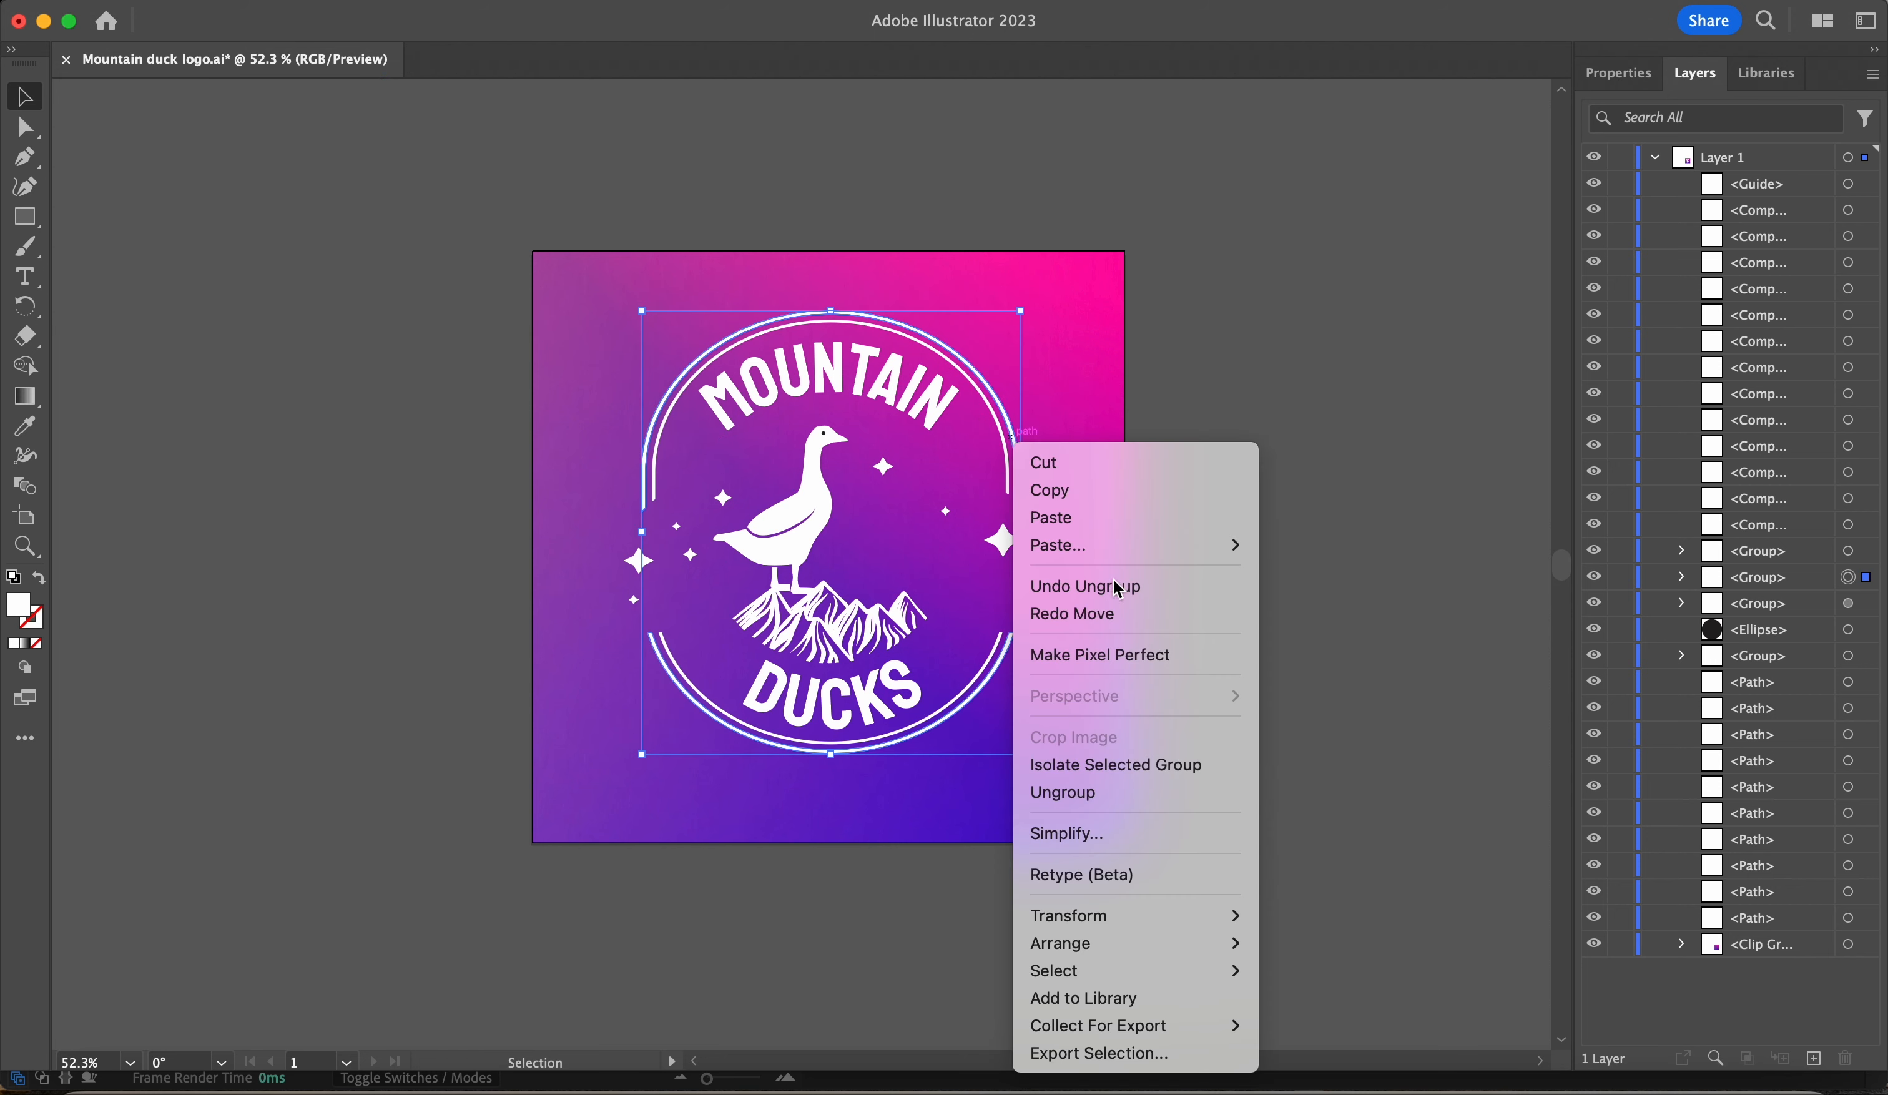
{"action": "left_click", "coordinate": [1125, 794]}
{"action": "left_click", "coordinate": [1230, 646]}
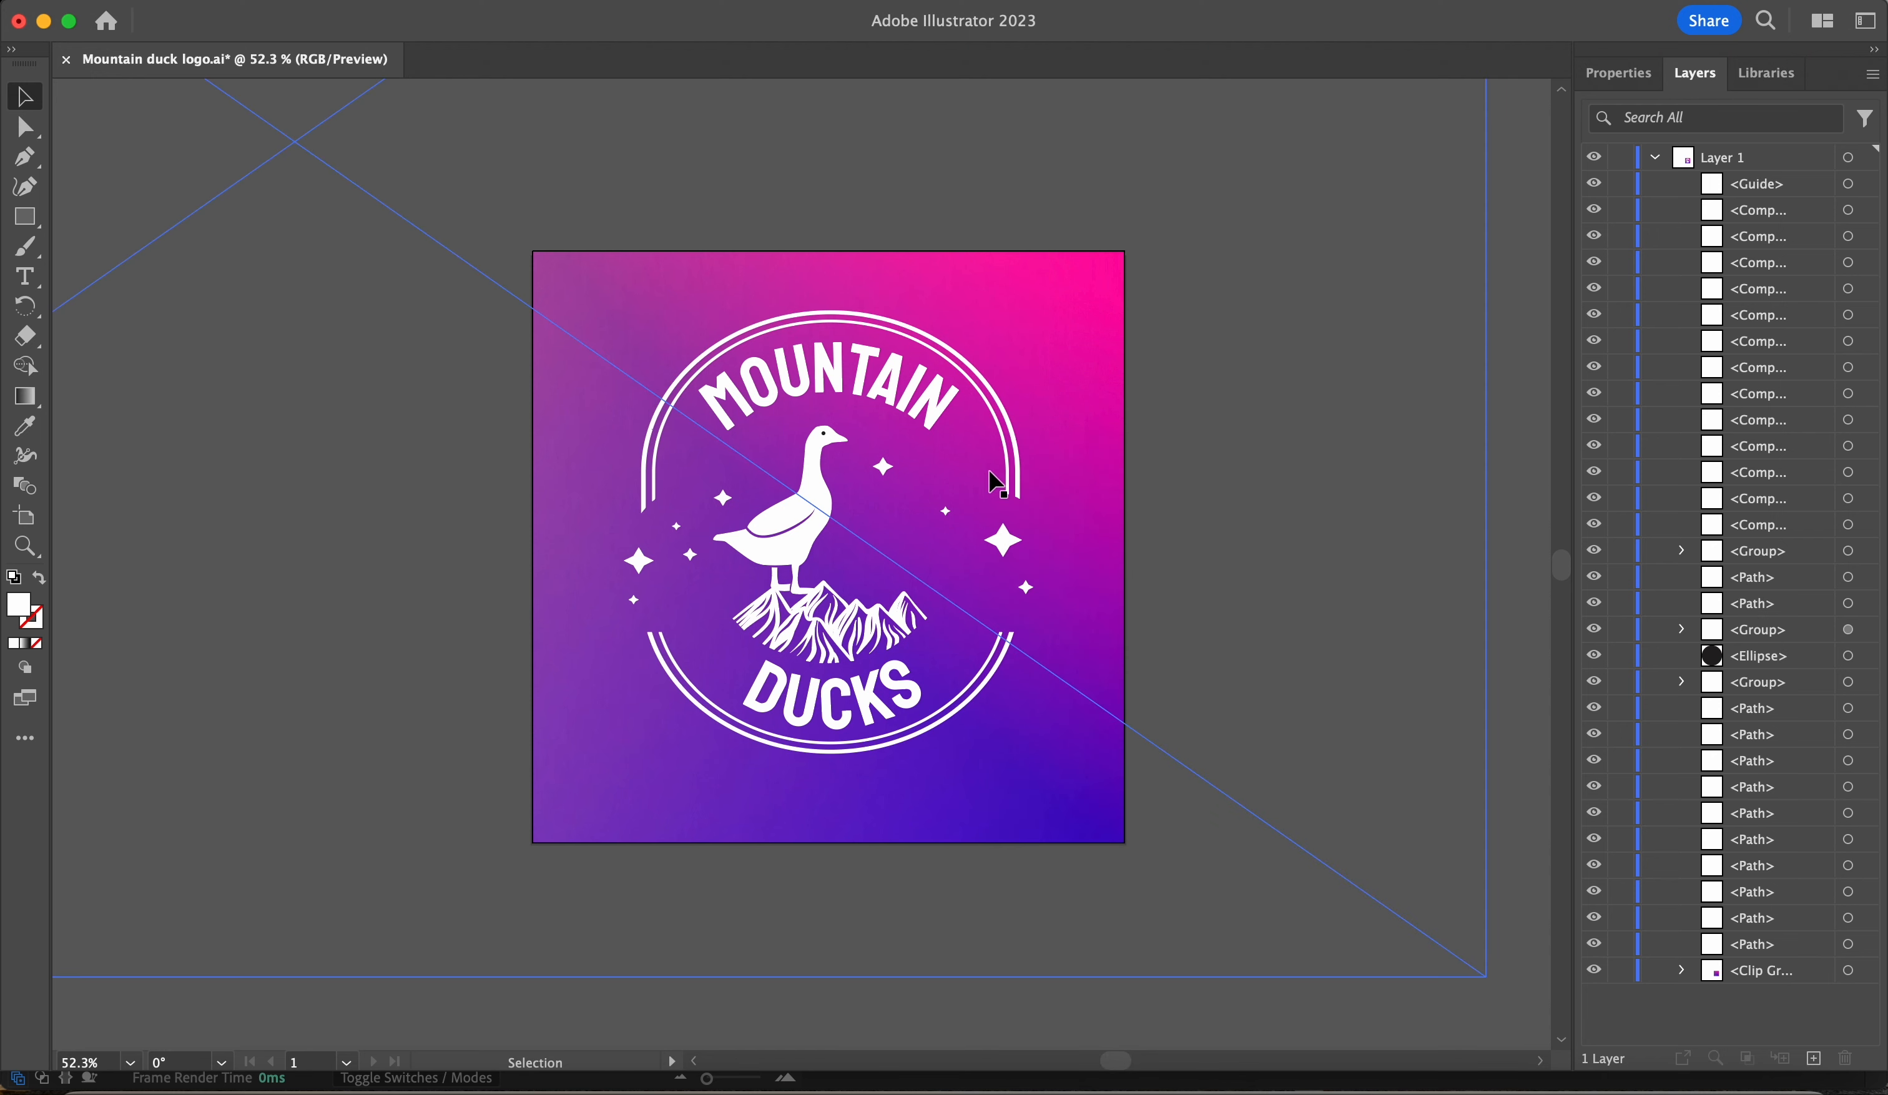
- Ungroup the inner border line into separate upper and lower arc paths, and clear the selection
{"action": "left_click", "coordinate": [1006, 464]}
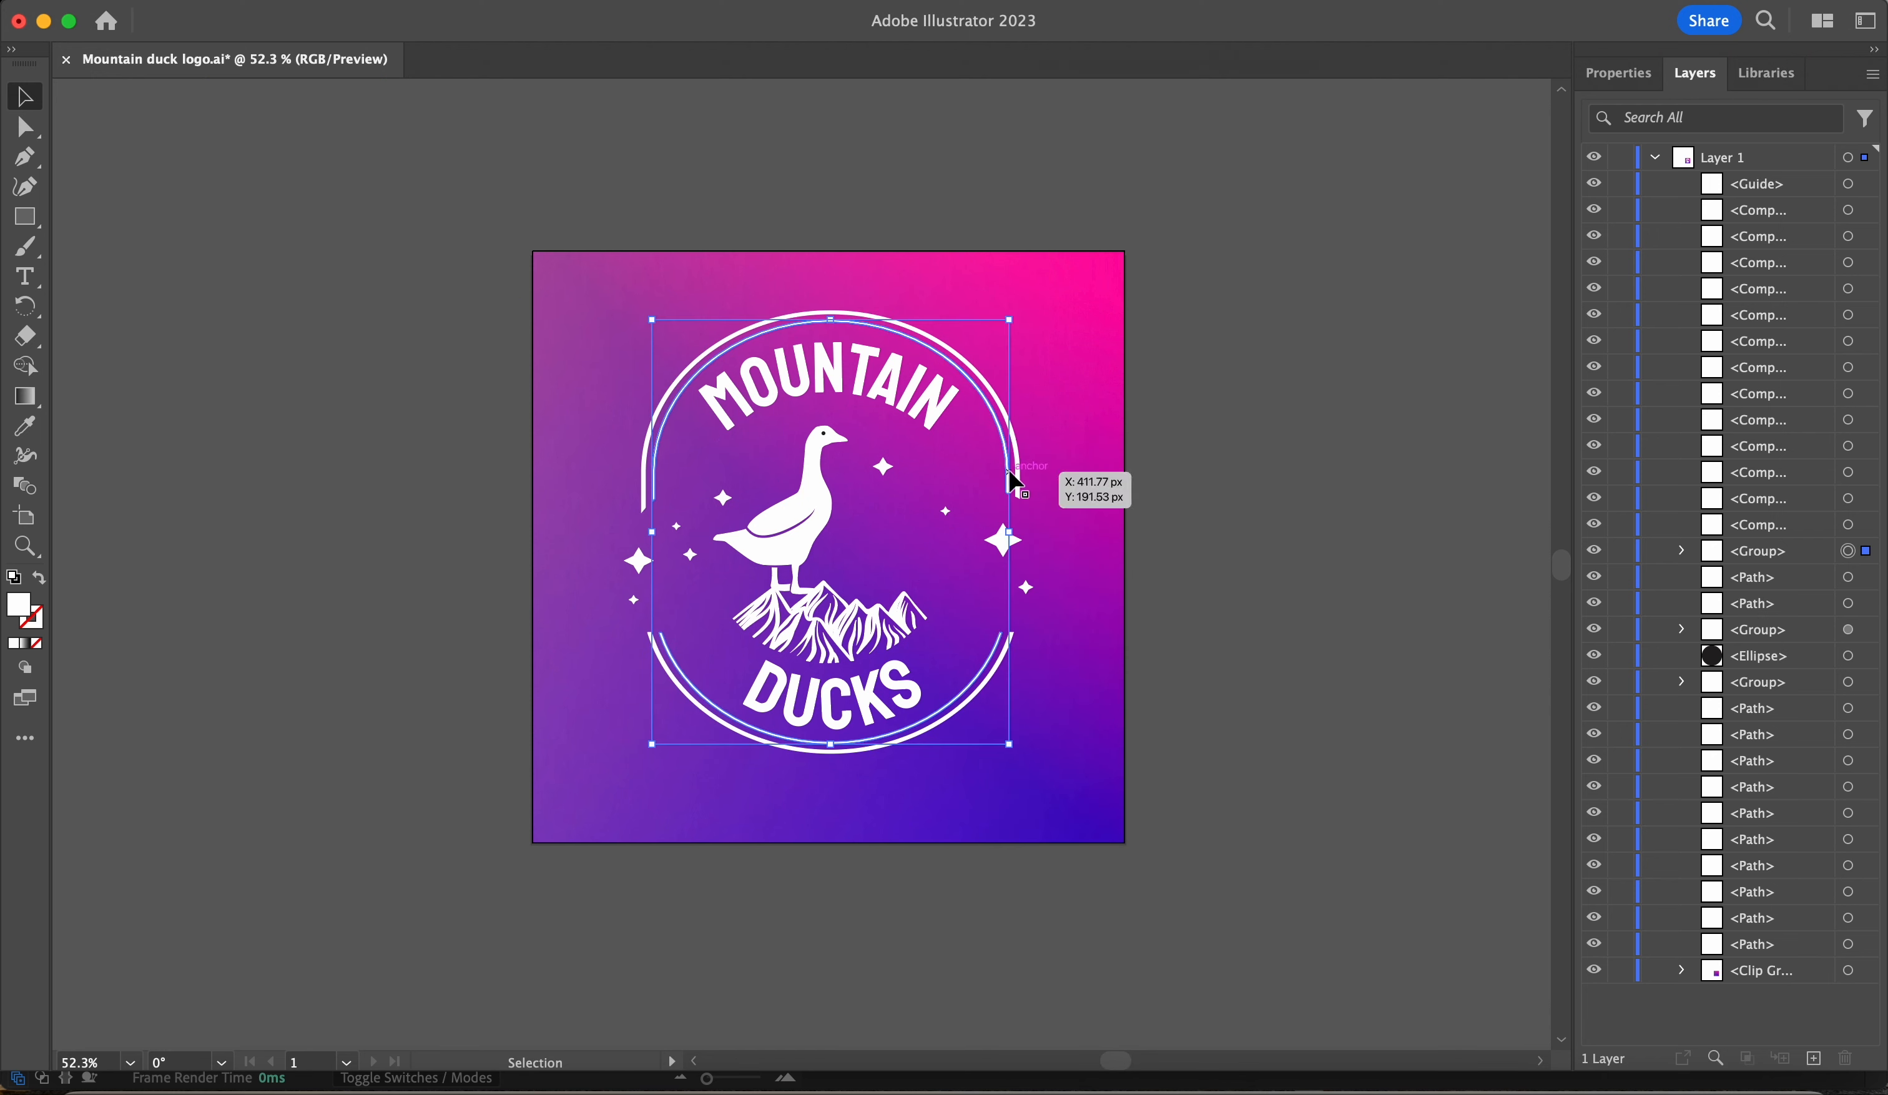
{"action": "right_click", "coordinate": [1007, 469]}
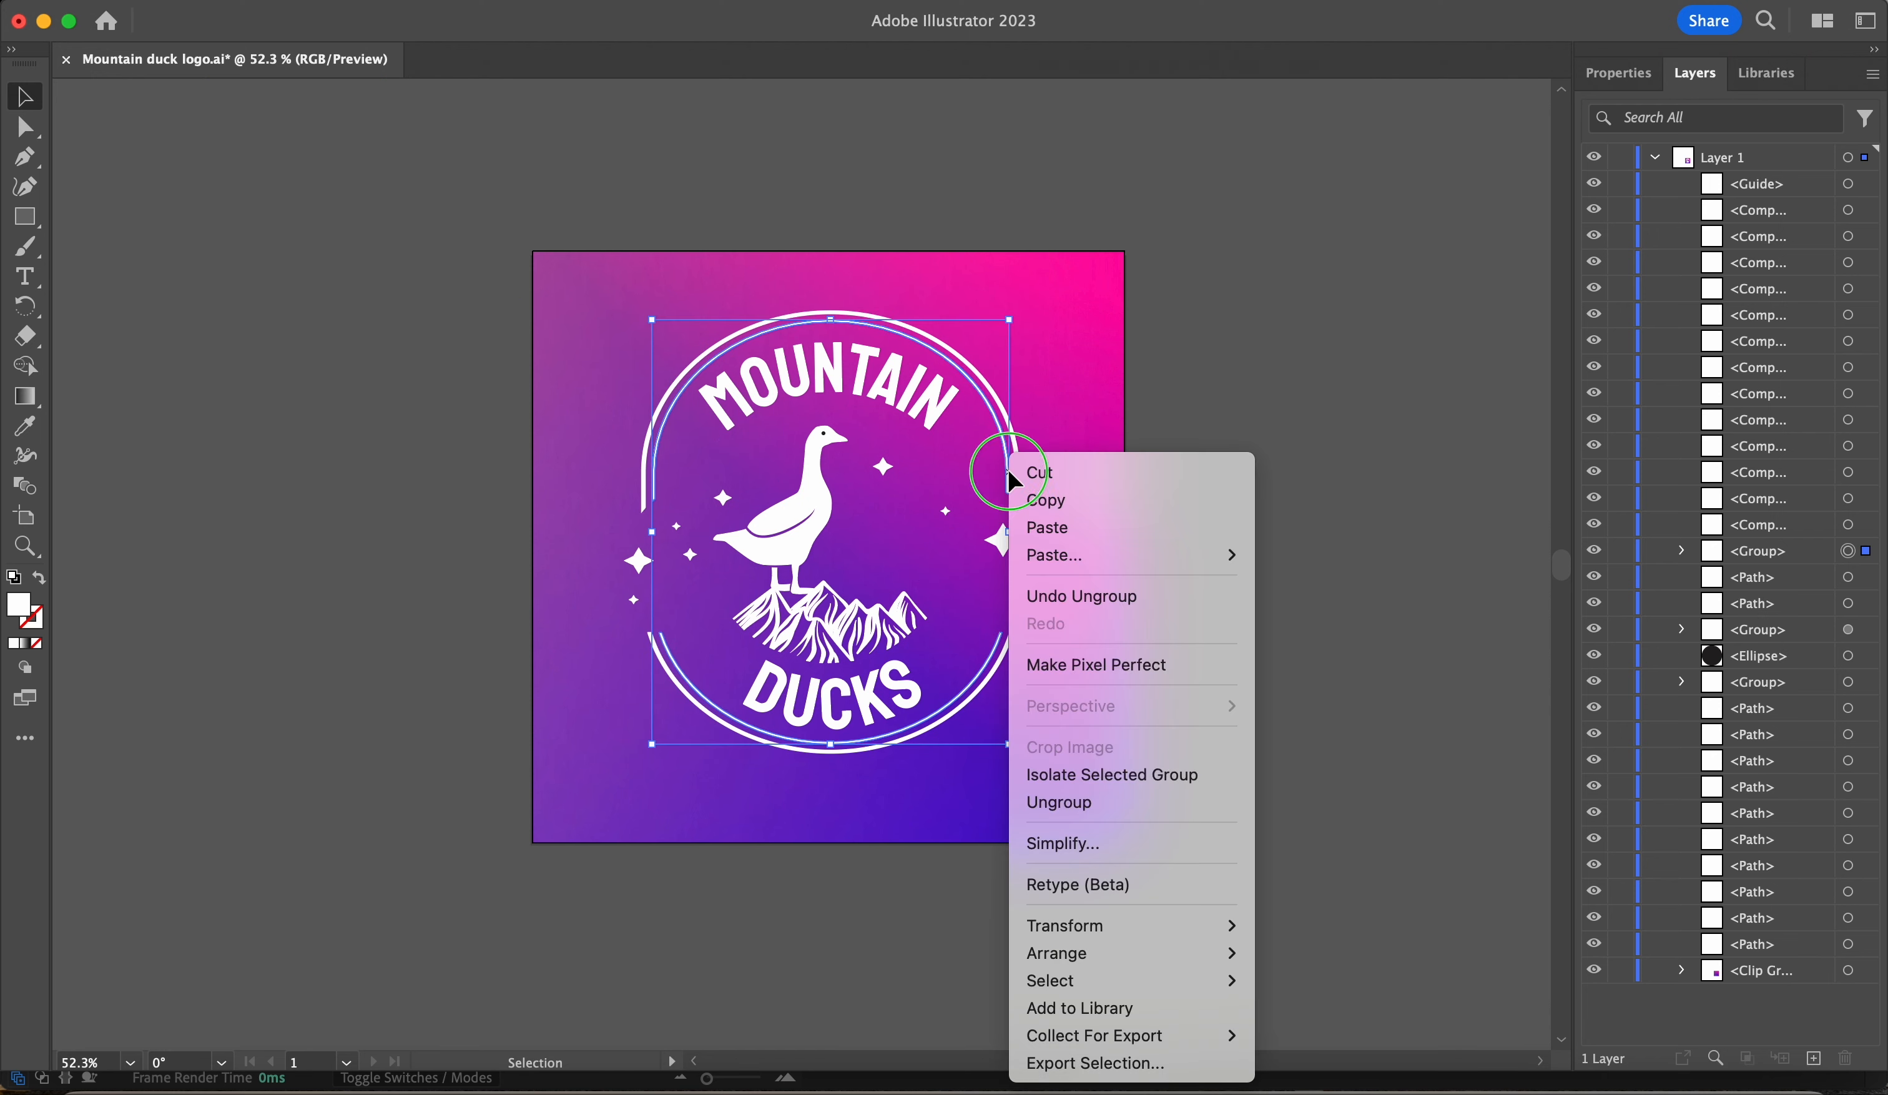
{"action": "left_click", "coordinate": [1071, 803]}
{"action": "left_click", "coordinate": [1169, 766]}
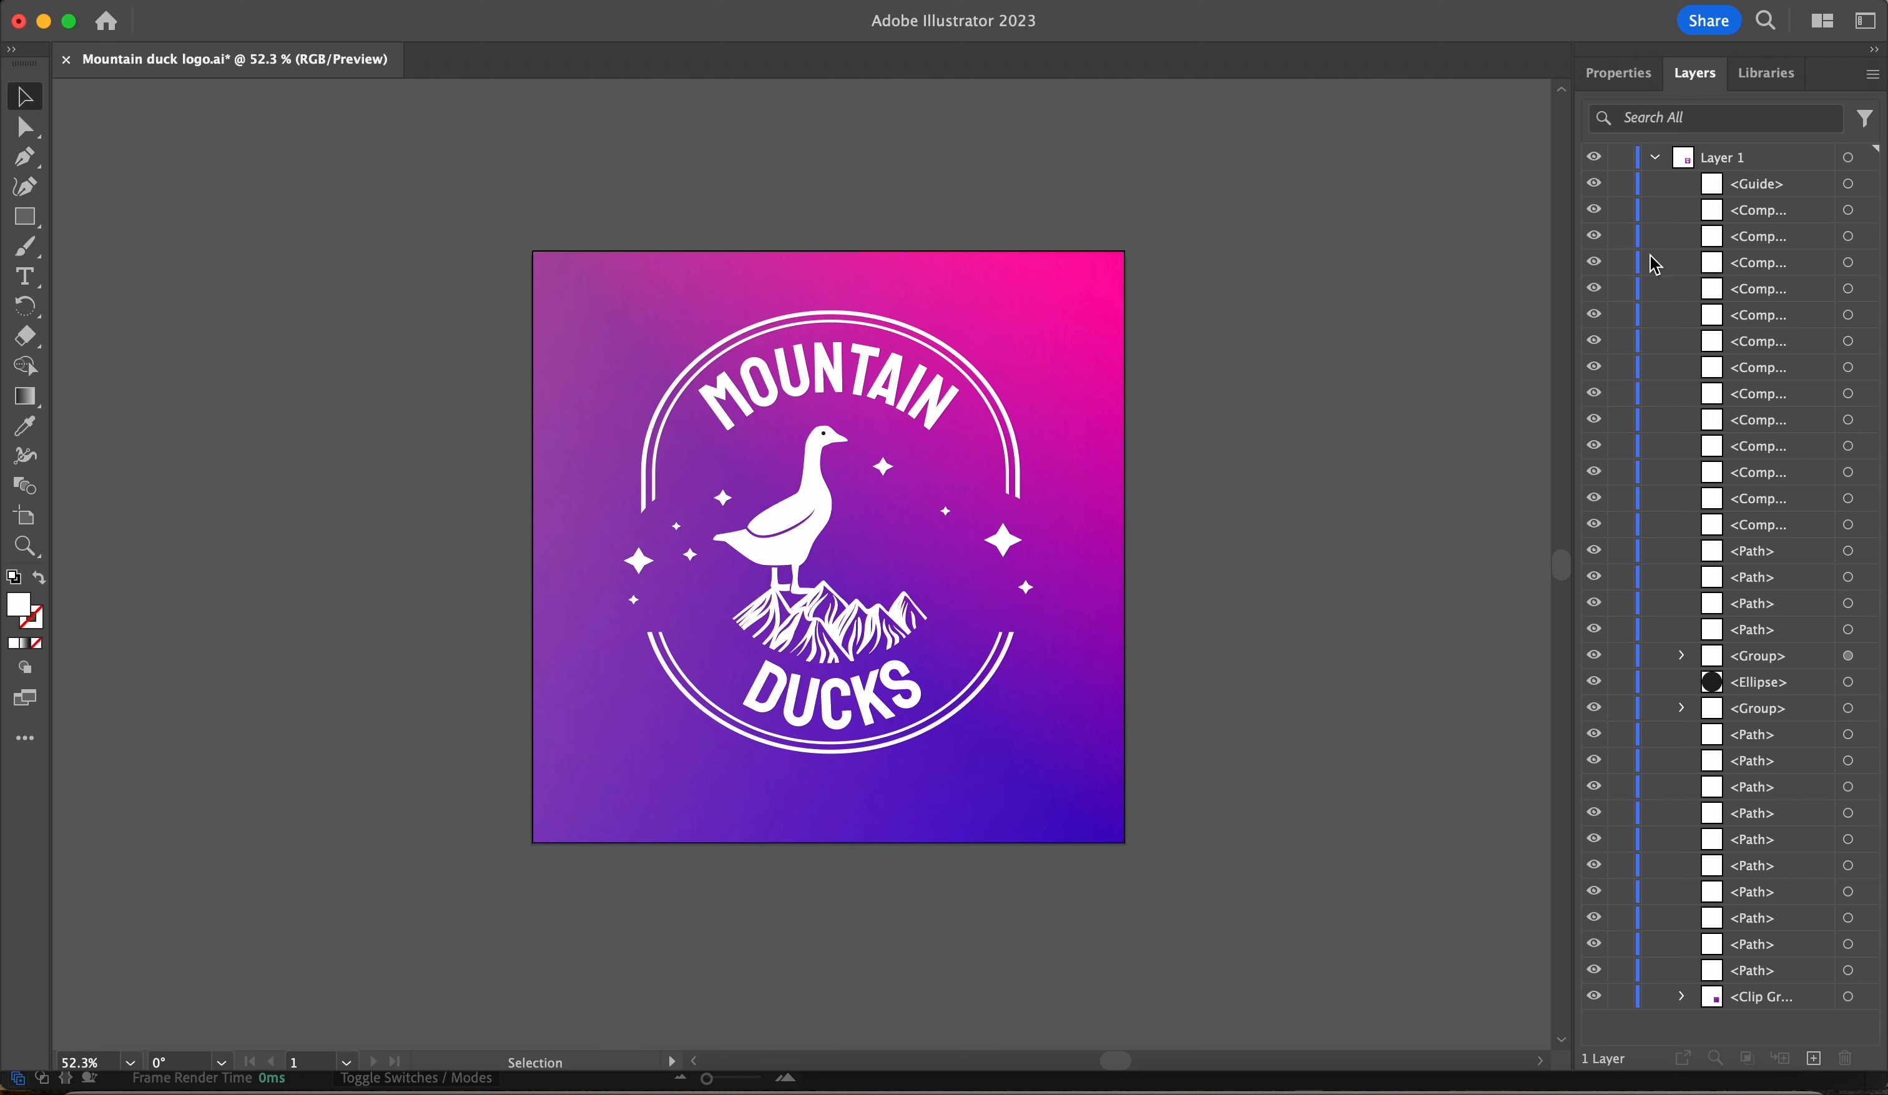
- Release all the elements in Layer 1 to individual layers with Release to Layers (Sequence)
{"action": "left_click", "coordinate": [1771, 166]}
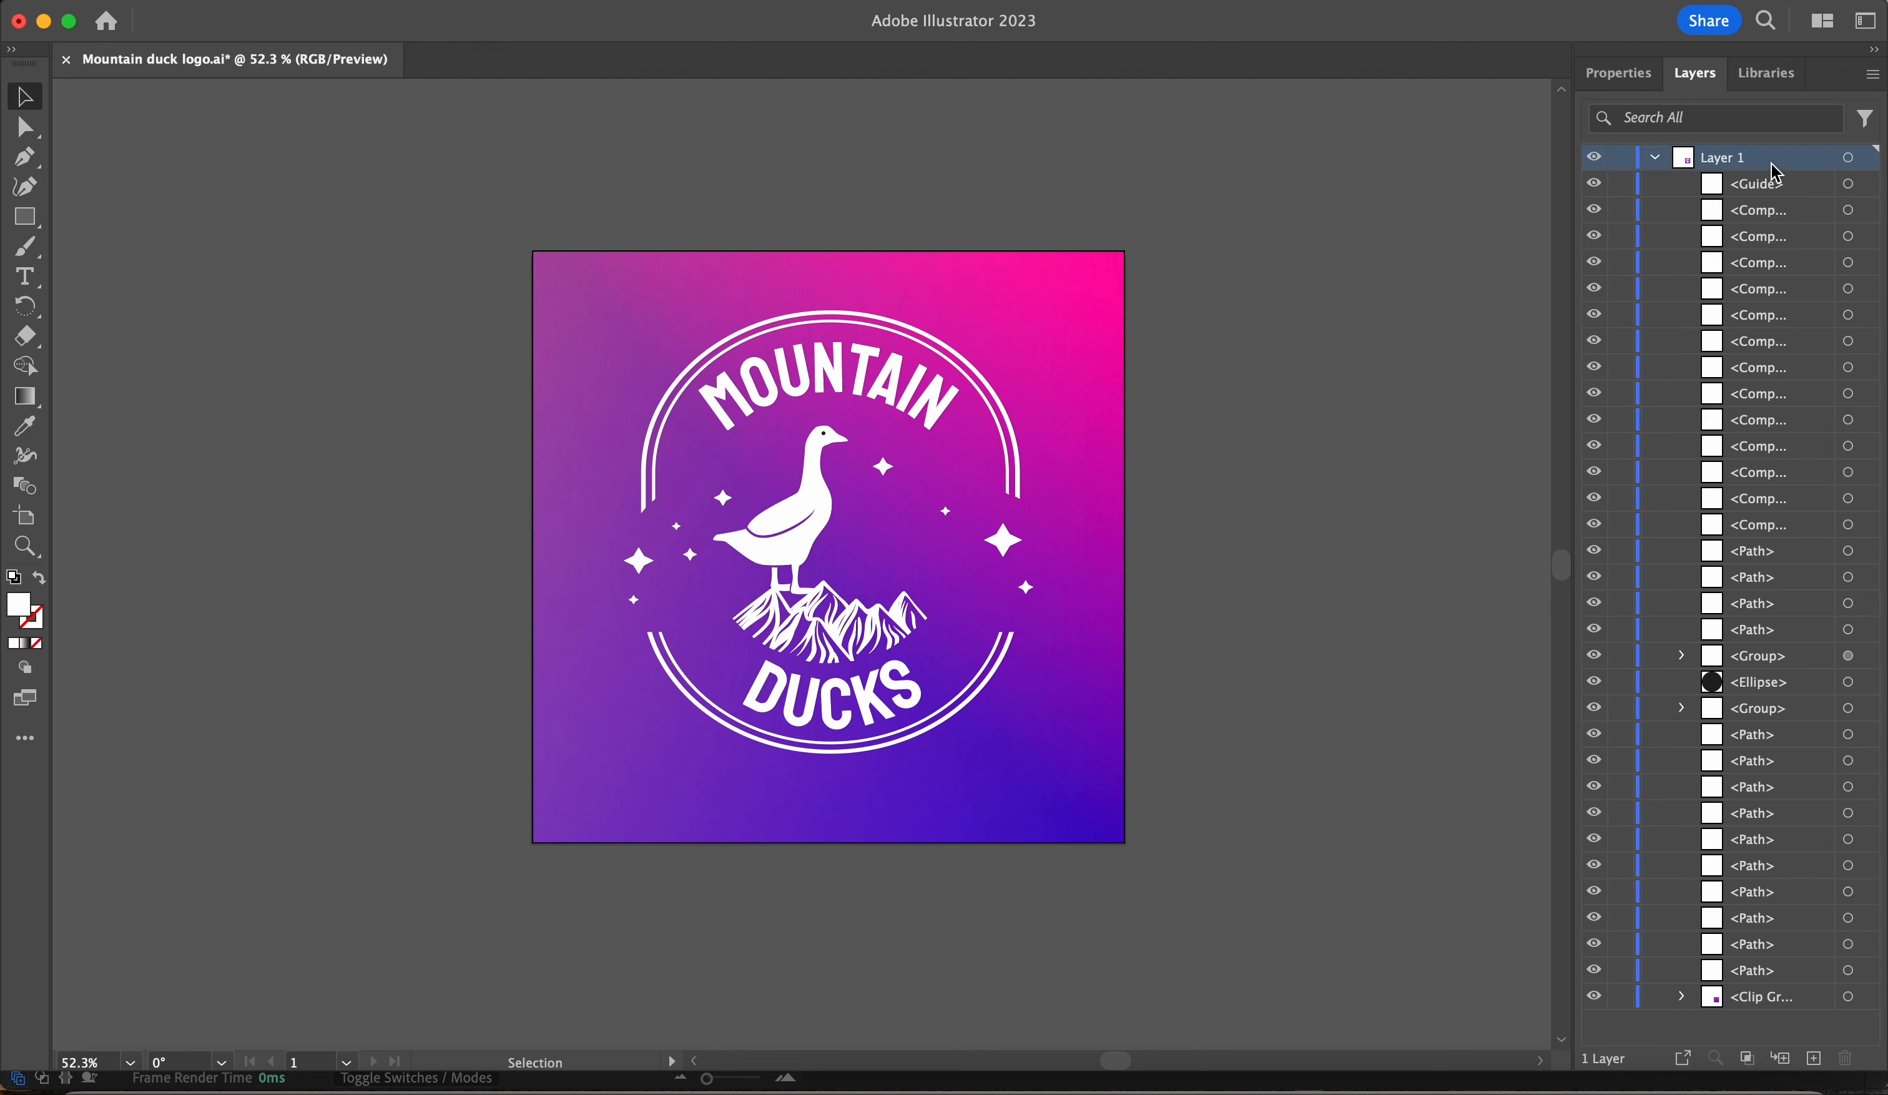
{"action": "left_click", "coordinate": [1872, 74]}
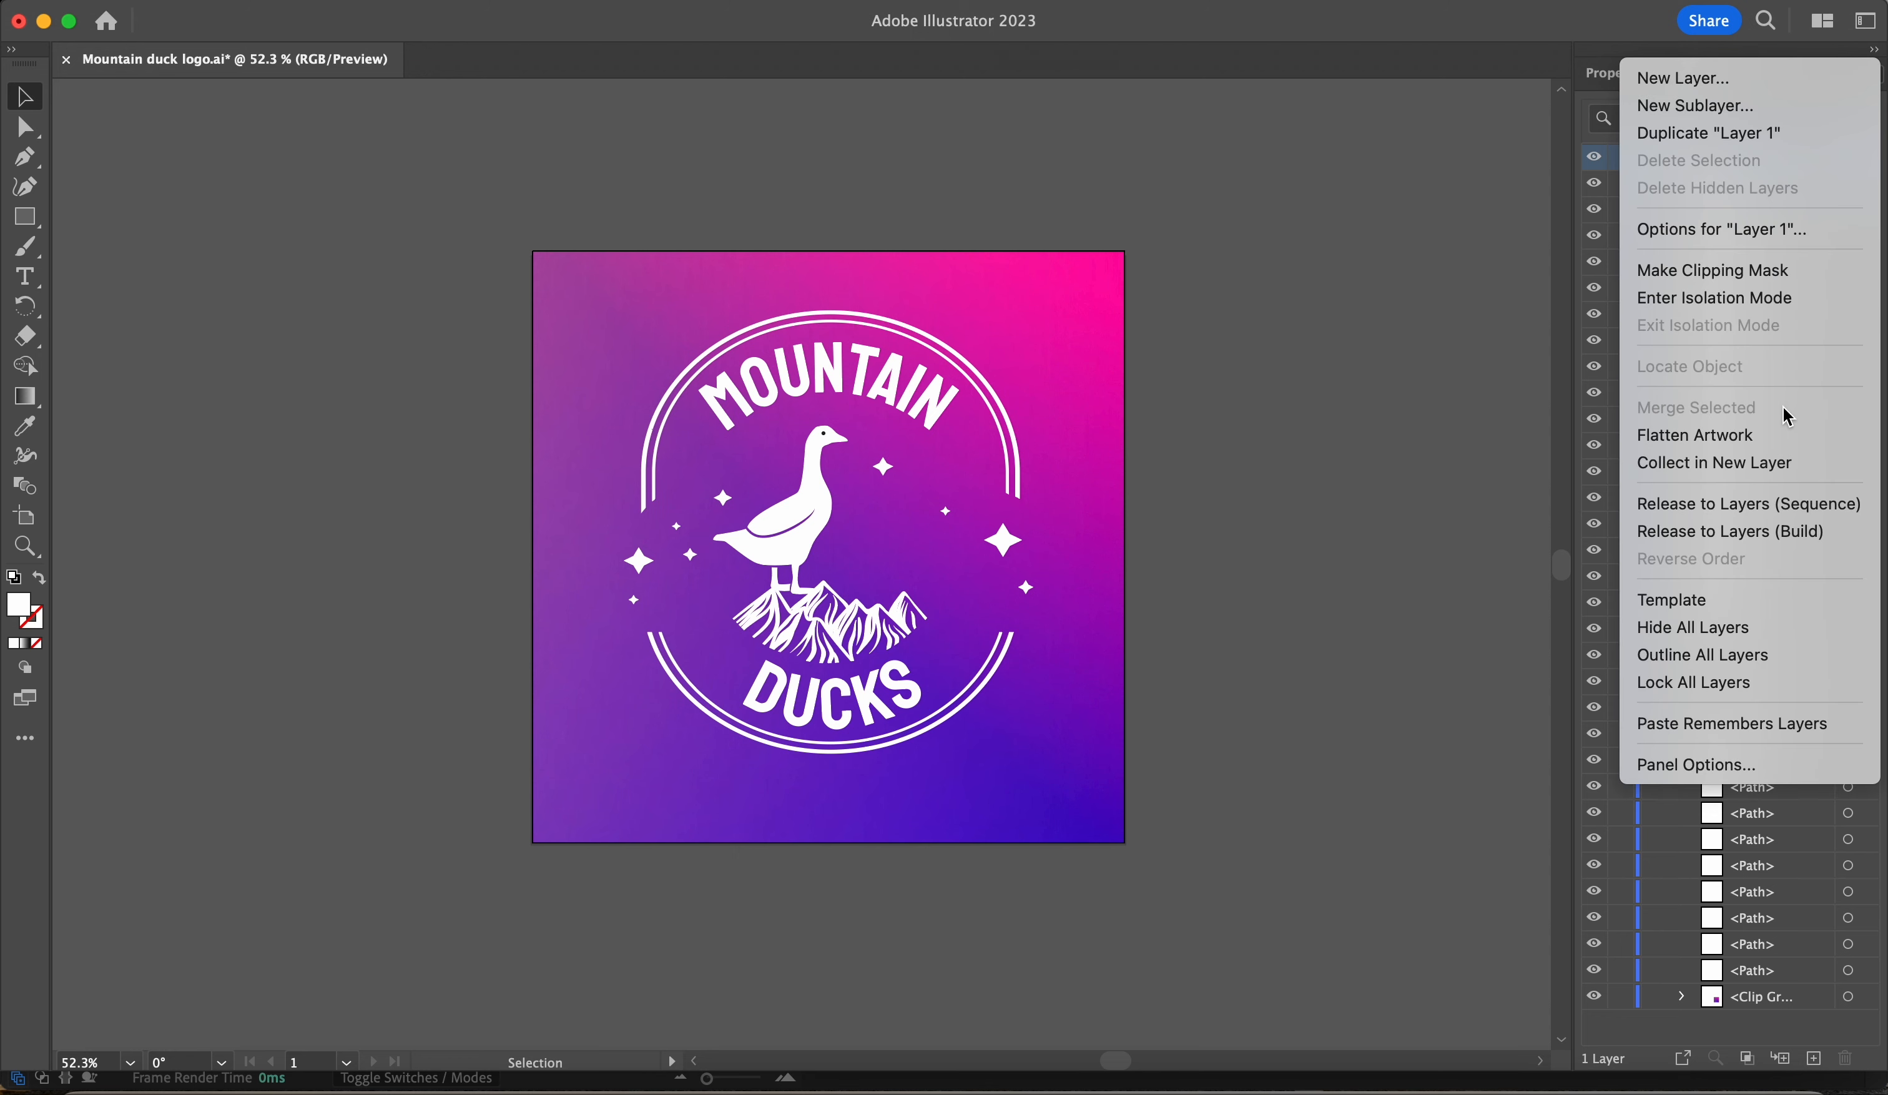
{"action": "left_click", "coordinate": [1717, 505]}
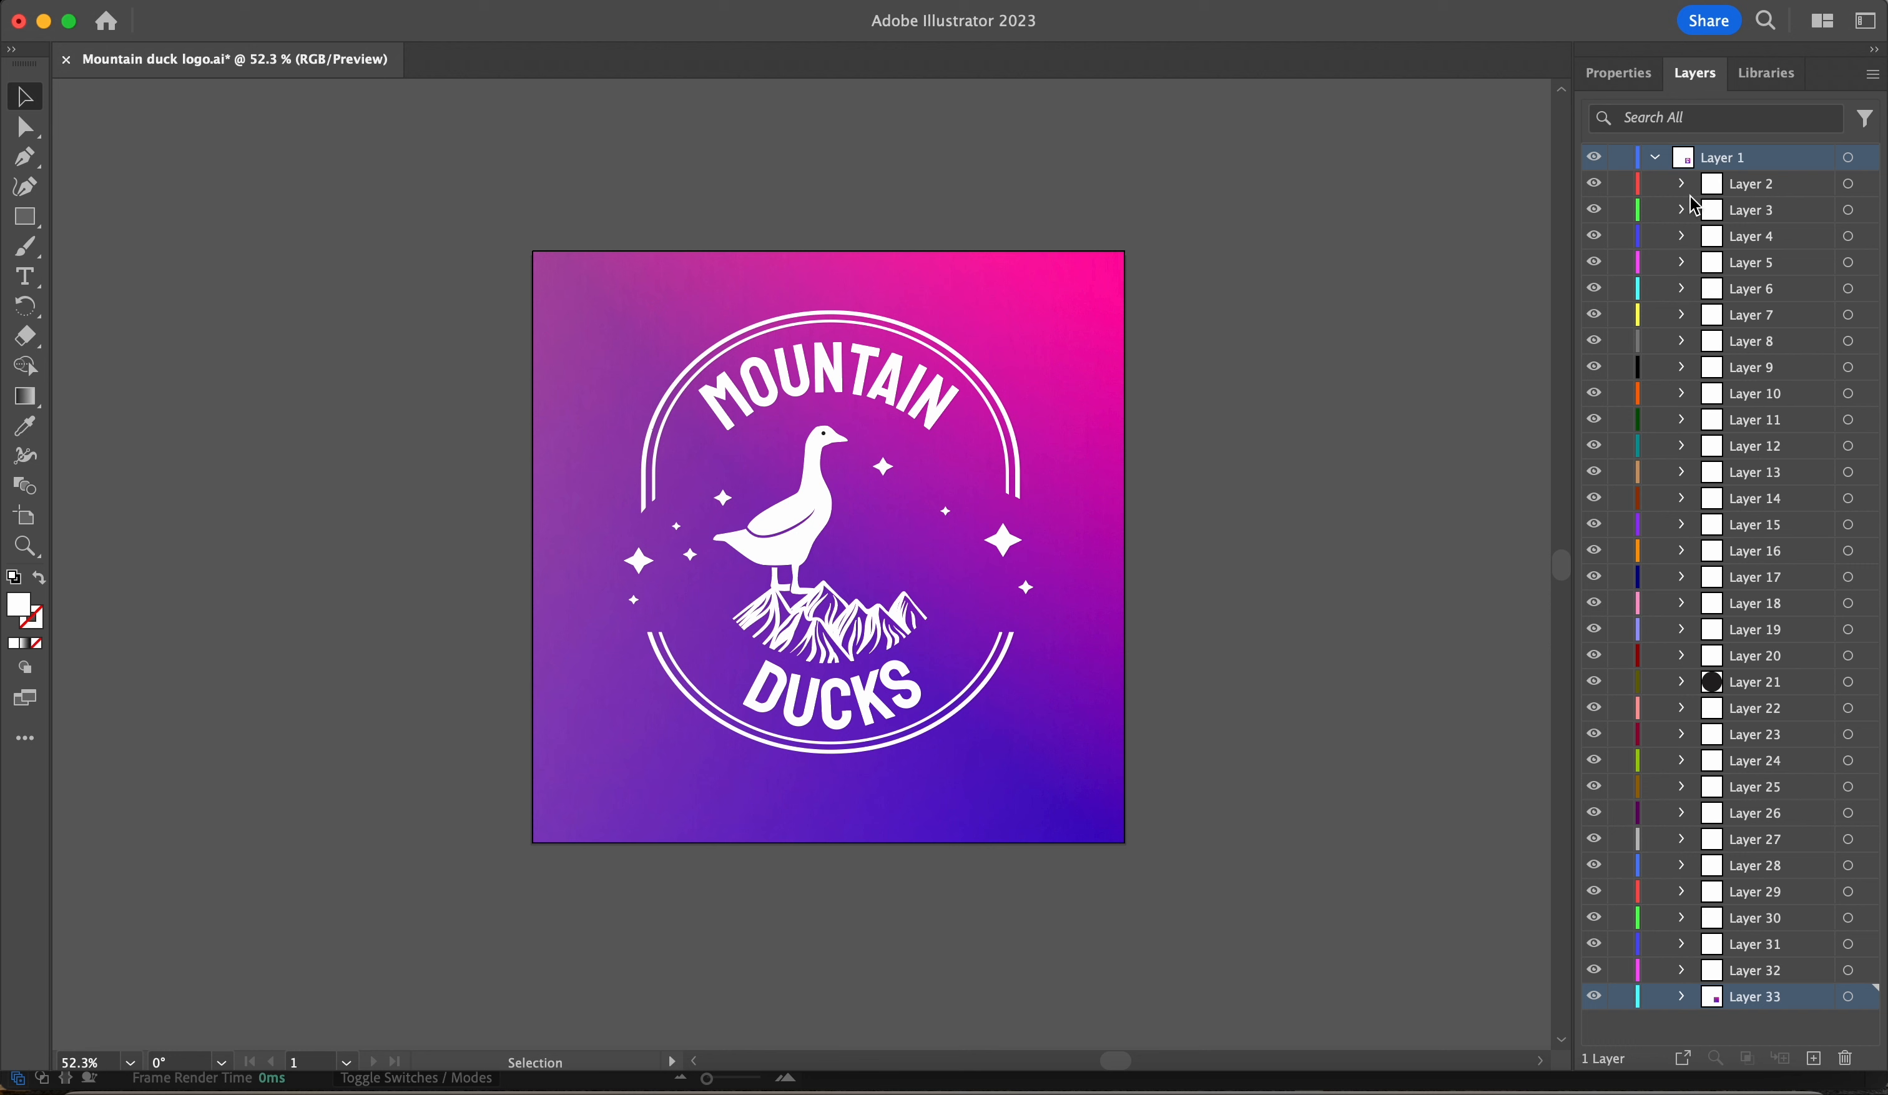
- Move Layers 2 through 32 out of Layer 1 and place them above it as top-level layers
{"action": "left_click", "coordinate": [1739, 190]}
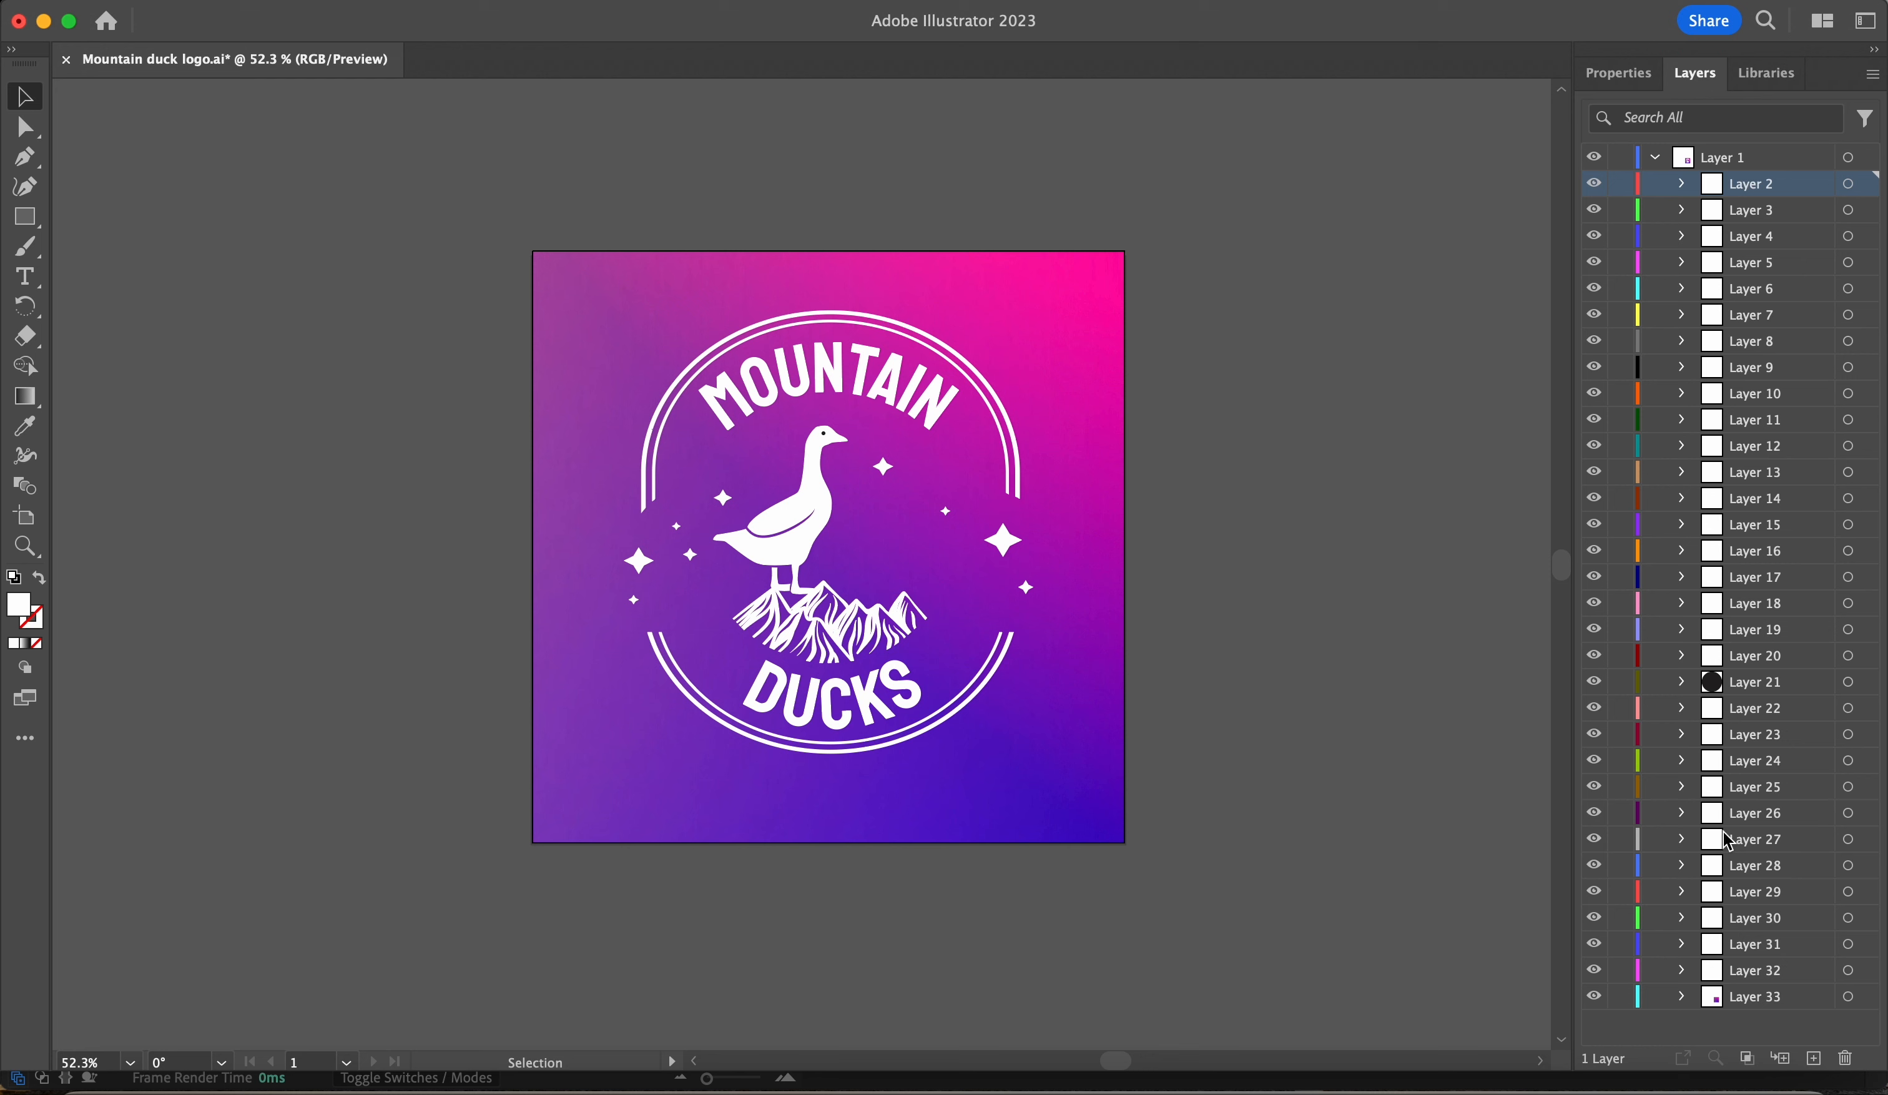
{"action": "left_click", "coordinate": [1740, 972], "text": "shift"}
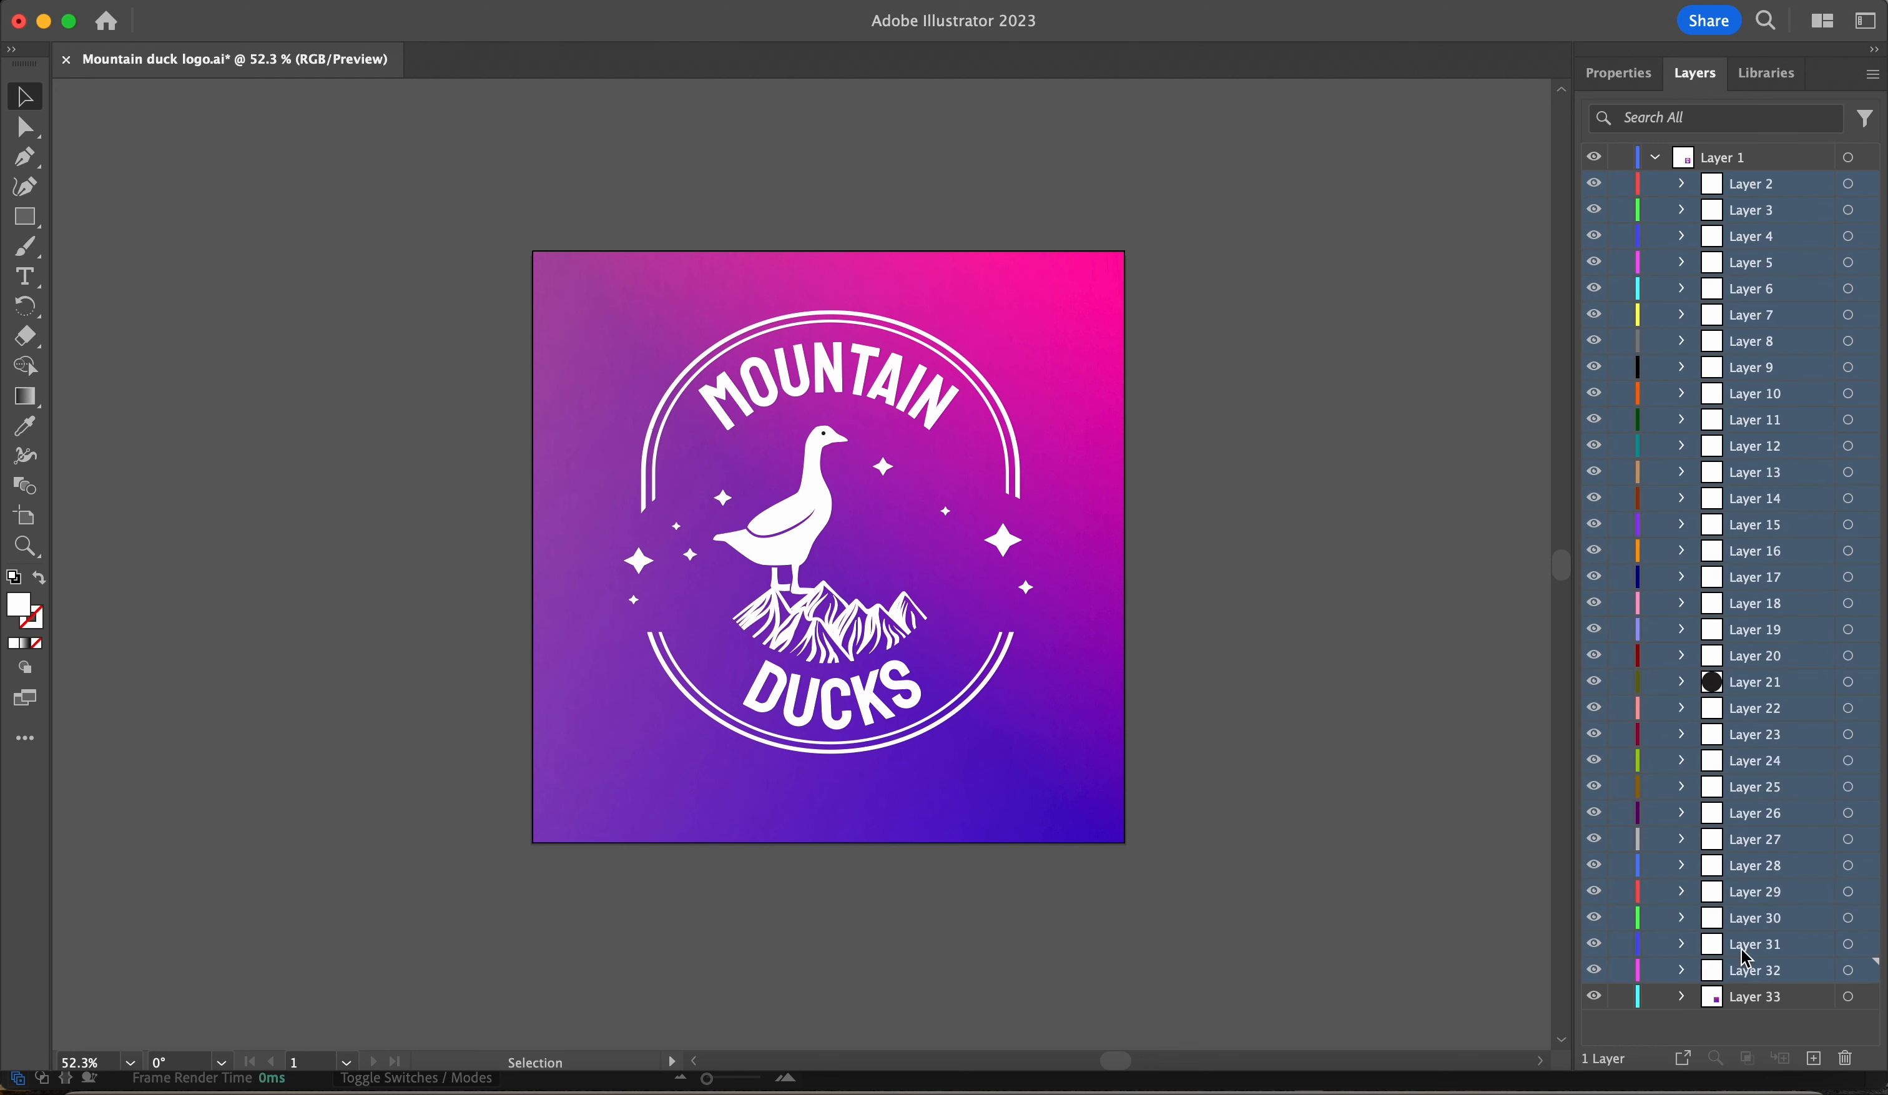
{"action": "left_click_drag", "start_coordinate": [1760, 207], "coordinate": [1726, 151]}
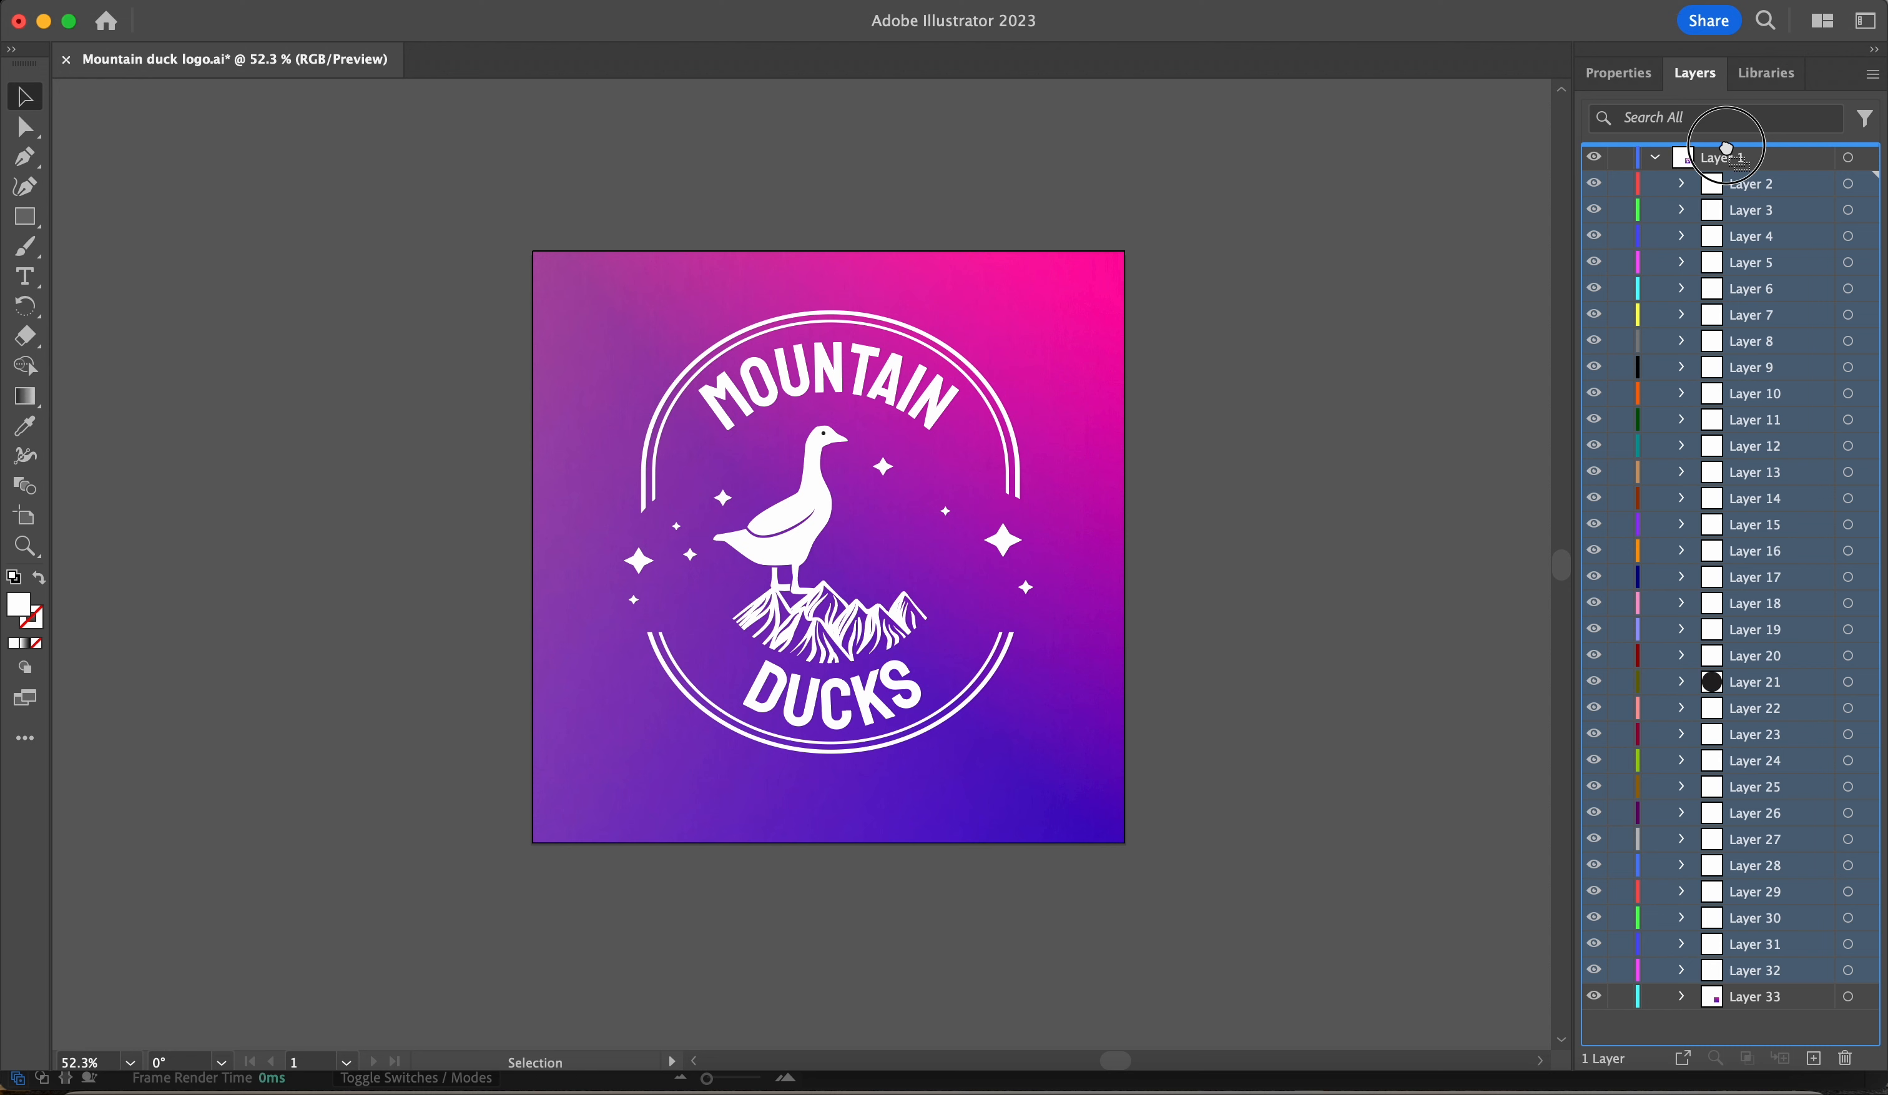
{"action": "left_click_drag", "start_coordinate": [1726, 150], "coordinate": [1726, 144]}
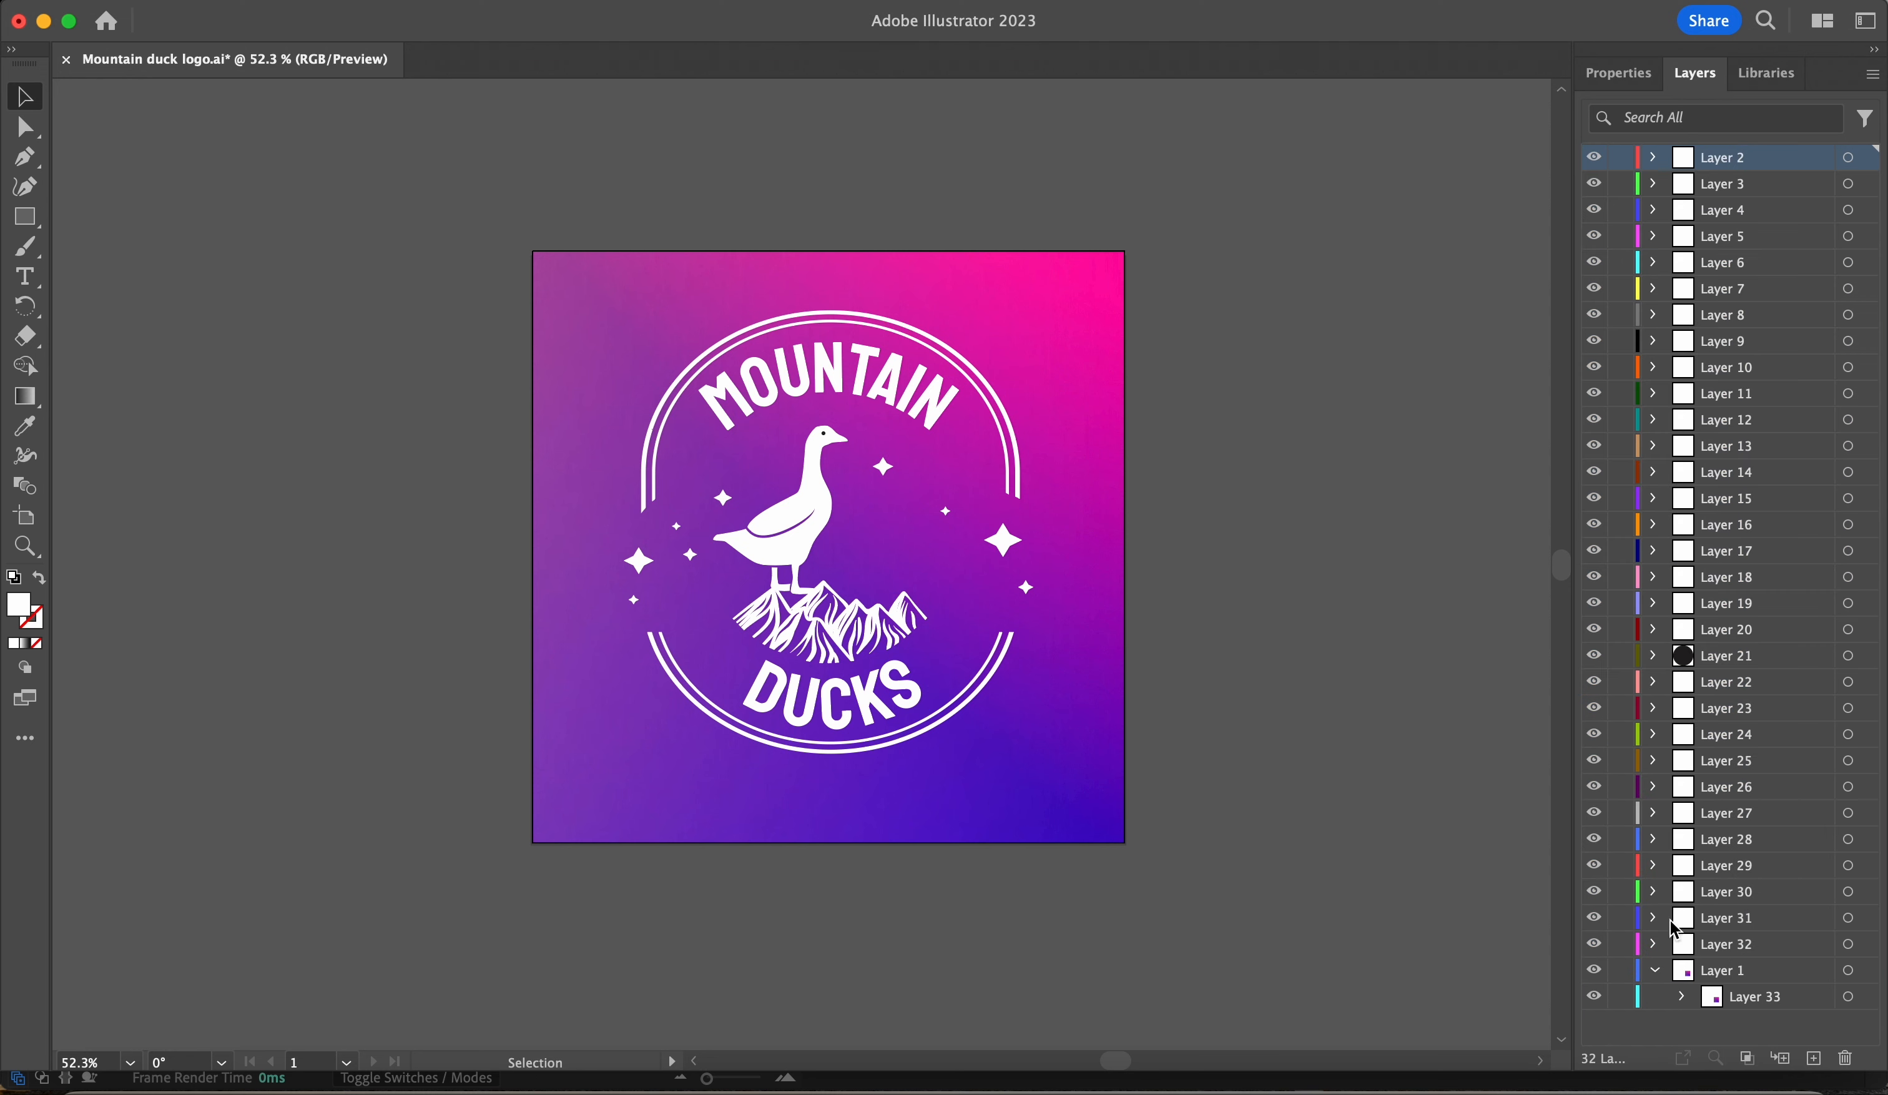
- Toggle the visibility of Layer 1 and several layers above it off and on to check their contents
{"action": "left_click", "coordinate": [1594, 970]}
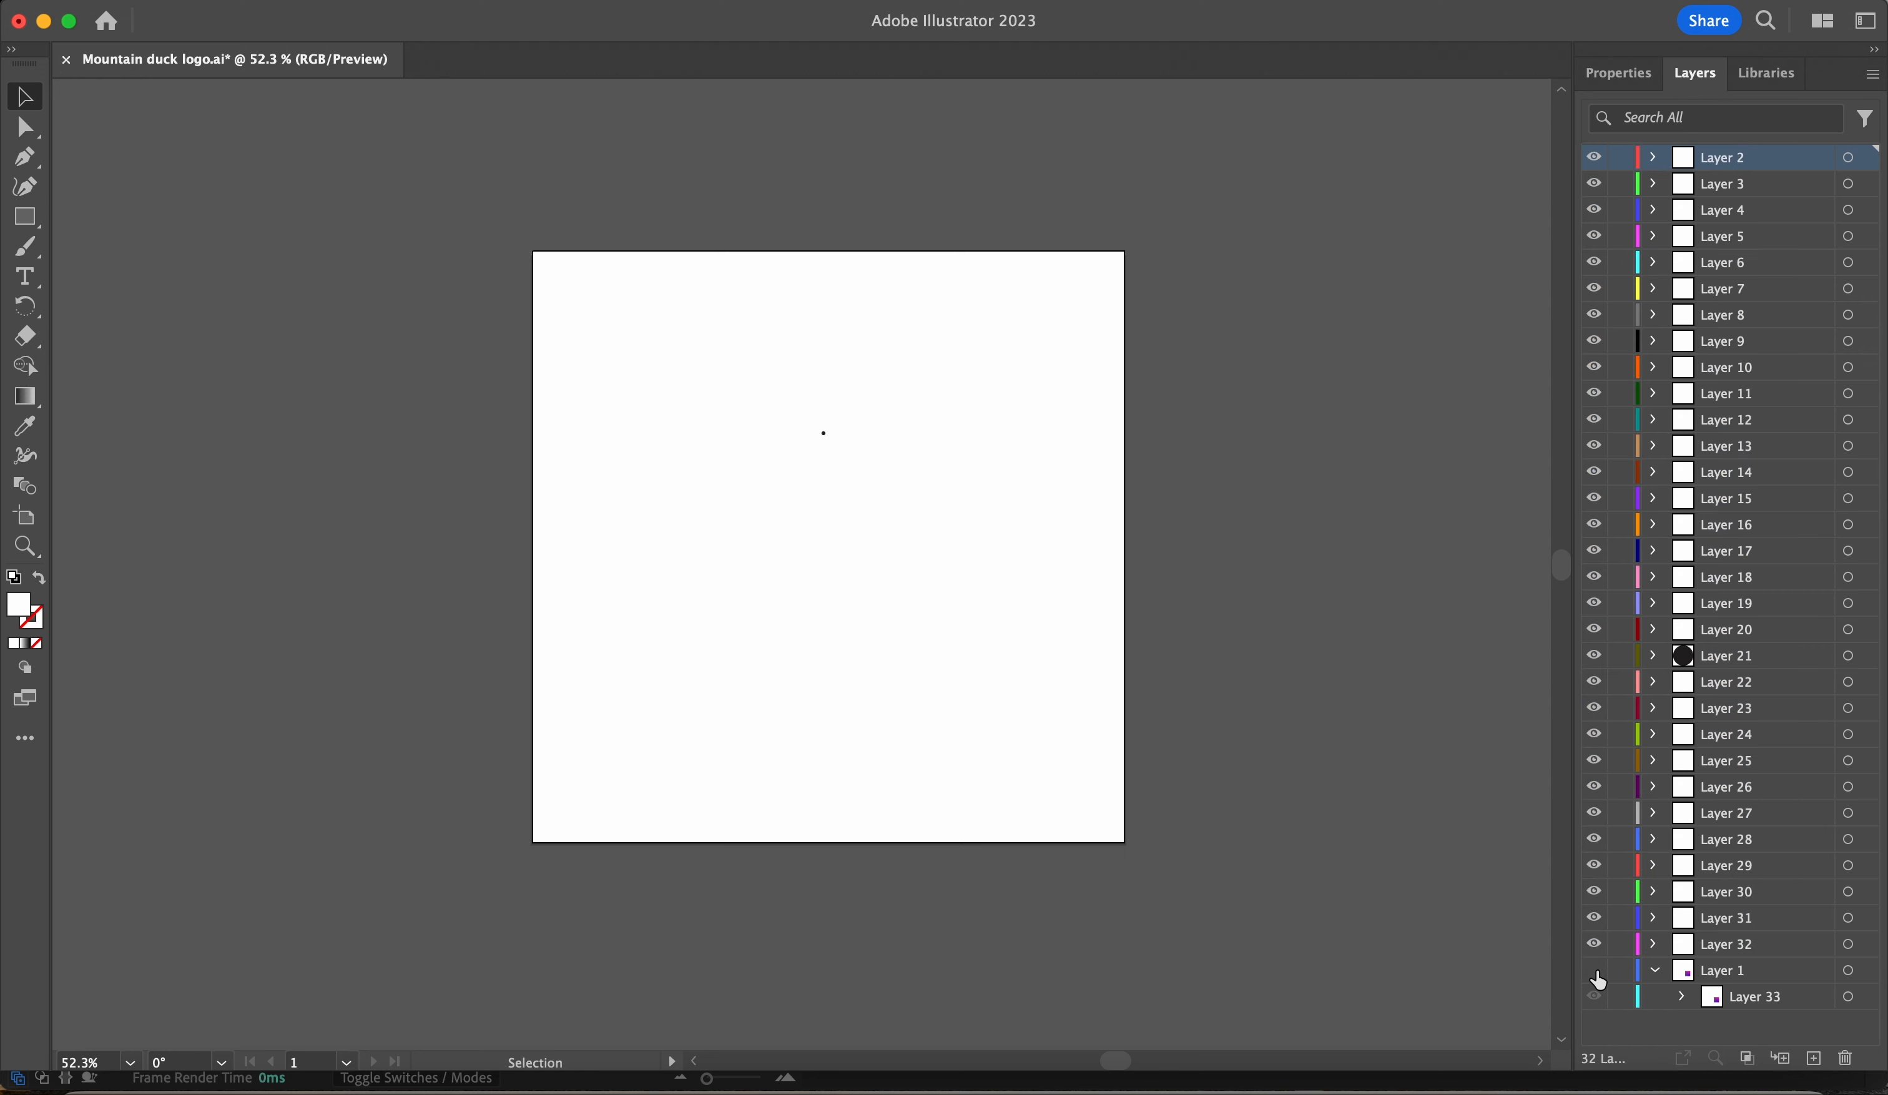
{"action": "left_click", "coordinate": [1595, 971]}
{"action": "left_click", "coordinate": [1595, 939]}
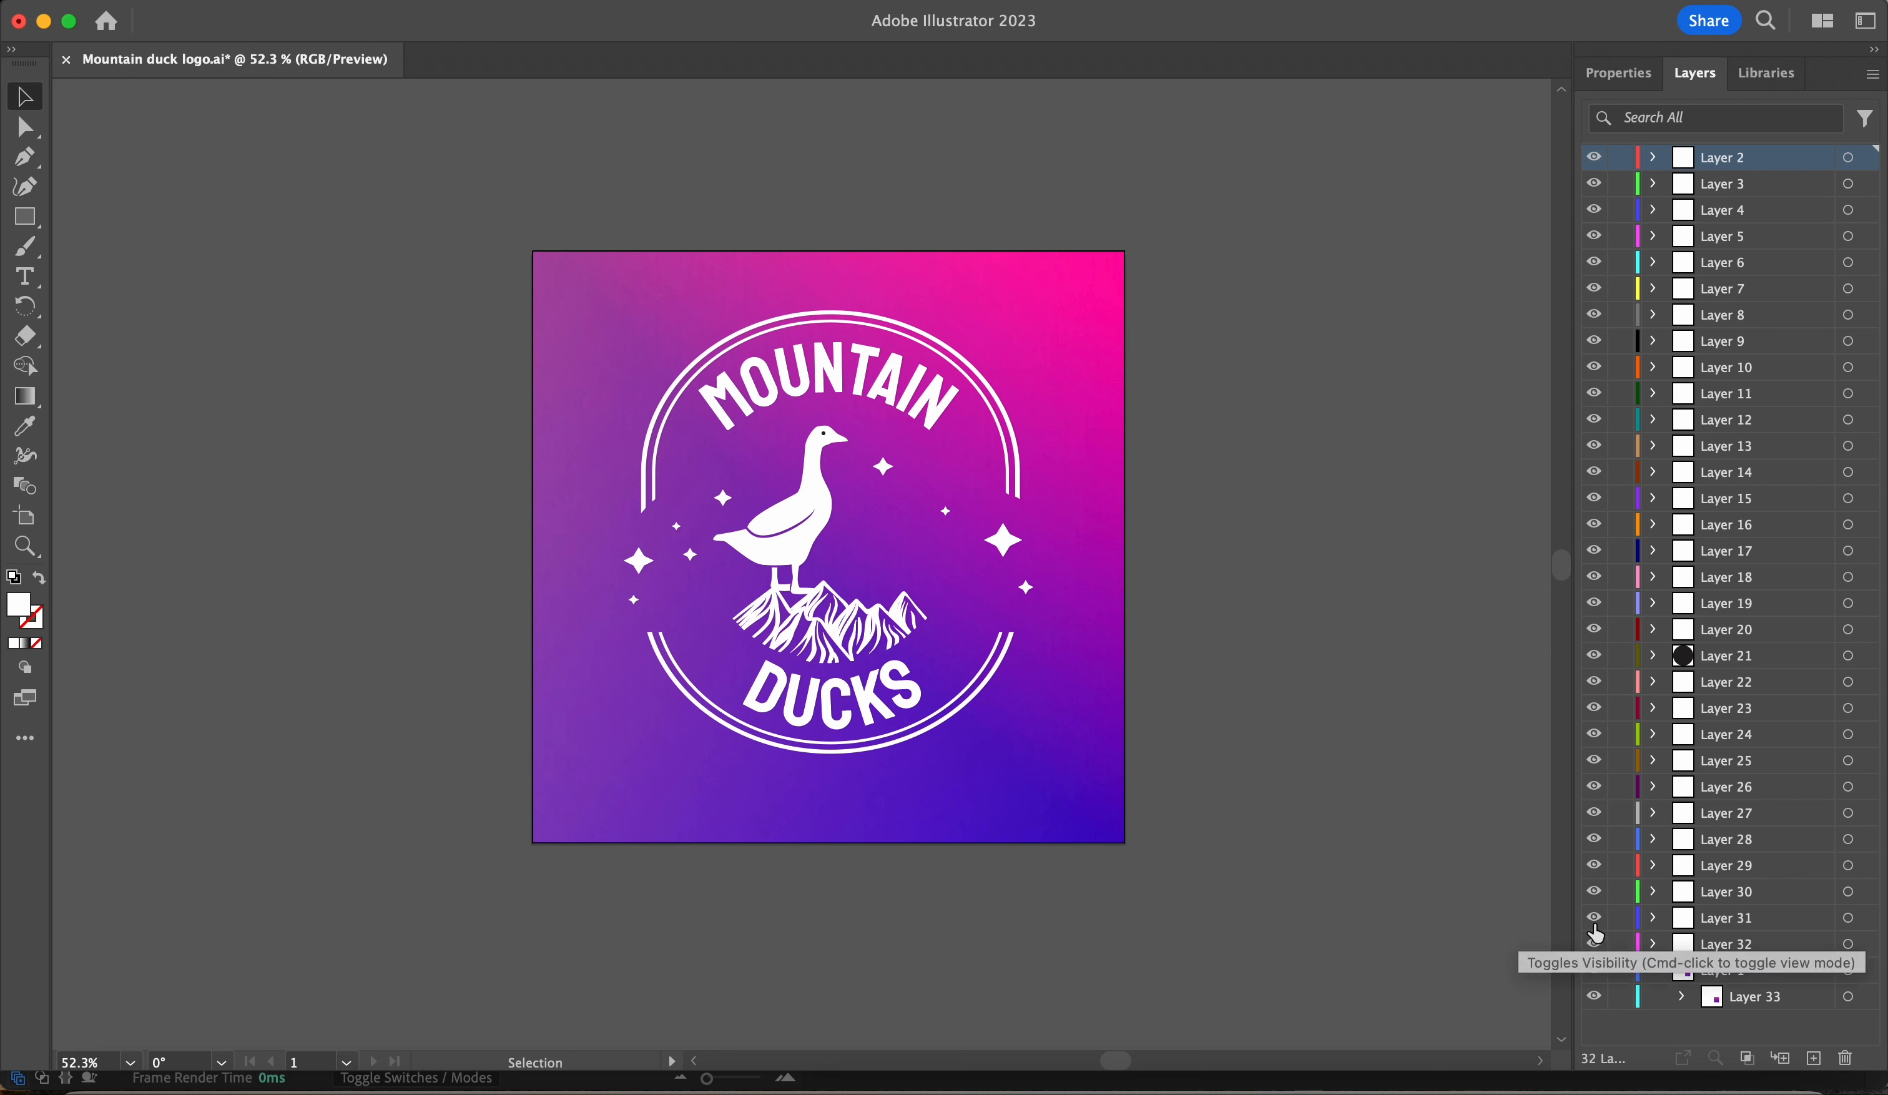
{"action": "left_click", "coordinate": [1594, 925]}
{"action": "left_click", "coordinate": [1594, 926]}
{"action": "left_click", "coordinate": [1595, 895]}
{"action": "left_click", "coordinate": [1595, 895]}
{"action": "left_click", "coordinate": [1595, 870]}
{"action": "left_click", "coordinate": [1595, 867]}
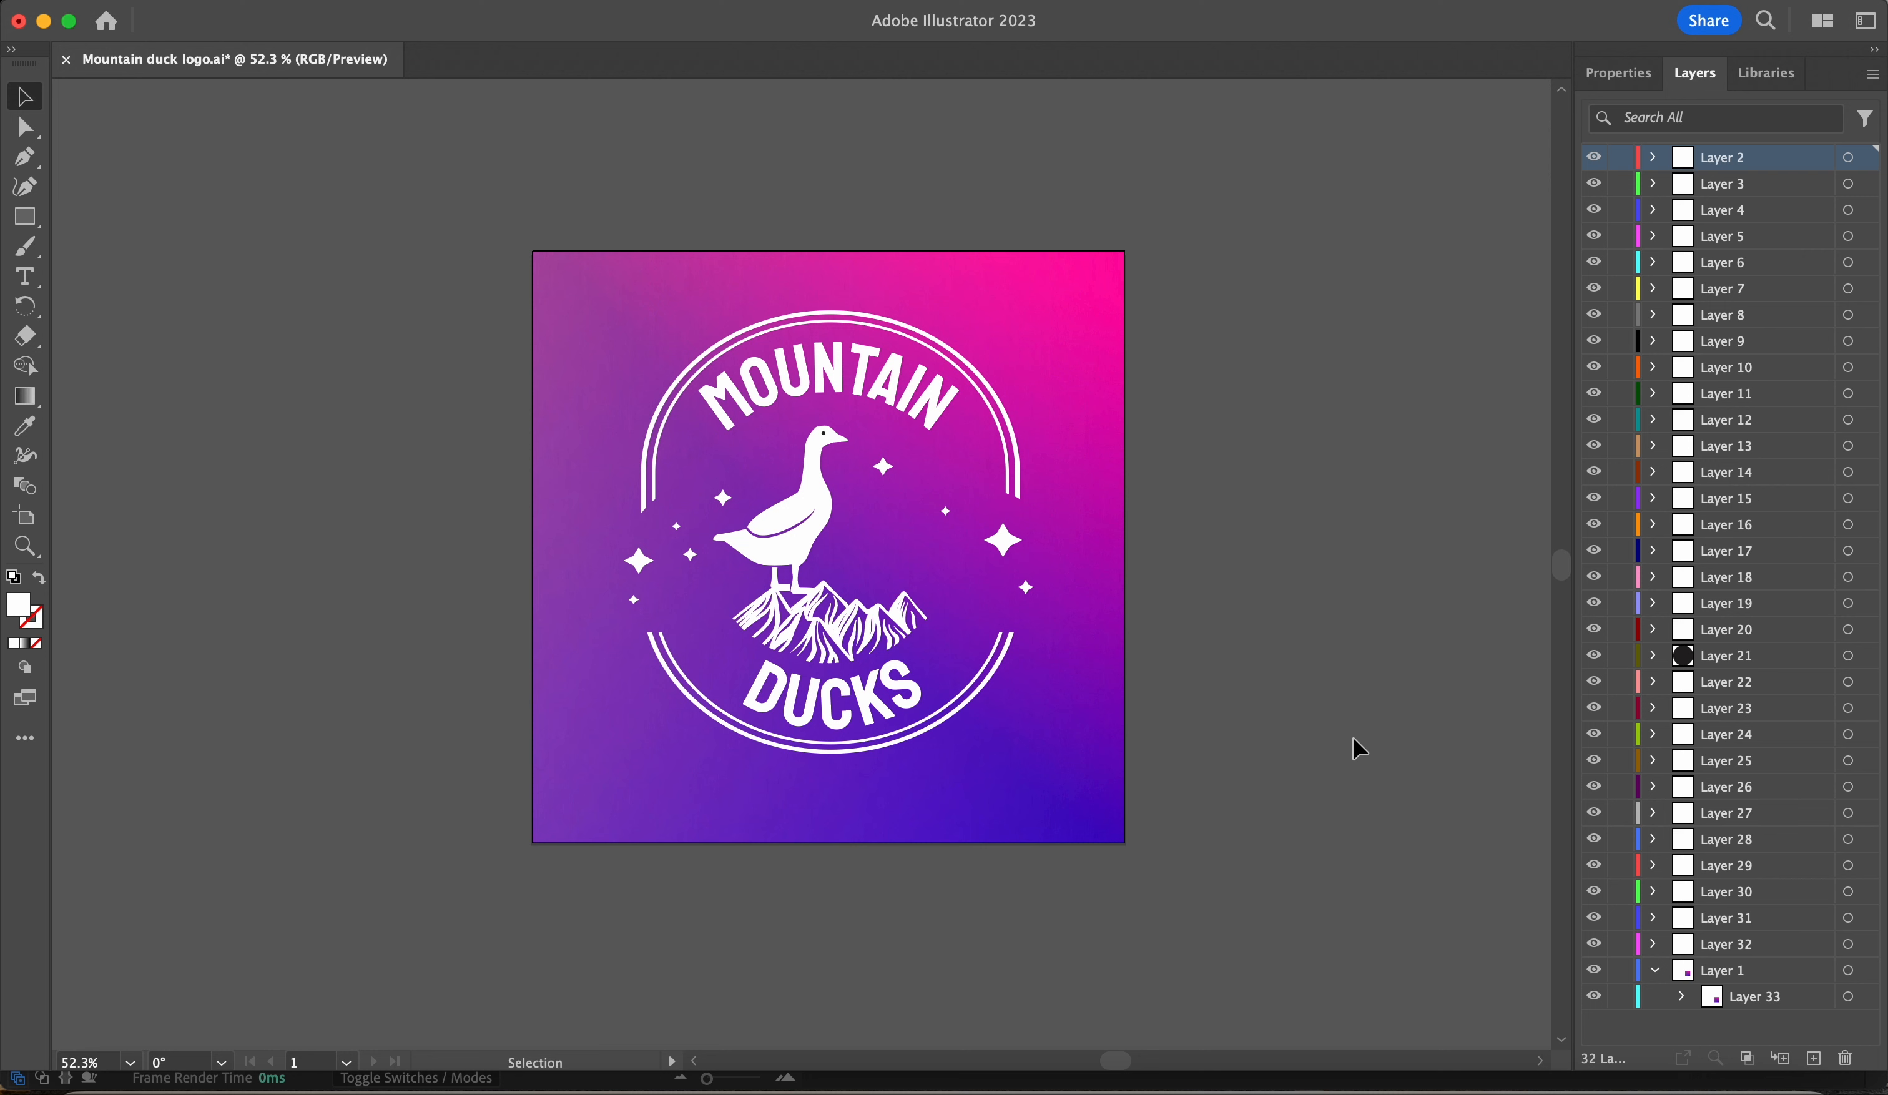
- Save the Mountain duck logo file and switch to After Effects
{"action": "key", "text": "a"}
{"action": "key", "text": "super+s"}
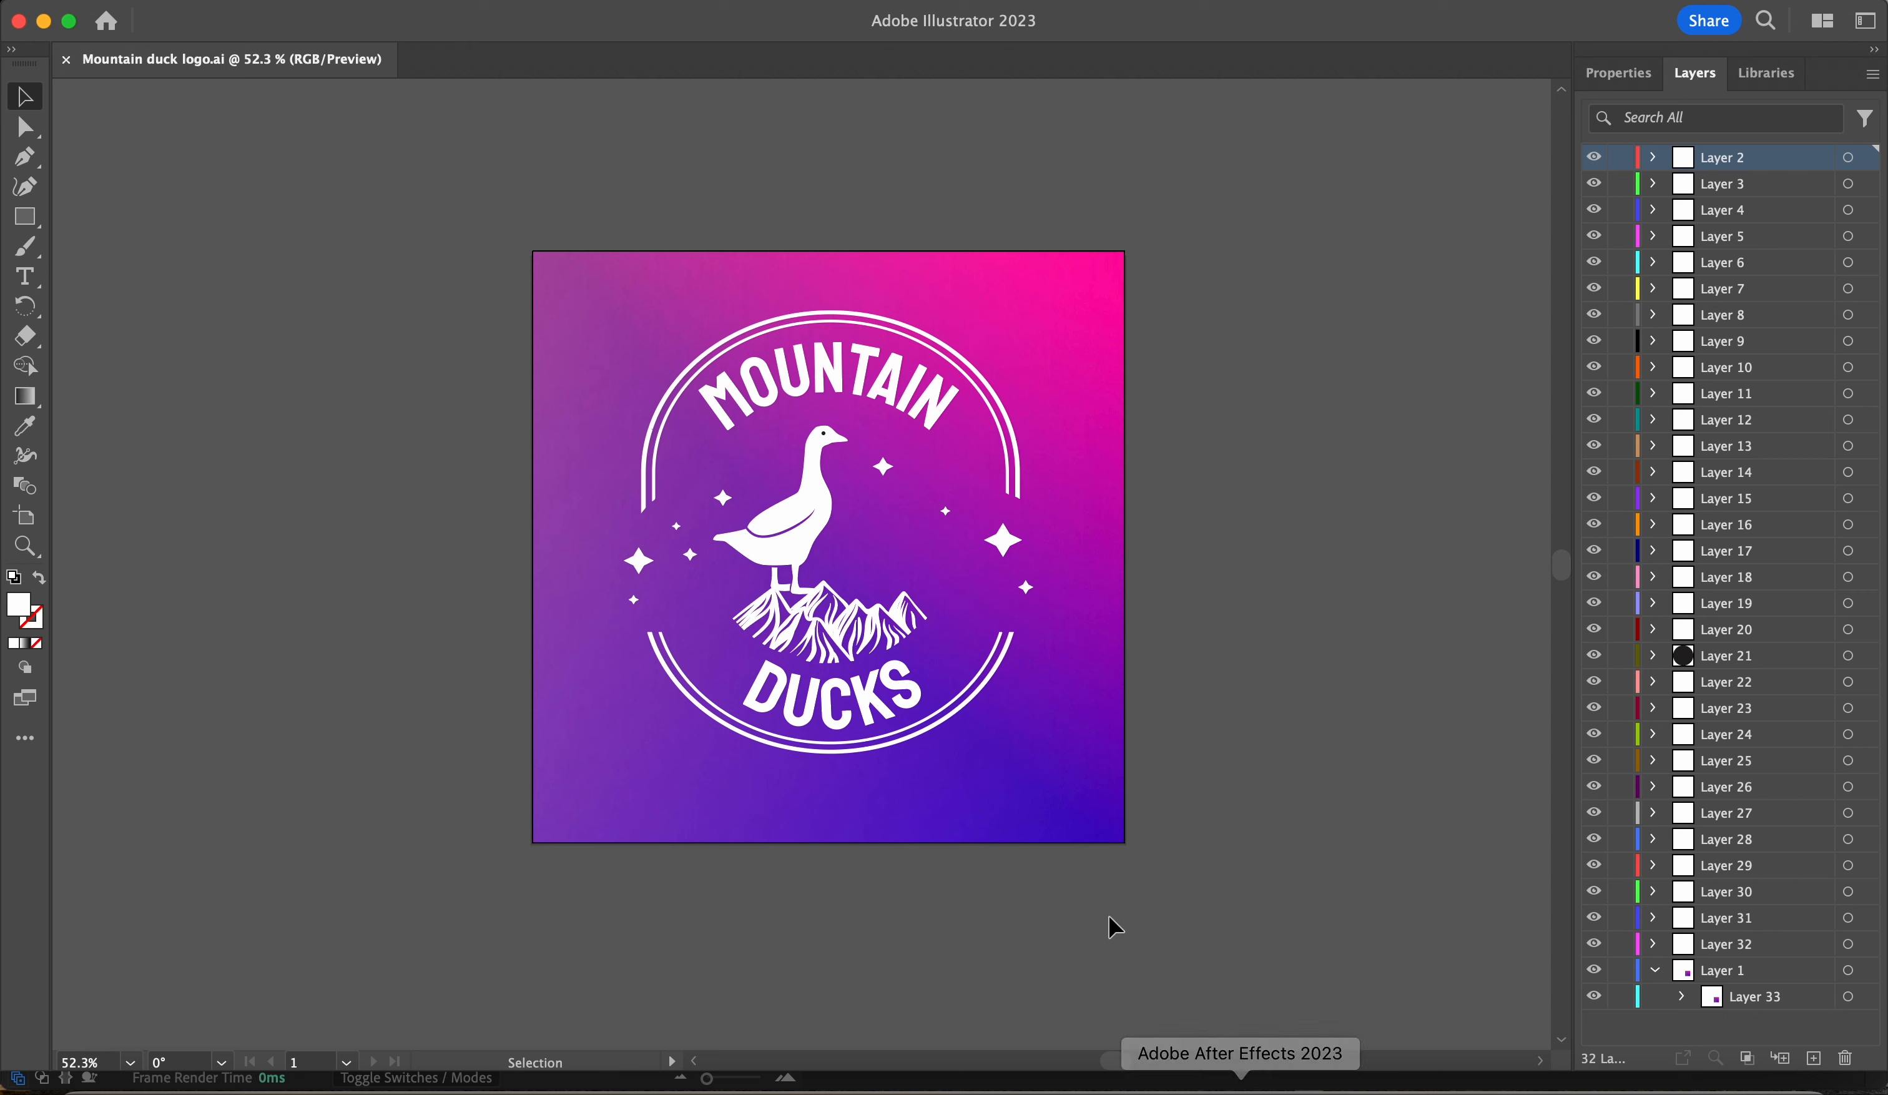
{"action": "left_click", "coordinate": [1240, 1087]}
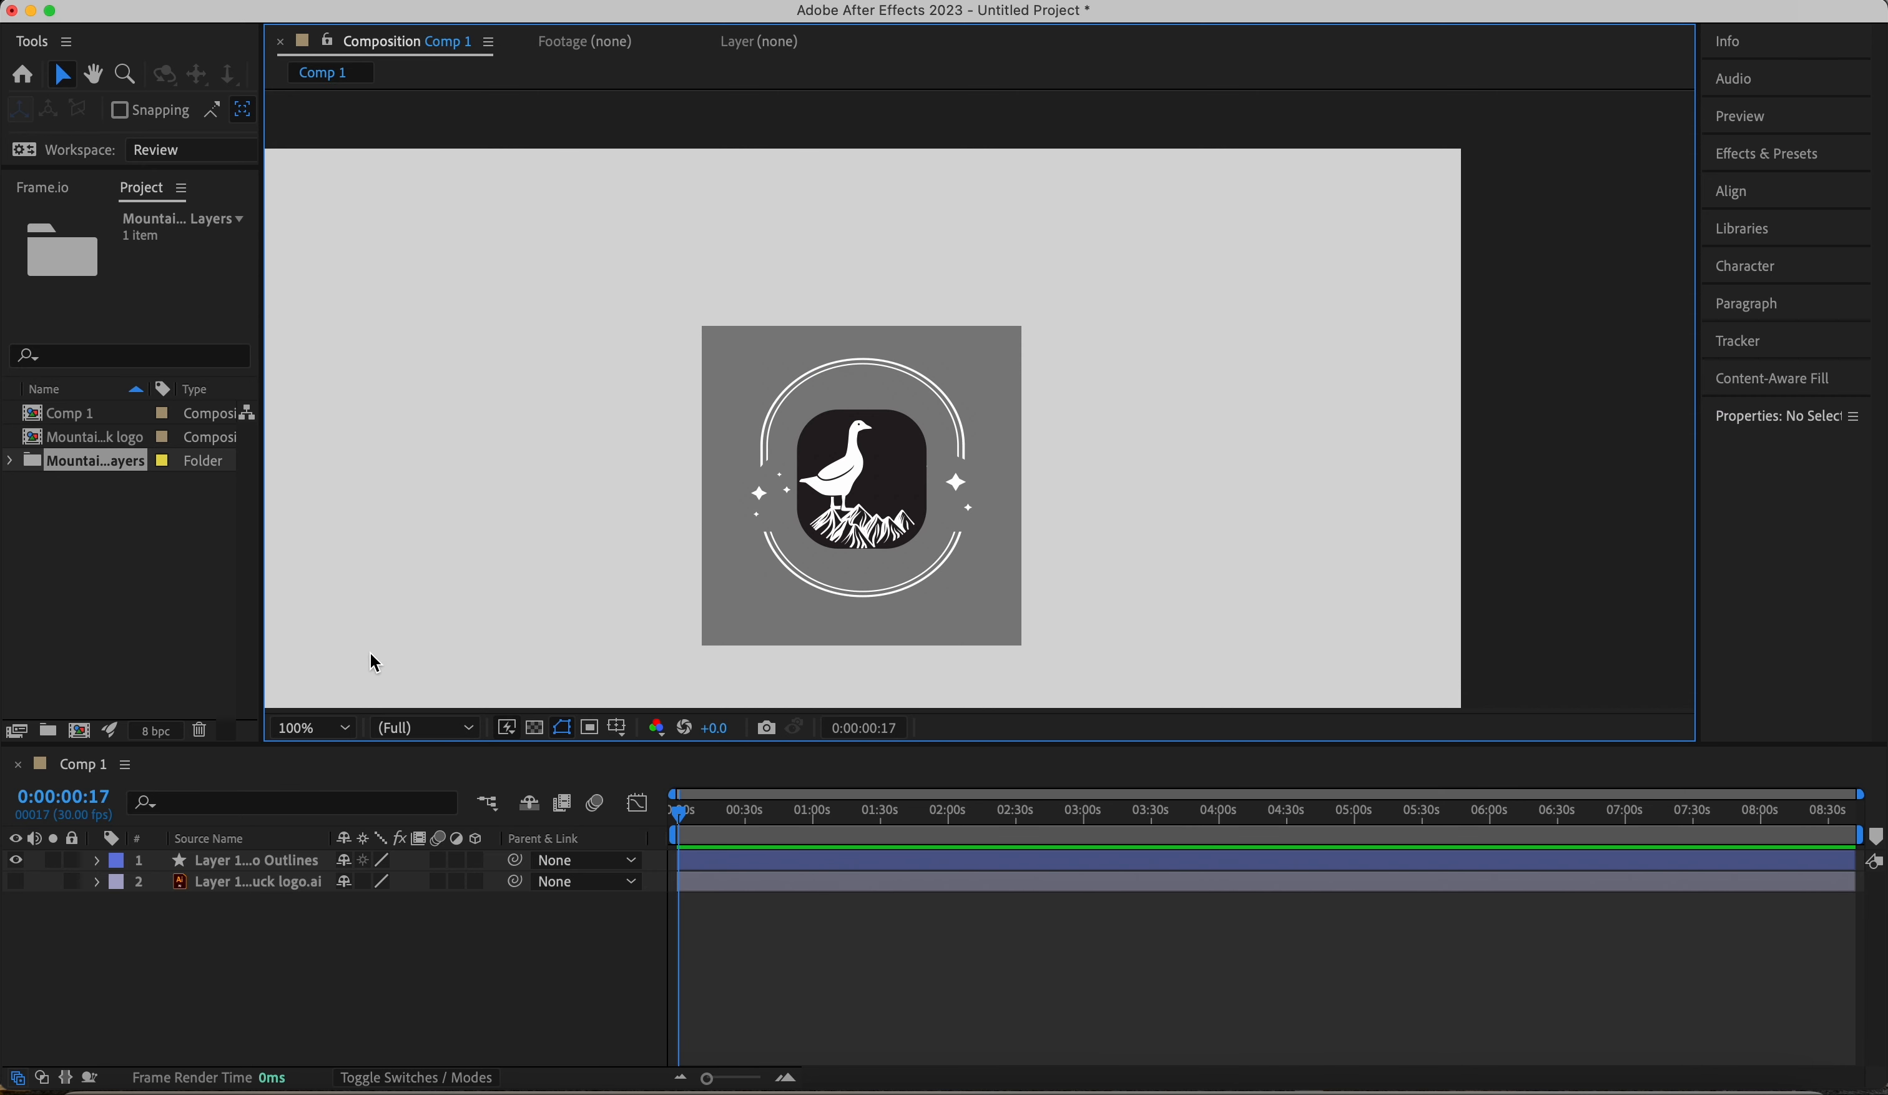
- Delete the previously imported Mountain duck logo composition and its layers folder from the project
{"action": "left_click", "coordinate": [104, 444]}
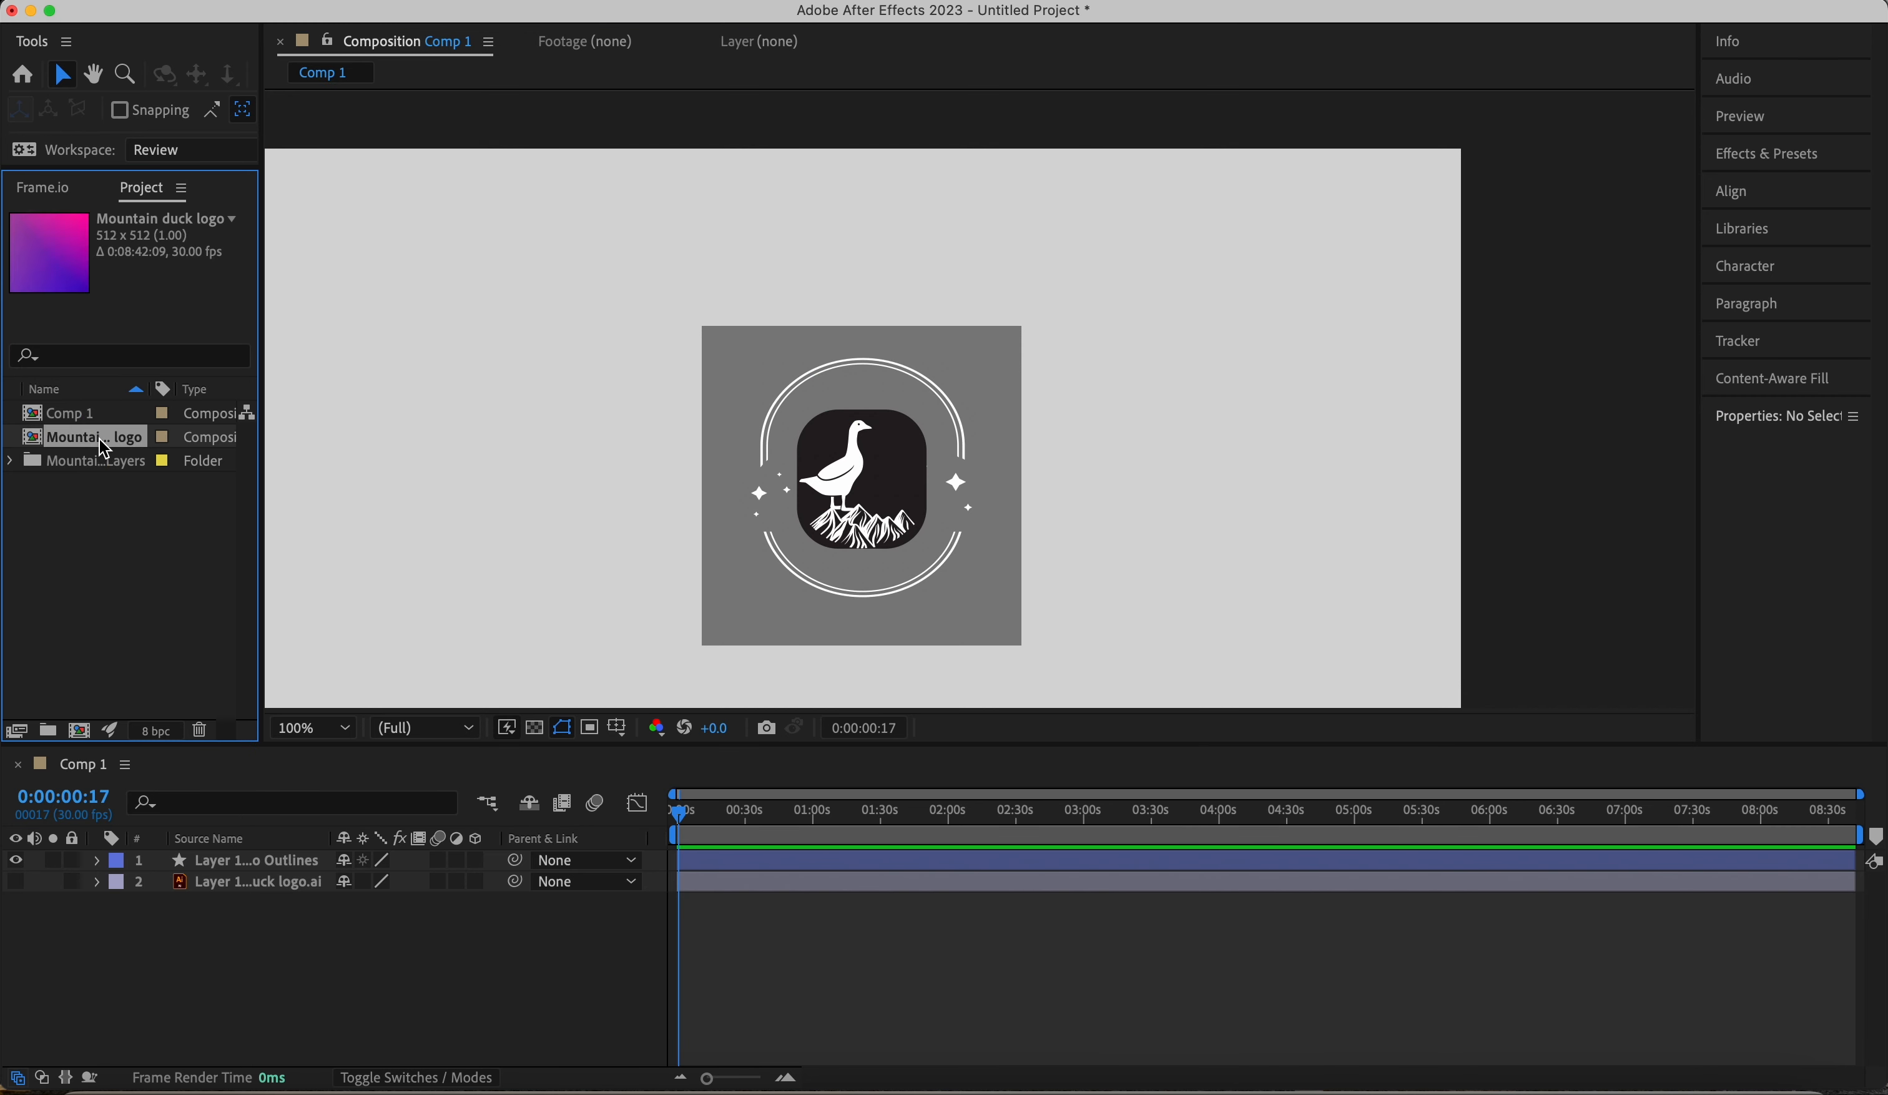
{"action": "key", "text": "Delete"}
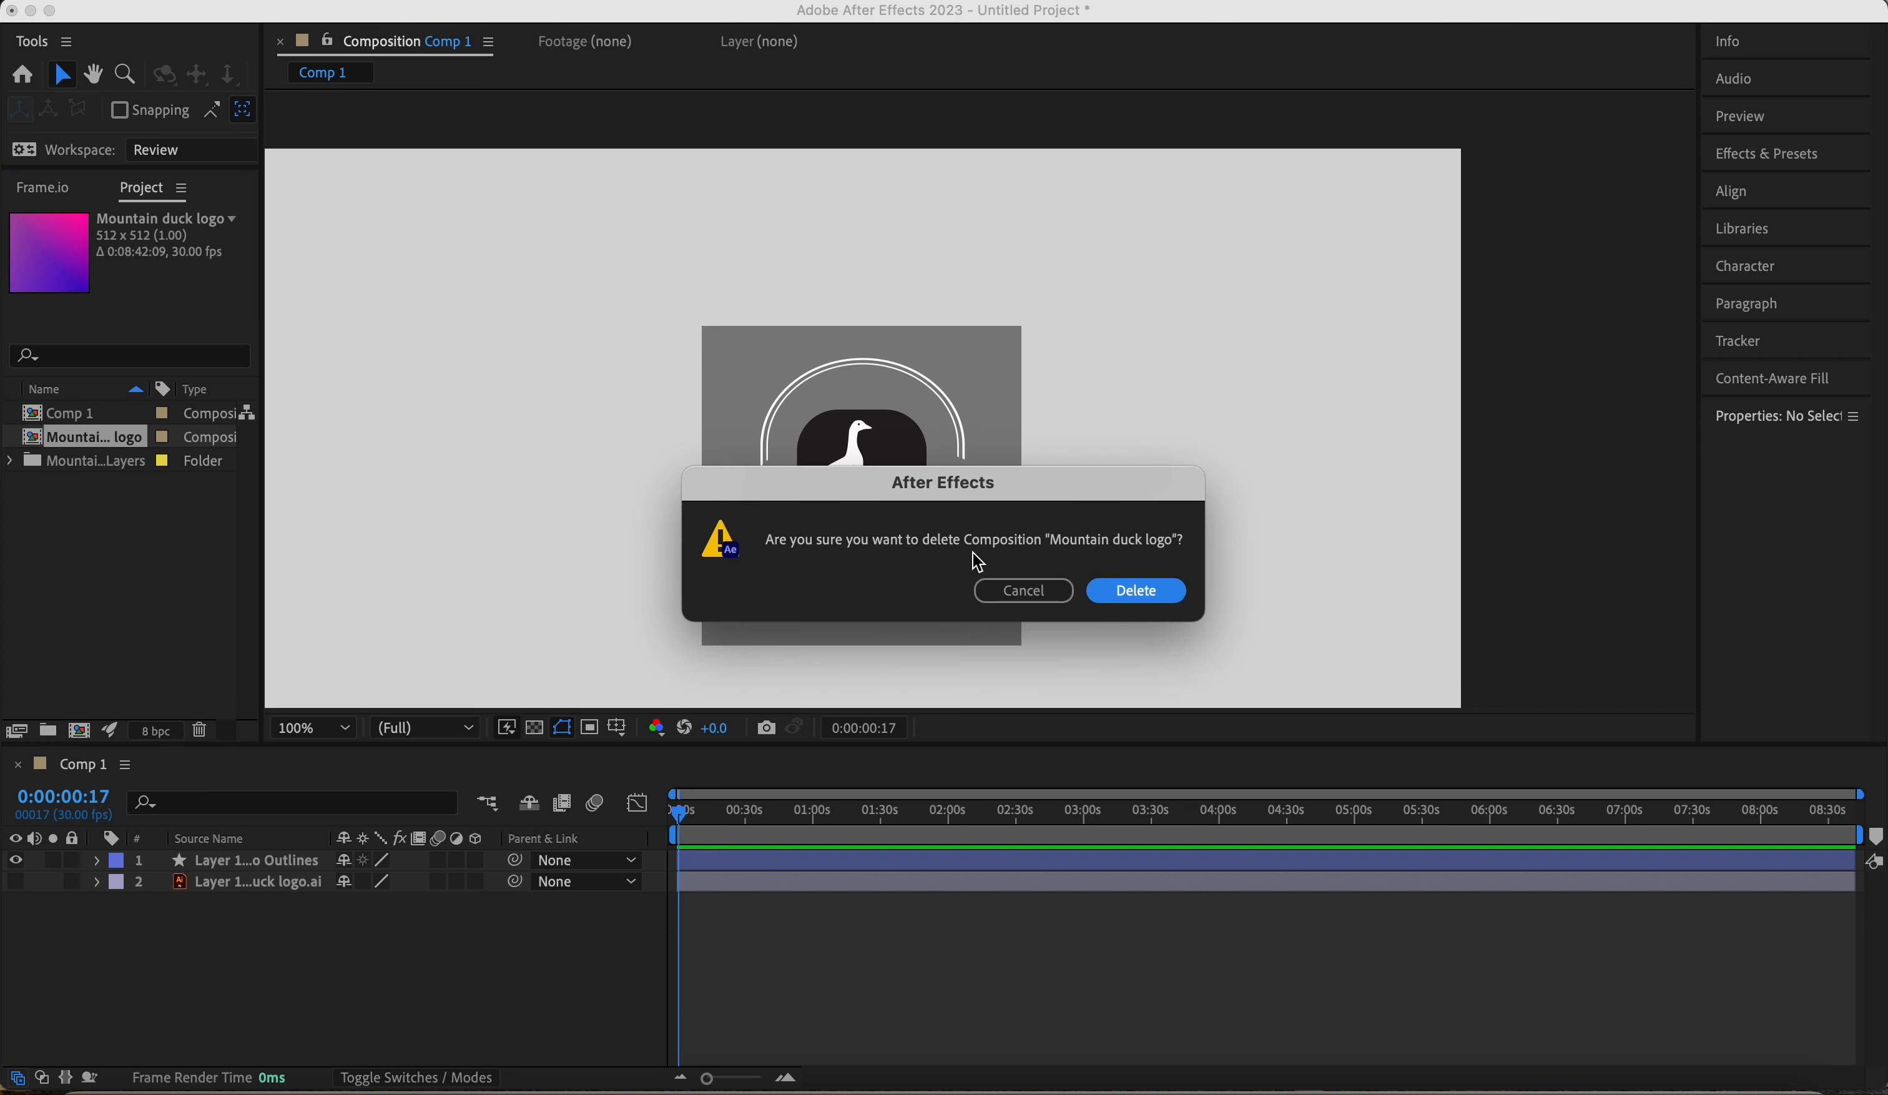
{"action": "left_click", "coordinate": [1132, 599]}
{"action": "left_click", "coordinate": [114, 442]}
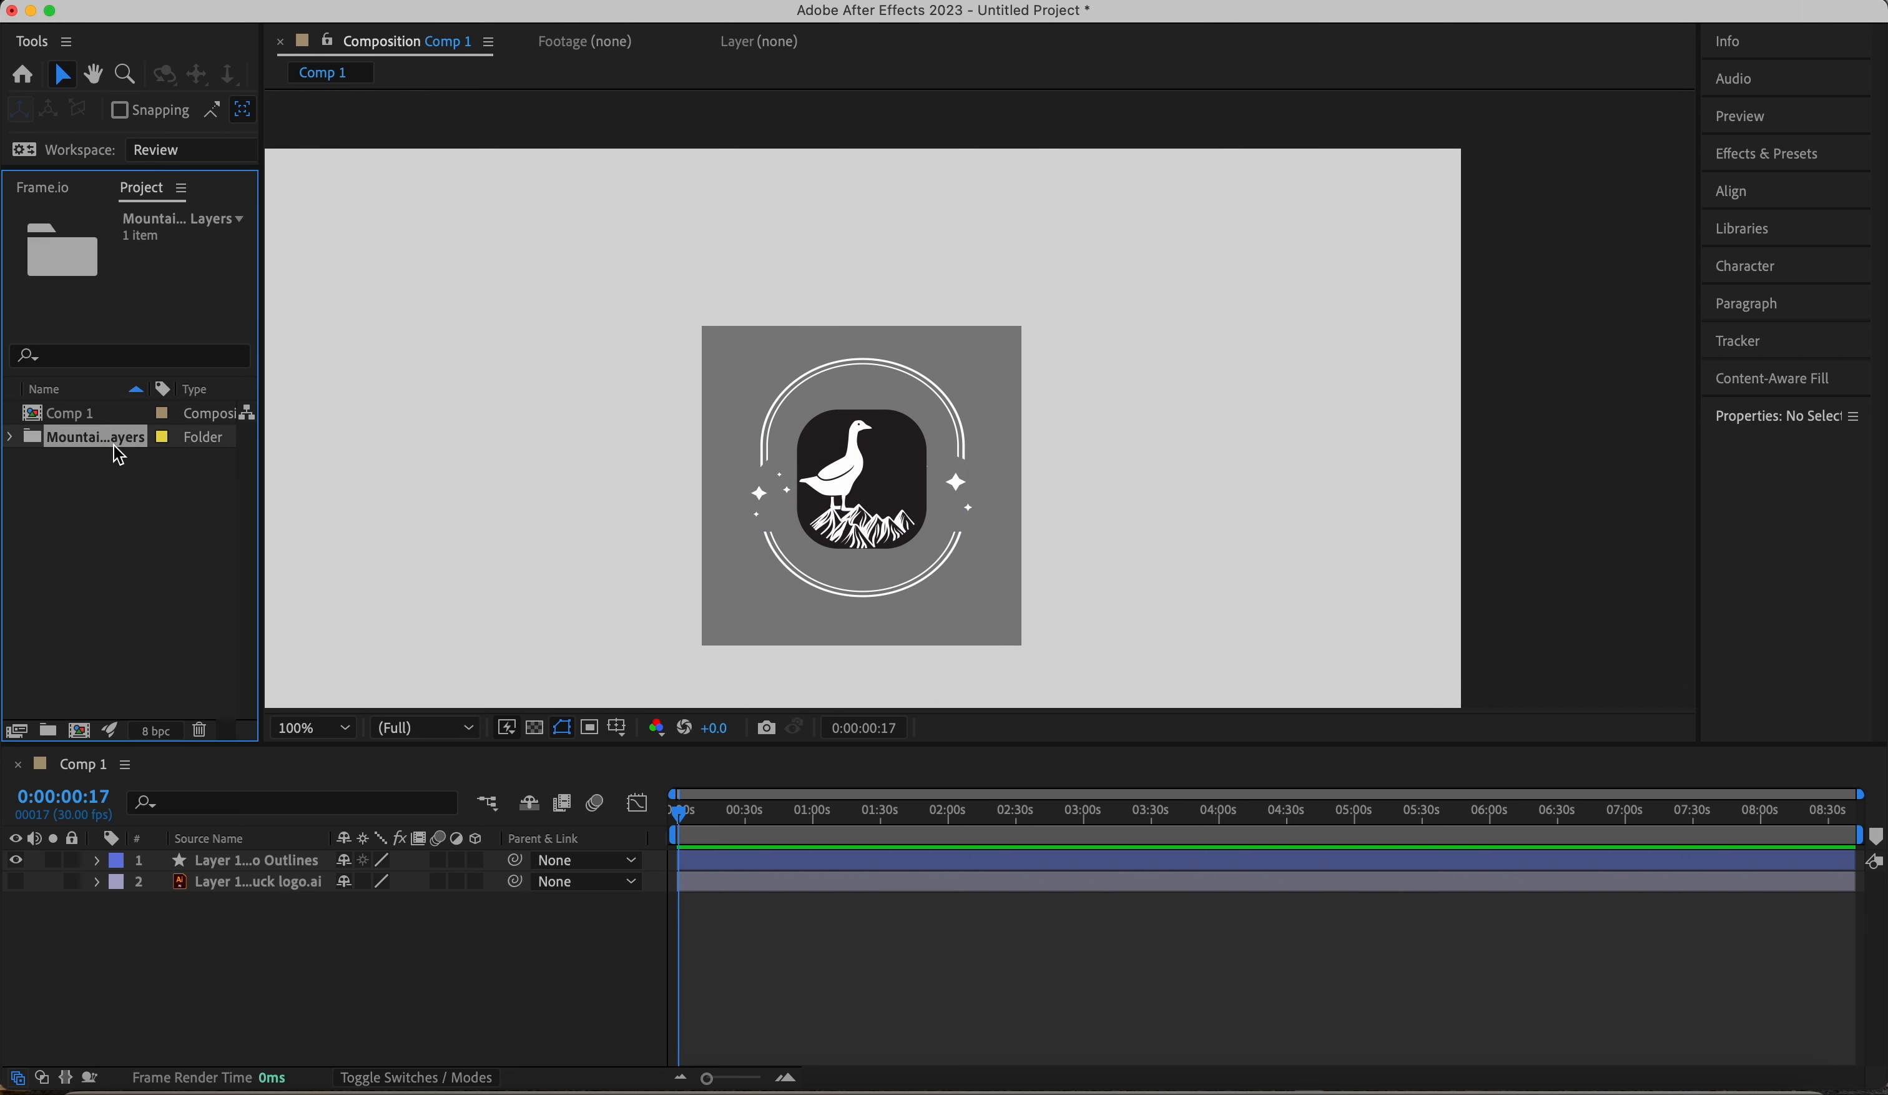
{"action": "key", "text": "Delete"}
{"action": "left_click", "coordinate": [1176, 591]}
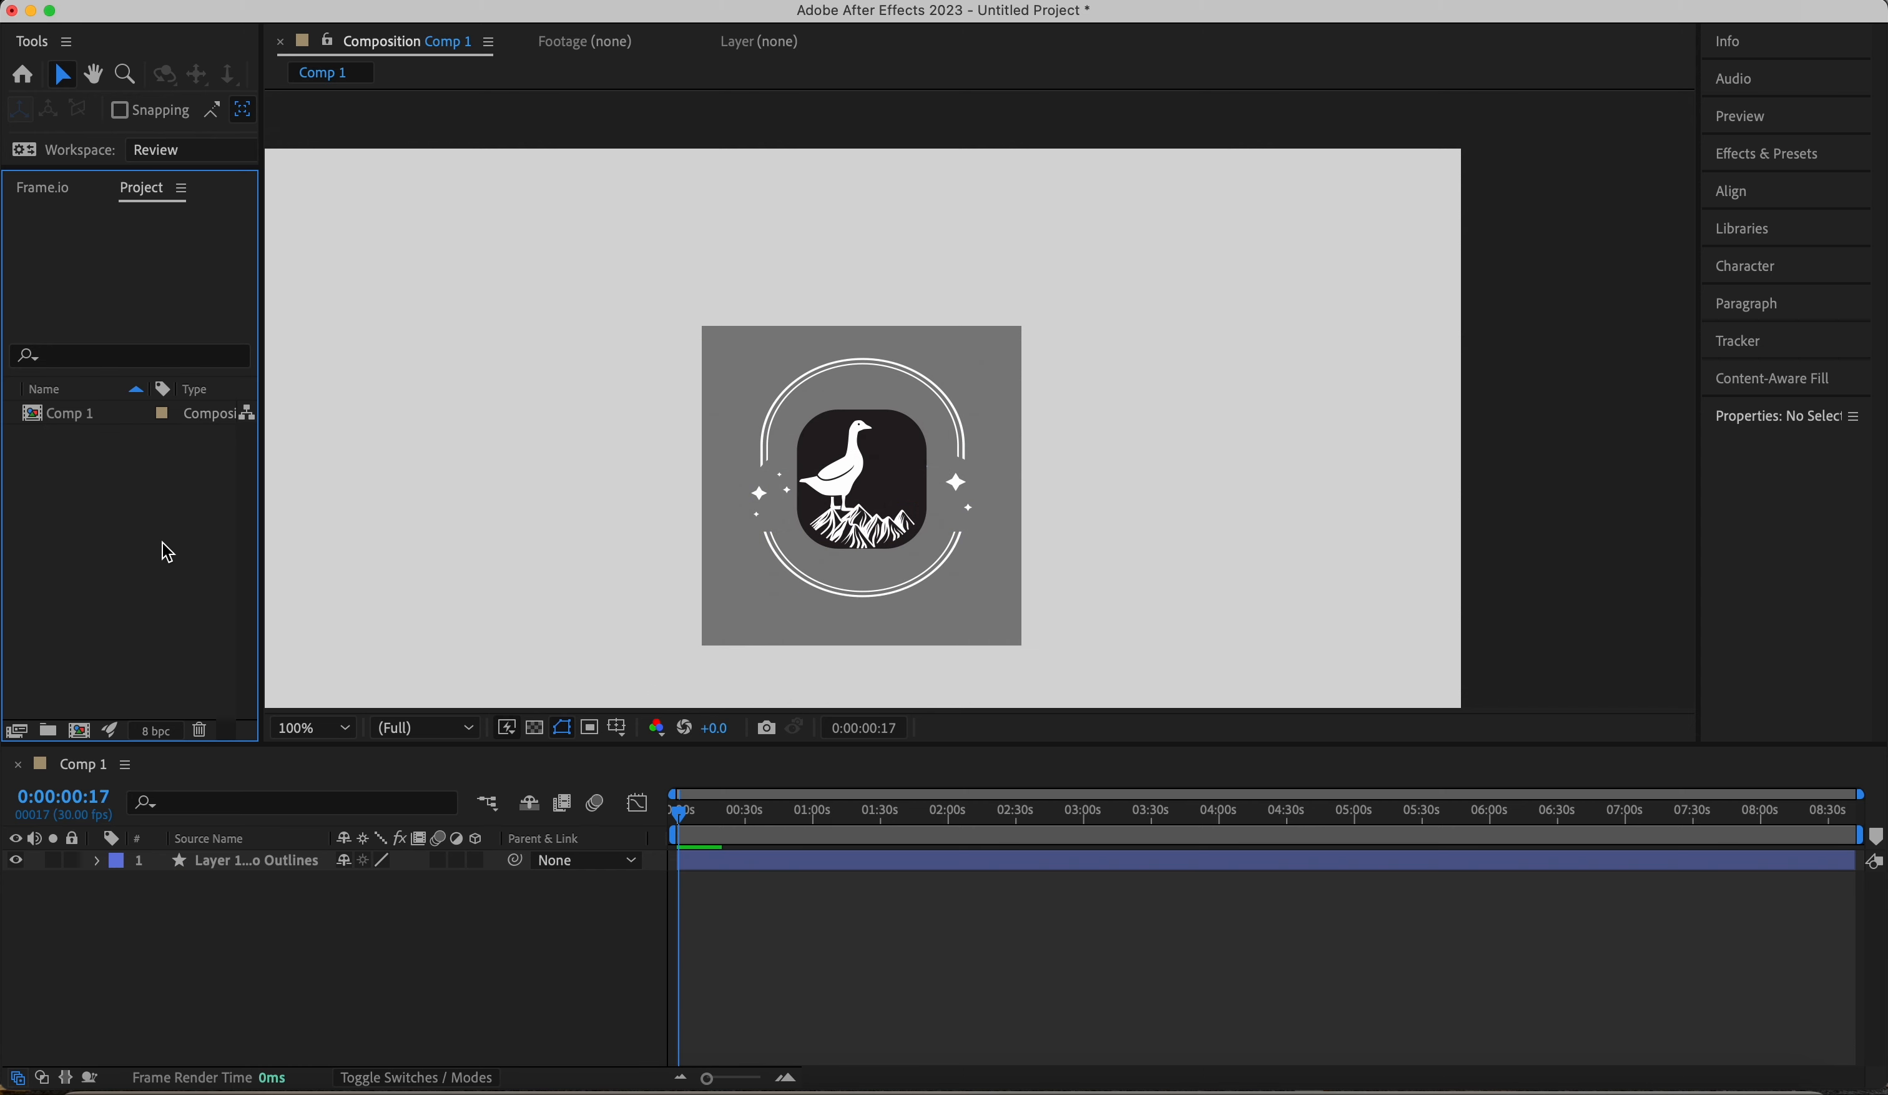
- Delete the remaining Layer 1 outlines shape layer from Comp 1
{"action": "left_click", "coordinate": [181, 866]}
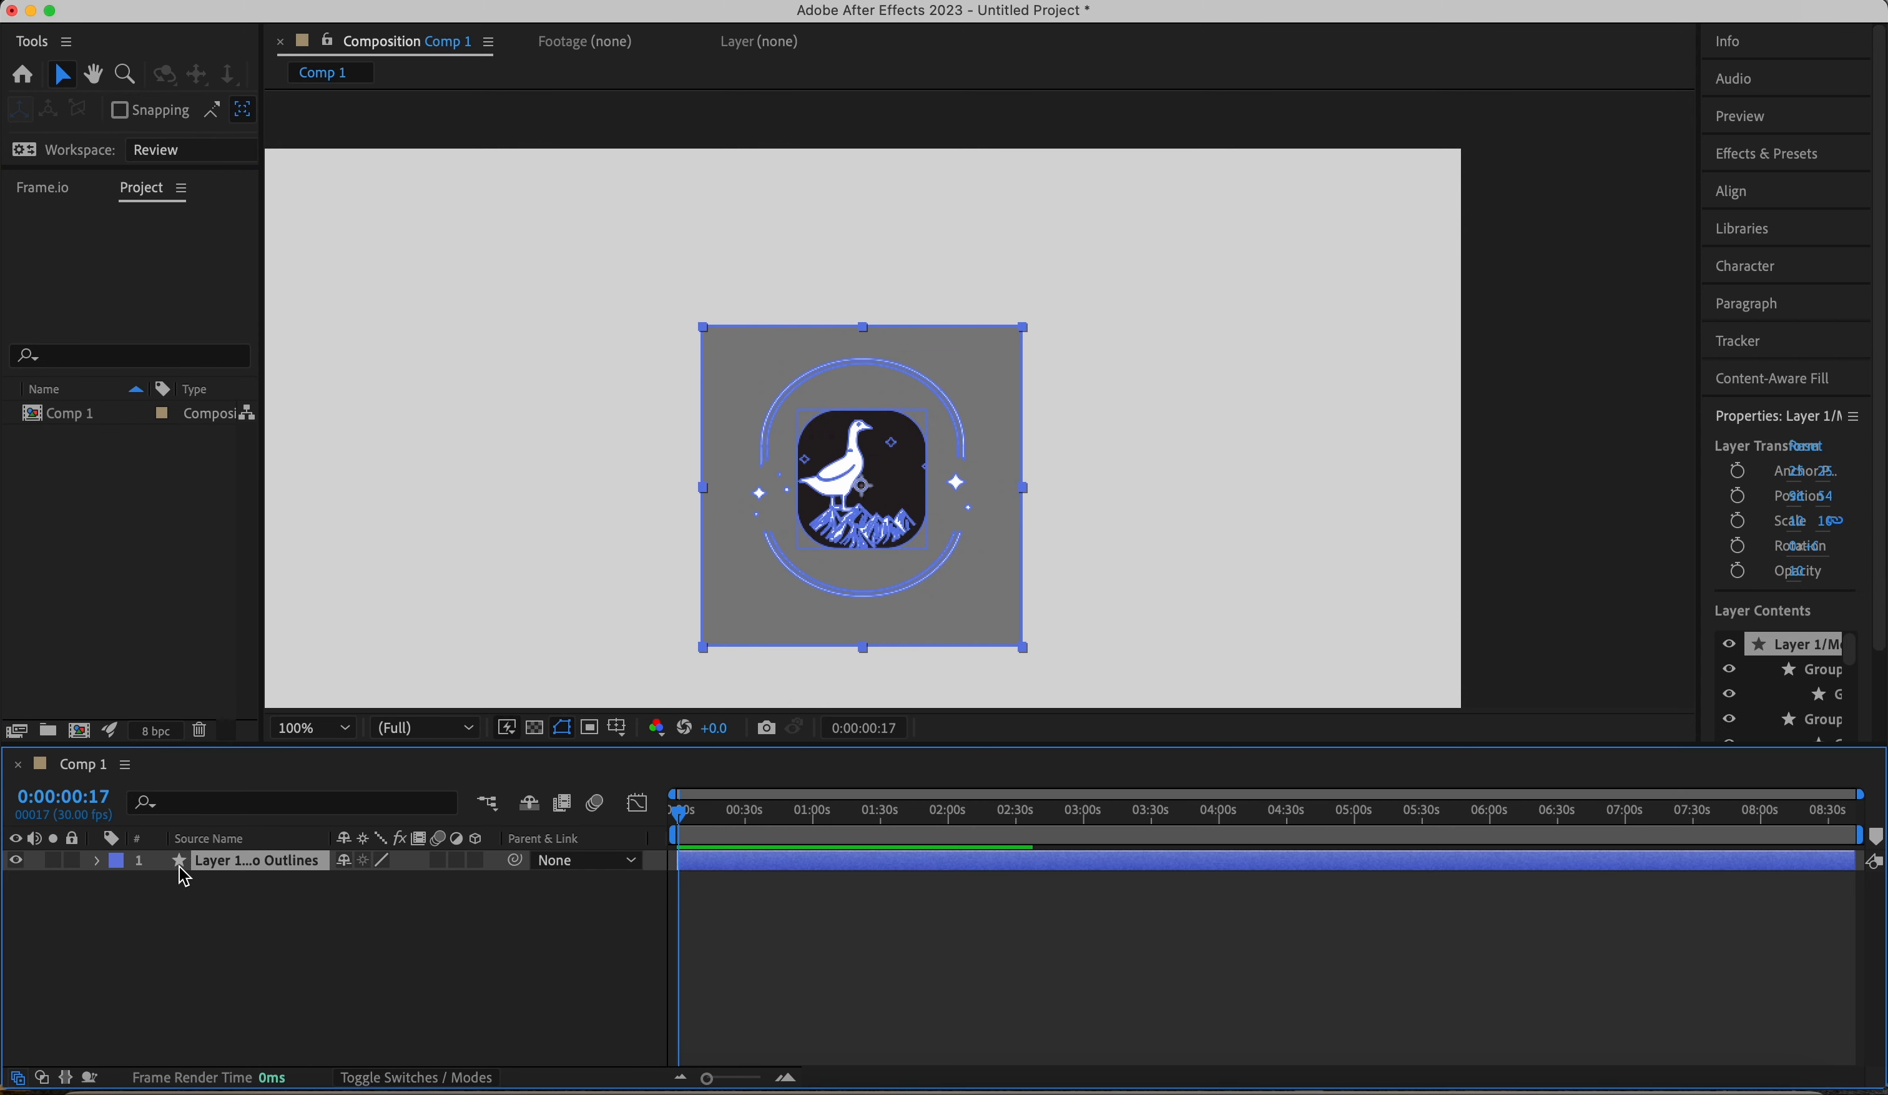
{"action": "key", "text": "Delete"}
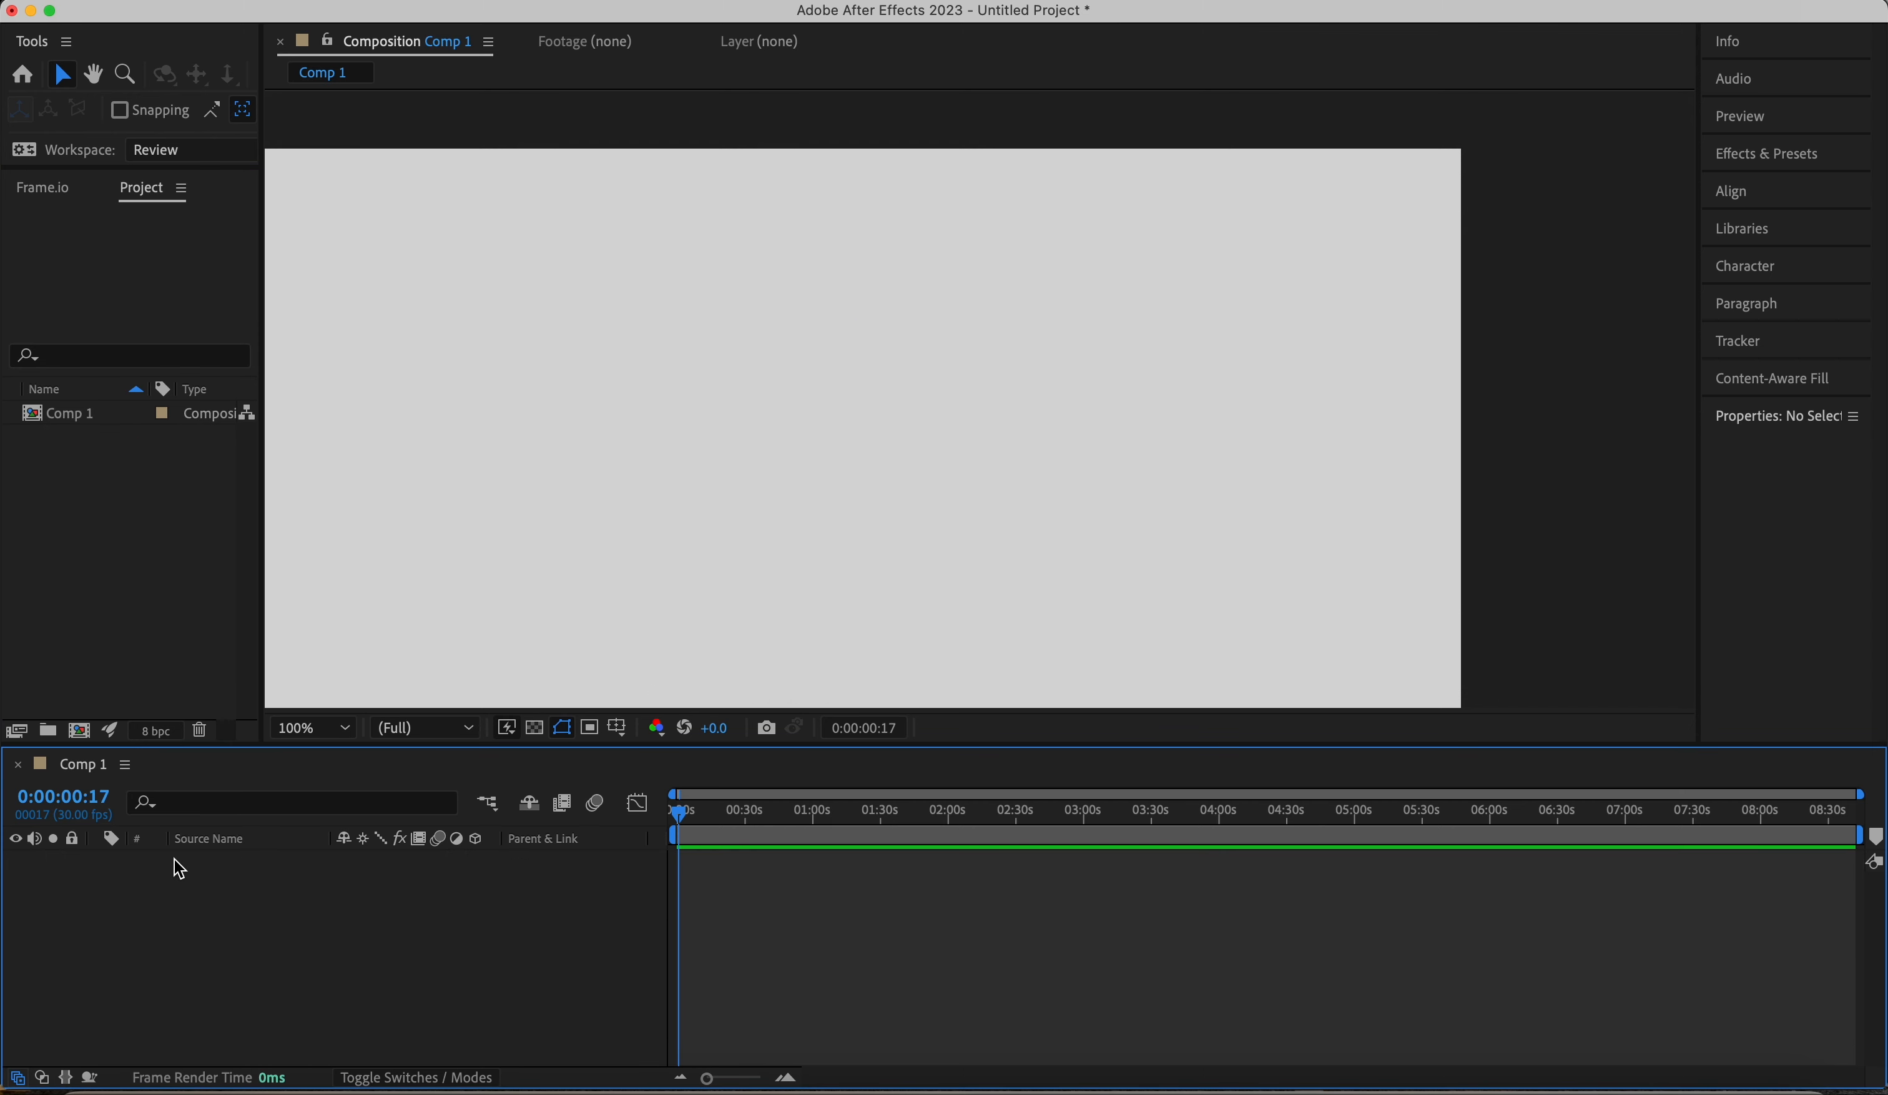
{"action": "left_click", "coordinate": [164, 613]}
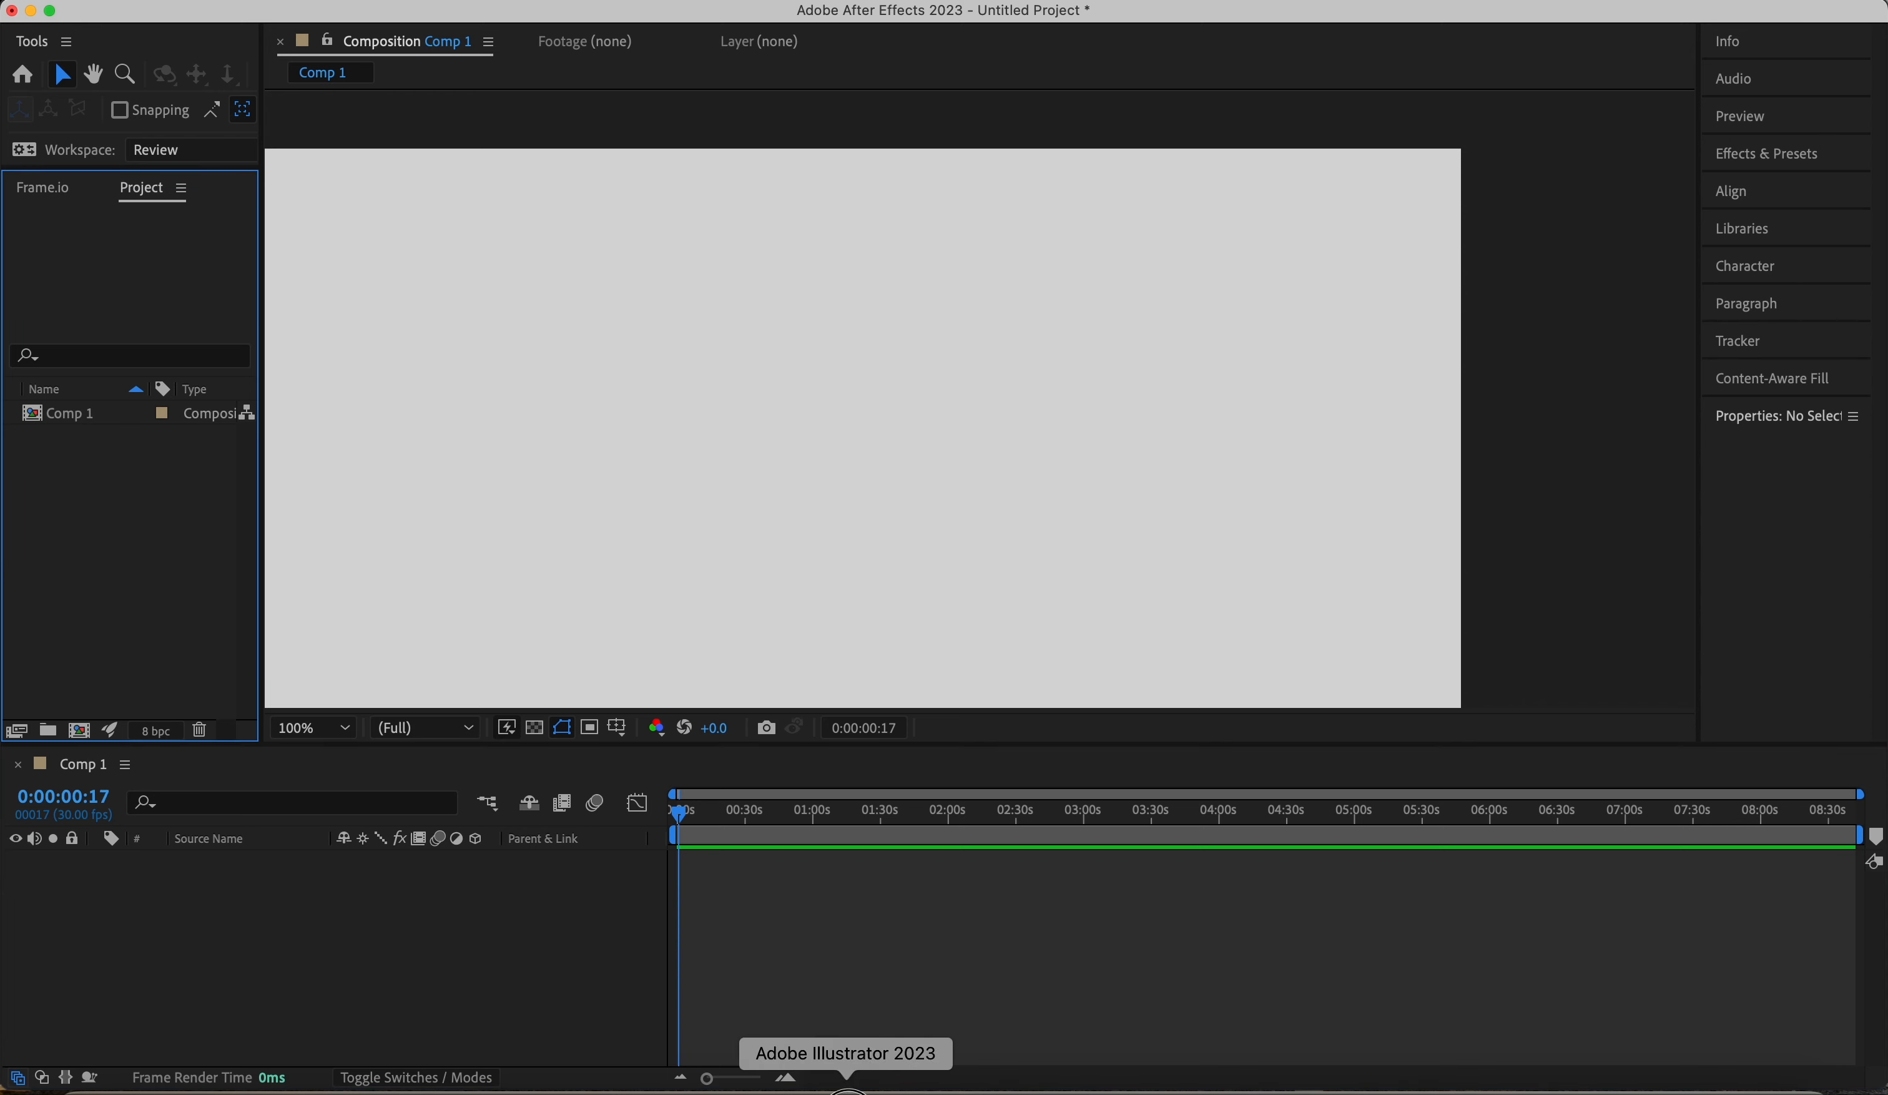
{"action": "left_click", "coordinate": [851, 1088]}
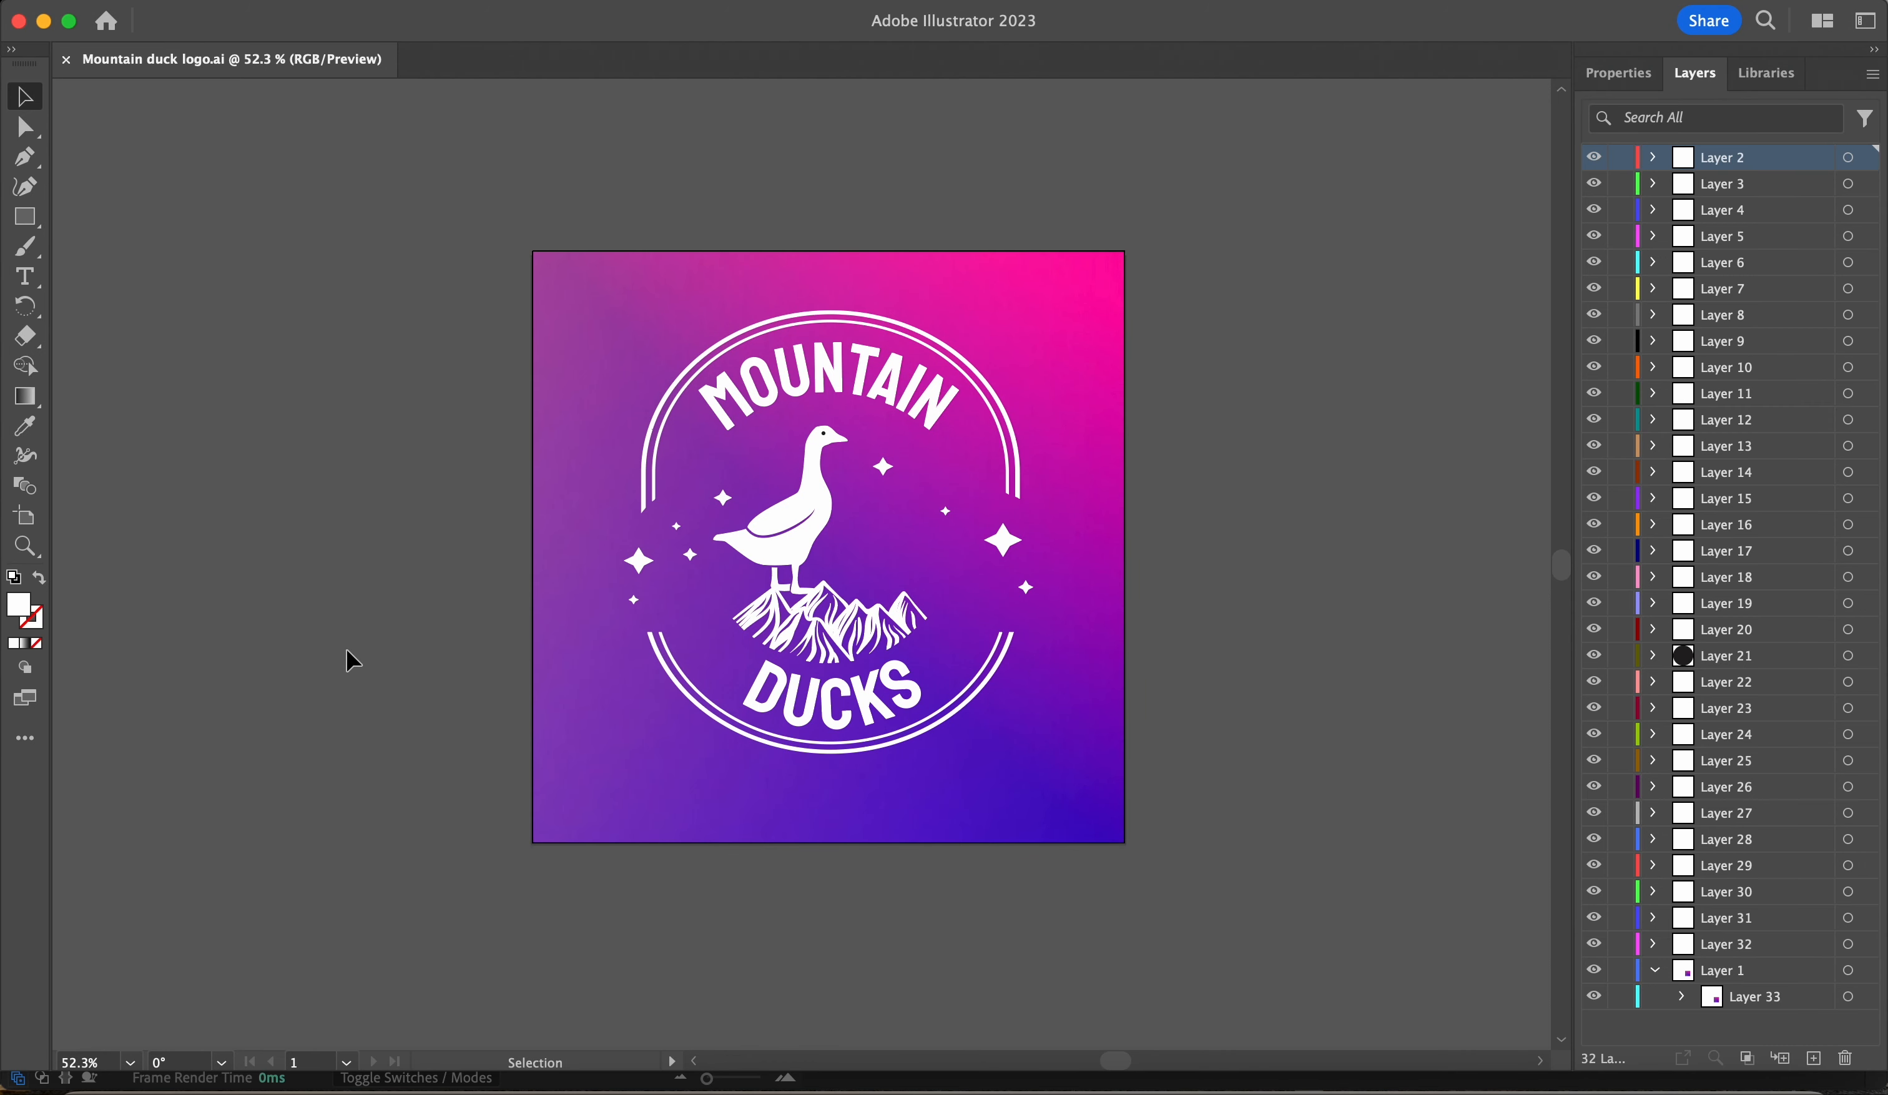
{"action": "left_click", "coordinate": [1241, 1089]}
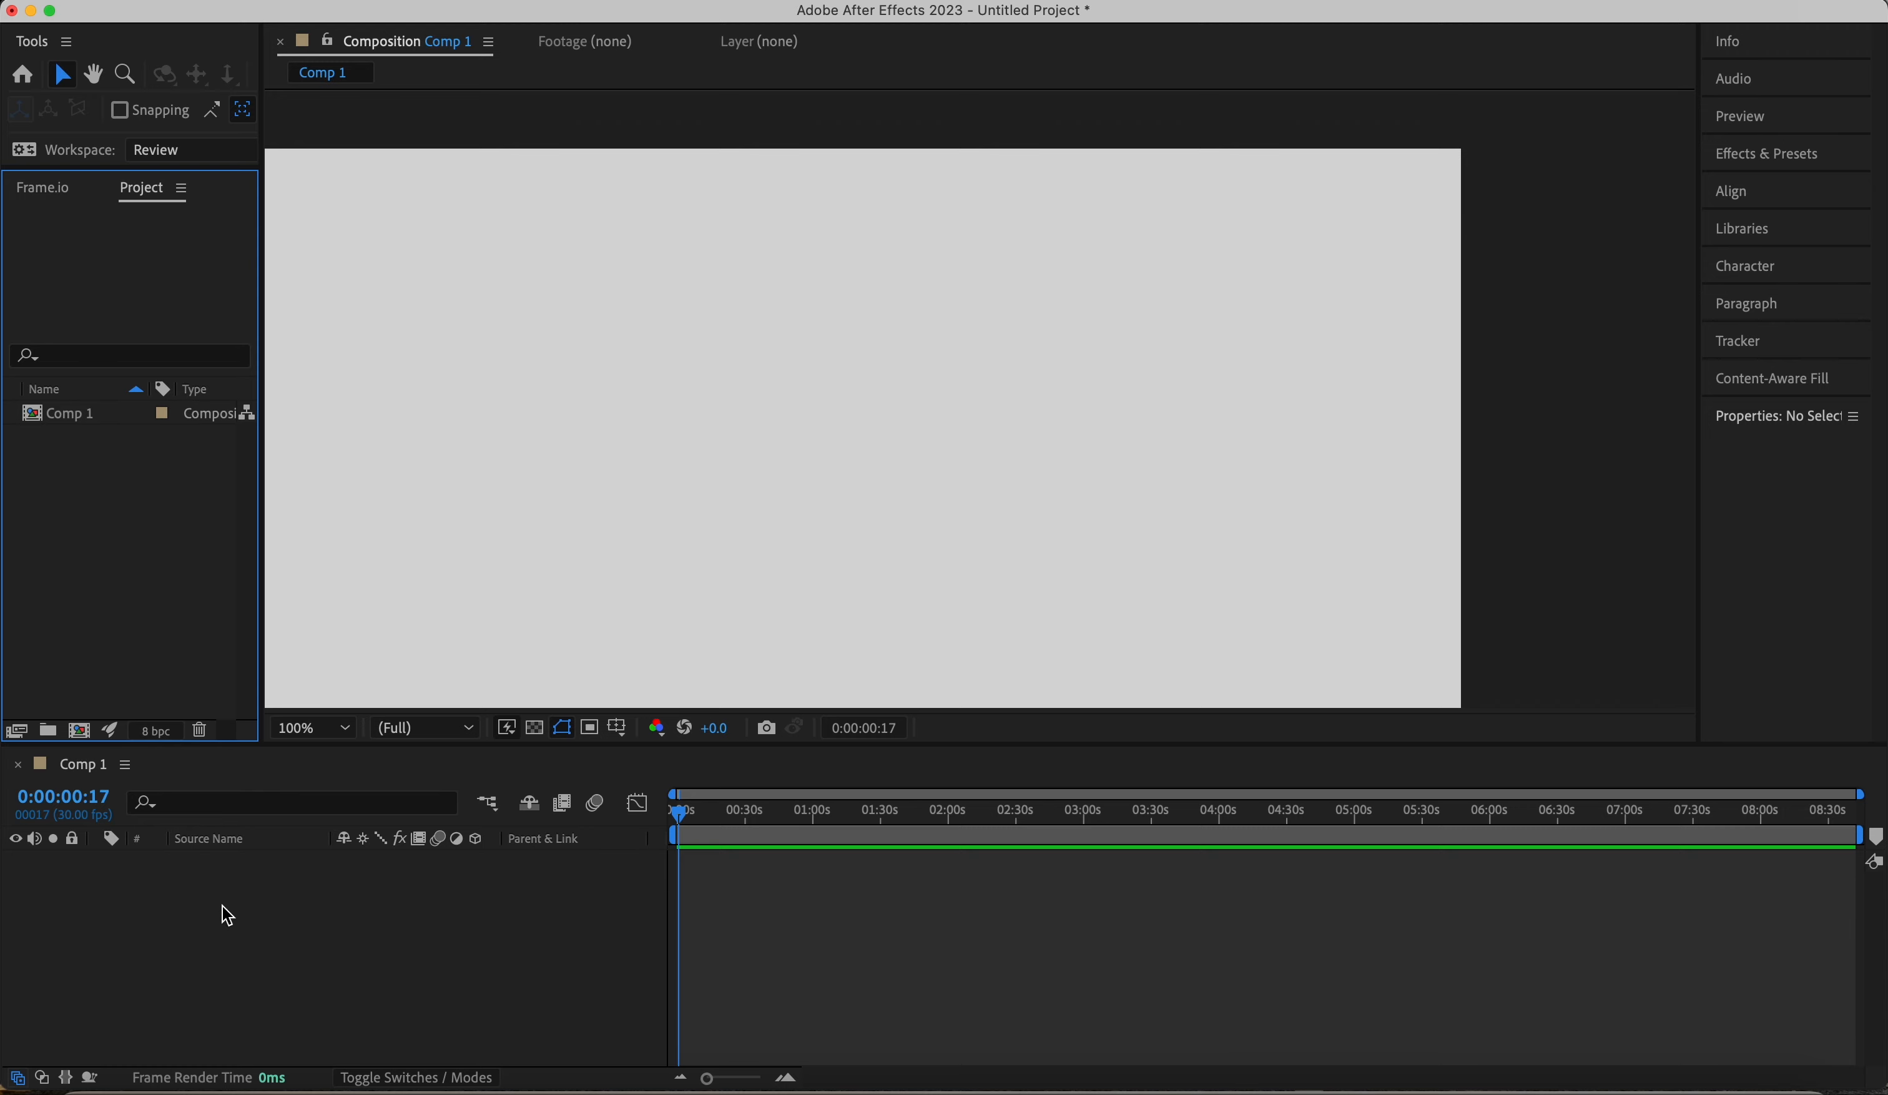
{"action": "double_click", "coordinate": [117, 515]}
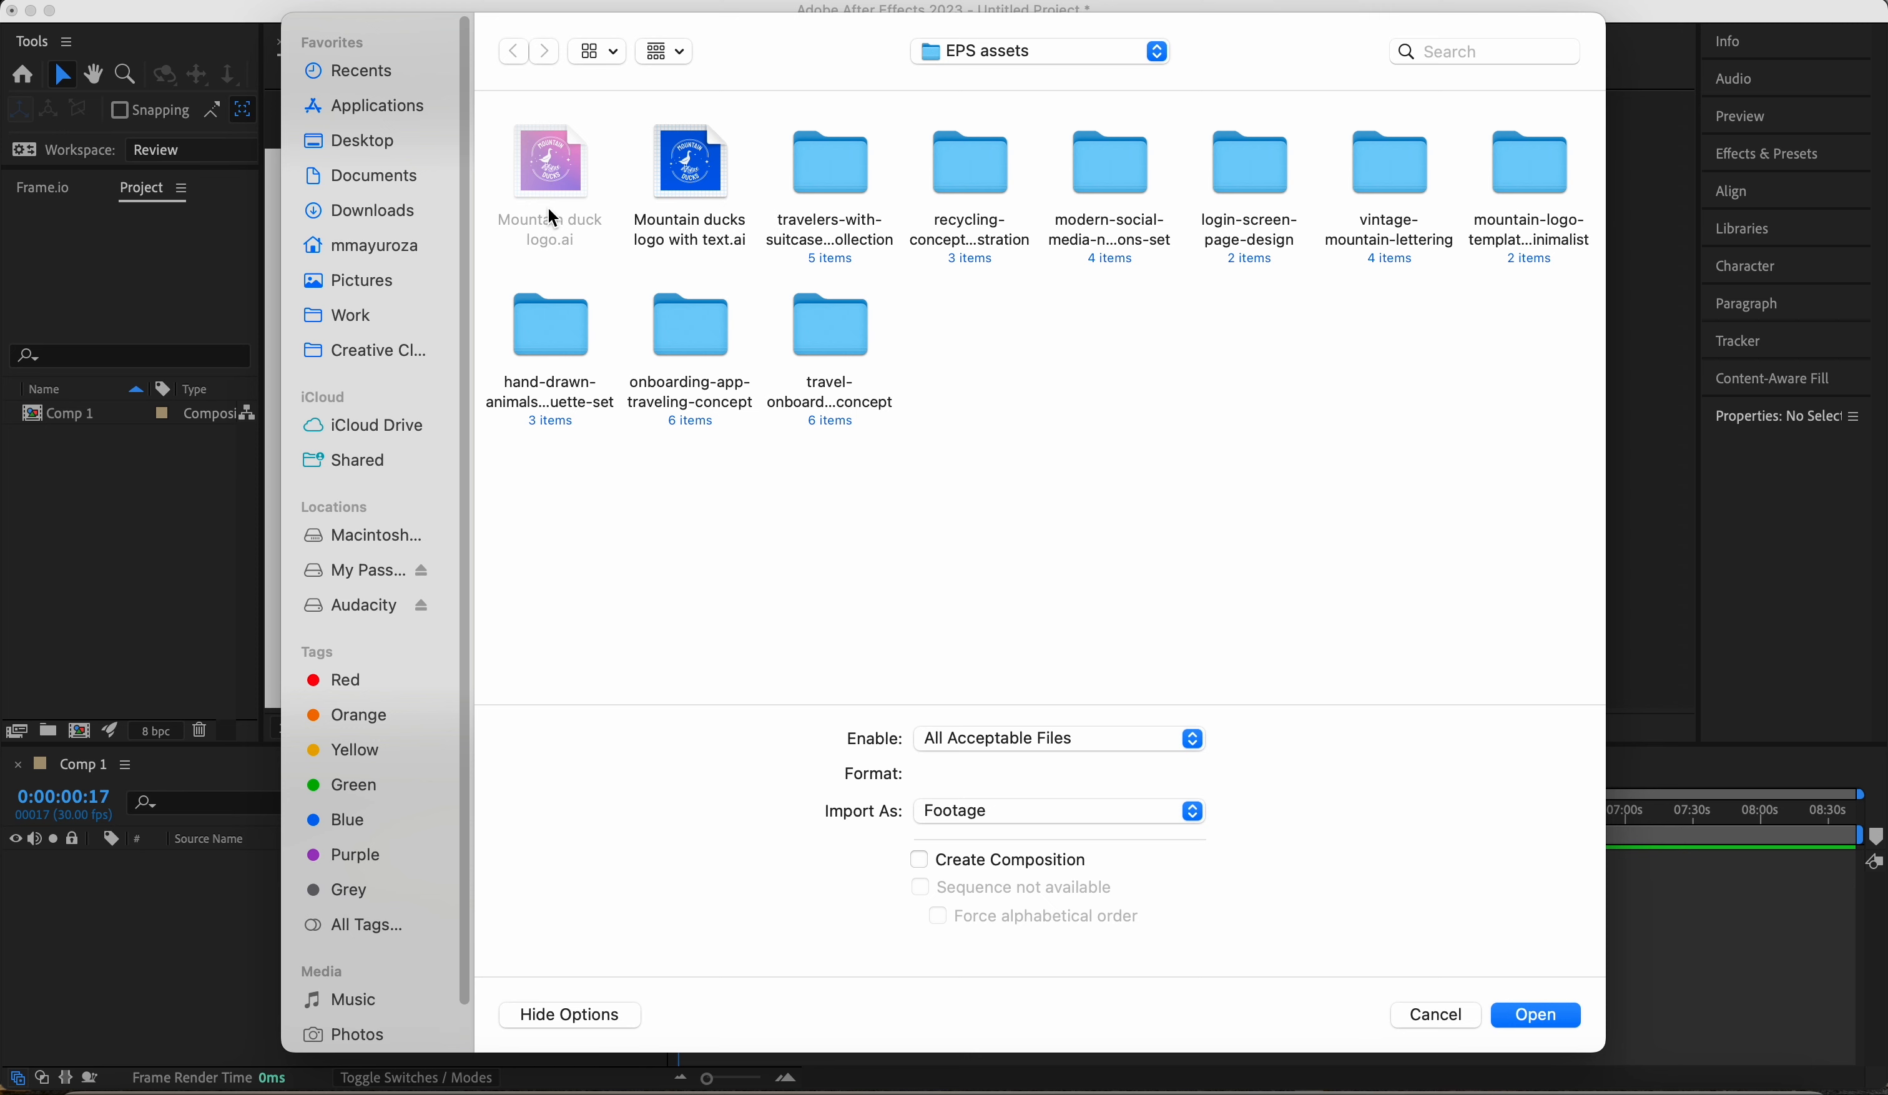
{"action": "left_click", "coordinate": [1421, 1017]}
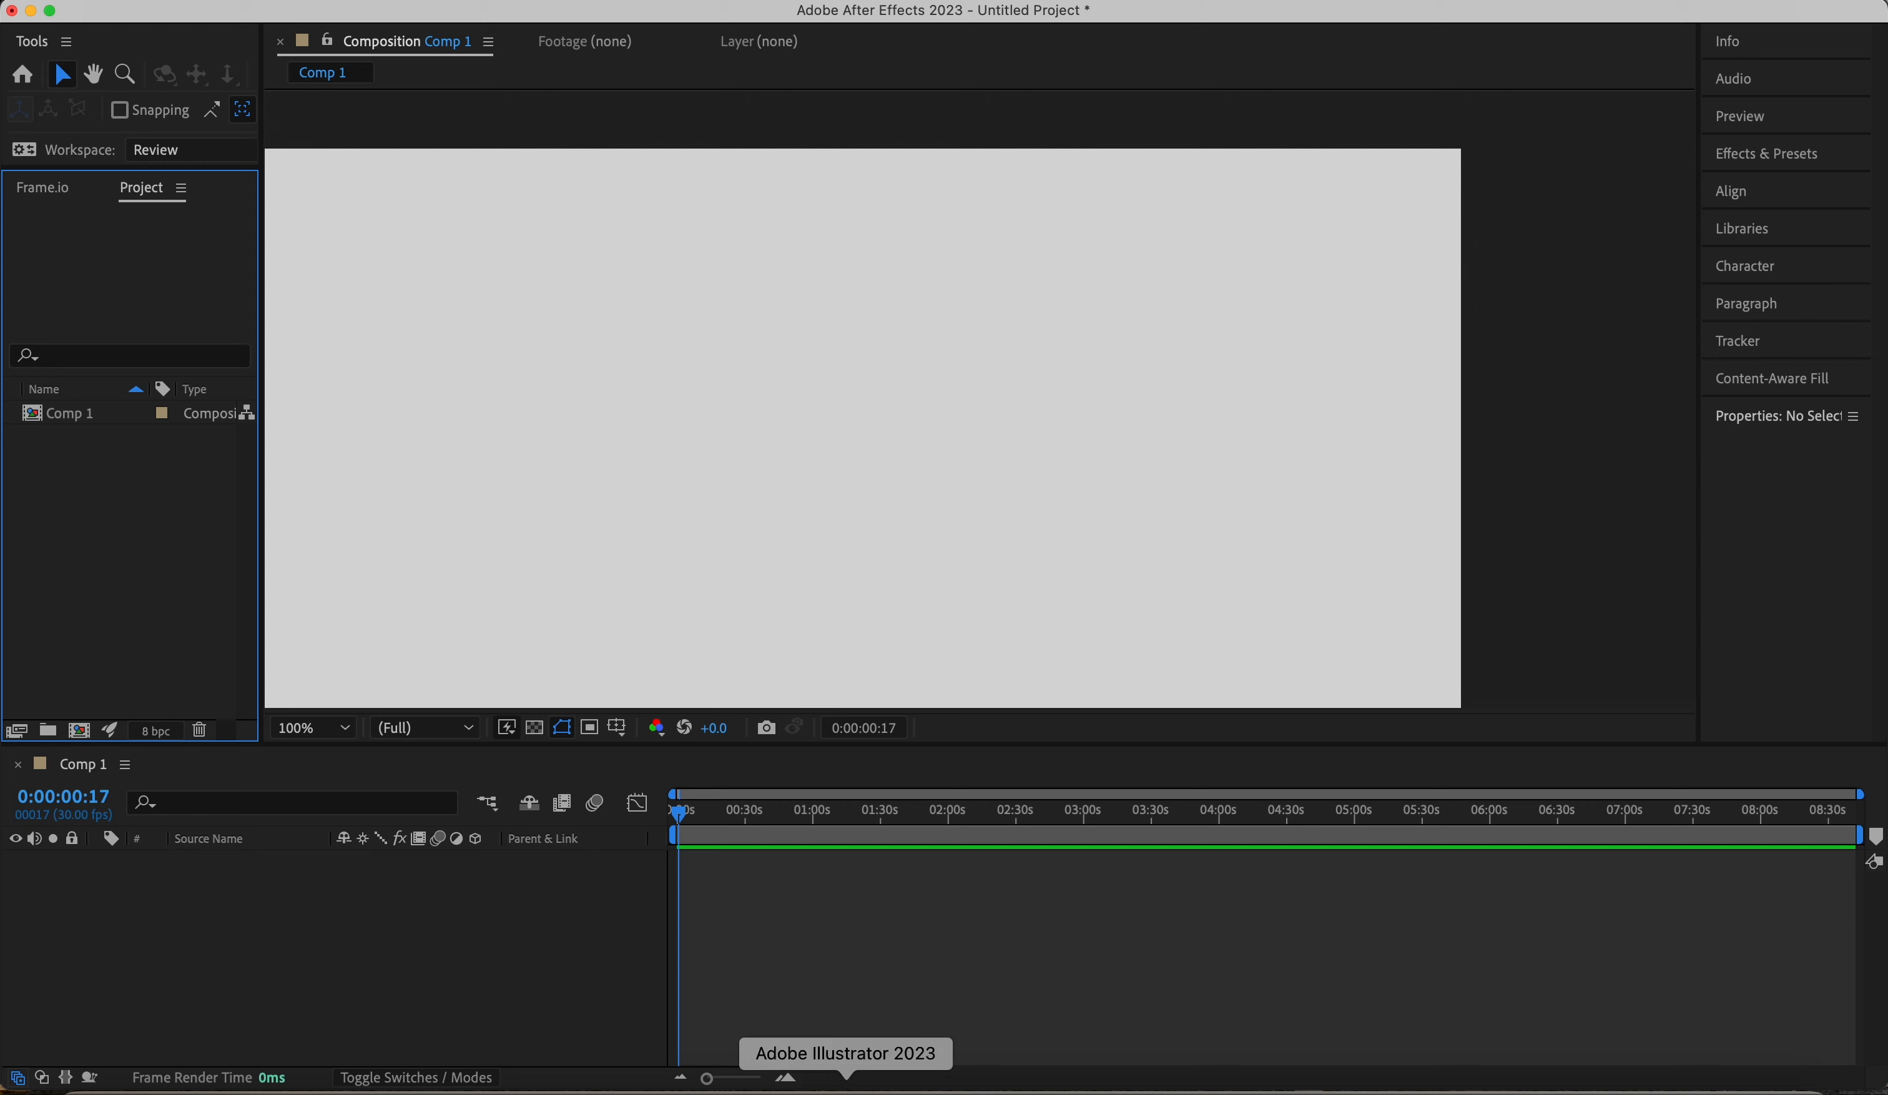
{"action": "left_click", "coordinate": [842, 1083]}
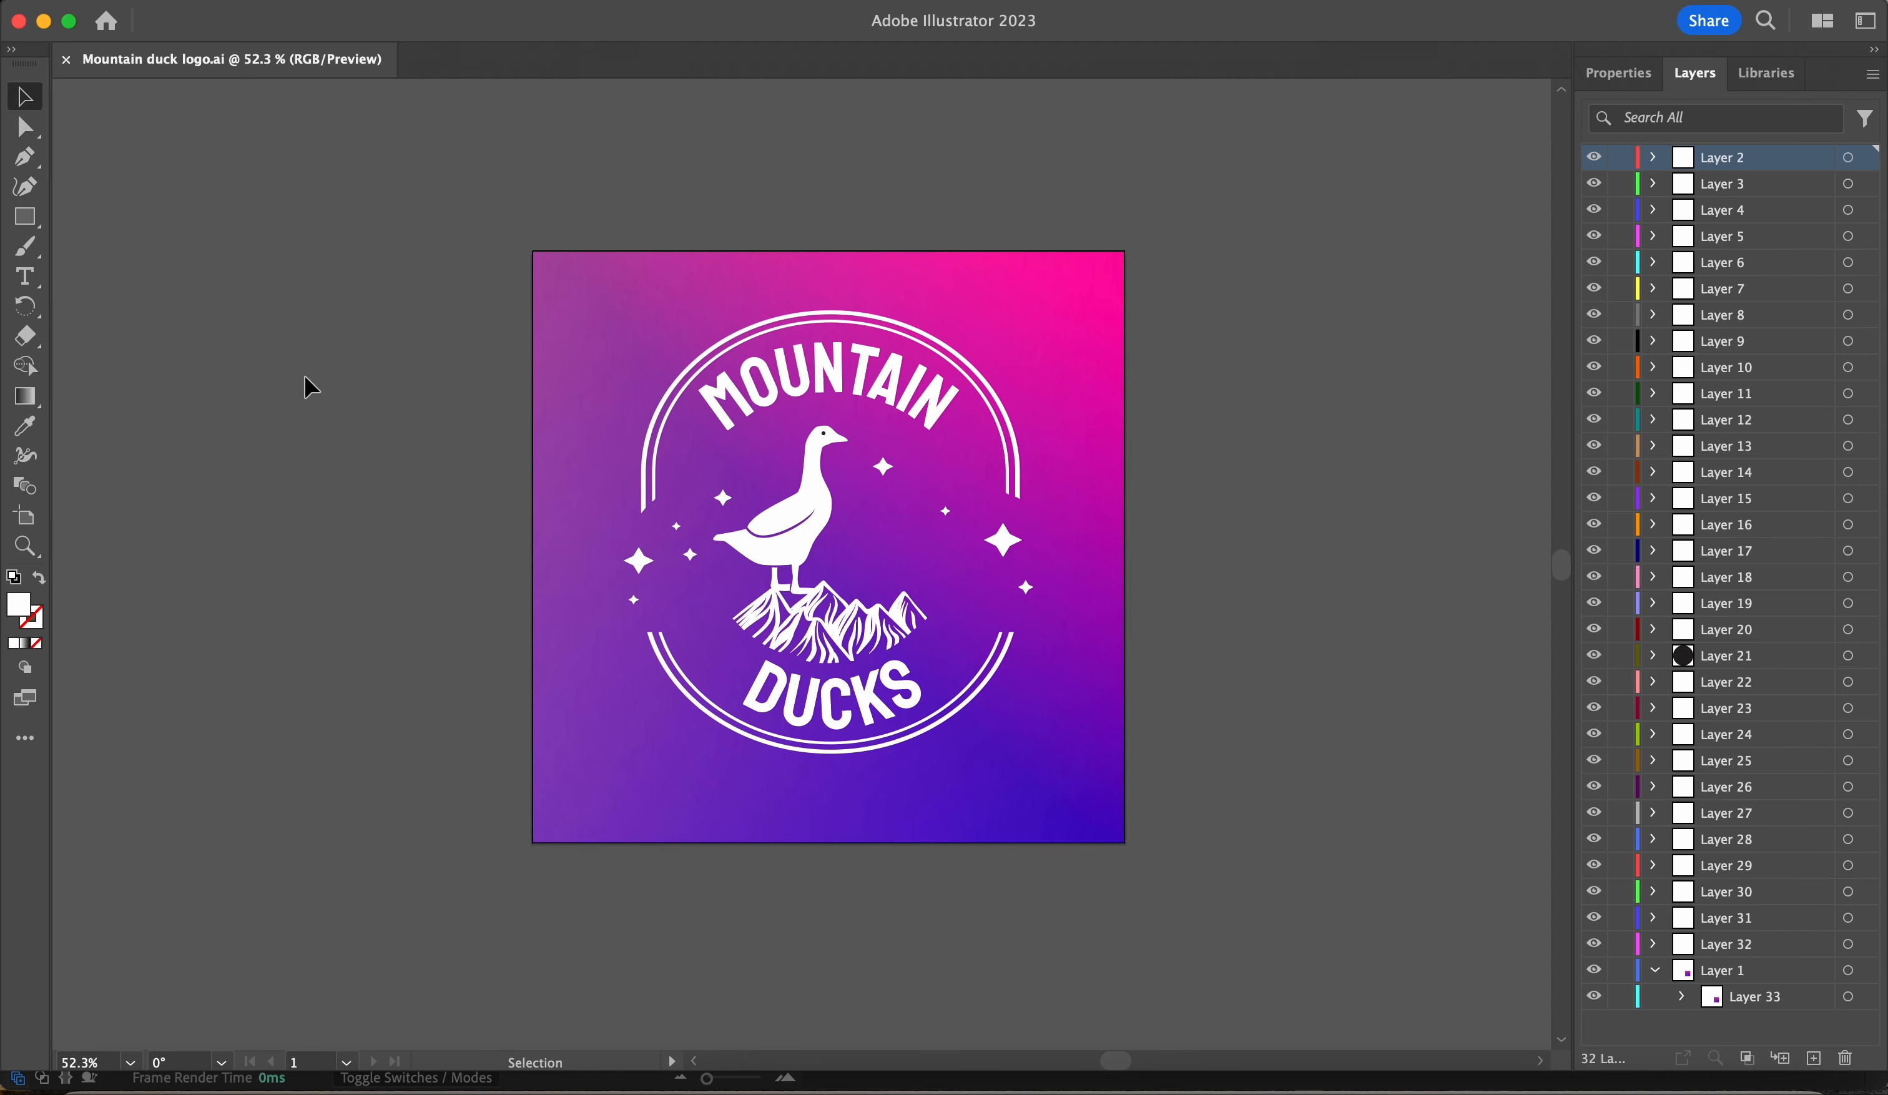
{"action": "key", "text": "a"}
{"action": "left_click", "coordinate": [1238, 1083]}
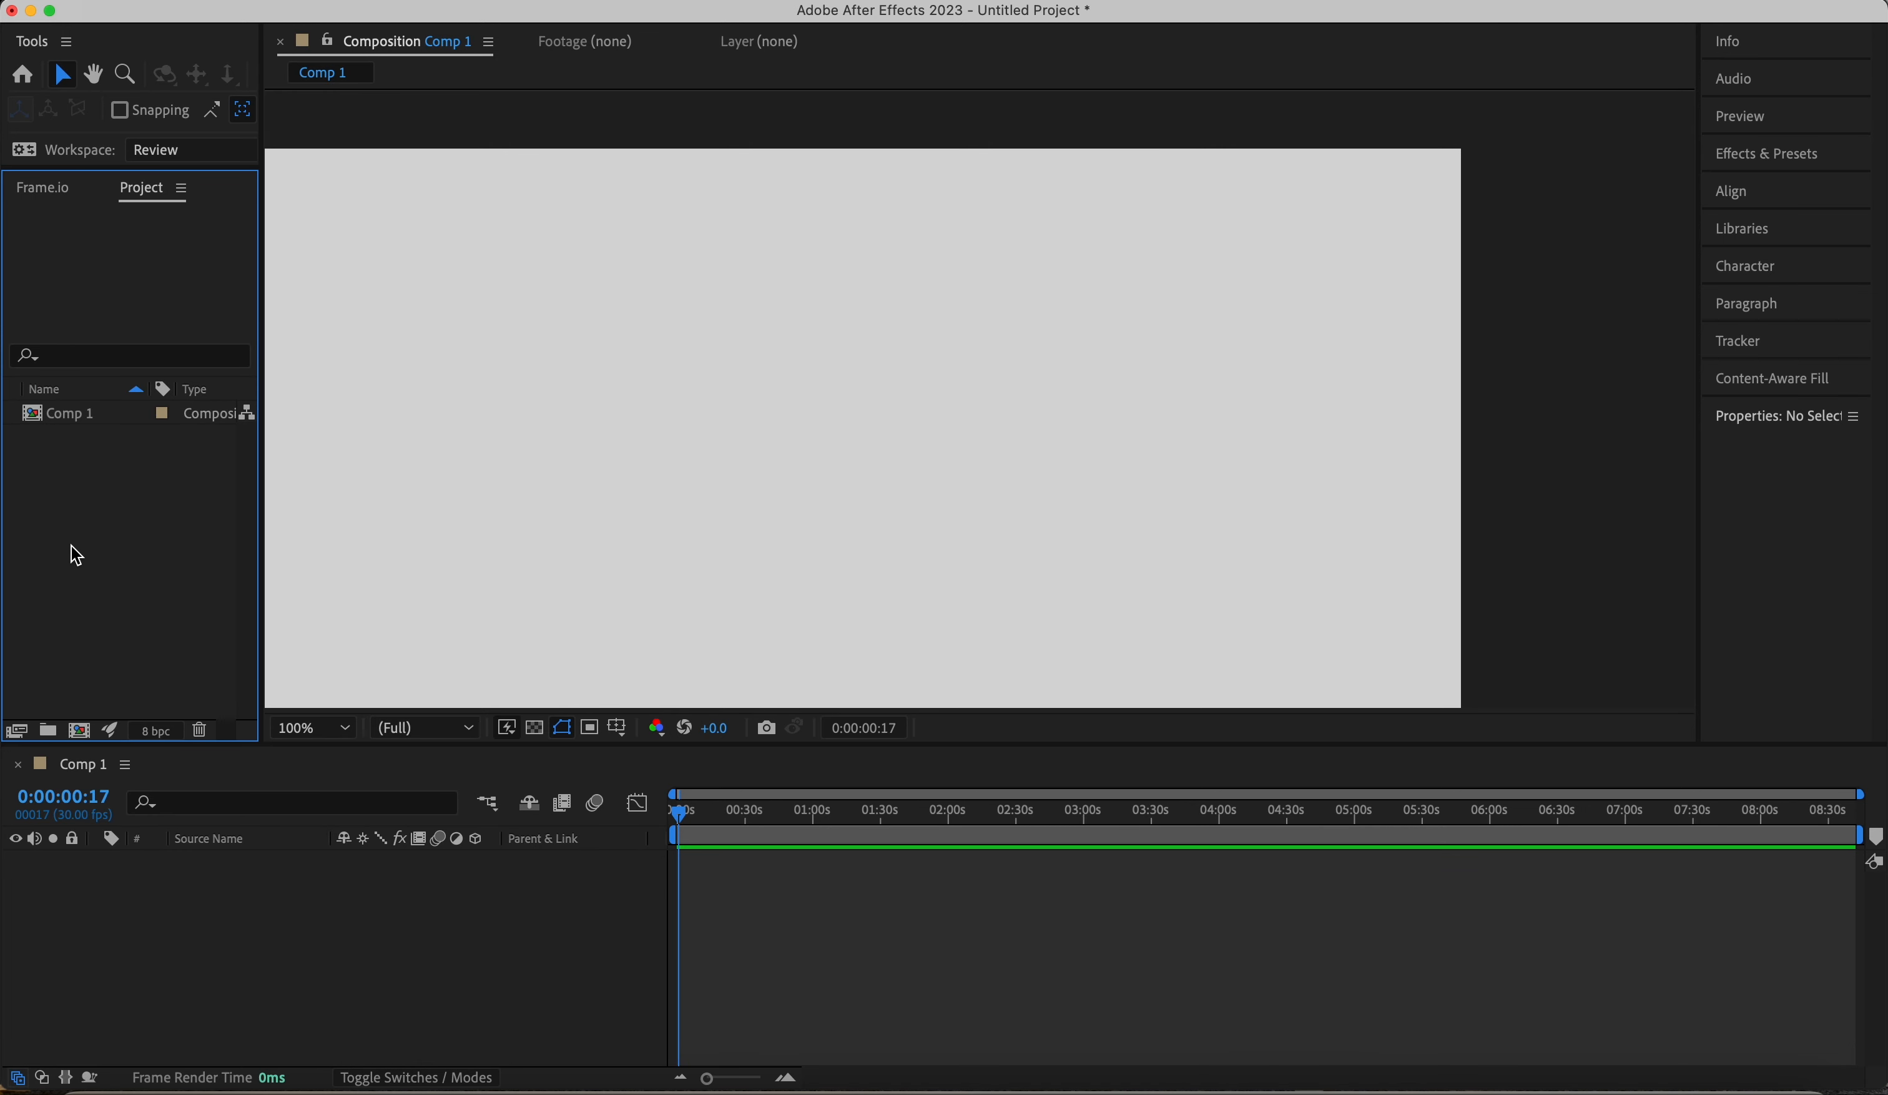
- Import Mountain duck logo.ai as a Composition with footage dimensions set to Document Size
{"action": "double_click", "coordinate": [113, 535]}
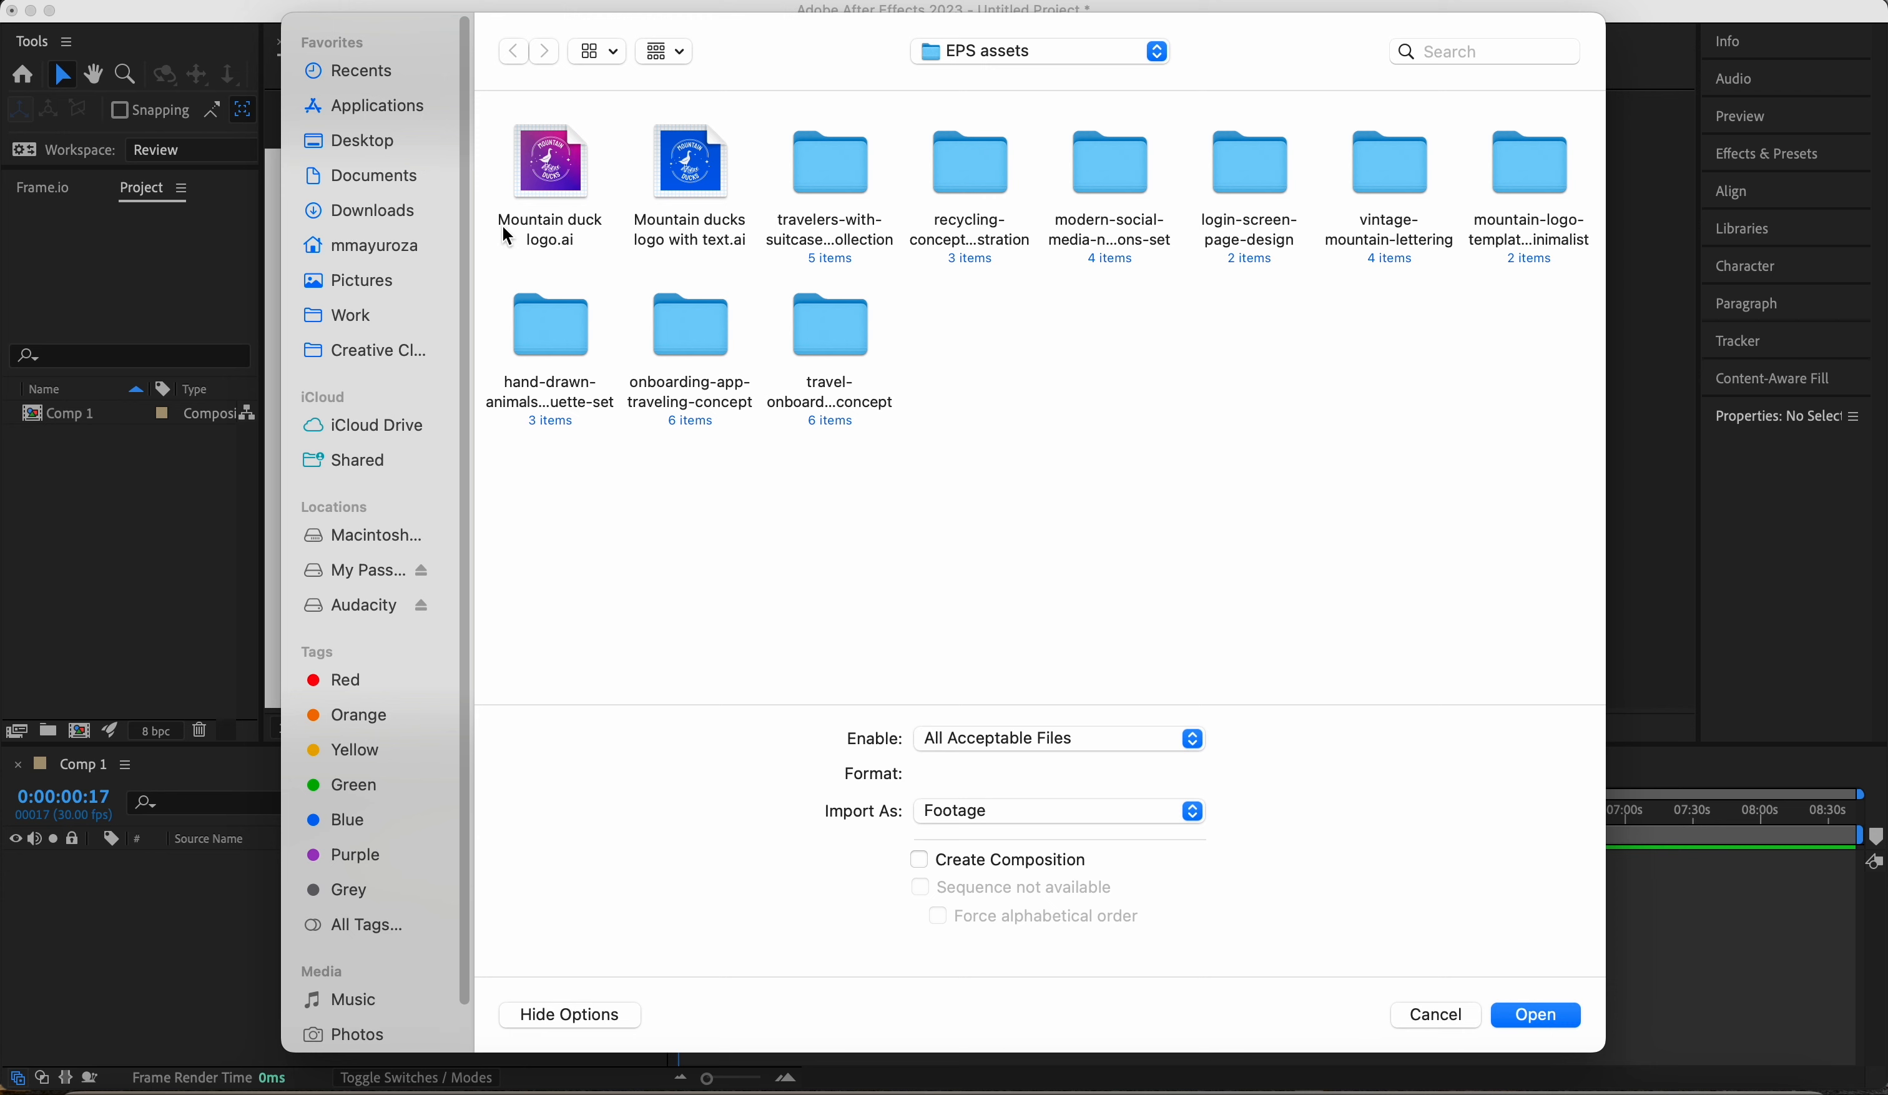
{"action": "left_click", "coordinate": [541, 196]}
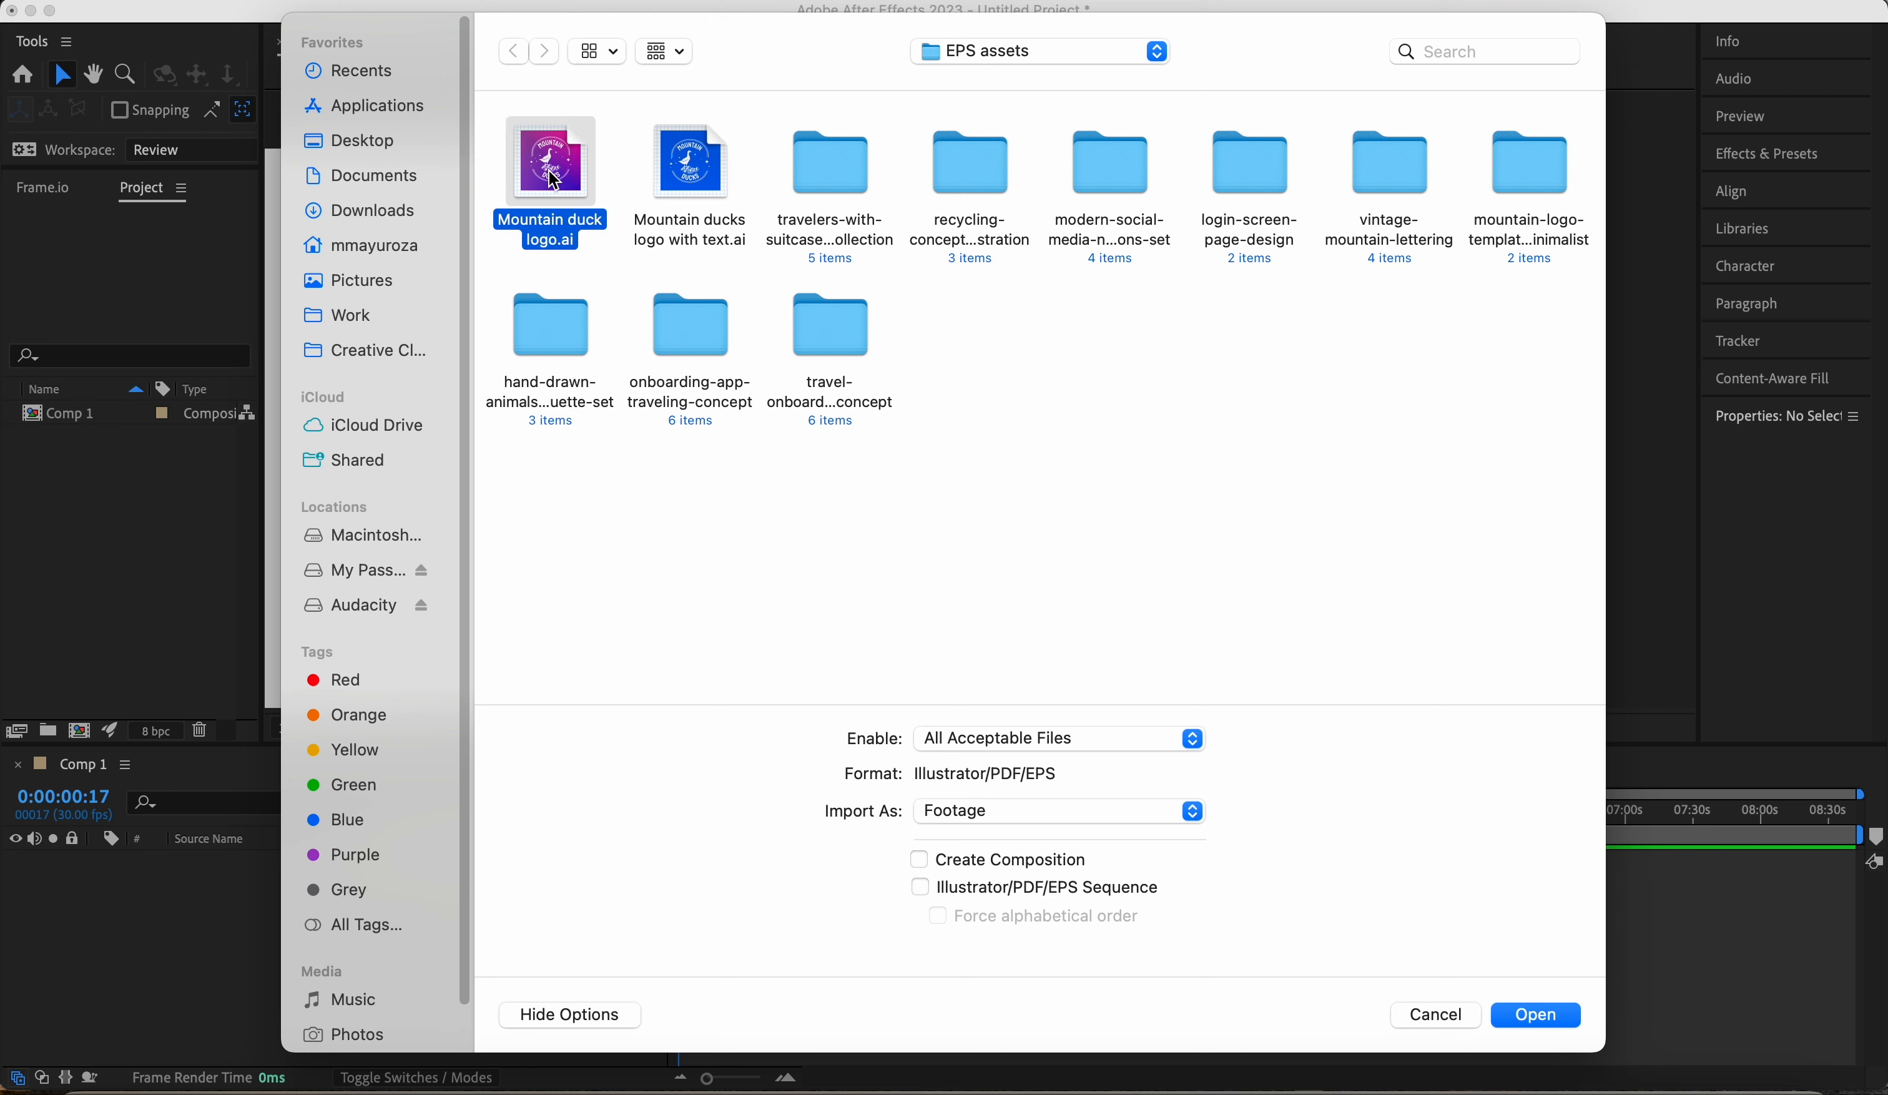
{"action": "left_click", "coordinate": [1574, 1022]}
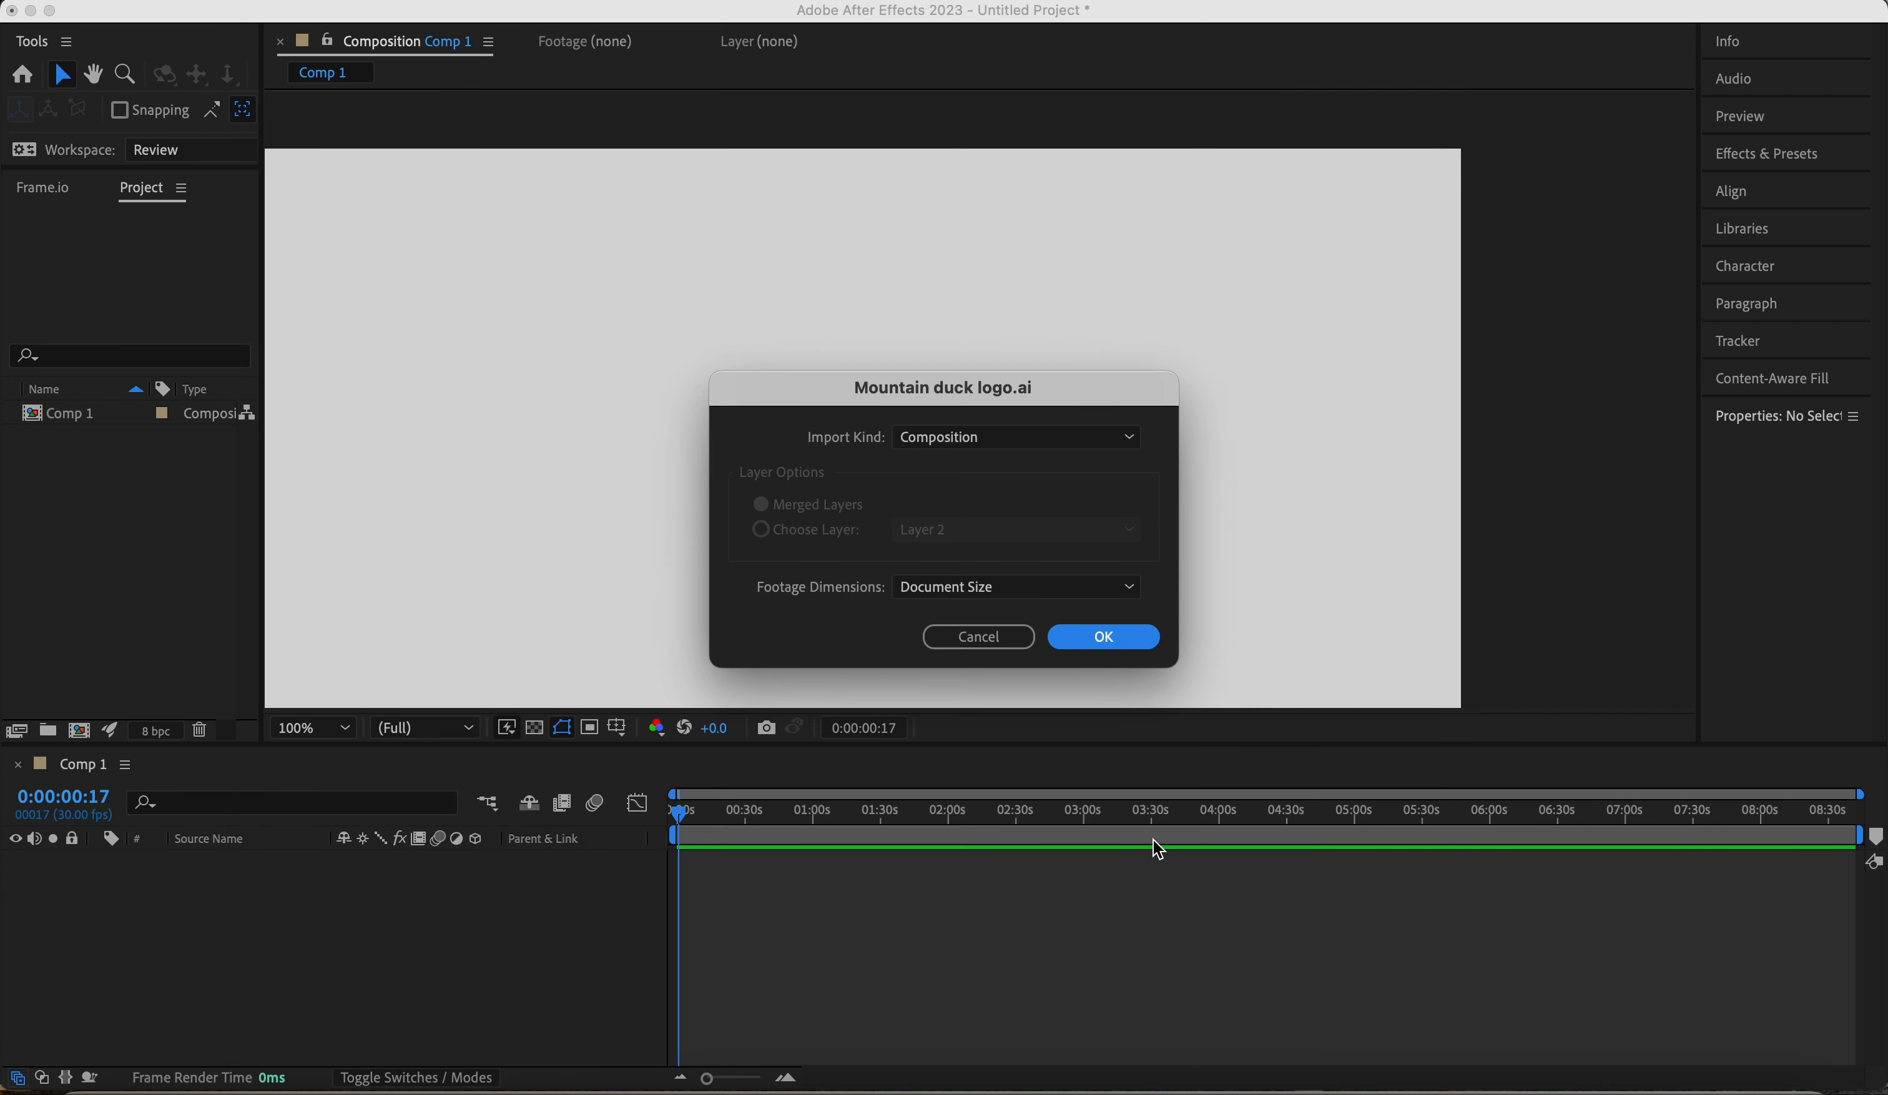
{"action": "left_click", "coordinate": [974, 442]}
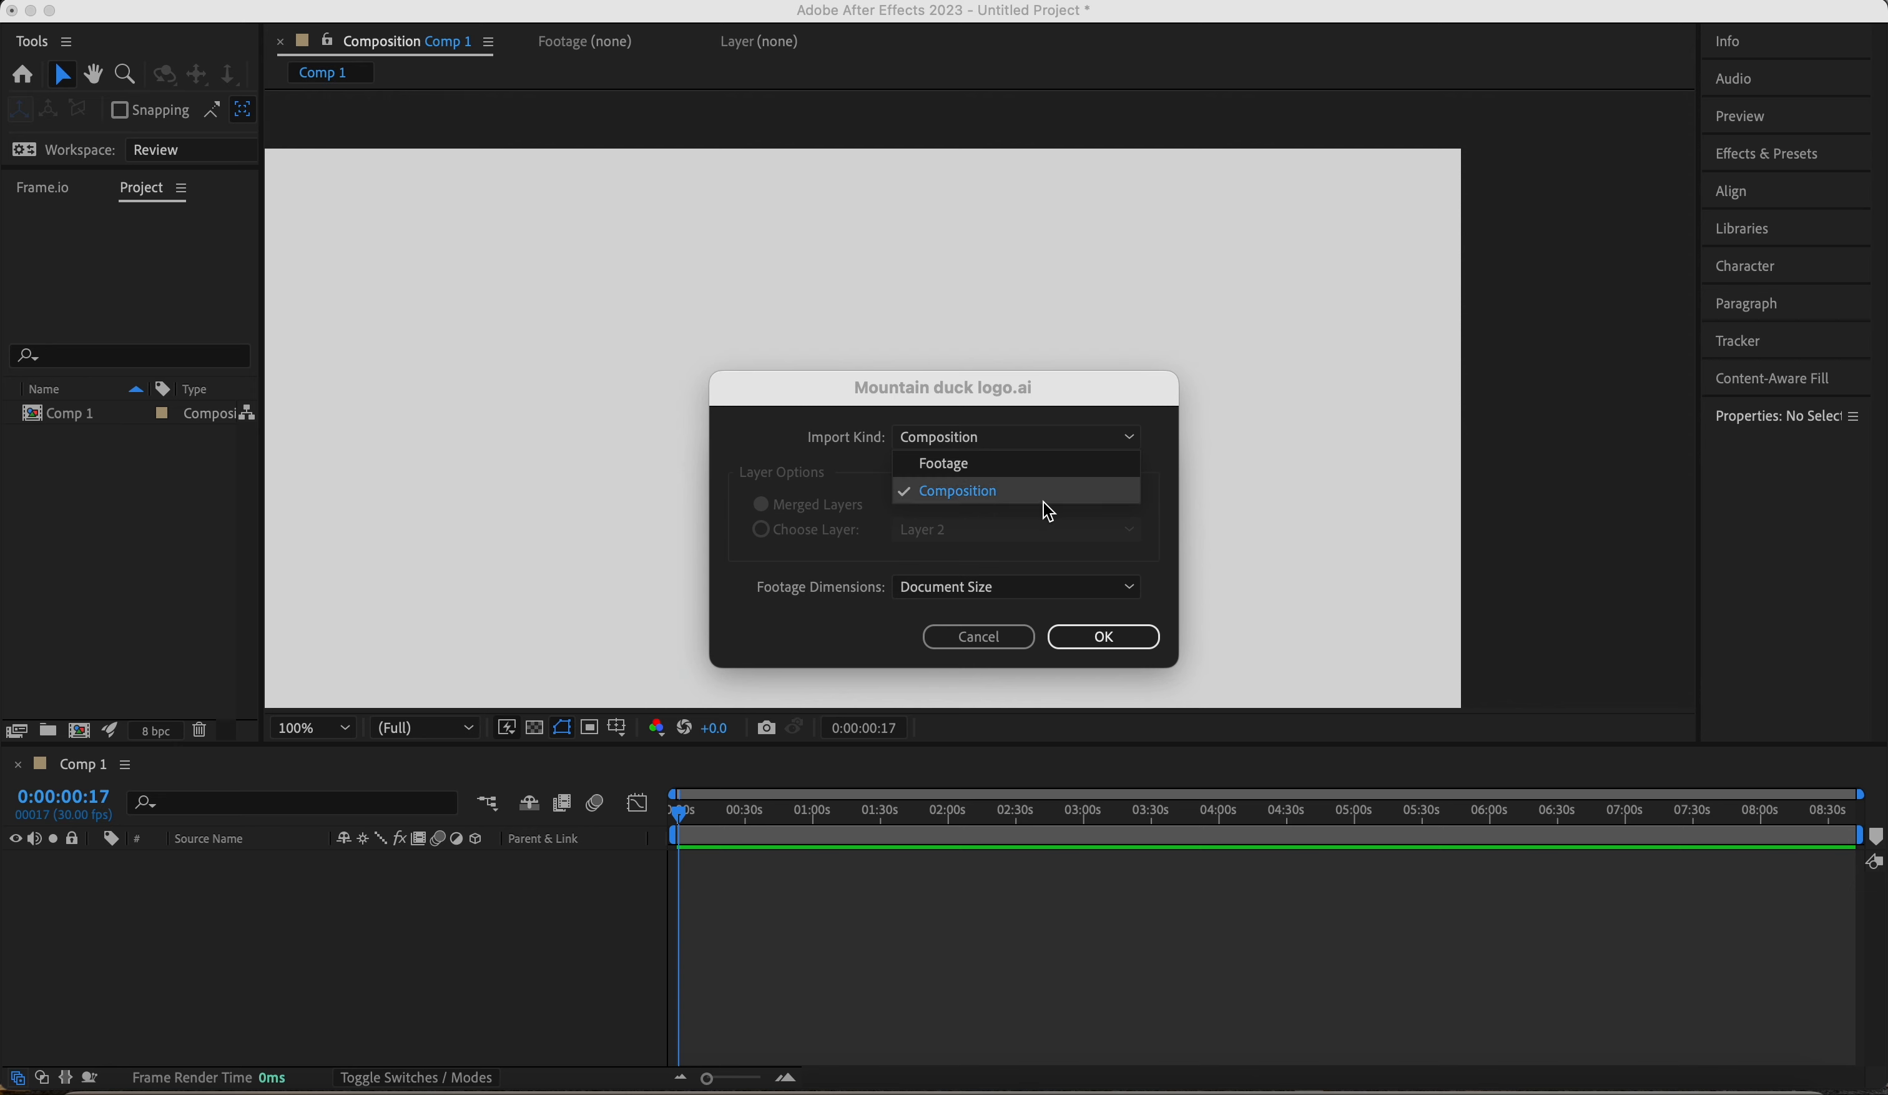
{"action": "left_click", "coordinate": [1128, 642]}
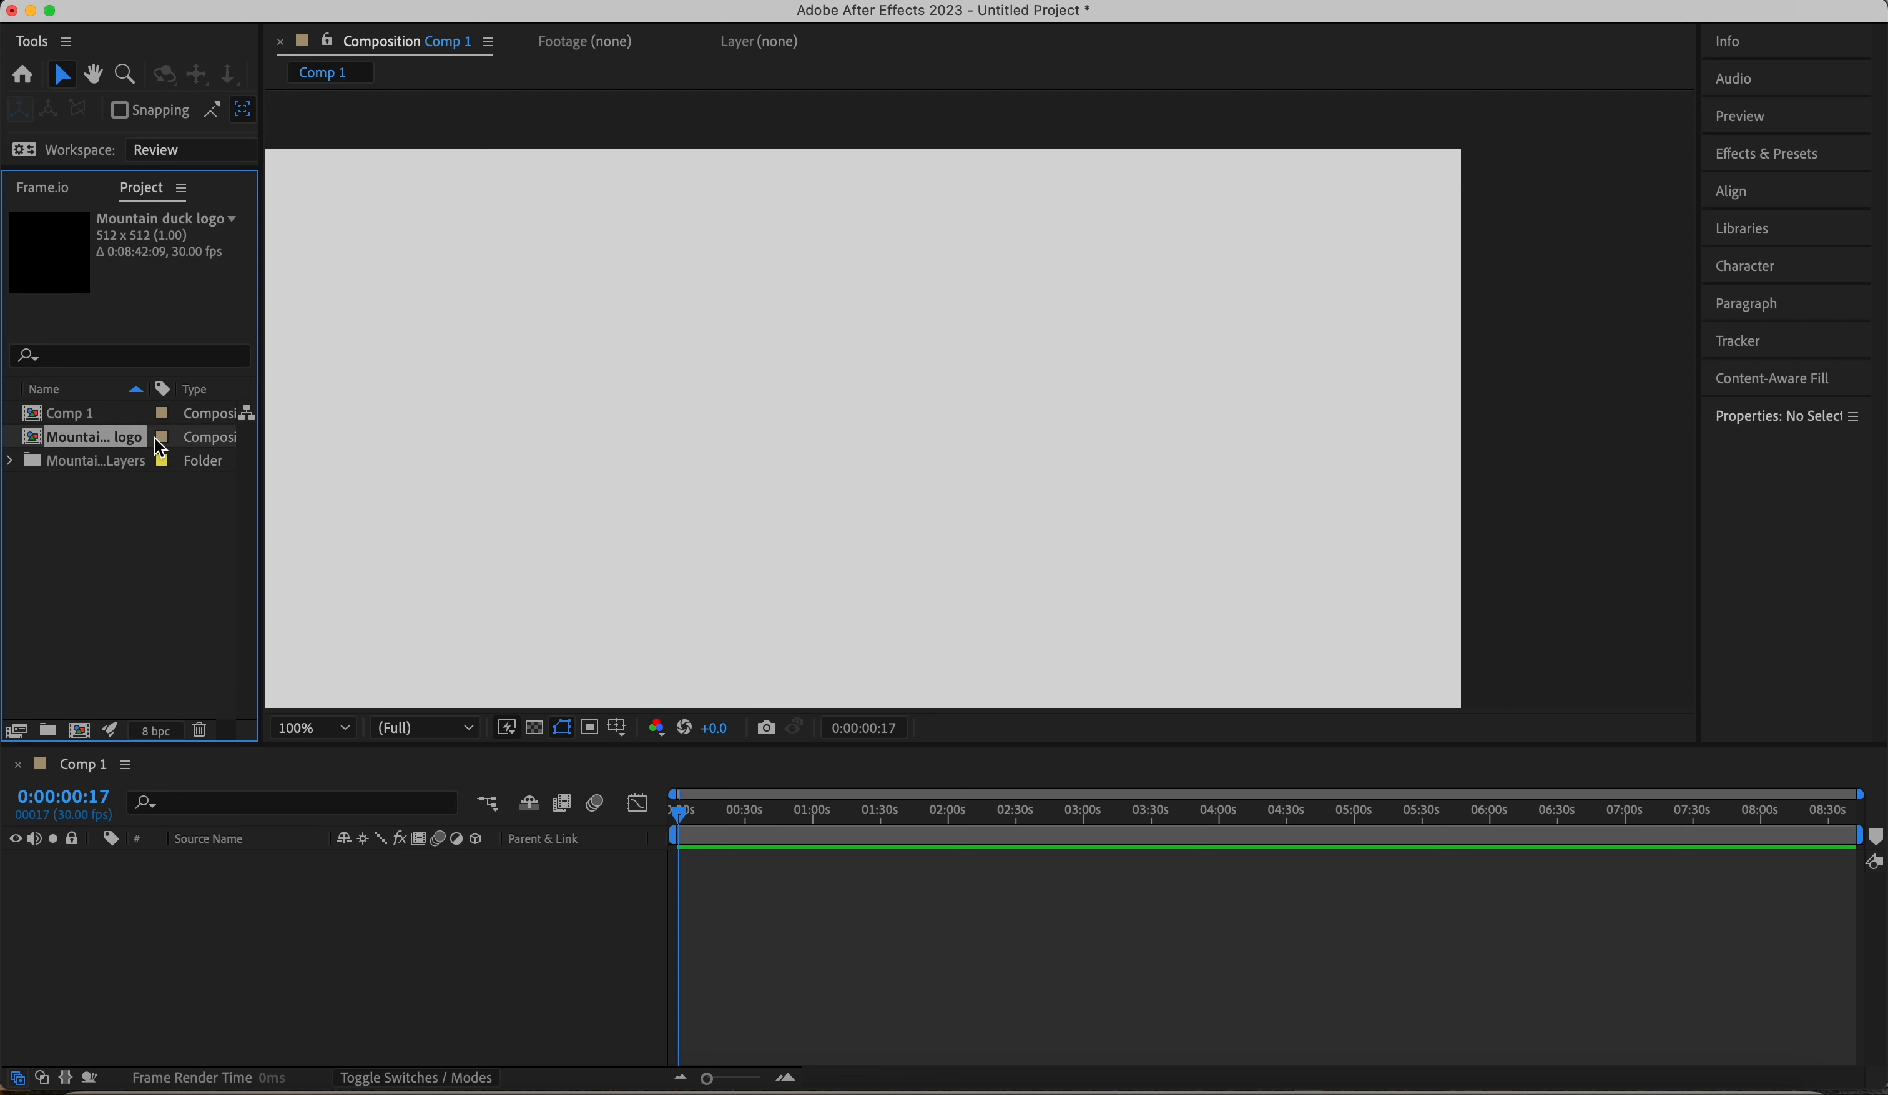
- Expand the imported Mountain duck logo layers folder, preview several of its layers and collapse it again
{"action": "left_click", "coordinate": [85, 466]}
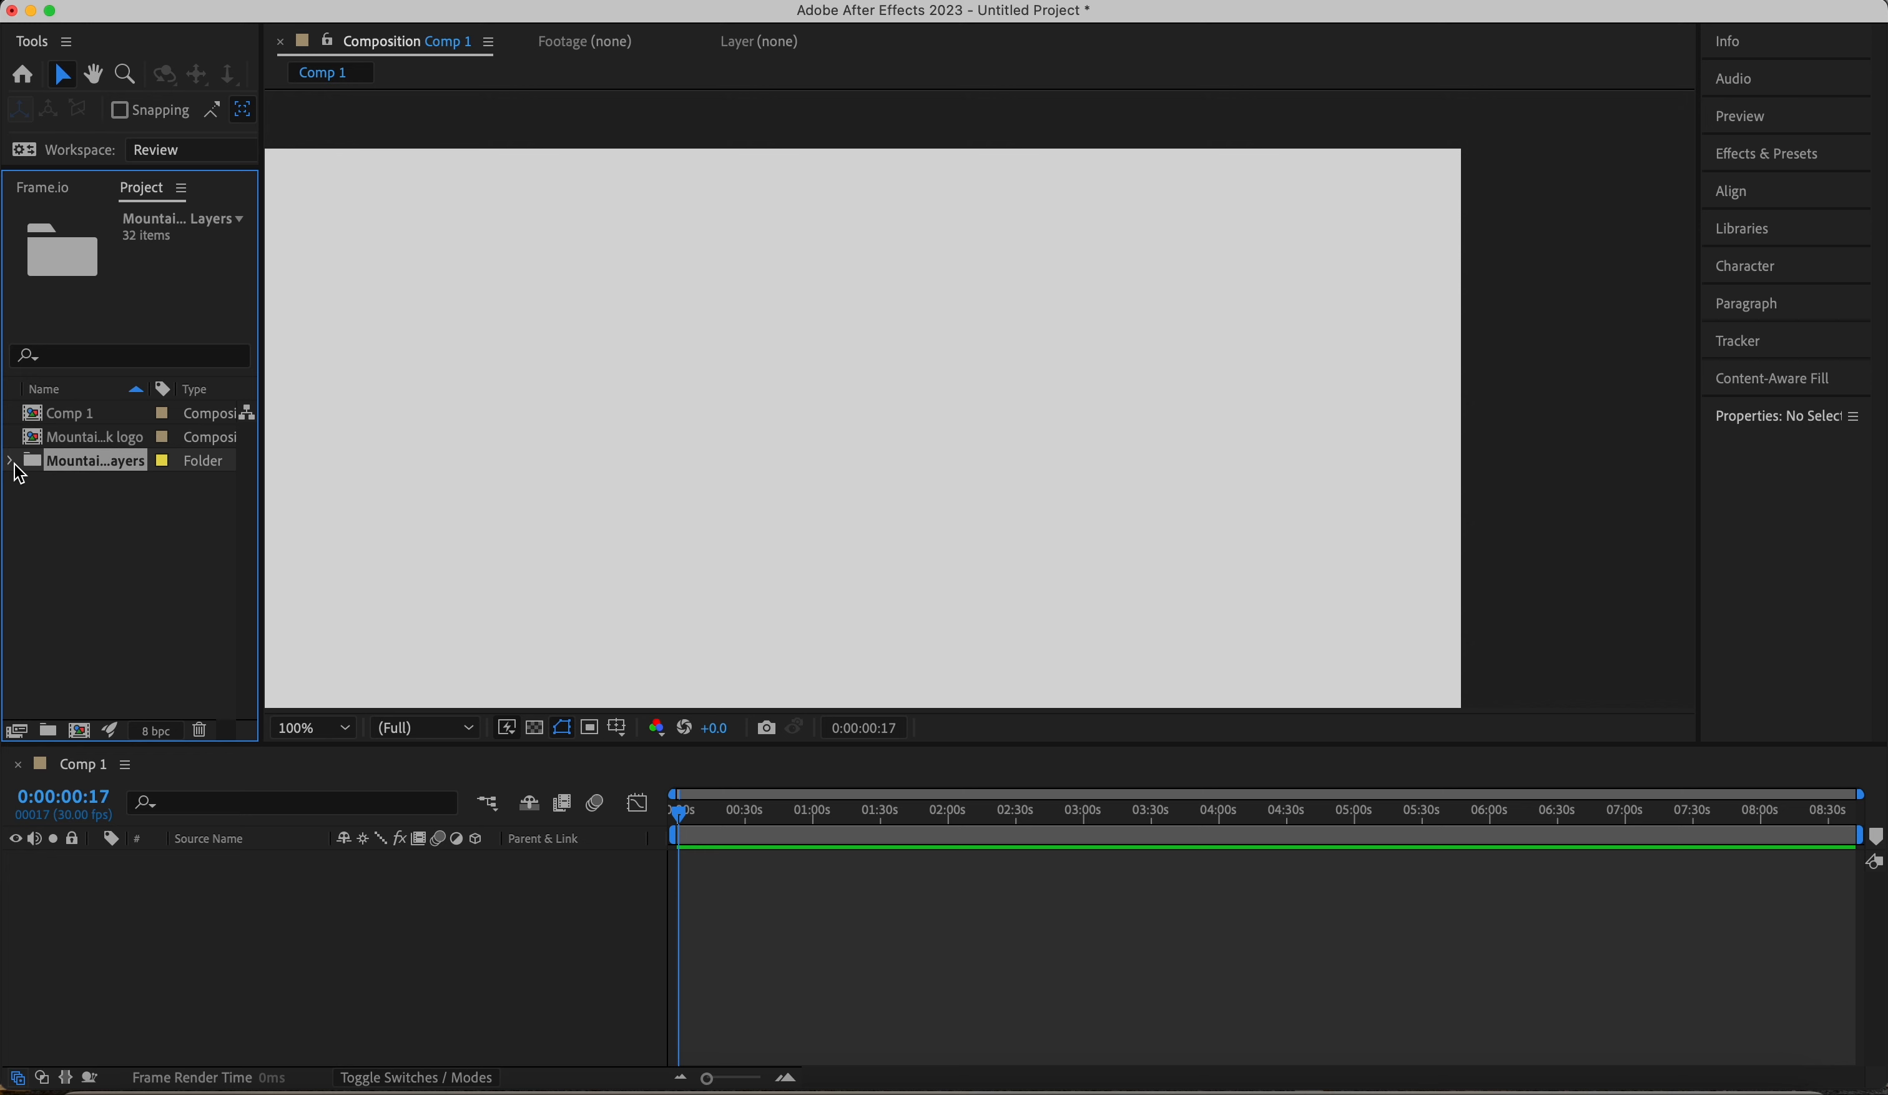
{"action": "left_click", "coordinate": [10, 460]}
{"action": "left_click", "coordinate": [106, 452]}
{"action": "left_click", "coordinate": [107, 509]}
{"action": "left_click", "coordinate": [110, 577]}
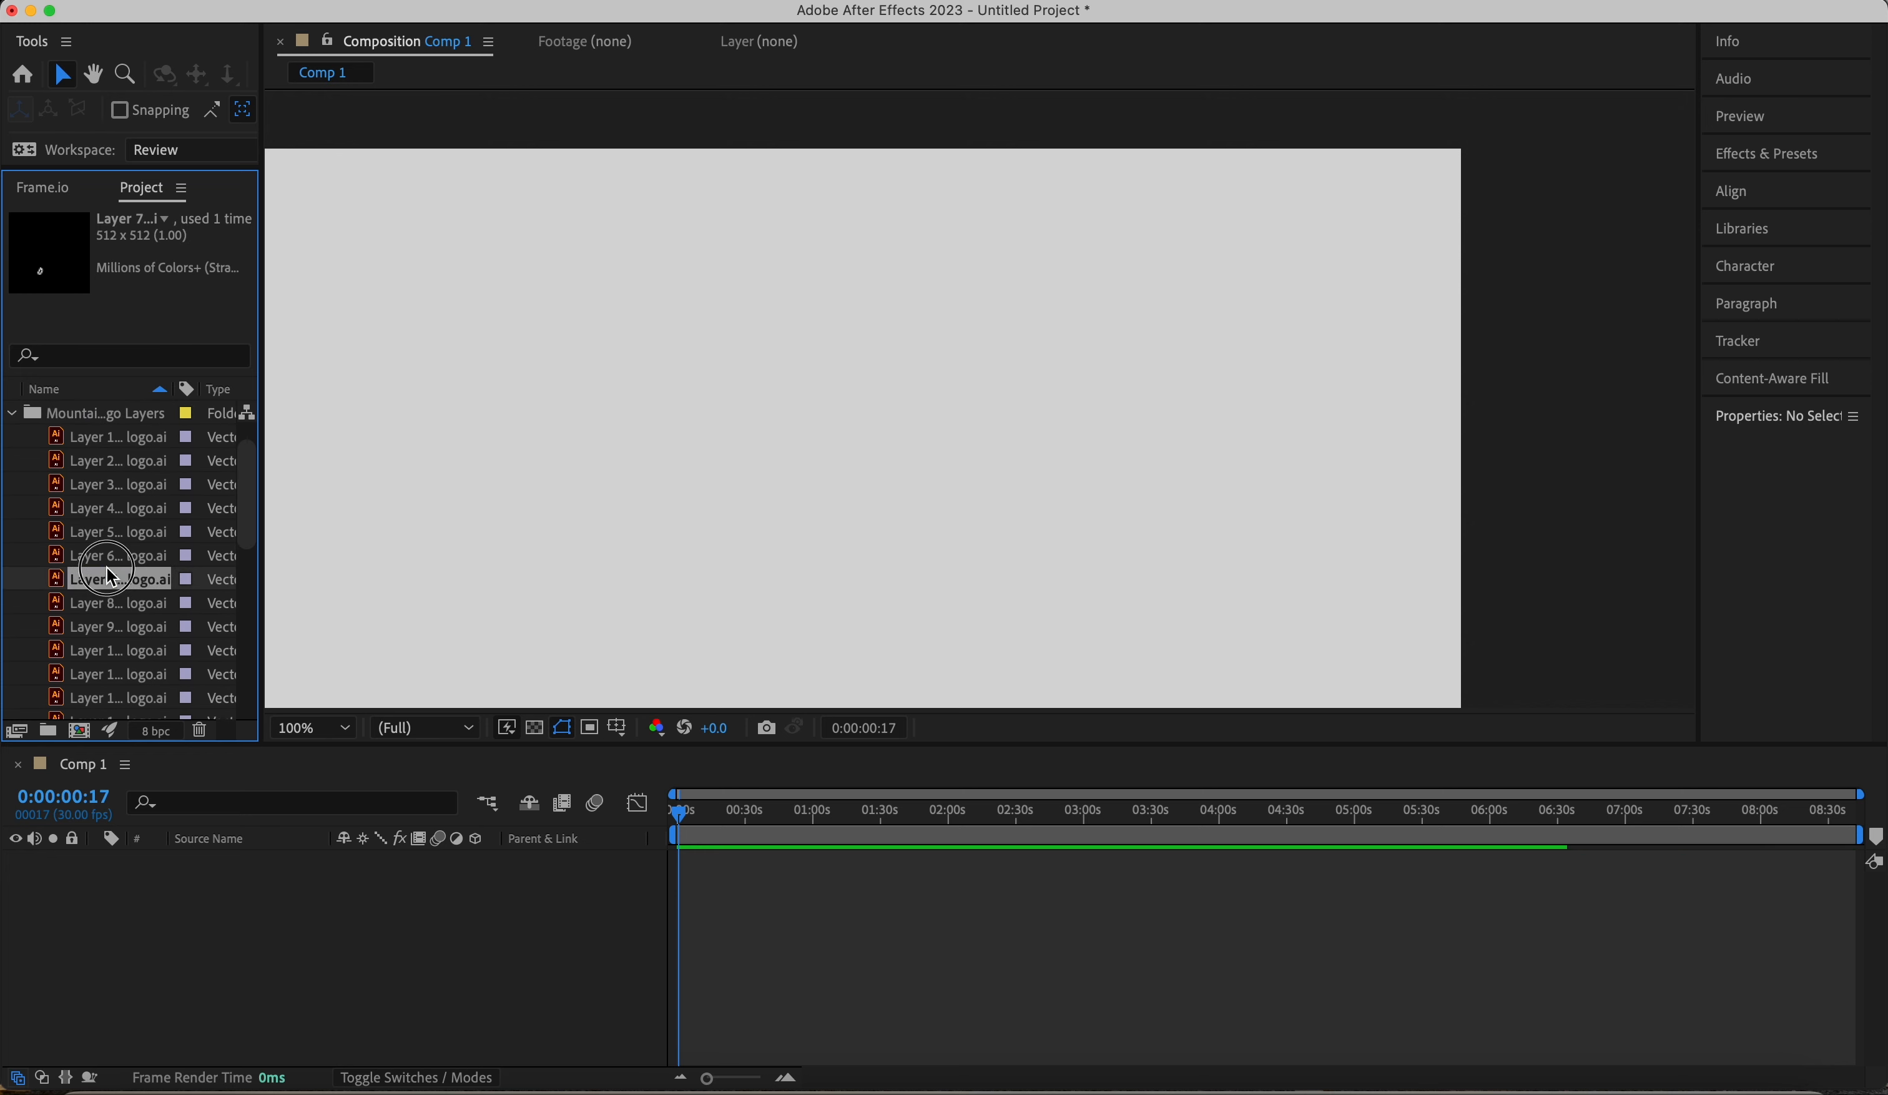
{"action": "left_click", "coordinate": [114, 605]}
{"action": "scroll", "coordinate": [120, 630], "scroll_direction": "down", "scroll_amount": 3}
{"action": "scroll", "coordinate": [118, 628], "scroll_direction": "up", "scroll_amount": 4}
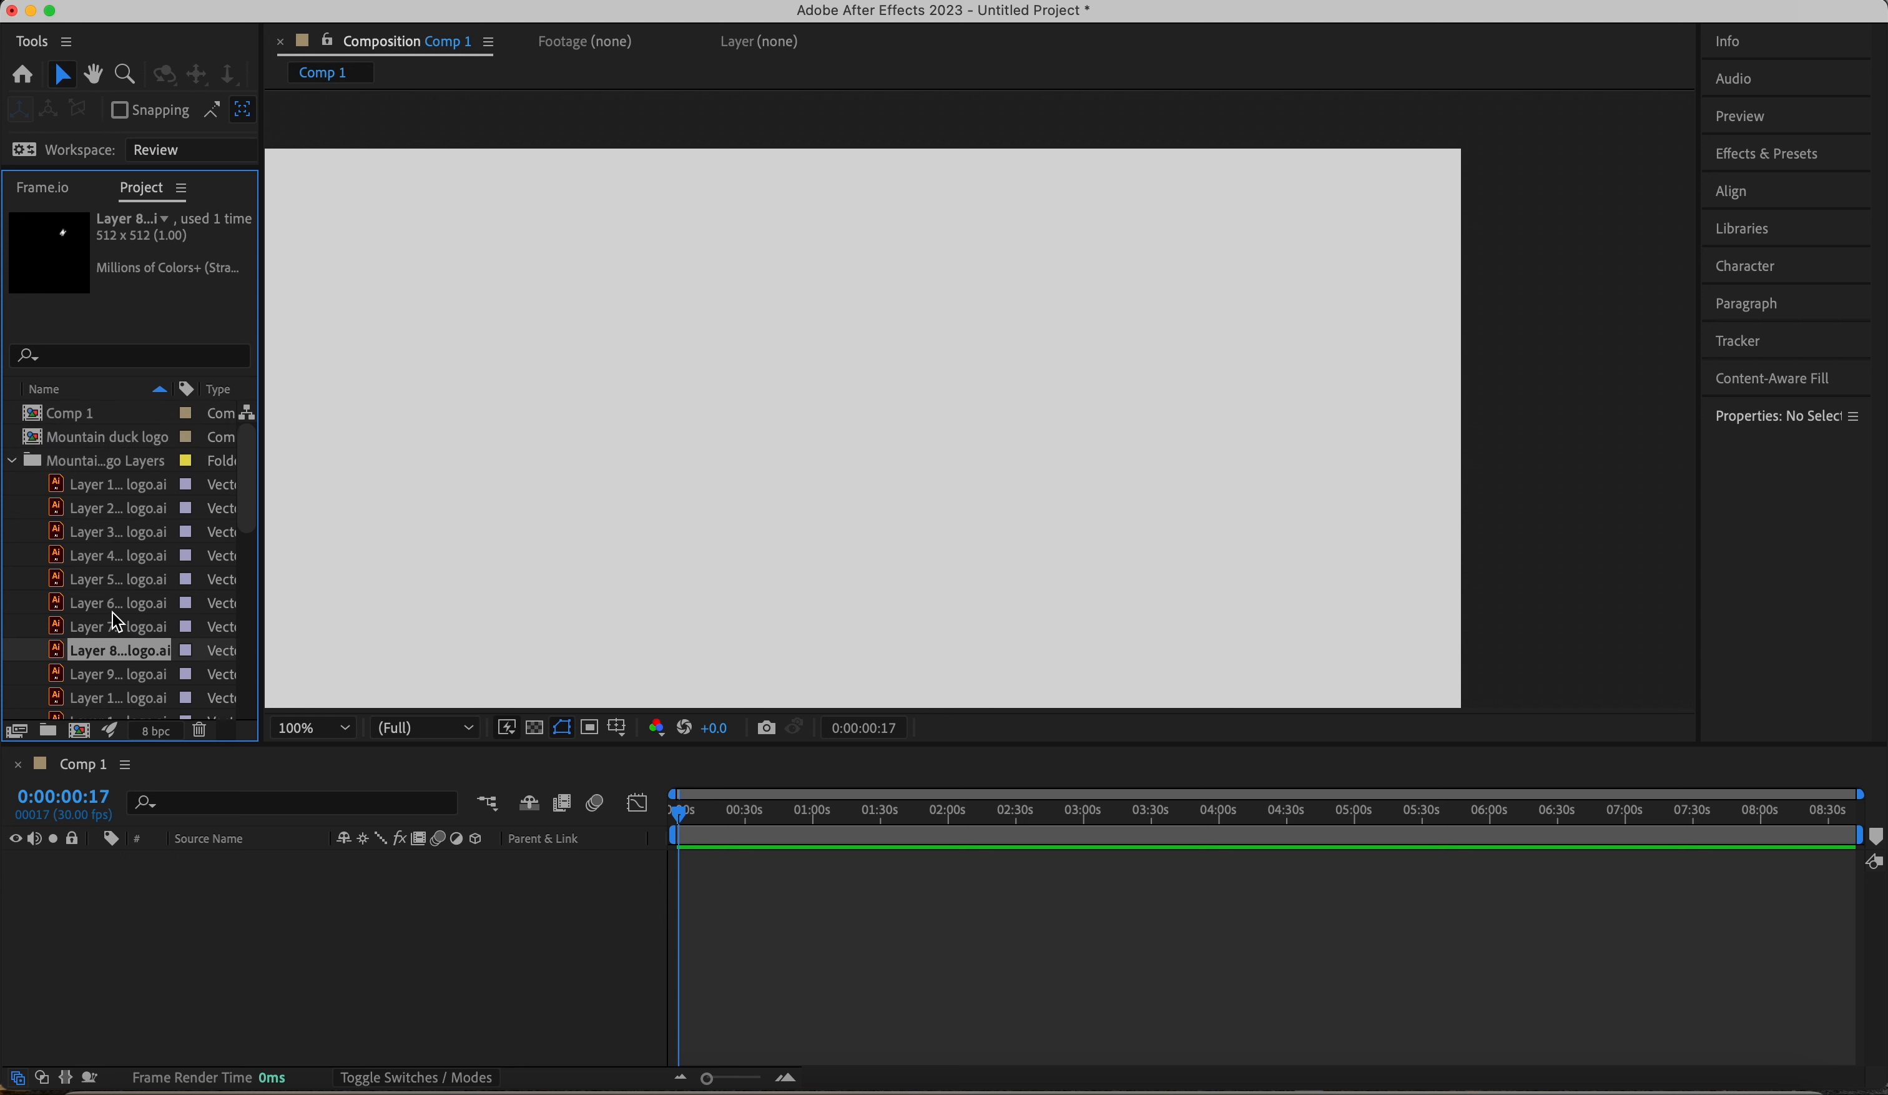
{"action": "left_click", "coordinate": [11, 462]}
- Add the whole Mountain duck logo layers folder to the Comp 1 timeline and look through the added layers
{"action": "left_click", "coordinate": [74, 463]}
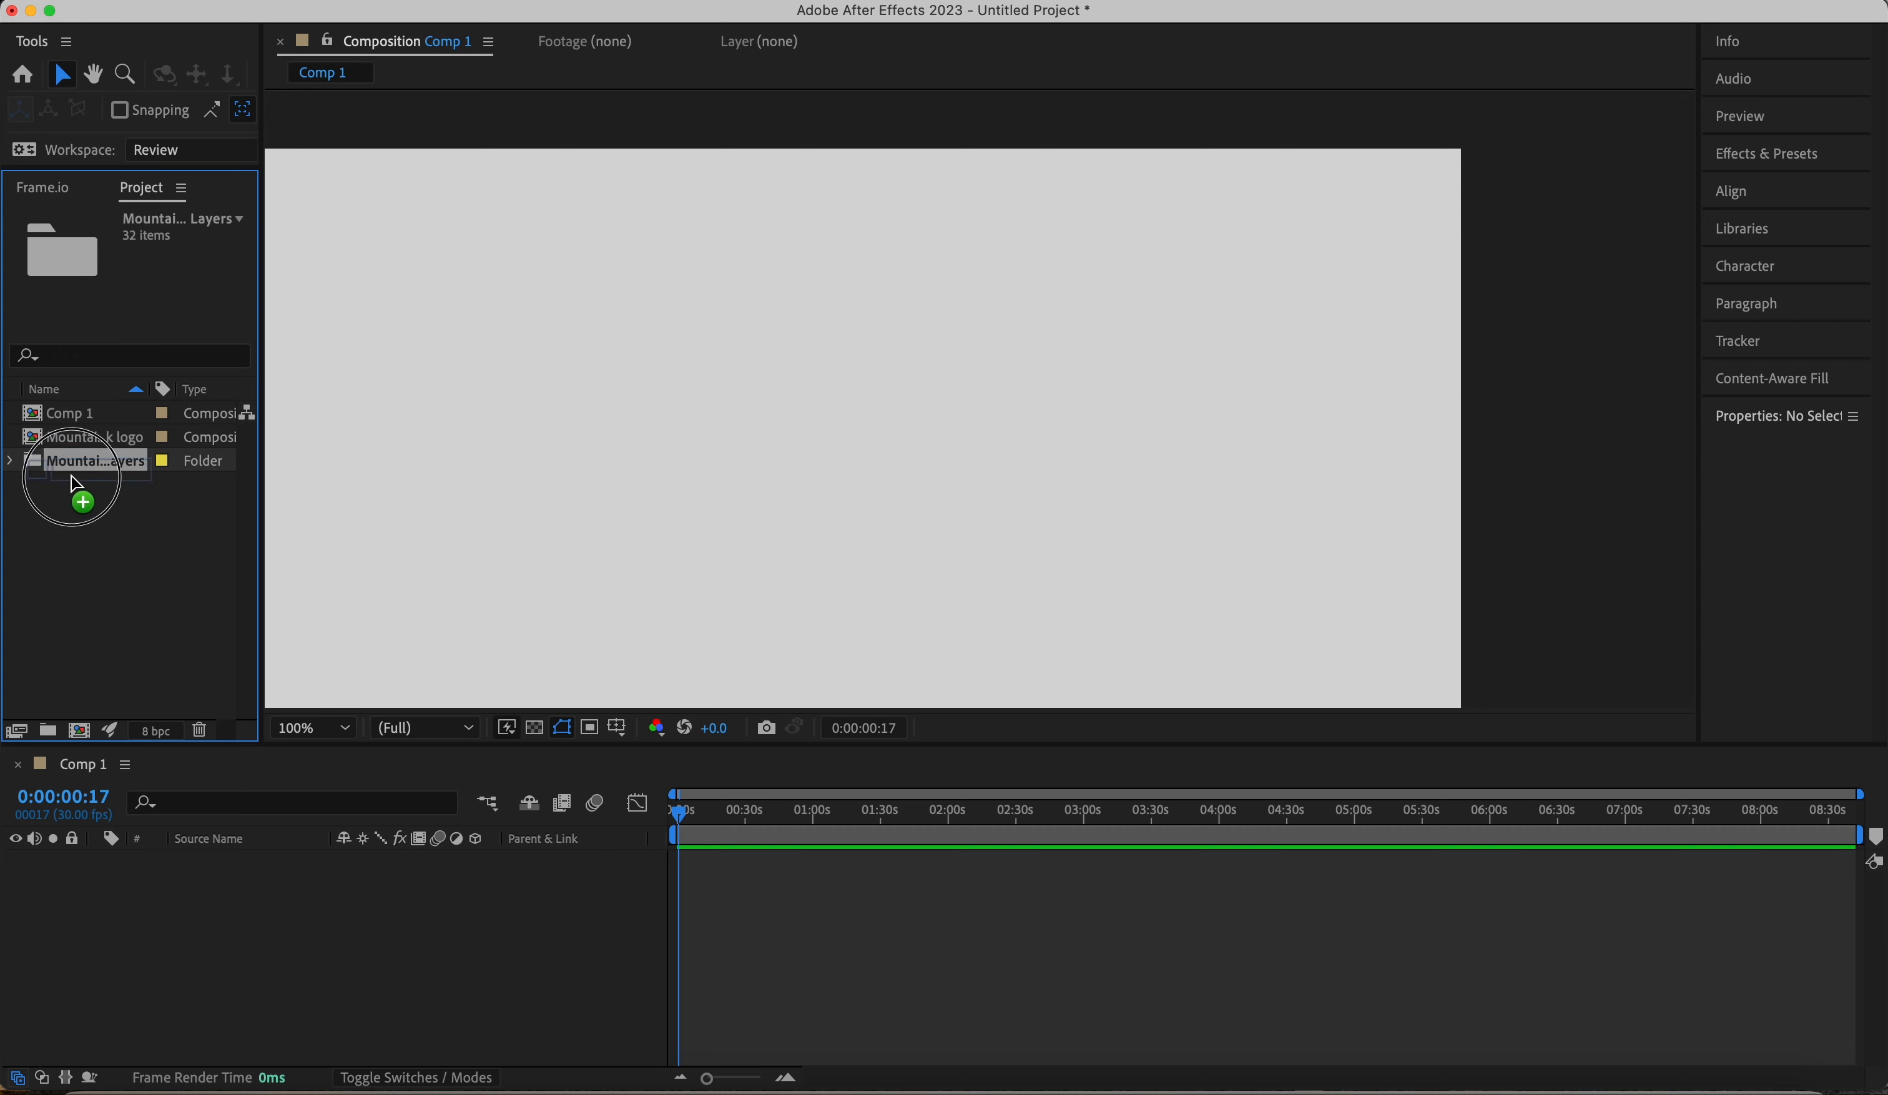
{"action": "left_click_drag", "start_coordinate": [70, 476], "coordinate": [154, 956]}
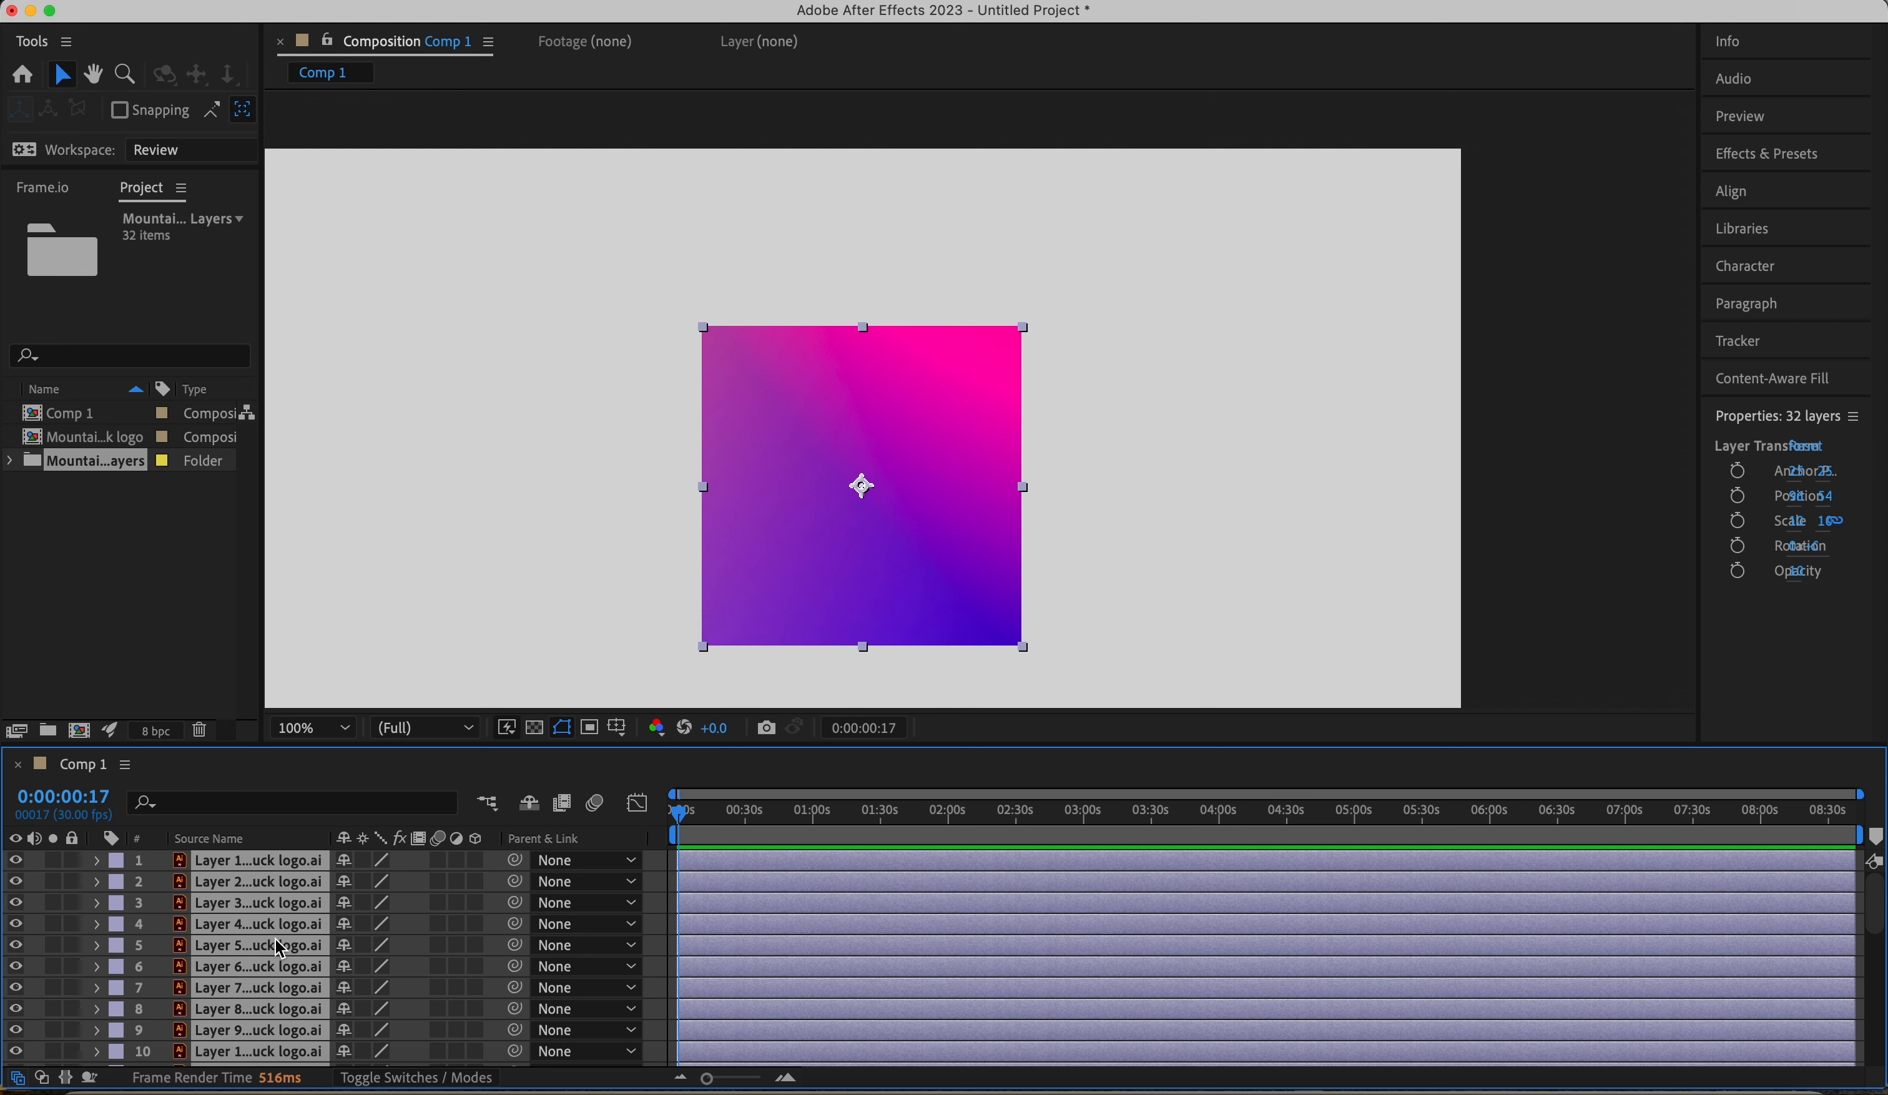
{"action": "scroll", "coordinate": [276, 937], "scroll_direction": "down", "scroll_amount": 8}
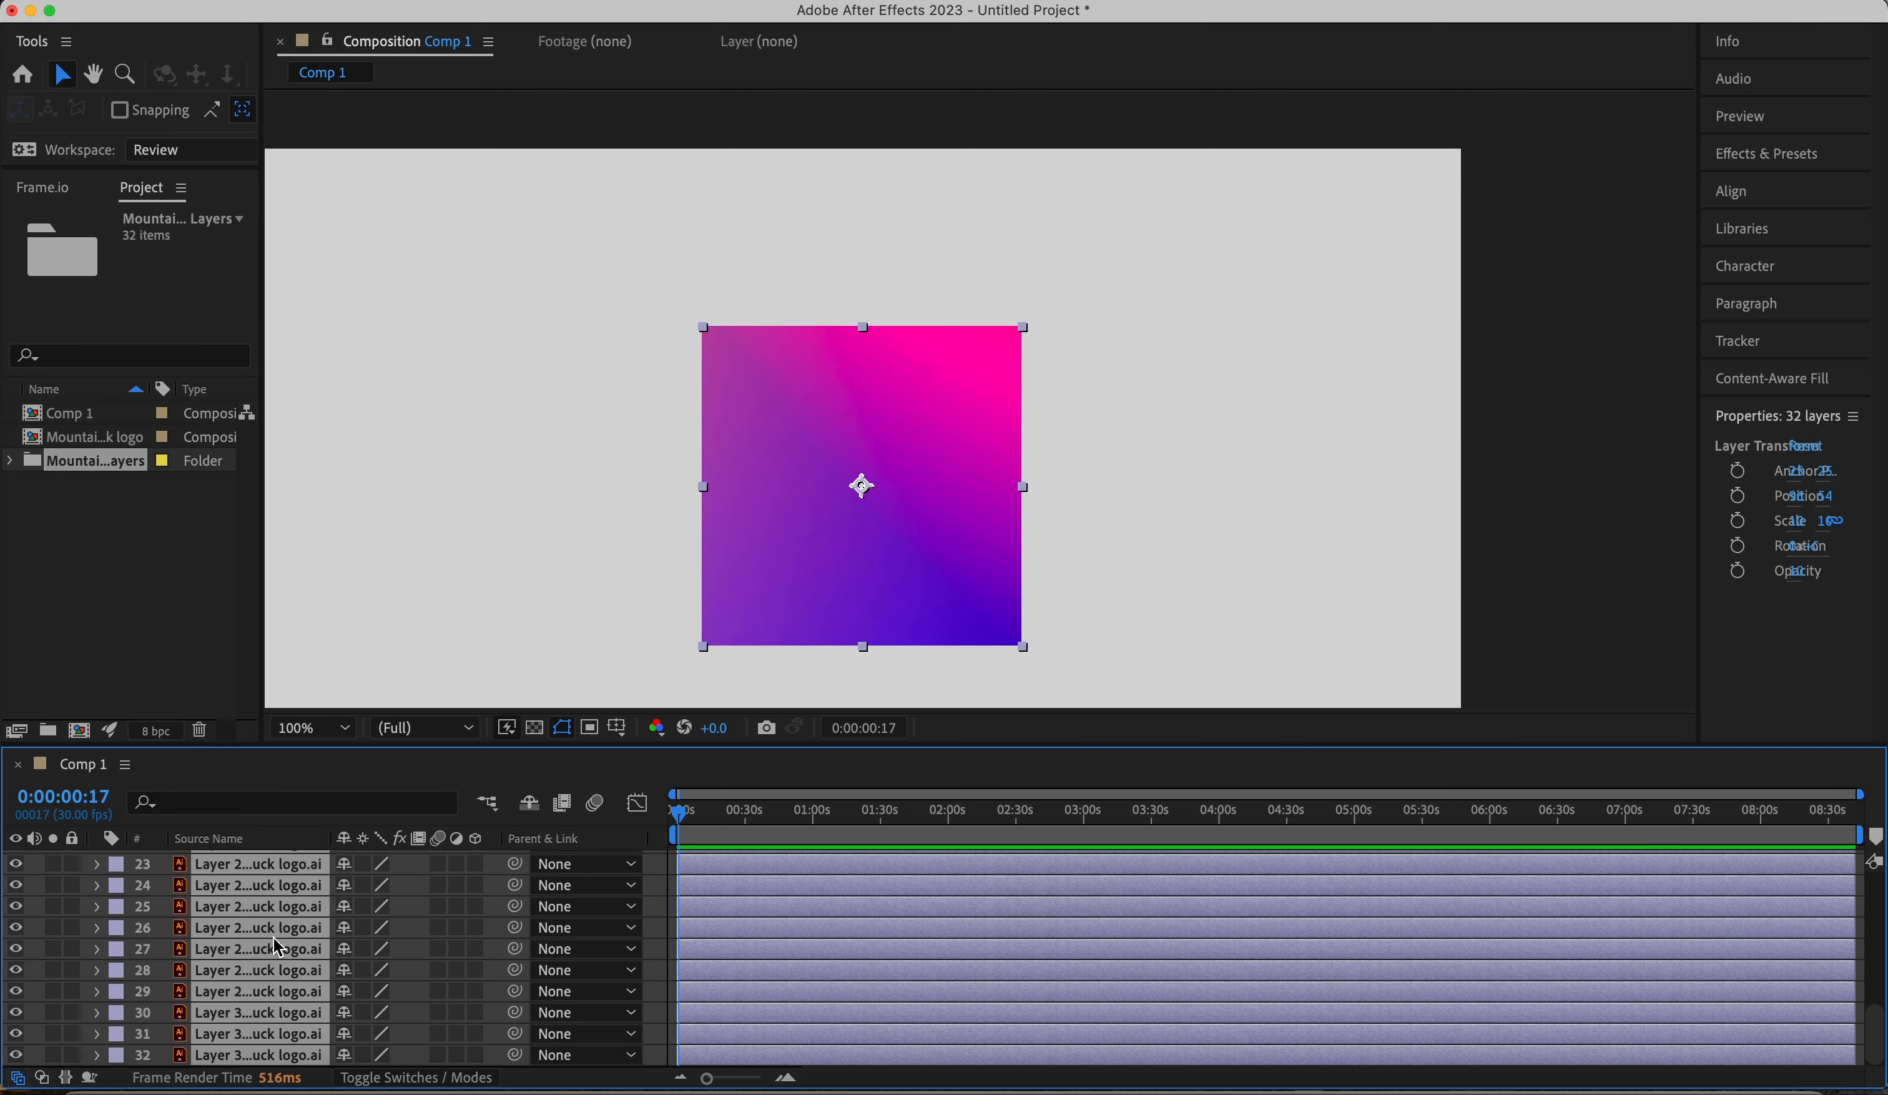
{"action": "scroll", "coordinate": [276, 937], "scroll_direction": "up", "scroll_amount": 8}
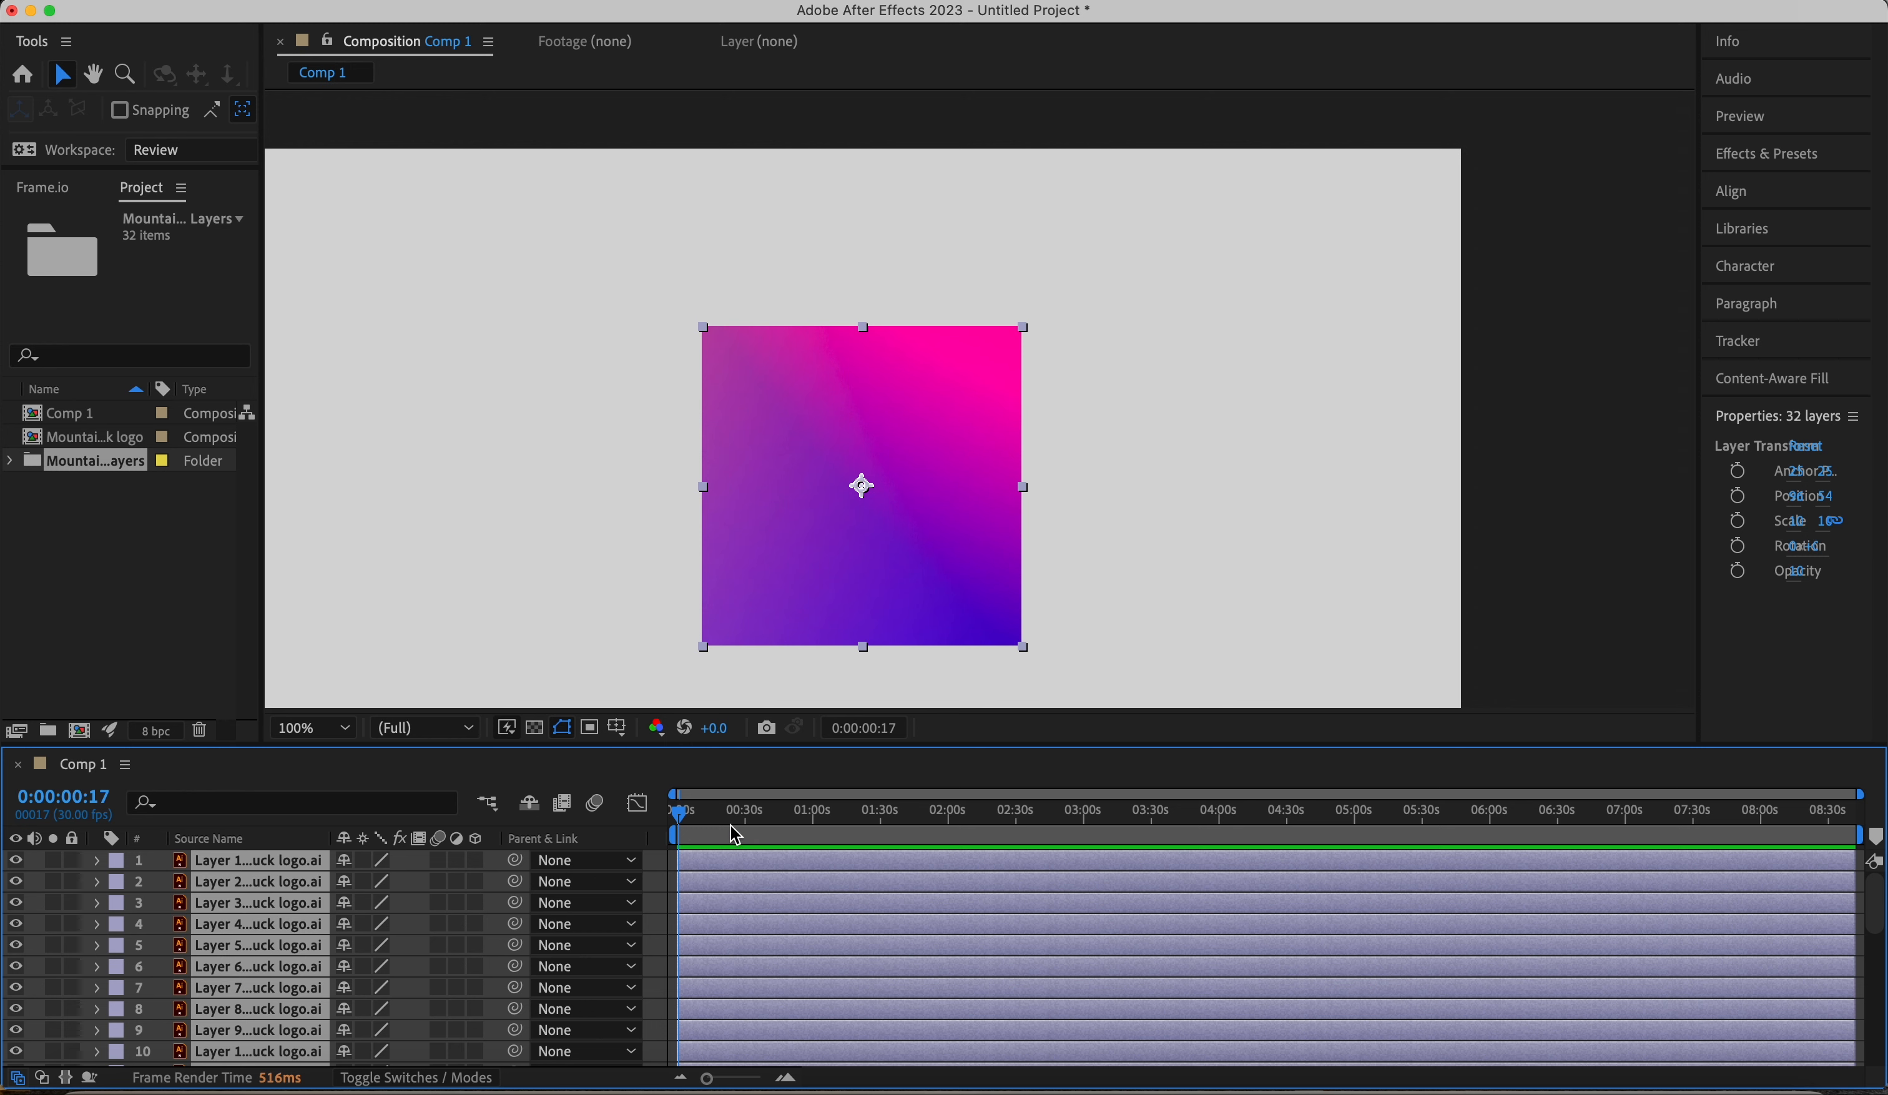
- Convert all the selected logo layers in Comp 1 with Create Shapes from Vector Layer and dismiss the message
{"action": "scroll", "coordinate": [735, 974], "scroll_direction": "down", "scroll_amount": 1}
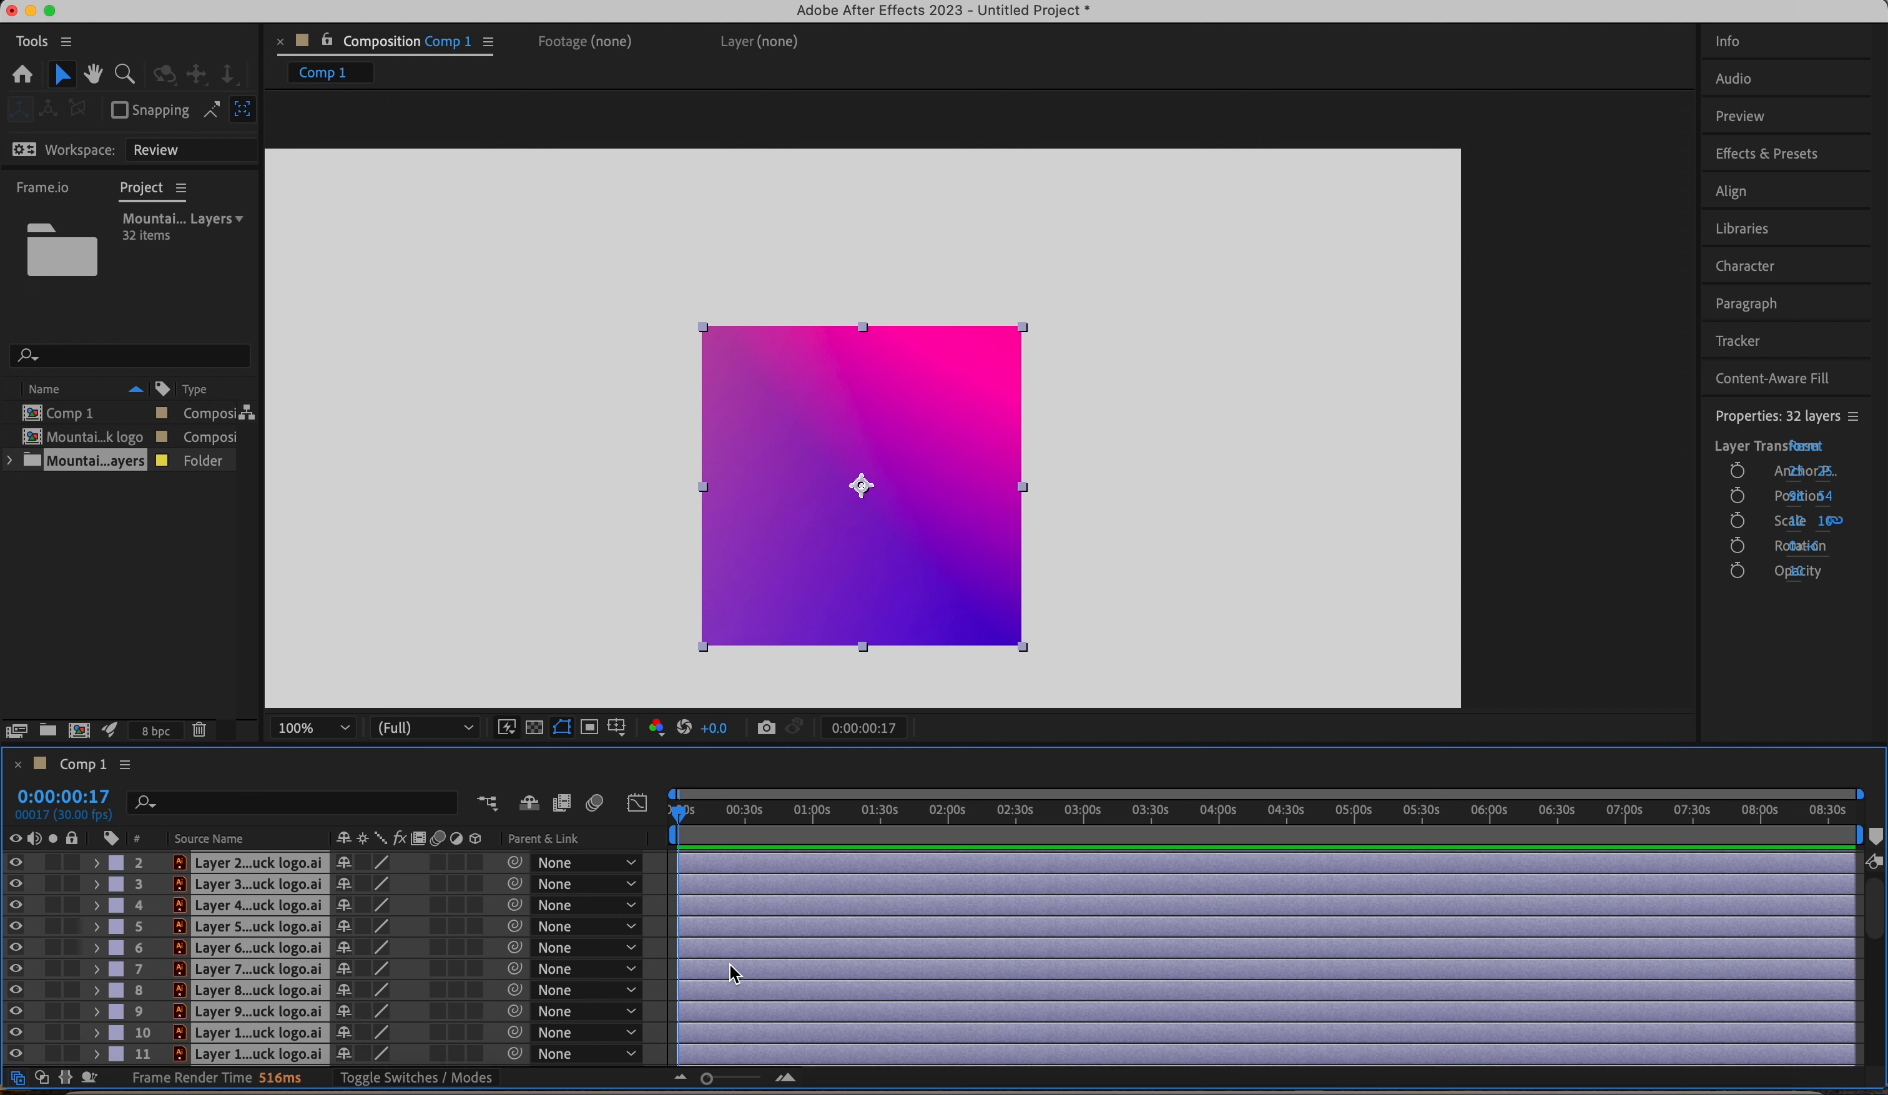
{"action": "scroll", "coordinate": [736, 974], "scroll_direction": "down", "scroll_amount": 10}
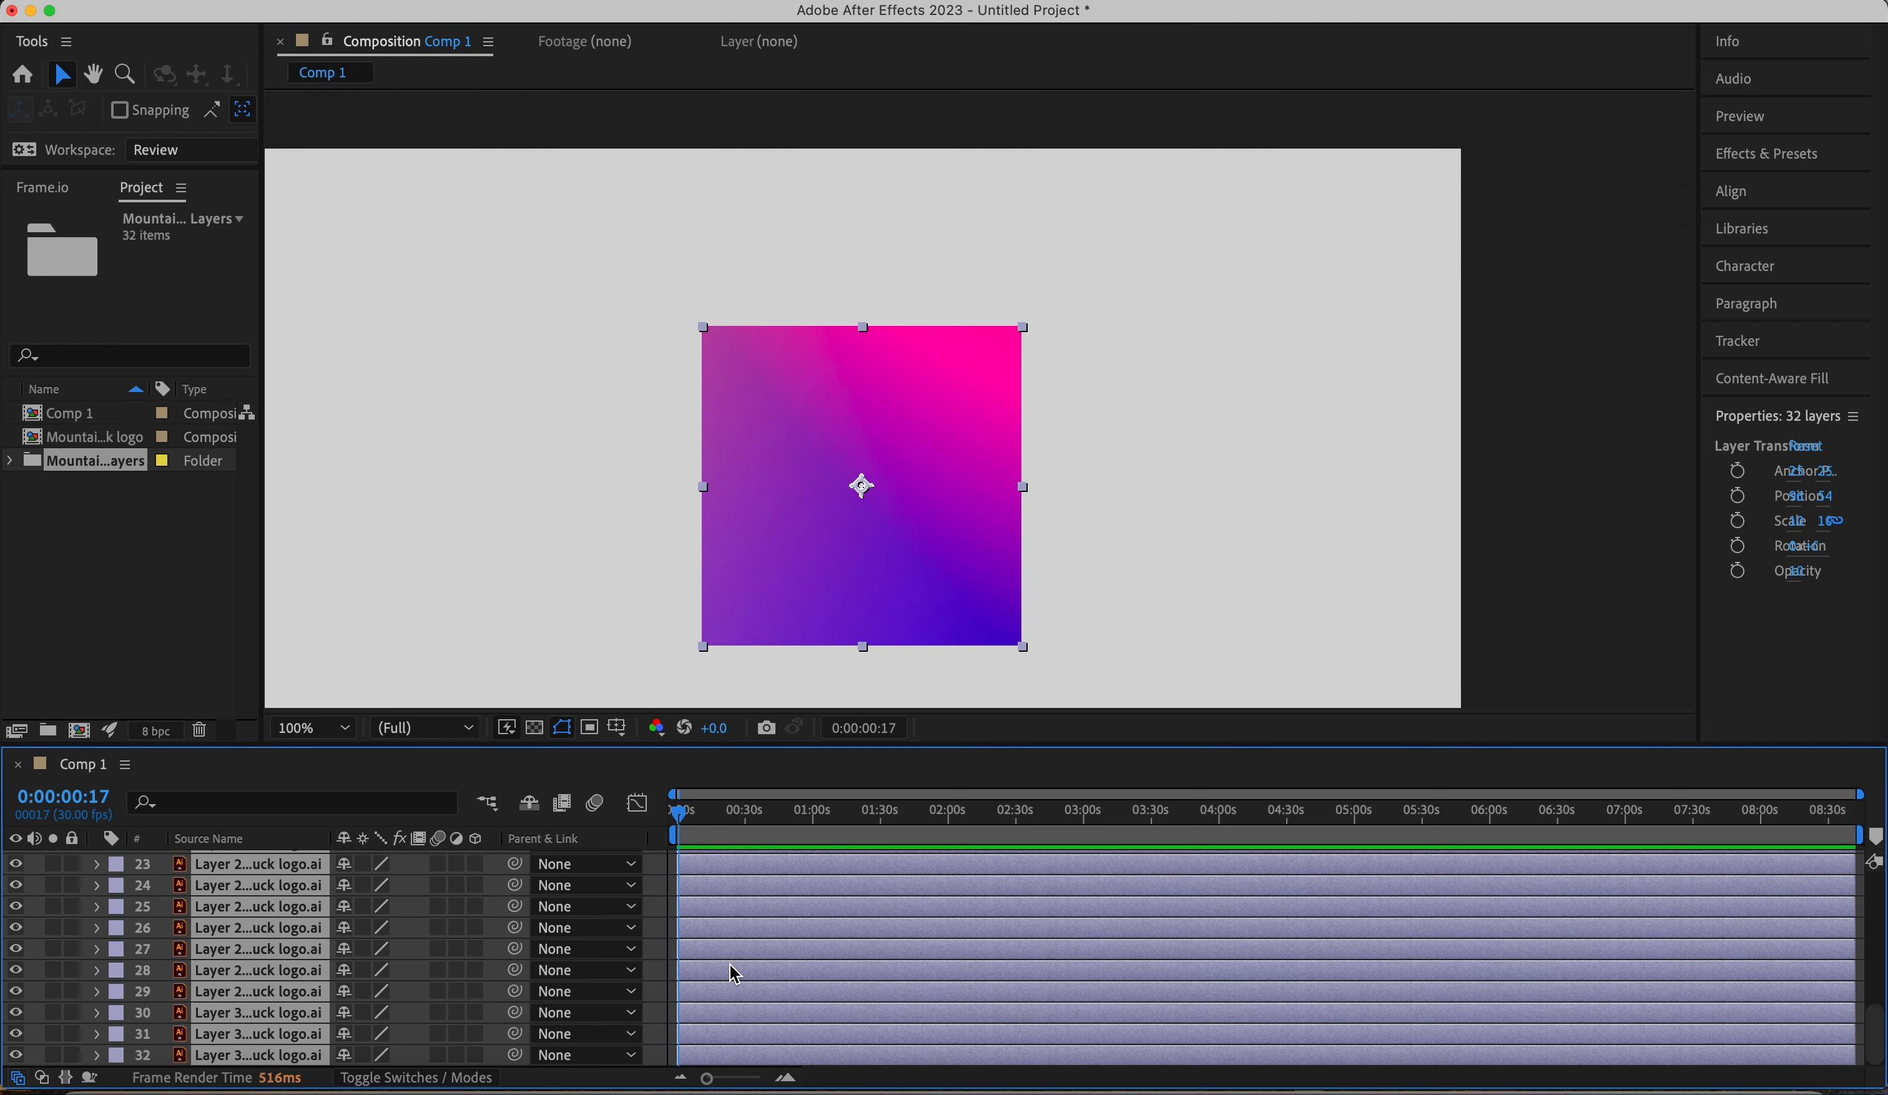
{"action": "right_click", "coordinate": [282, 872]}
{"action": "left_click", "coordinate": [283, 872]}
{"action": "right_click", "coordinate": [282, 872]}
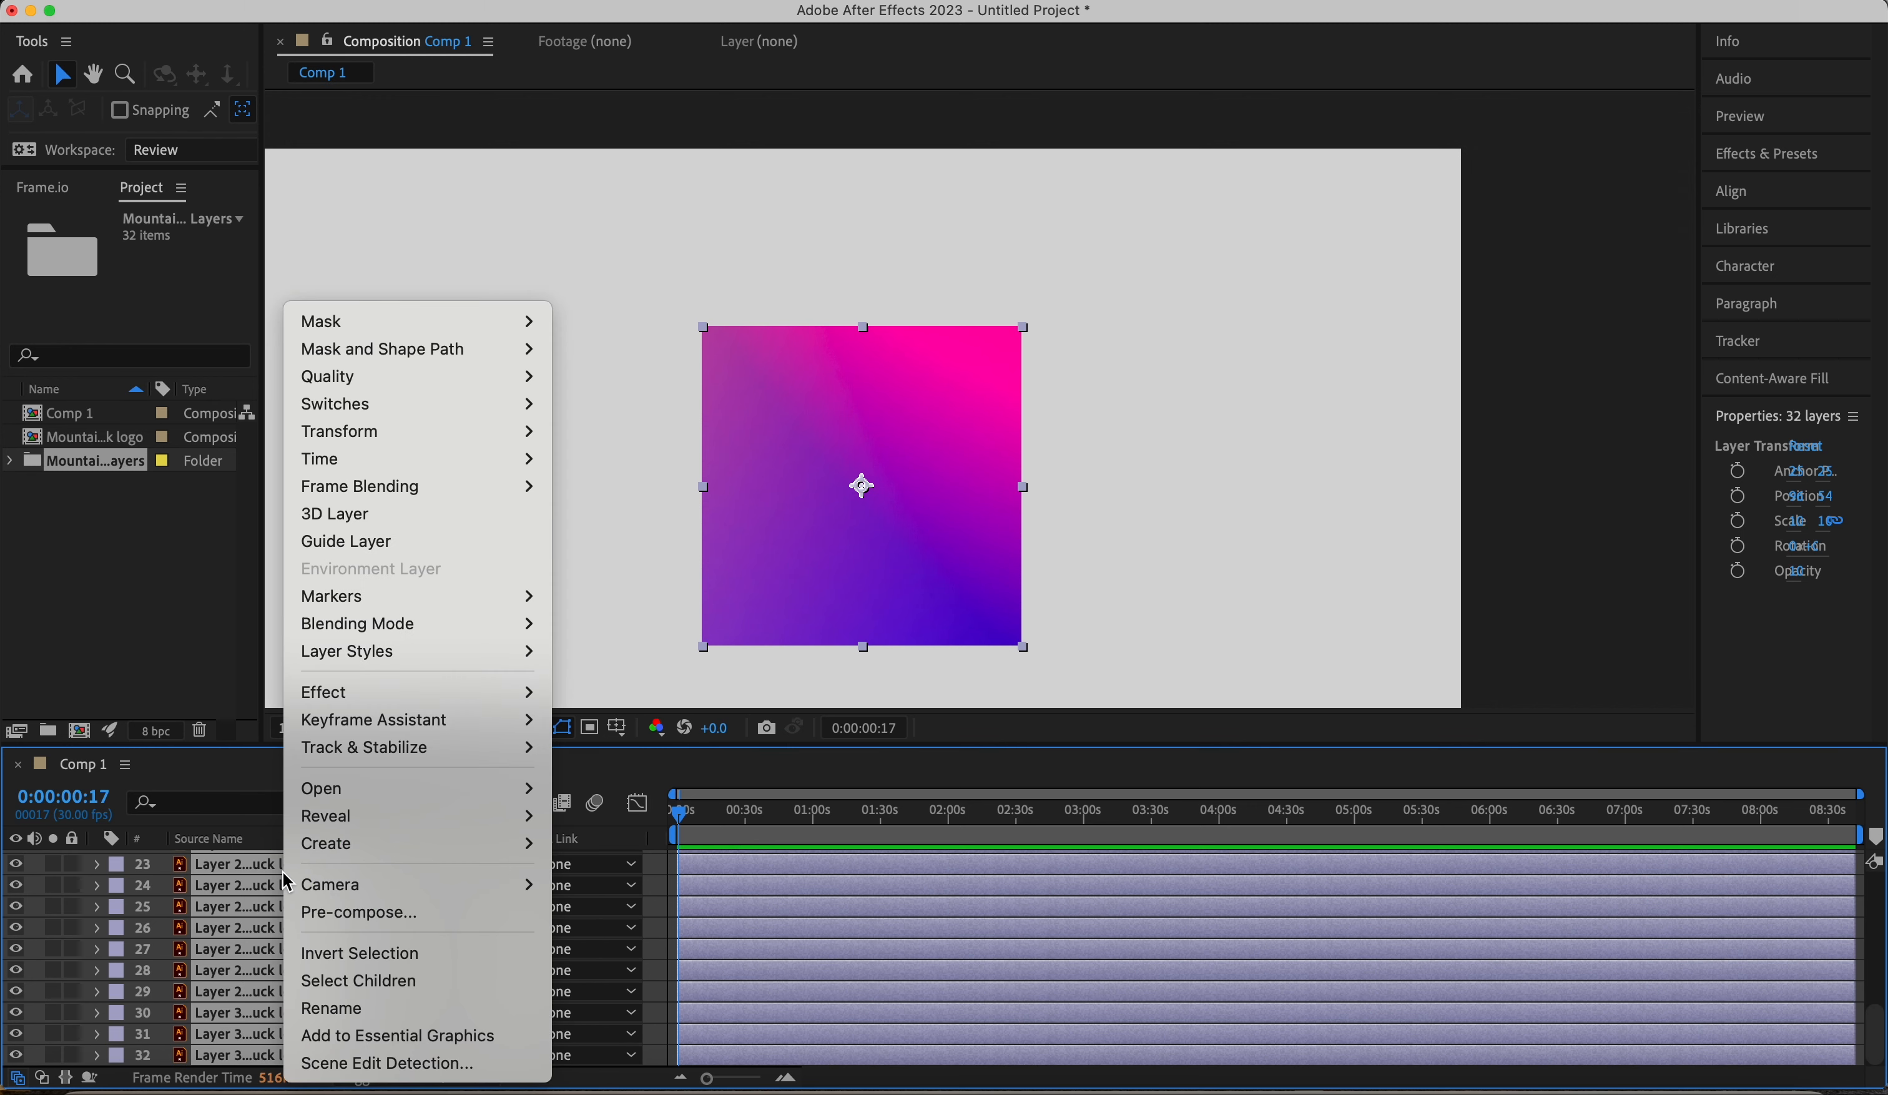
{"action": "mouse_move", "coordinate": [304, 857]}
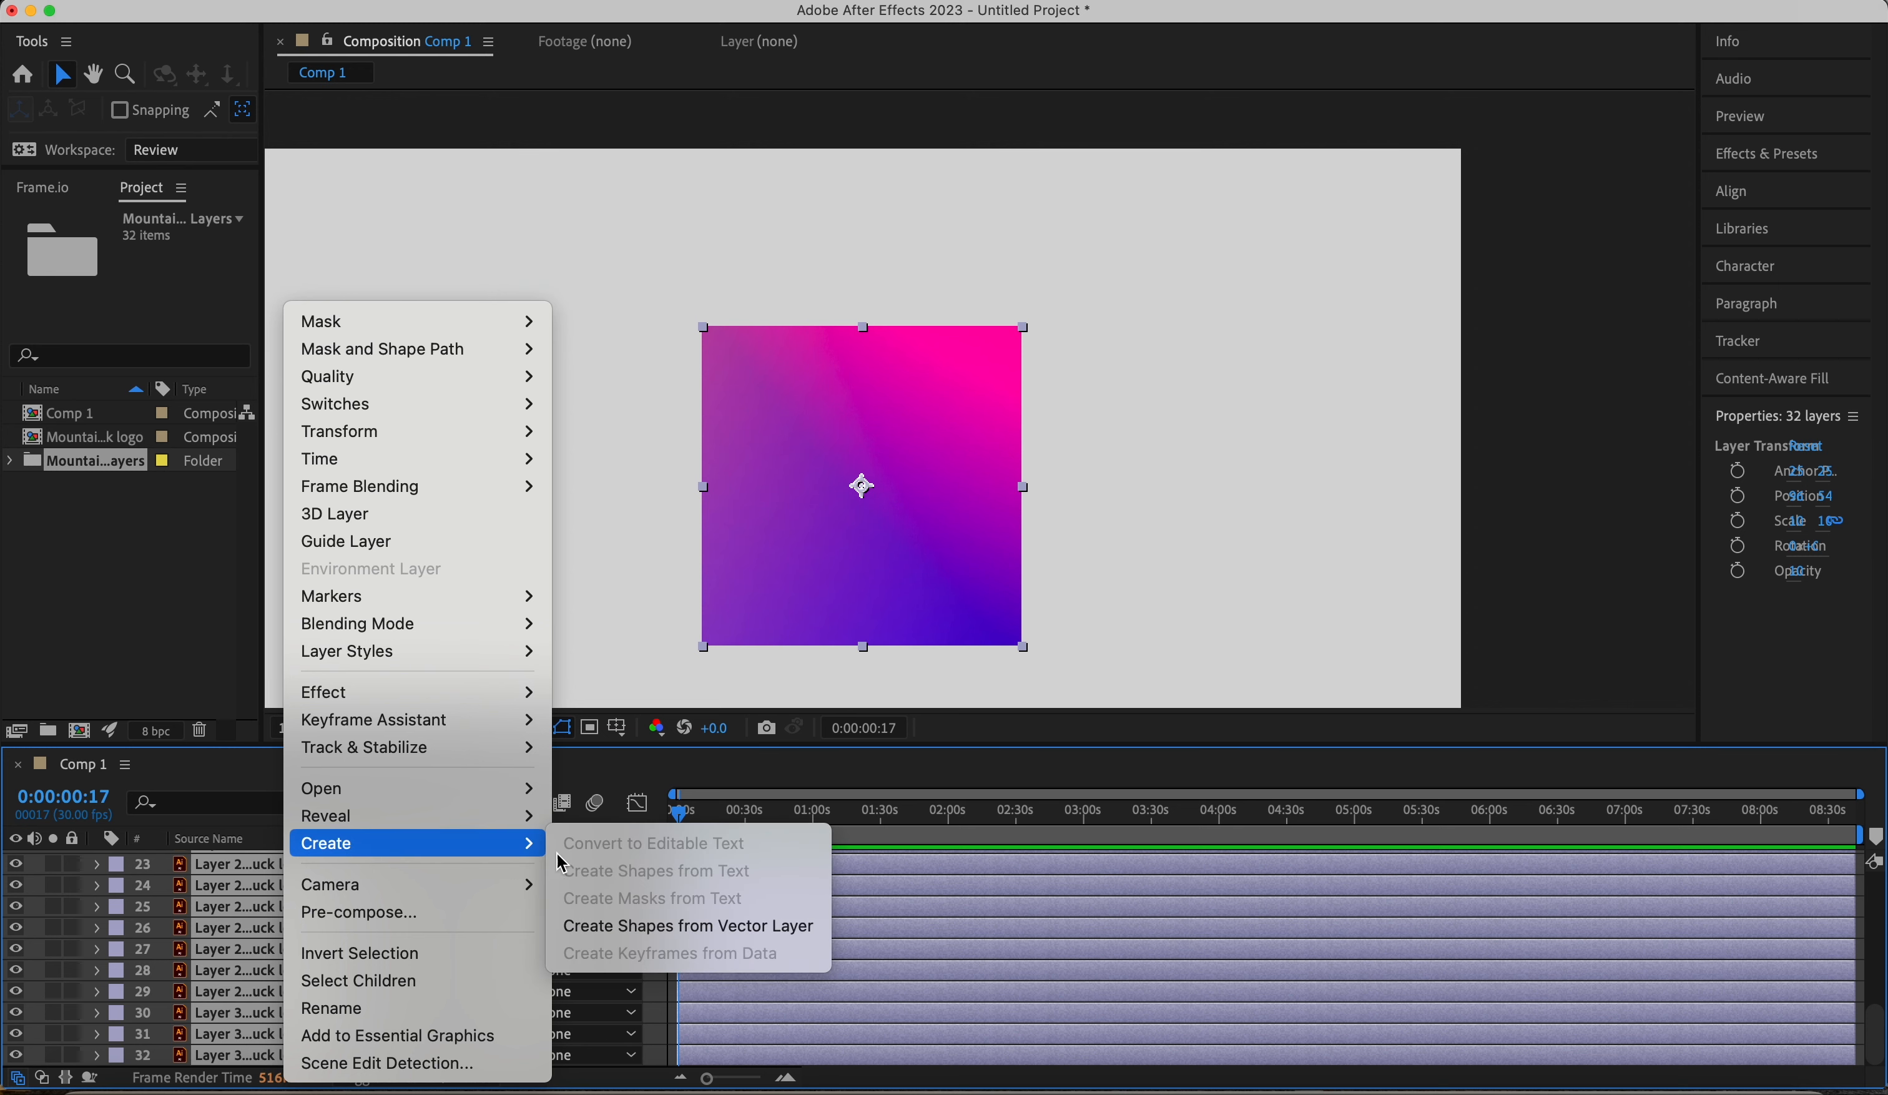
{"action": "left_click", "coordinate": [775, 934]}
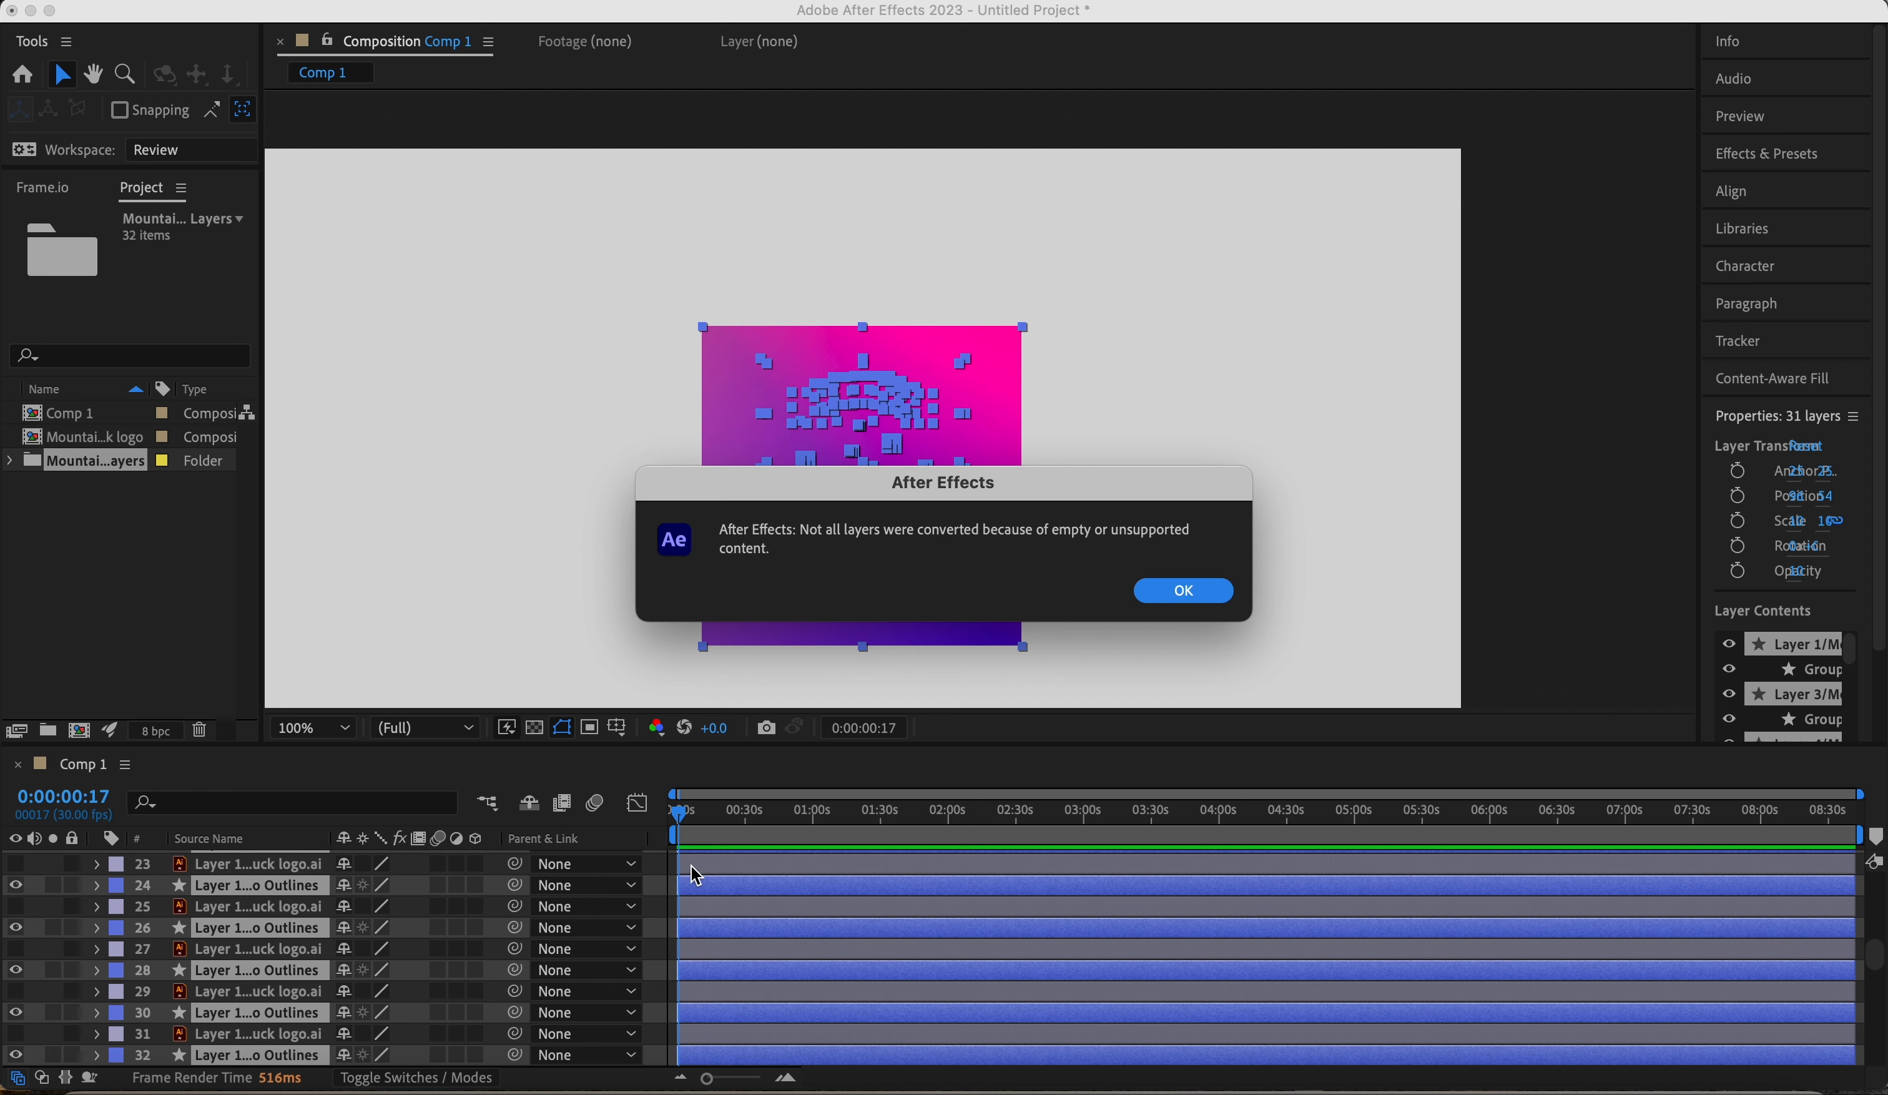
{"action": "left_click", "coordinate": [1185, 593]}
{"action": "left_click", "coordinate": [1180, 592]}
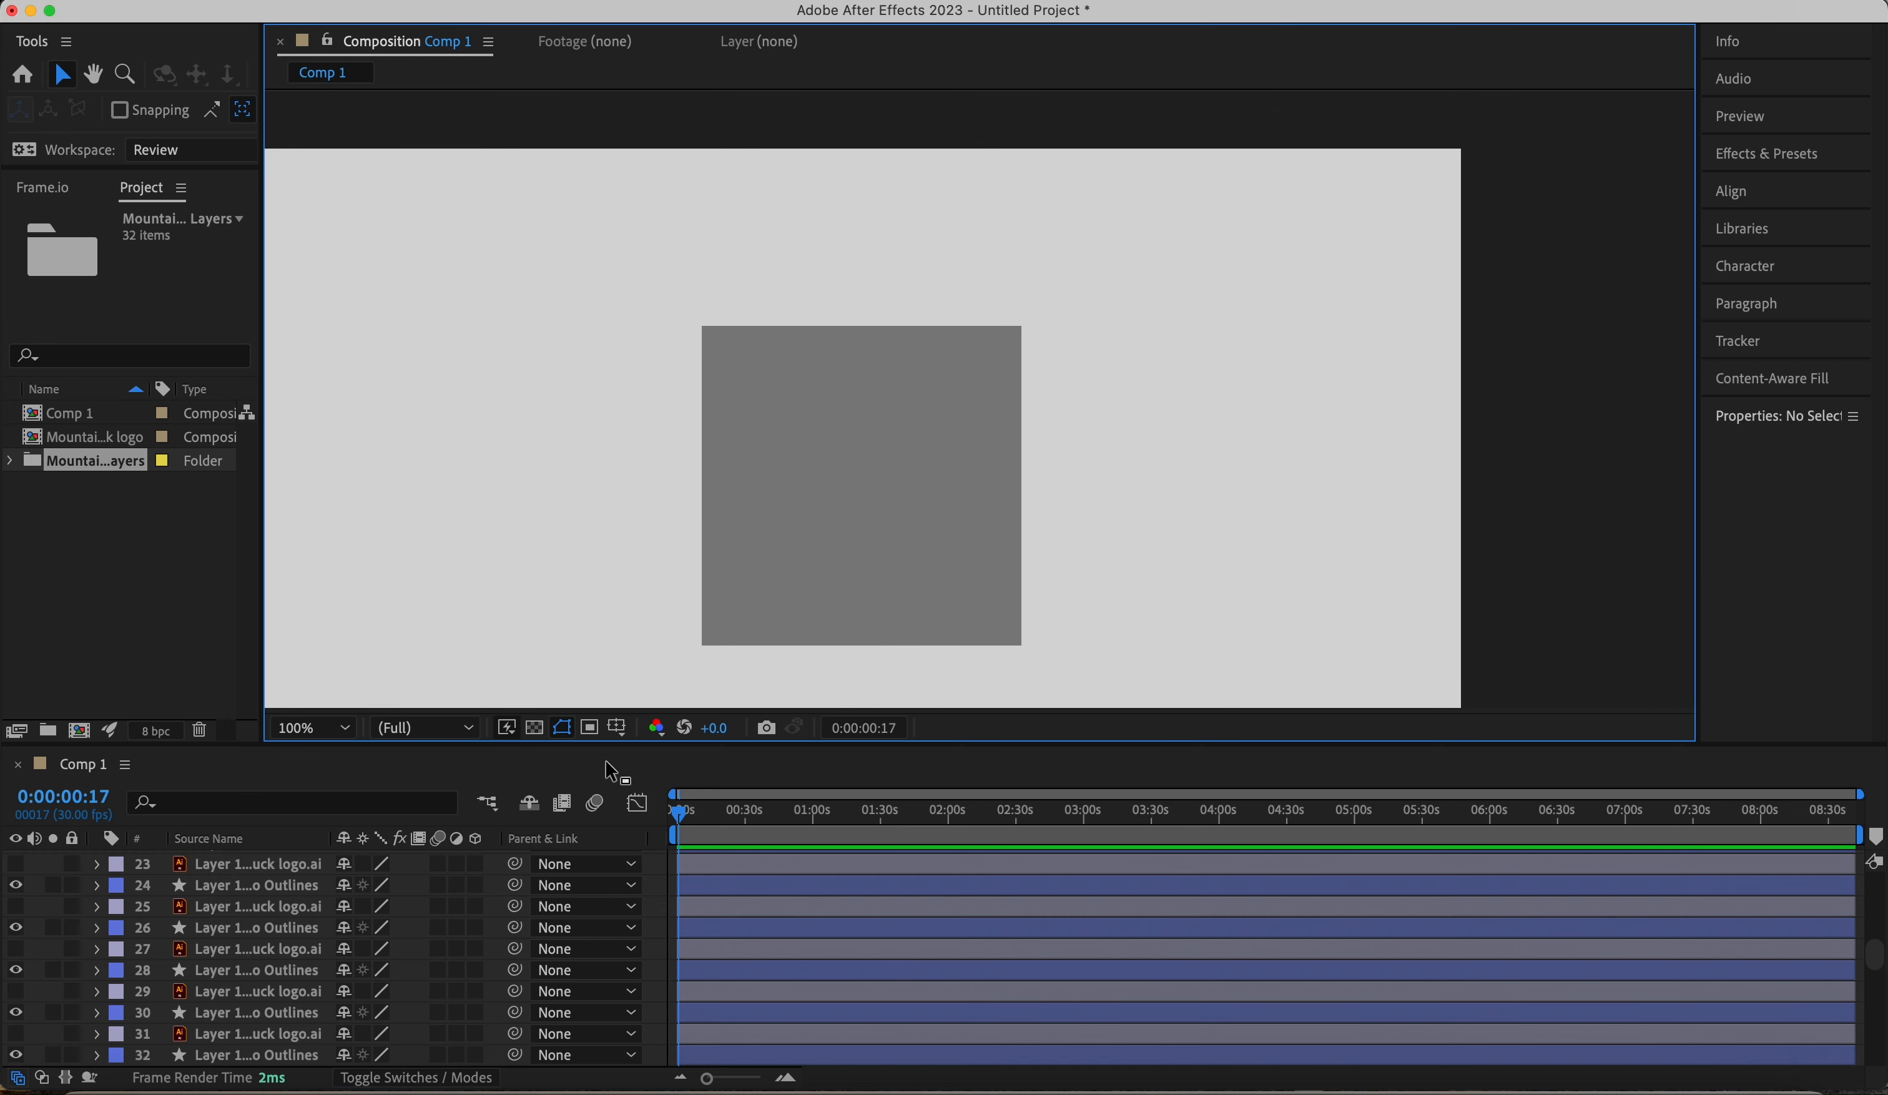
- Toggle the visibility of the topmost Layer 1 outlines shape off and on to check its content, then select it
{"action": "scroll", "coordinate": [211, 944], "scroll_direction": "up", "scroll_amount": 10}
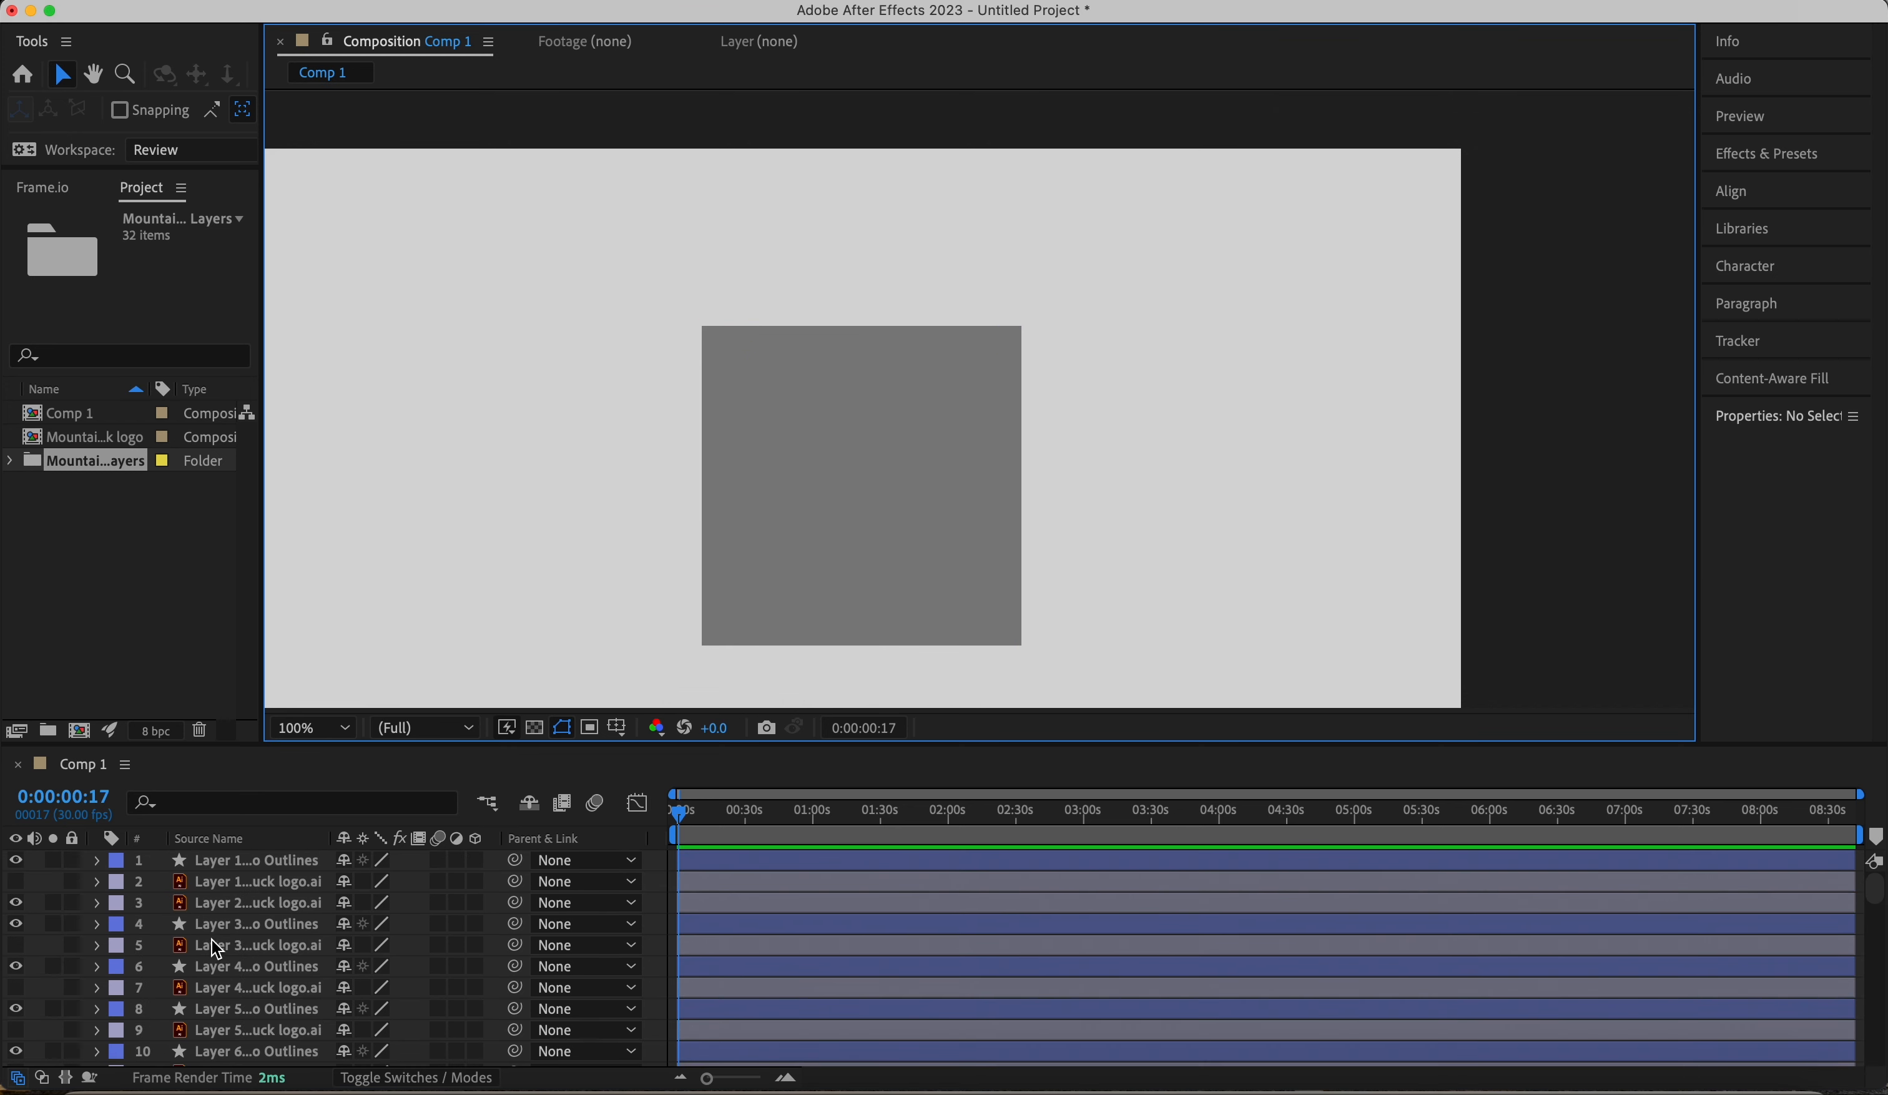
{"action": "left_click", "coordinate": [208, 882]}
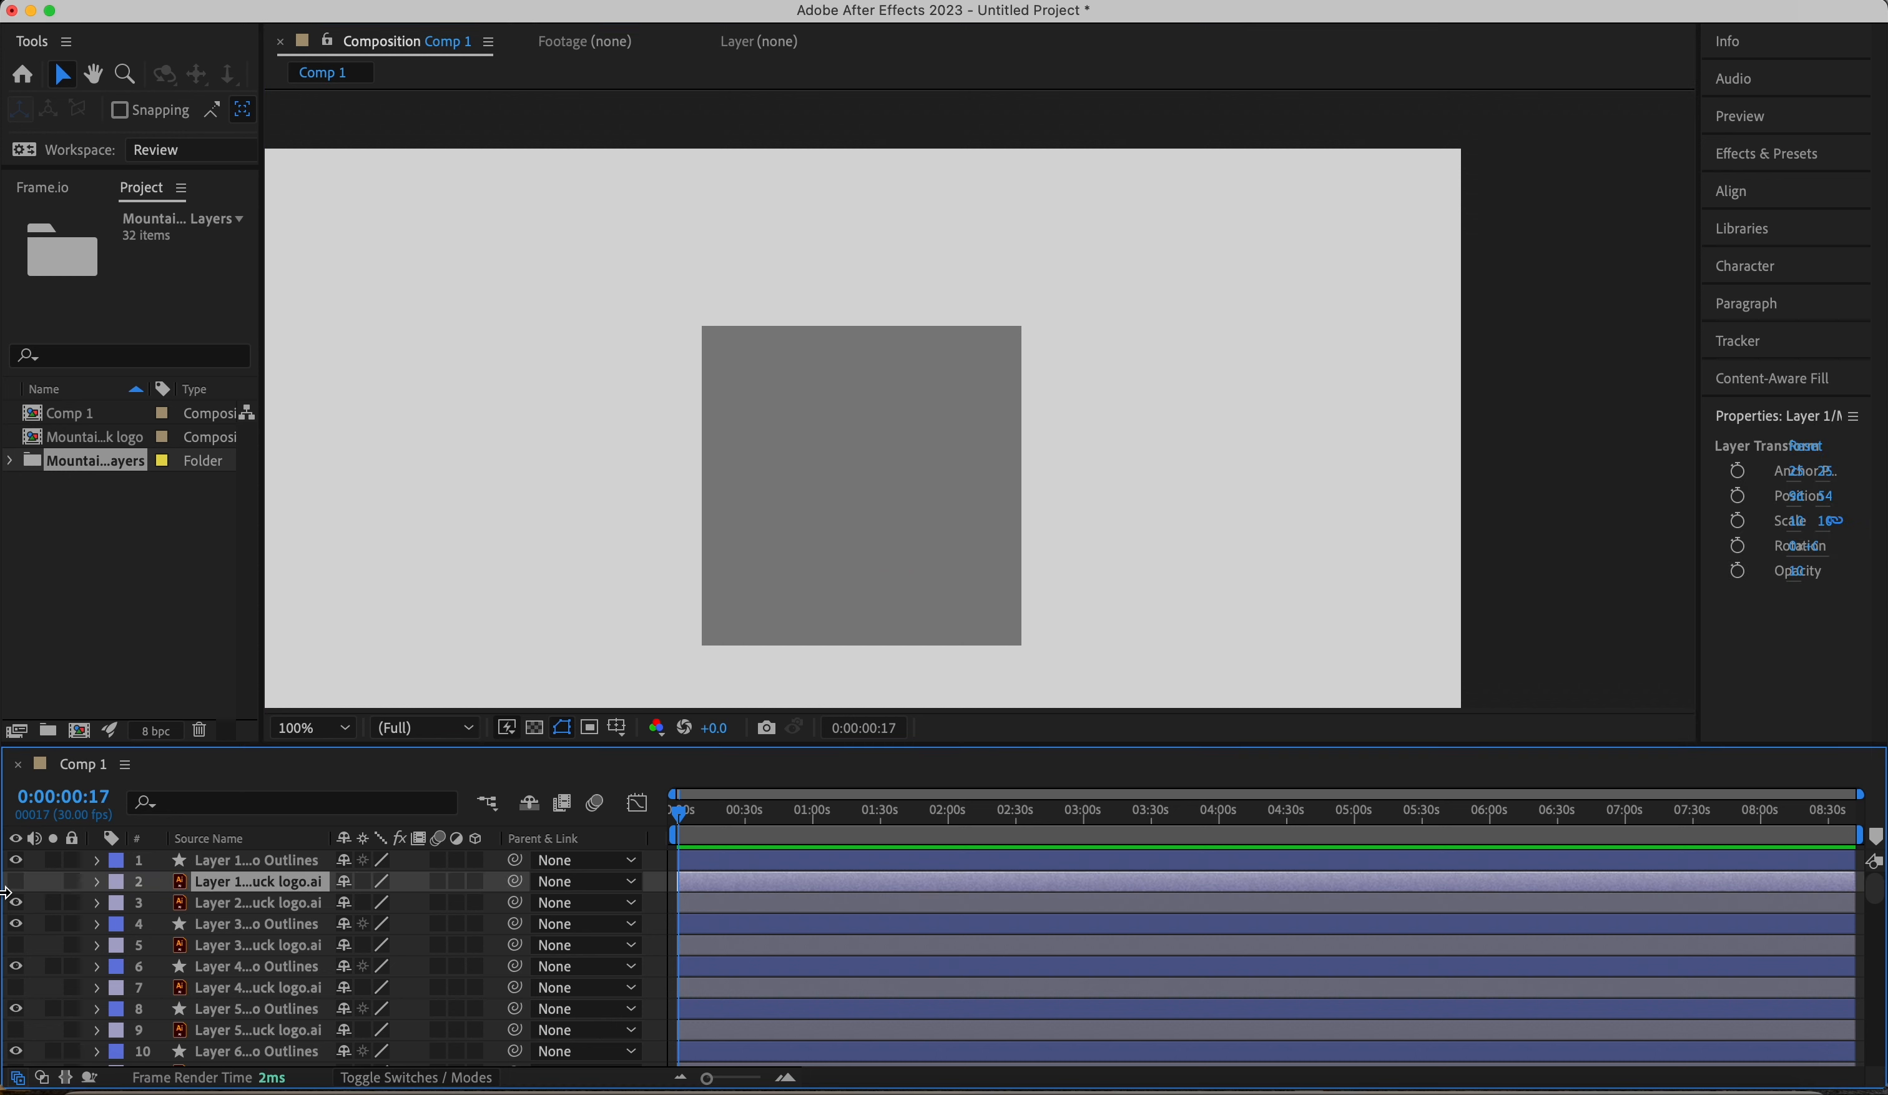
{"action": "left_click", "coordinate": [15, 860]}
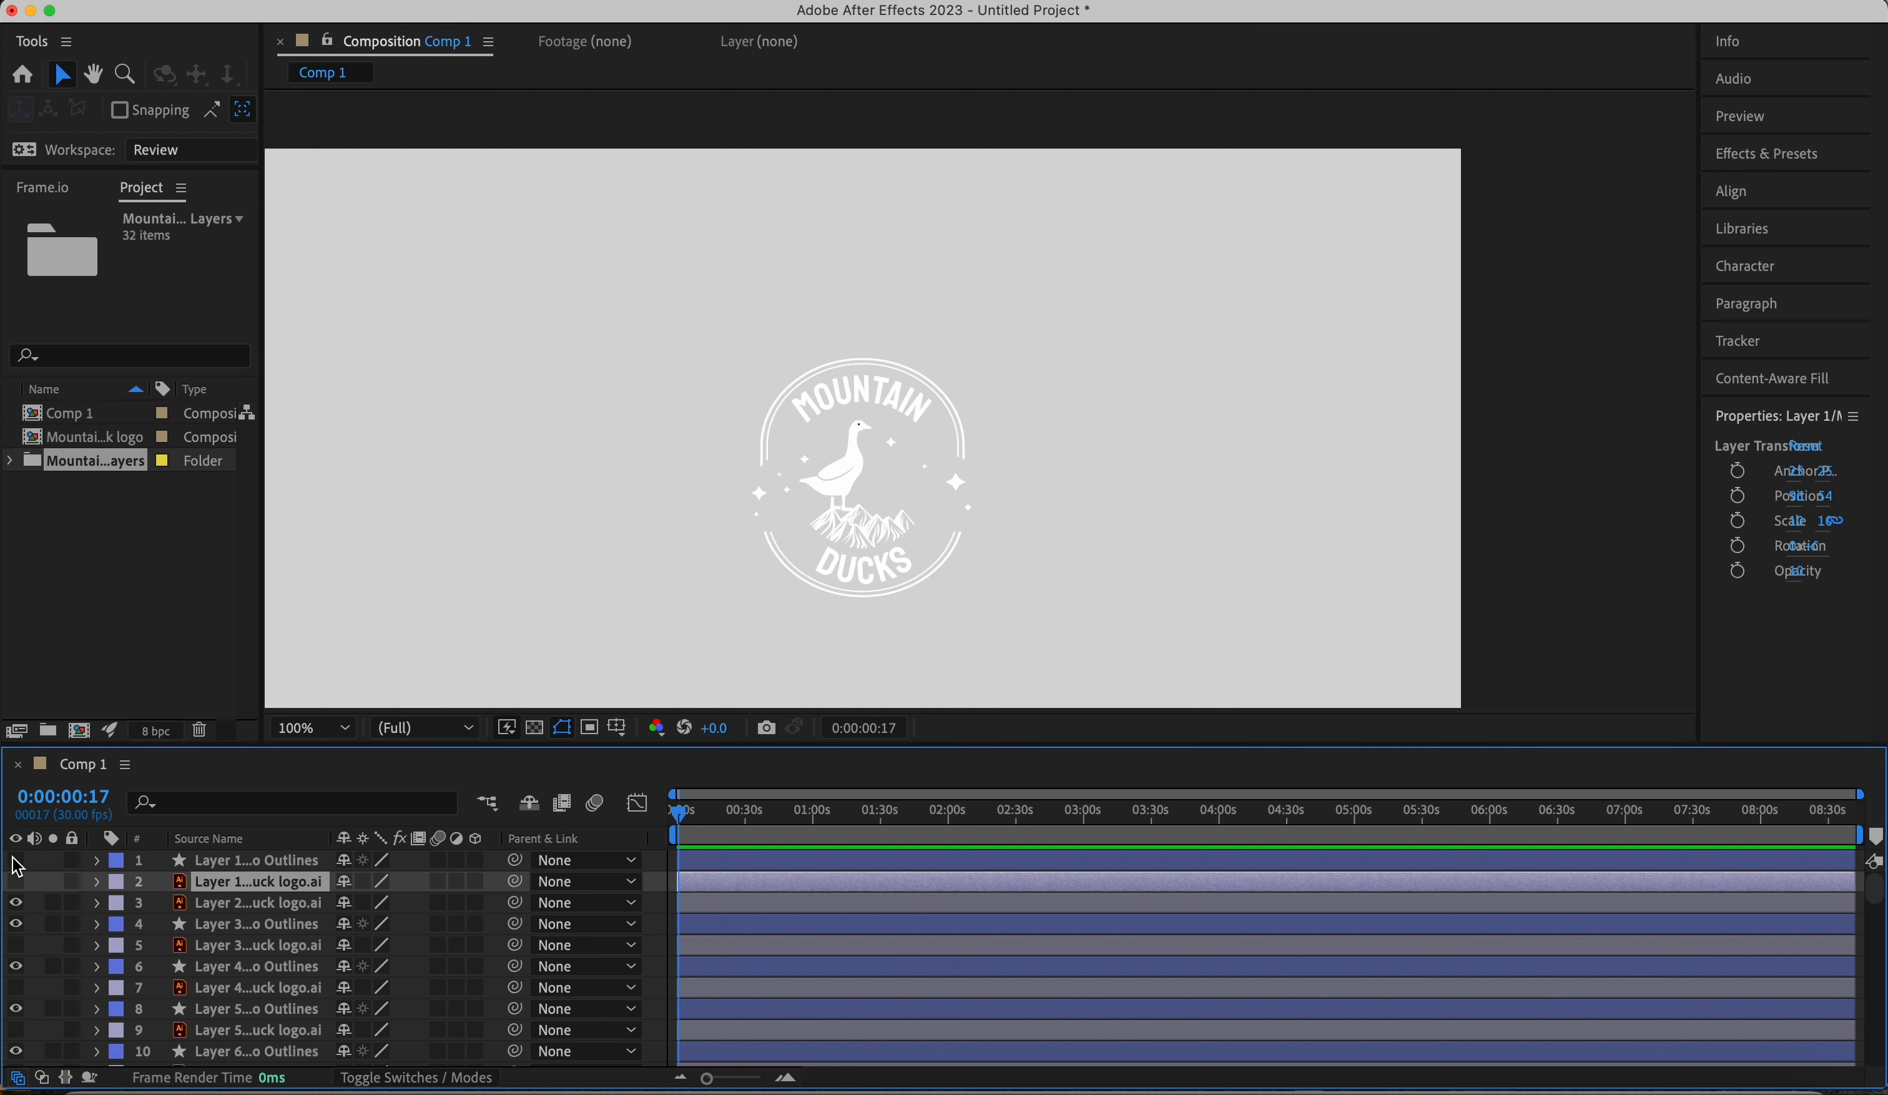
{"action": "left_click", "coordinate": [15, 861]}
{"action": "left_click", "coordinate": [253, 859]}
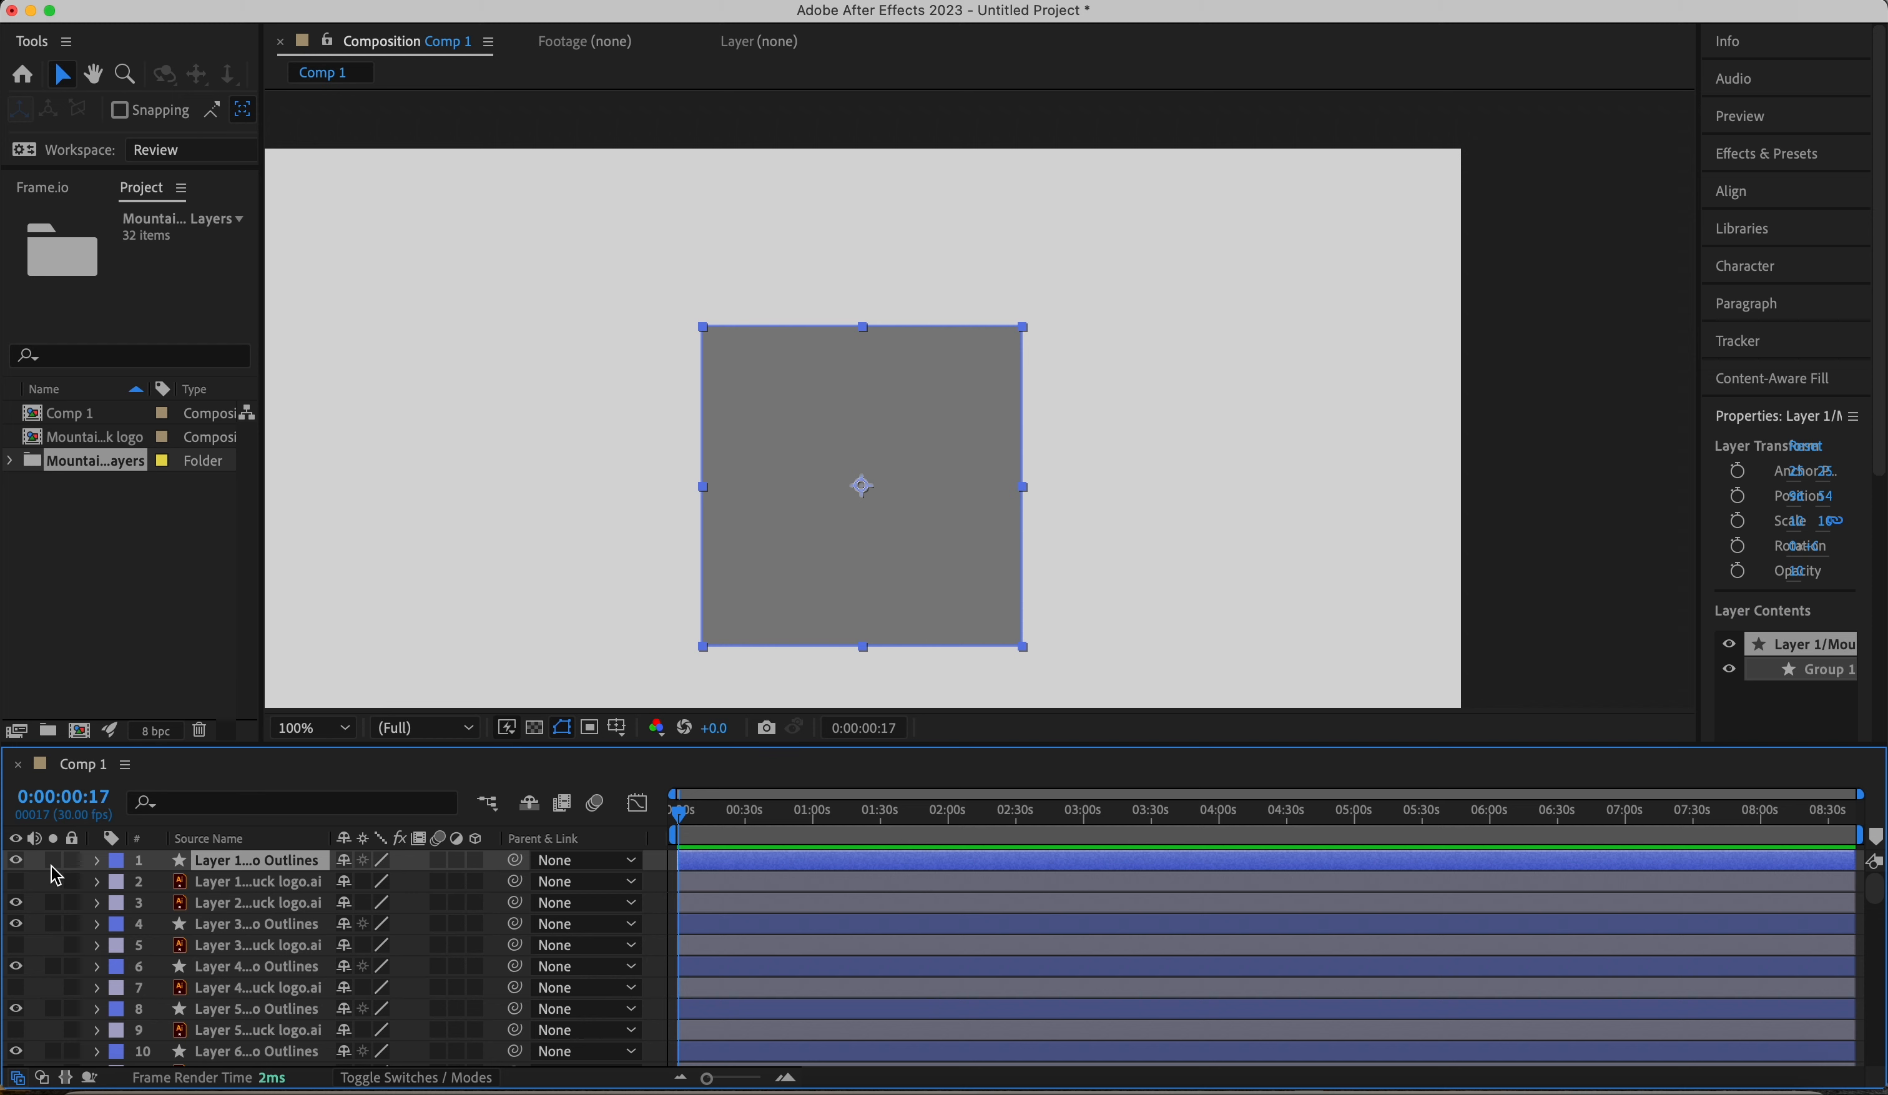
- Delete the topmost Layer 1 outlines shape covering the logo in Comp 1 and enlarge the view of the logo
{"action": "key", "text": "Delete"}
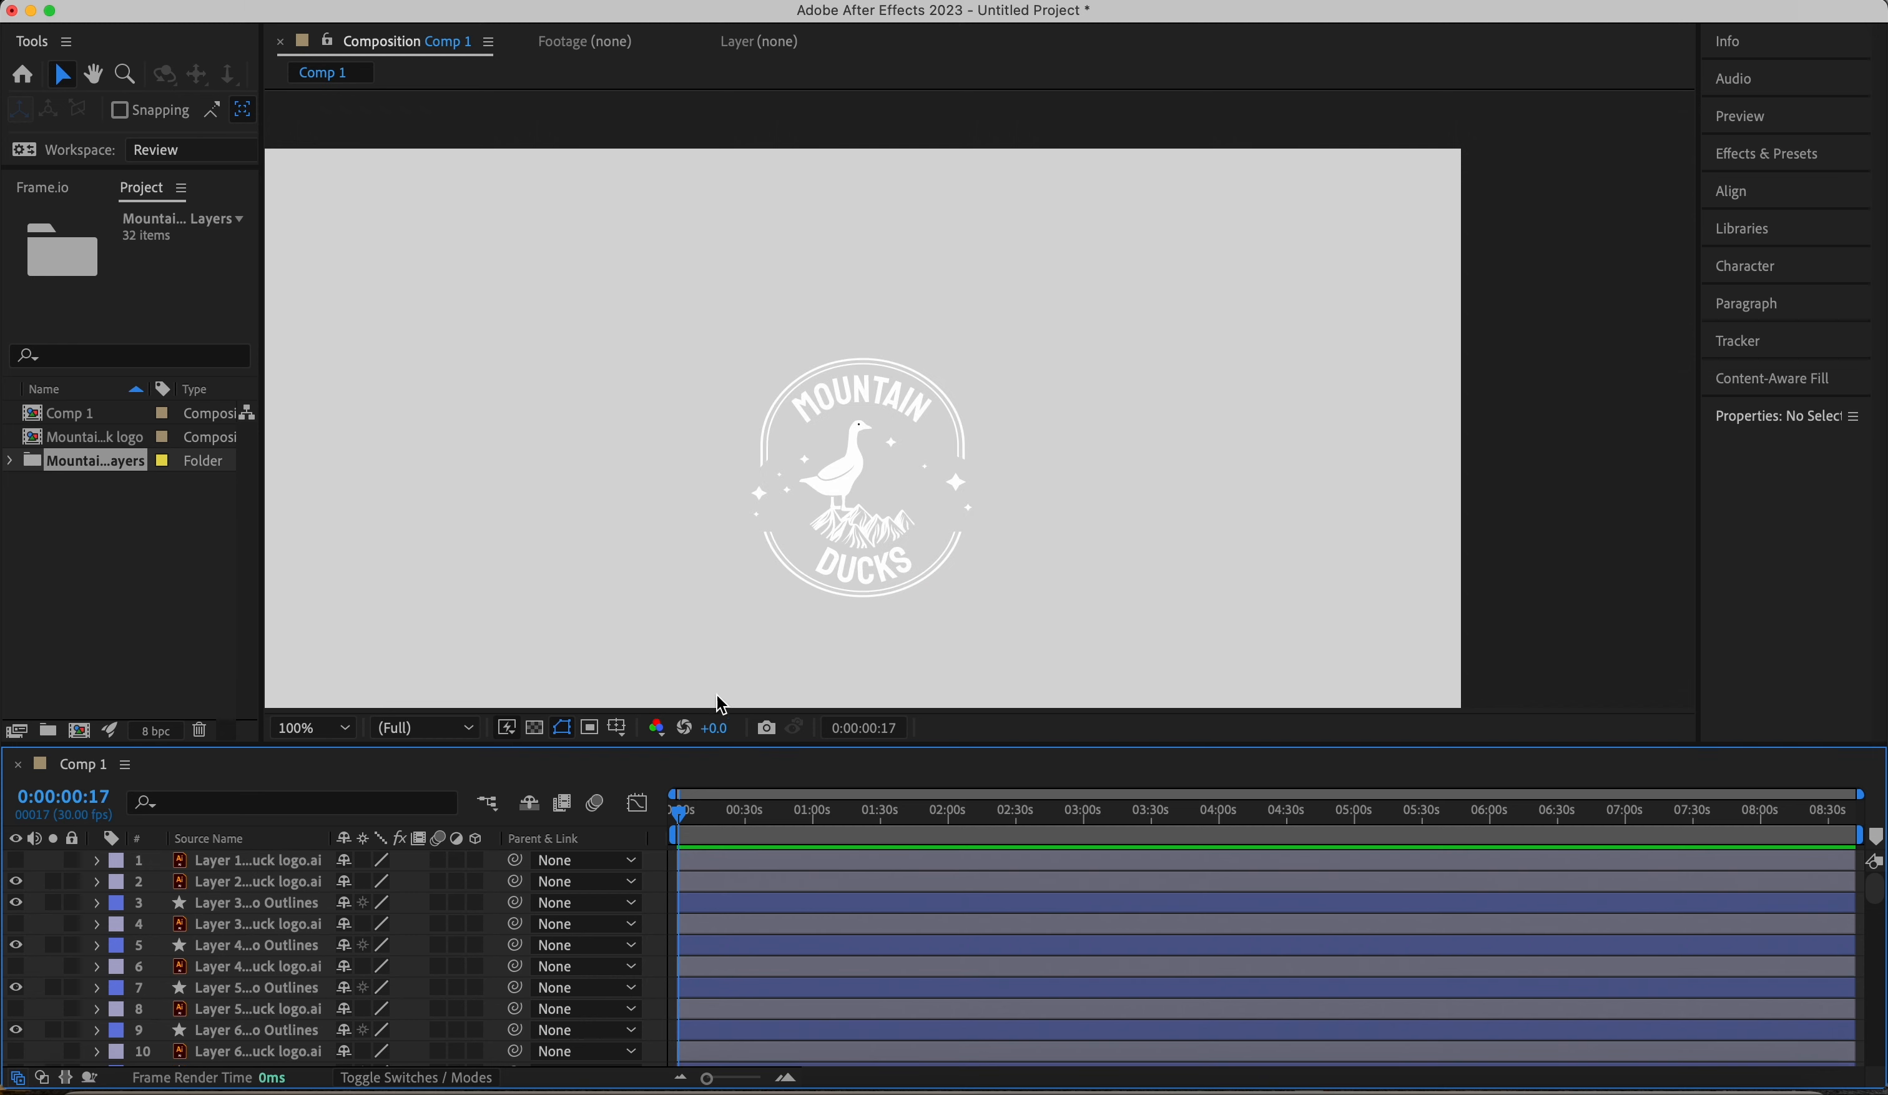
{"action": "scroll", "coordinate": [877, 598], "scroll_direction": "up", "scroll_amount": 6}
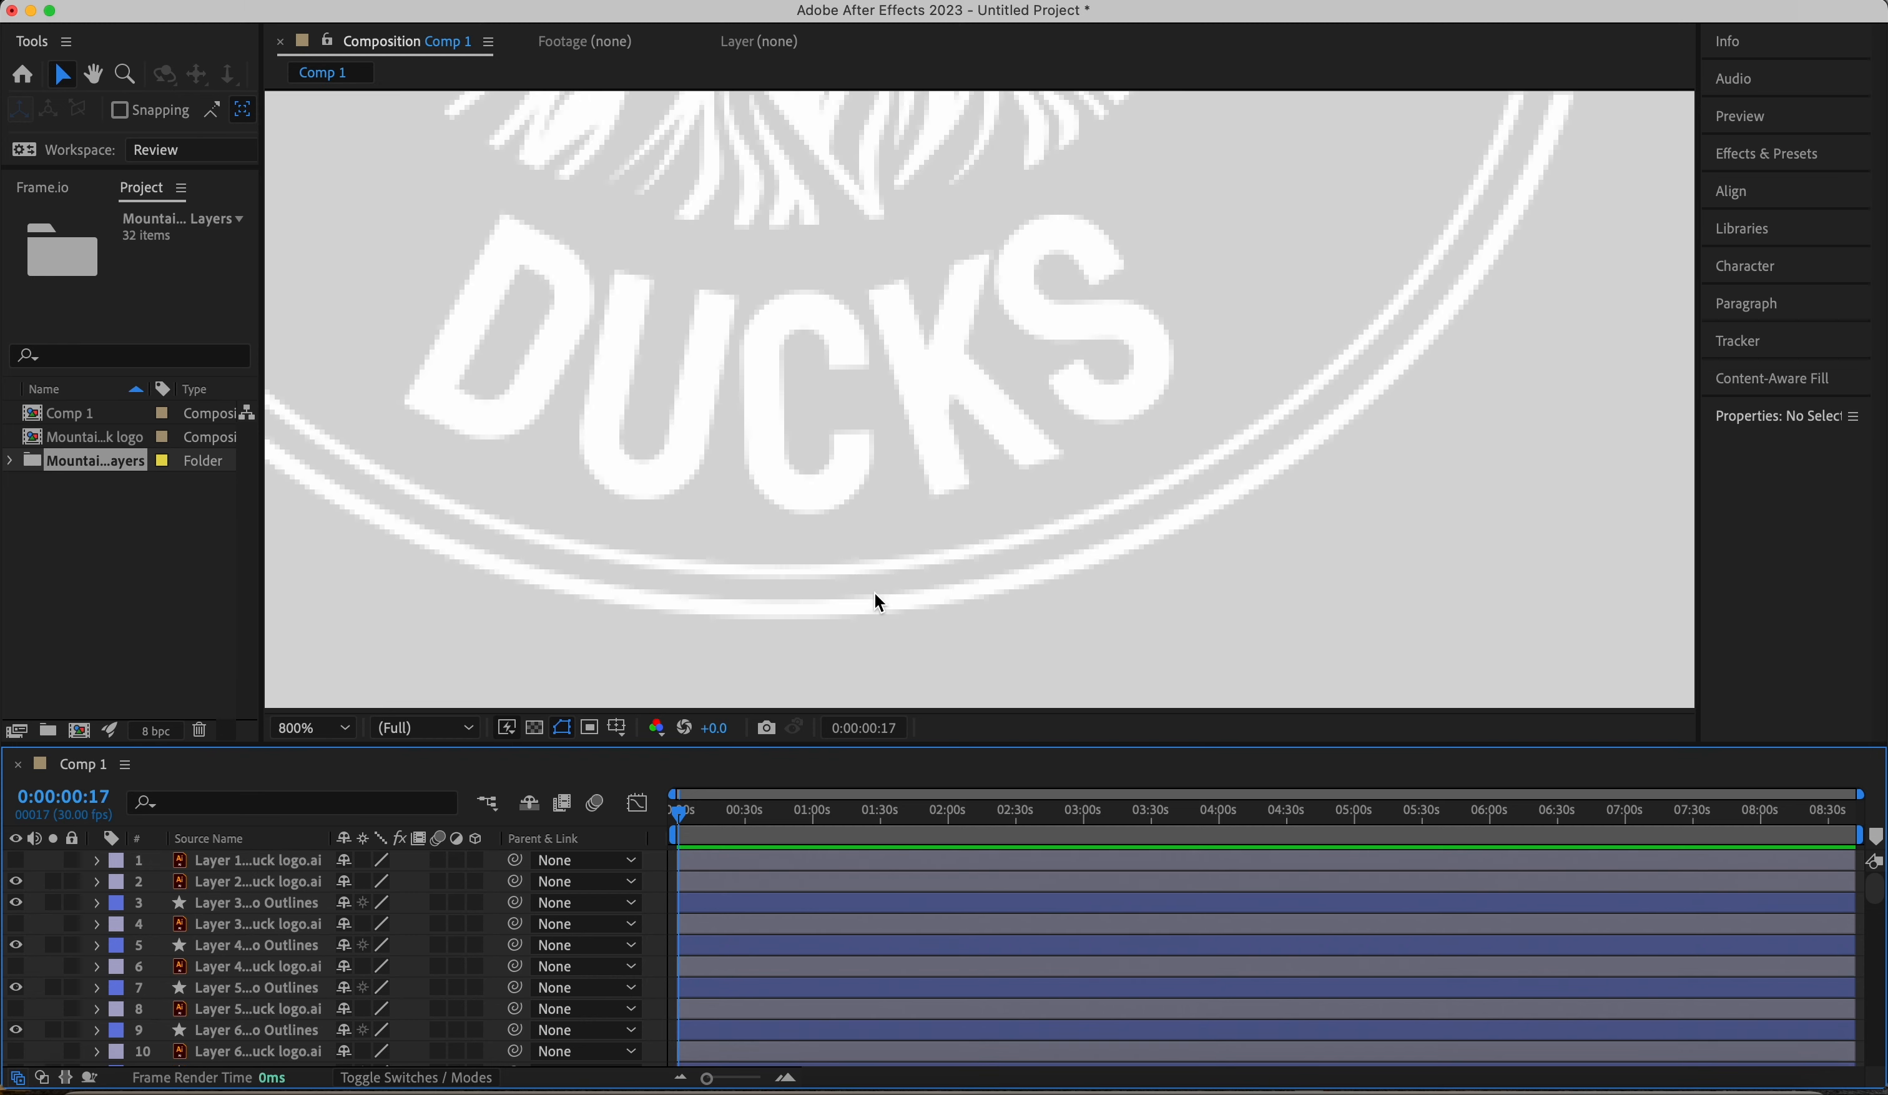
{"action": "scroll", "coordinate": [877, 598], "scroll_direction": "down", "scroll_amount": 2}
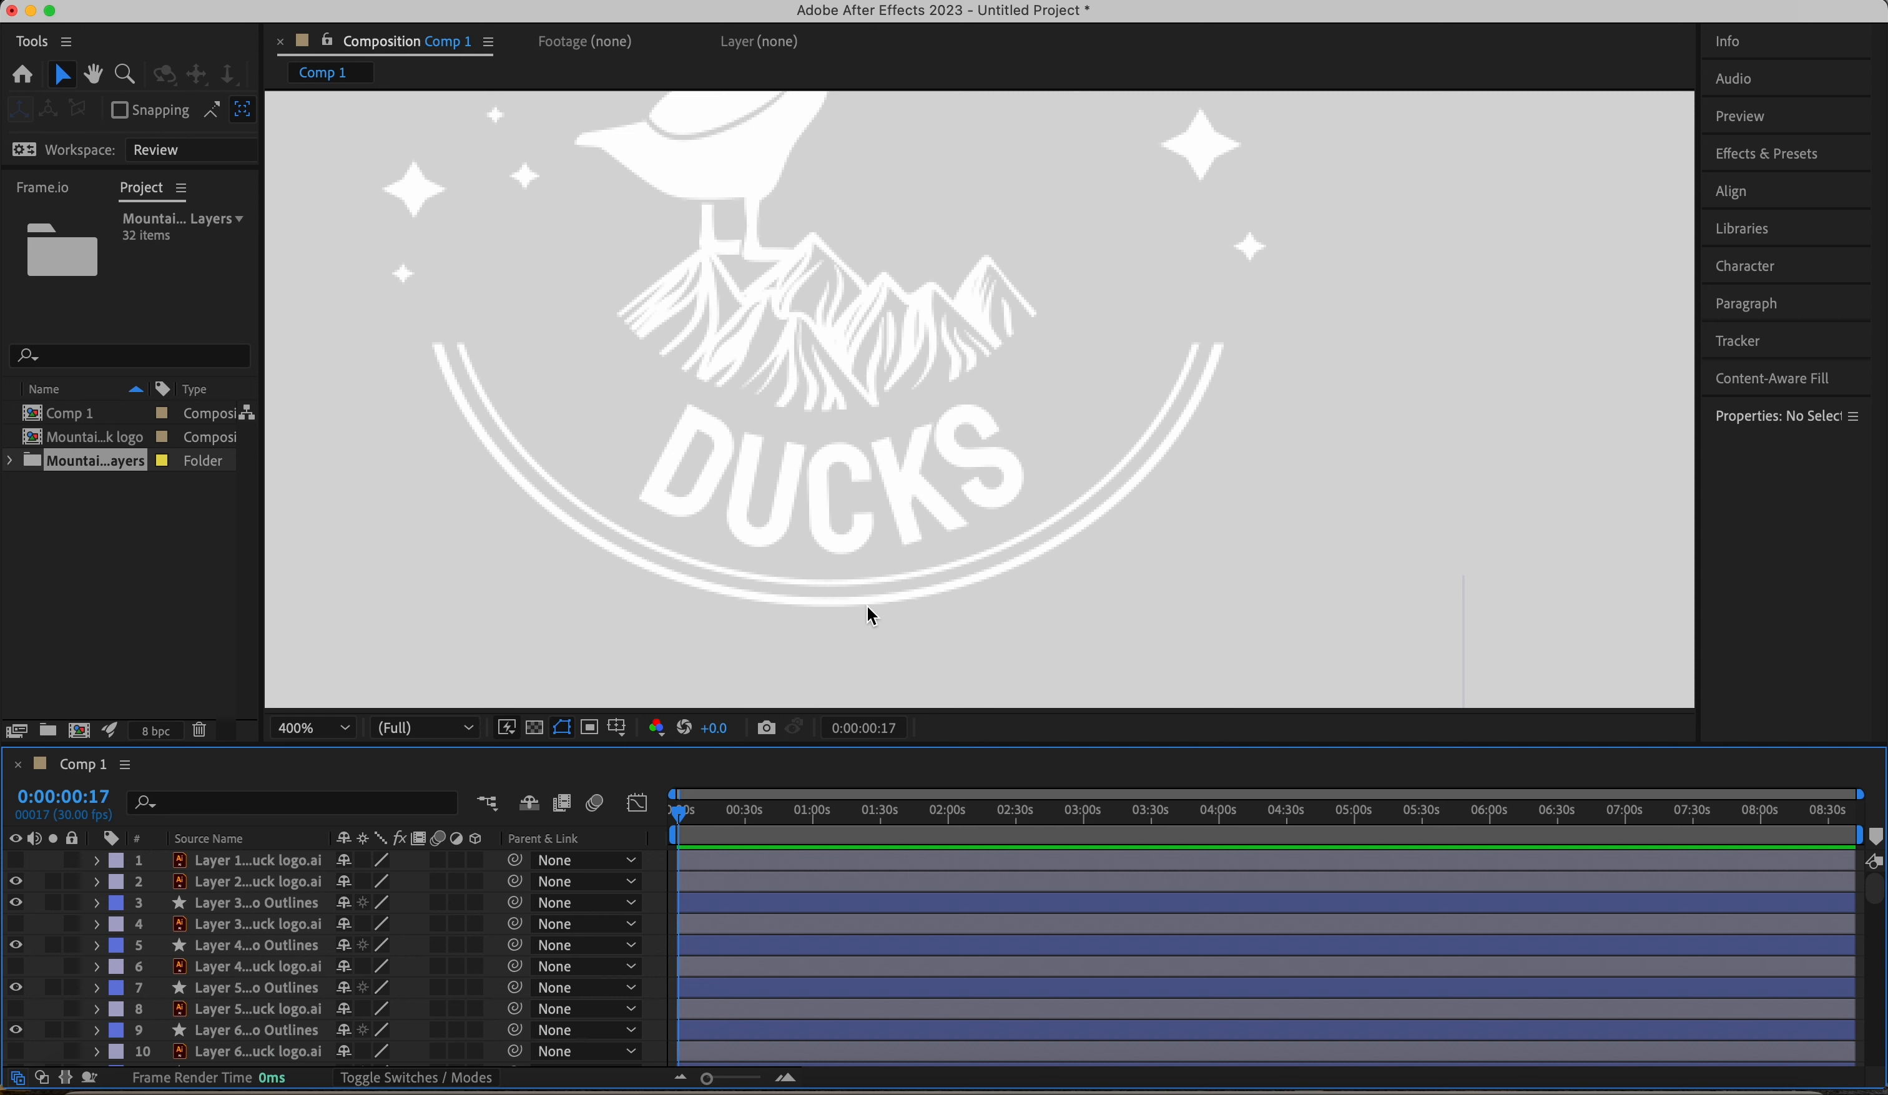
{"action": "scroll", "coordinate": [869, 605], "scroll_direction": "down", "scroll_amount": 2}
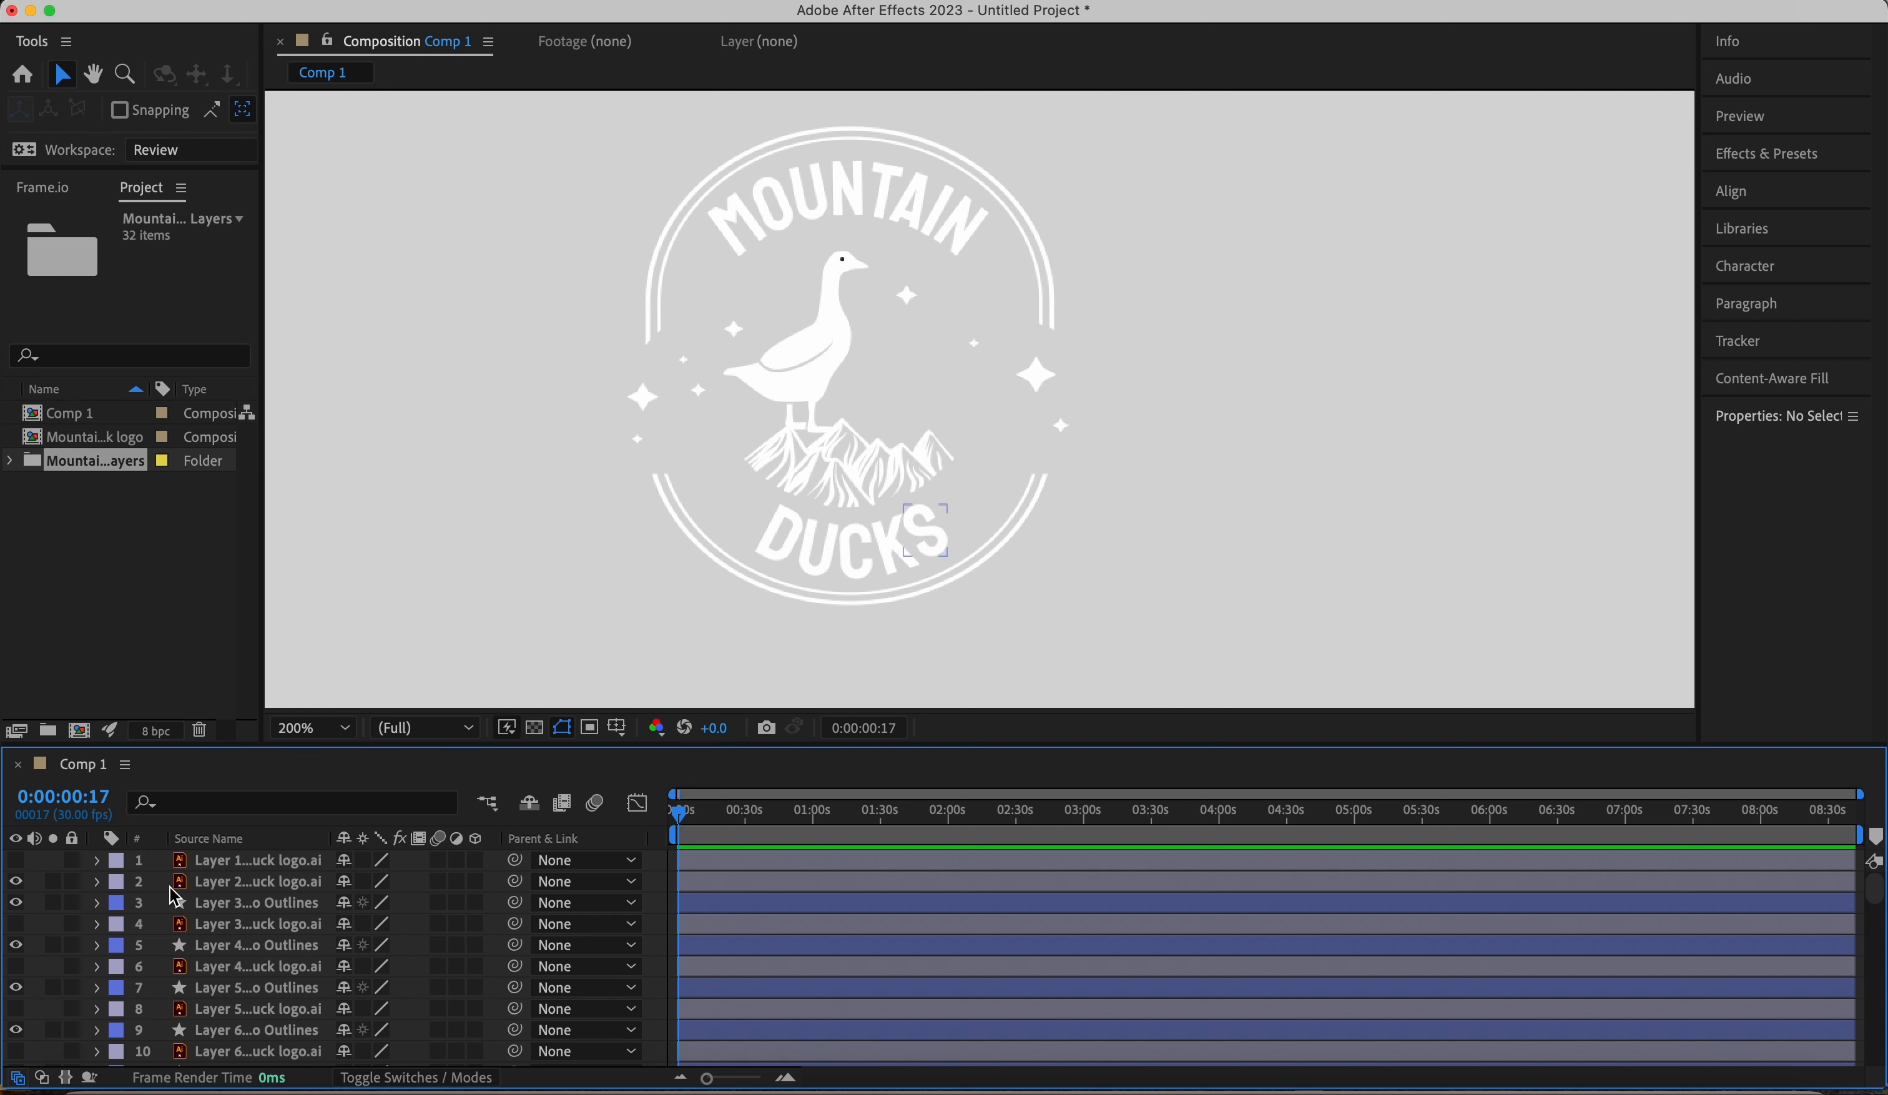
- Delete the original Layer 1 and Layer 2 logo .ai layers from the Comp 1 timeline
{"action": "left_click", "coordinate": [225, 881]}
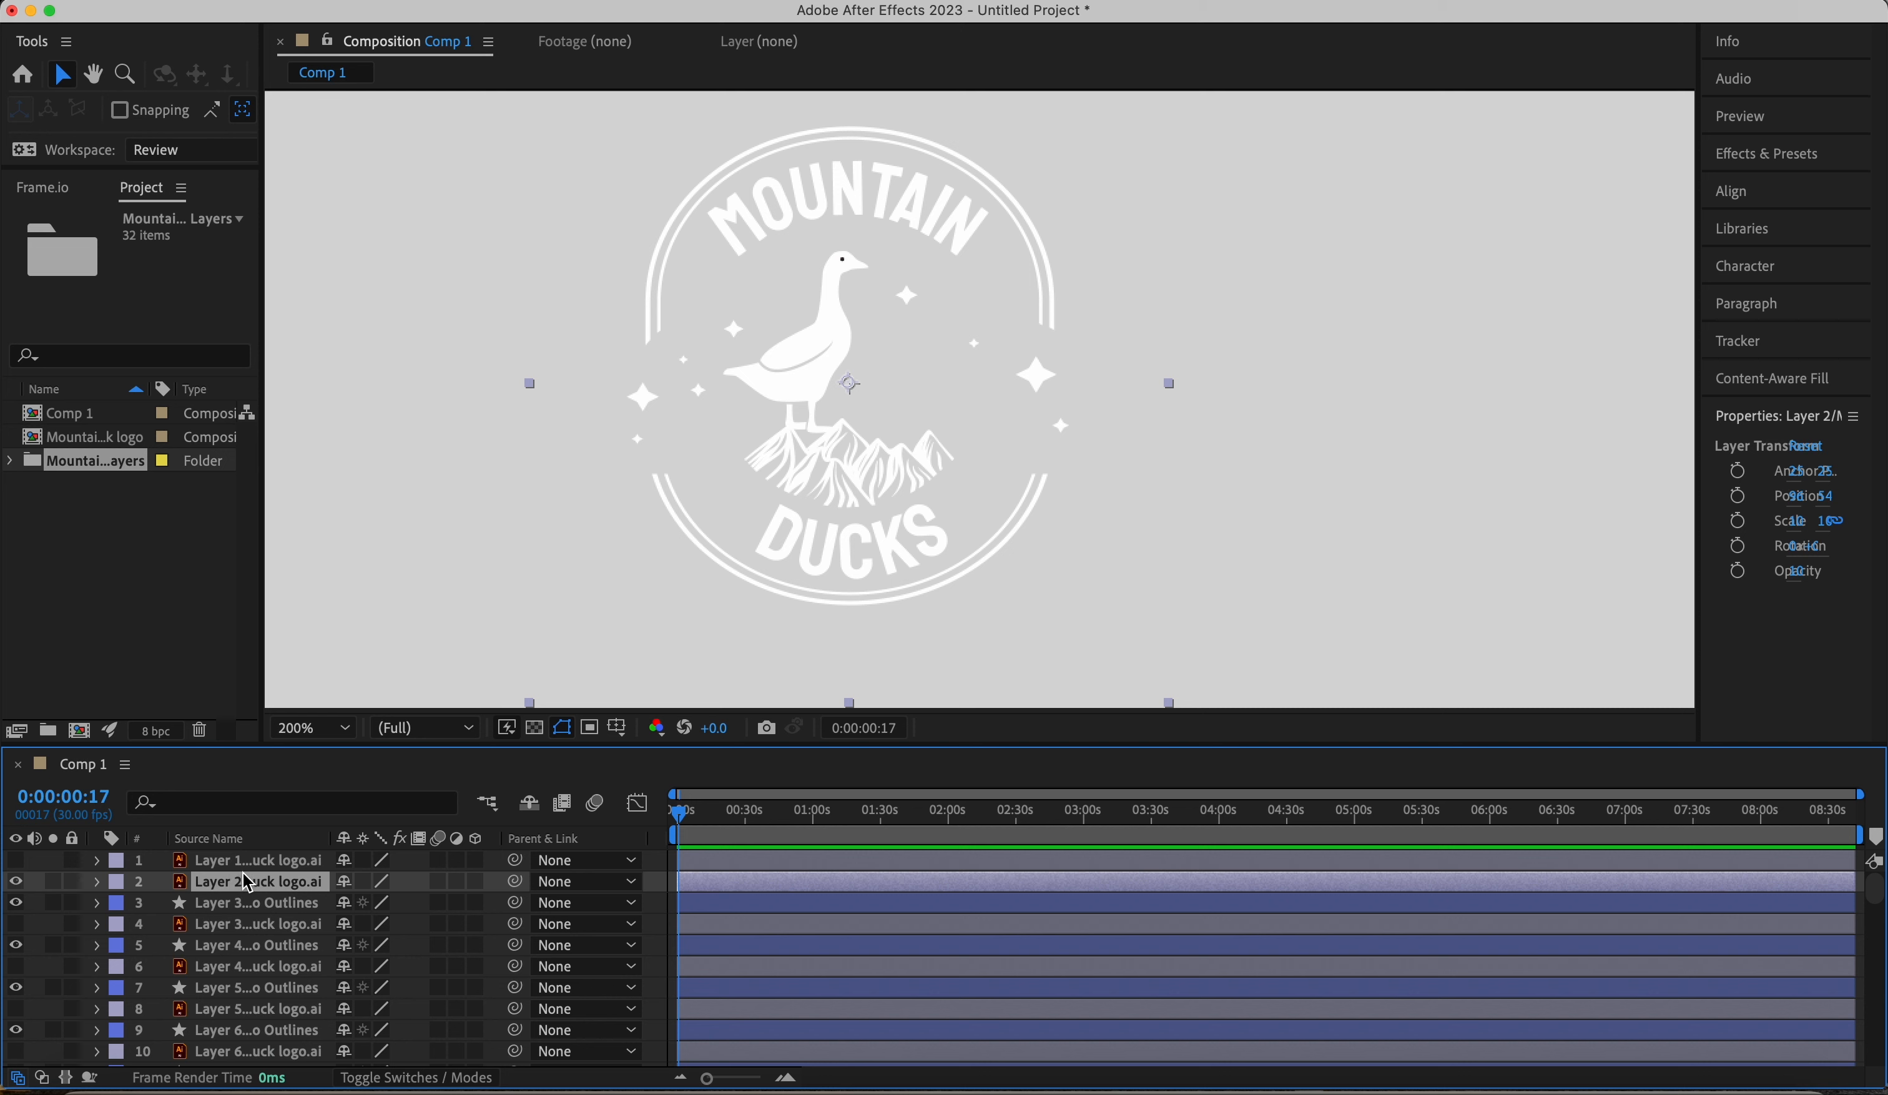
{"action": "left_click", "coordinate": [241, 864], "text": "shift"}
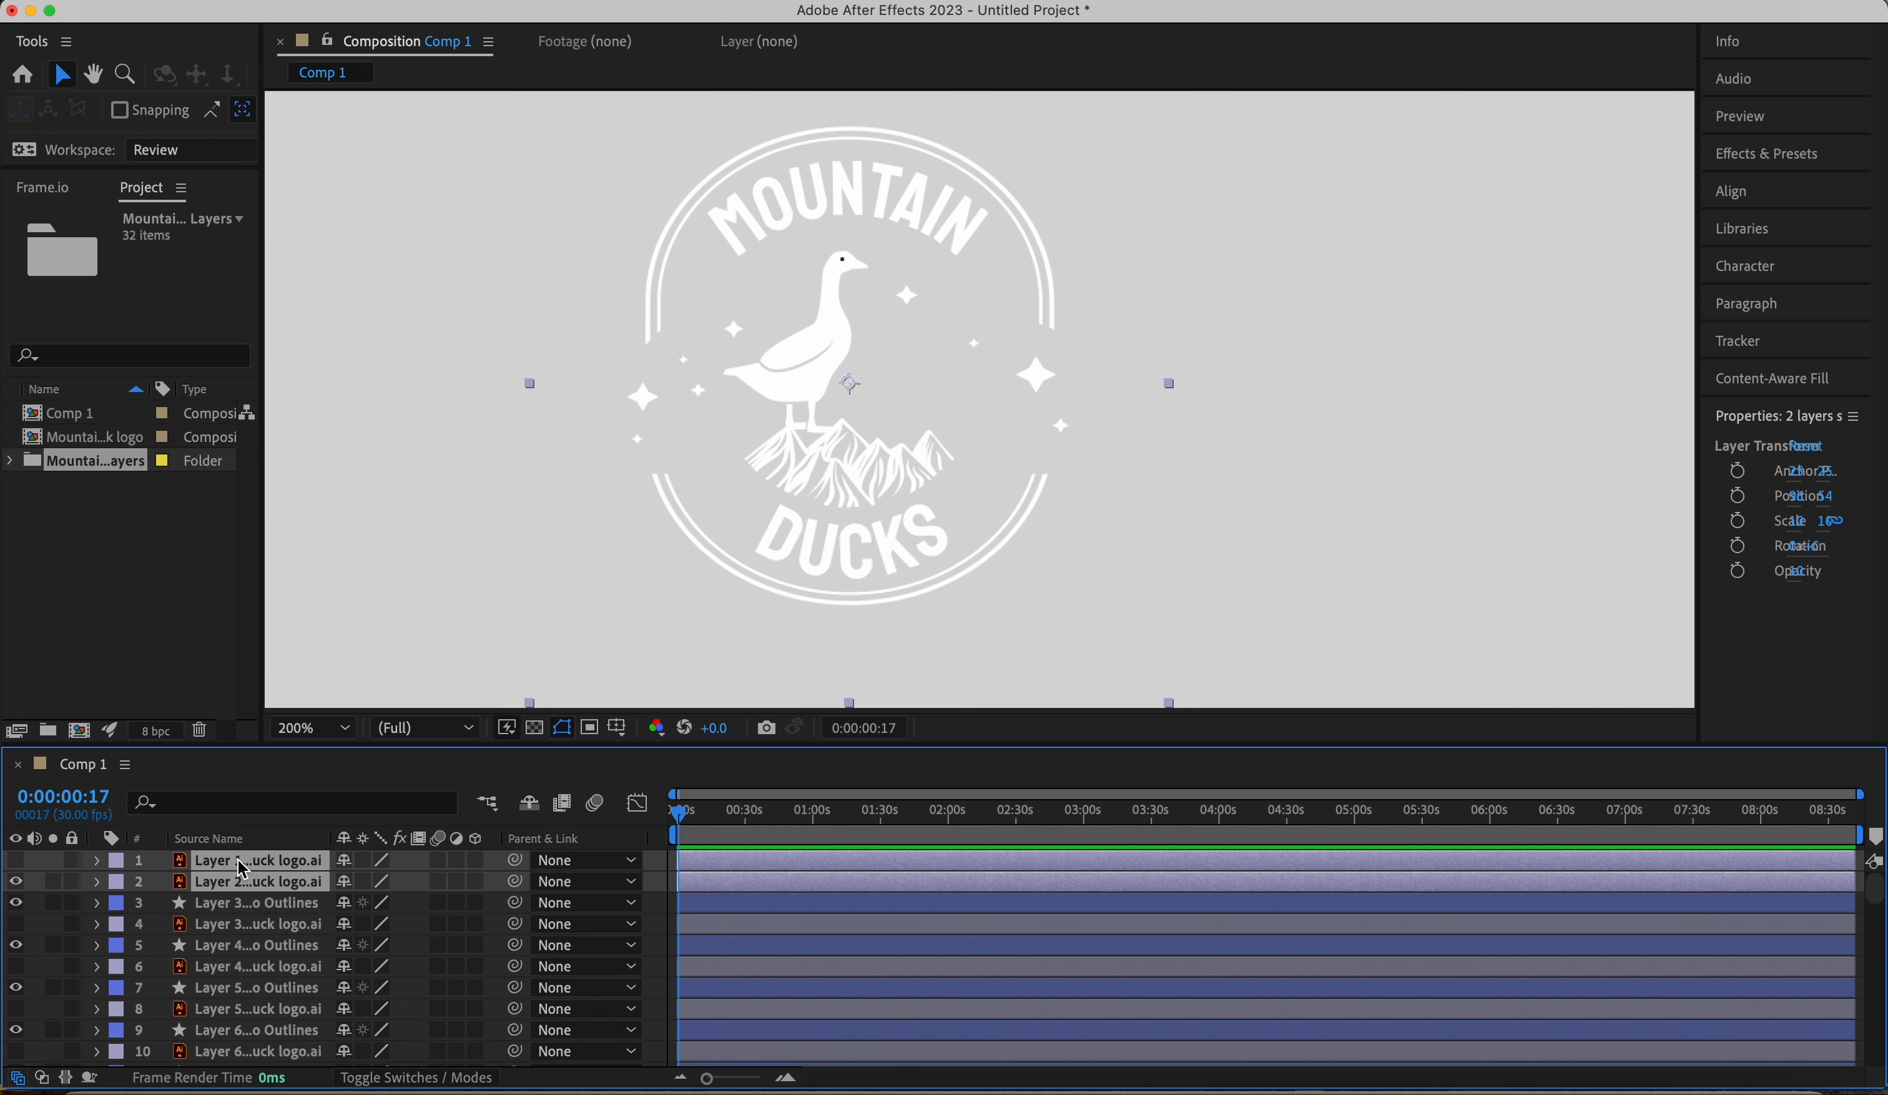
{"action": "key", "text": "Delete"}
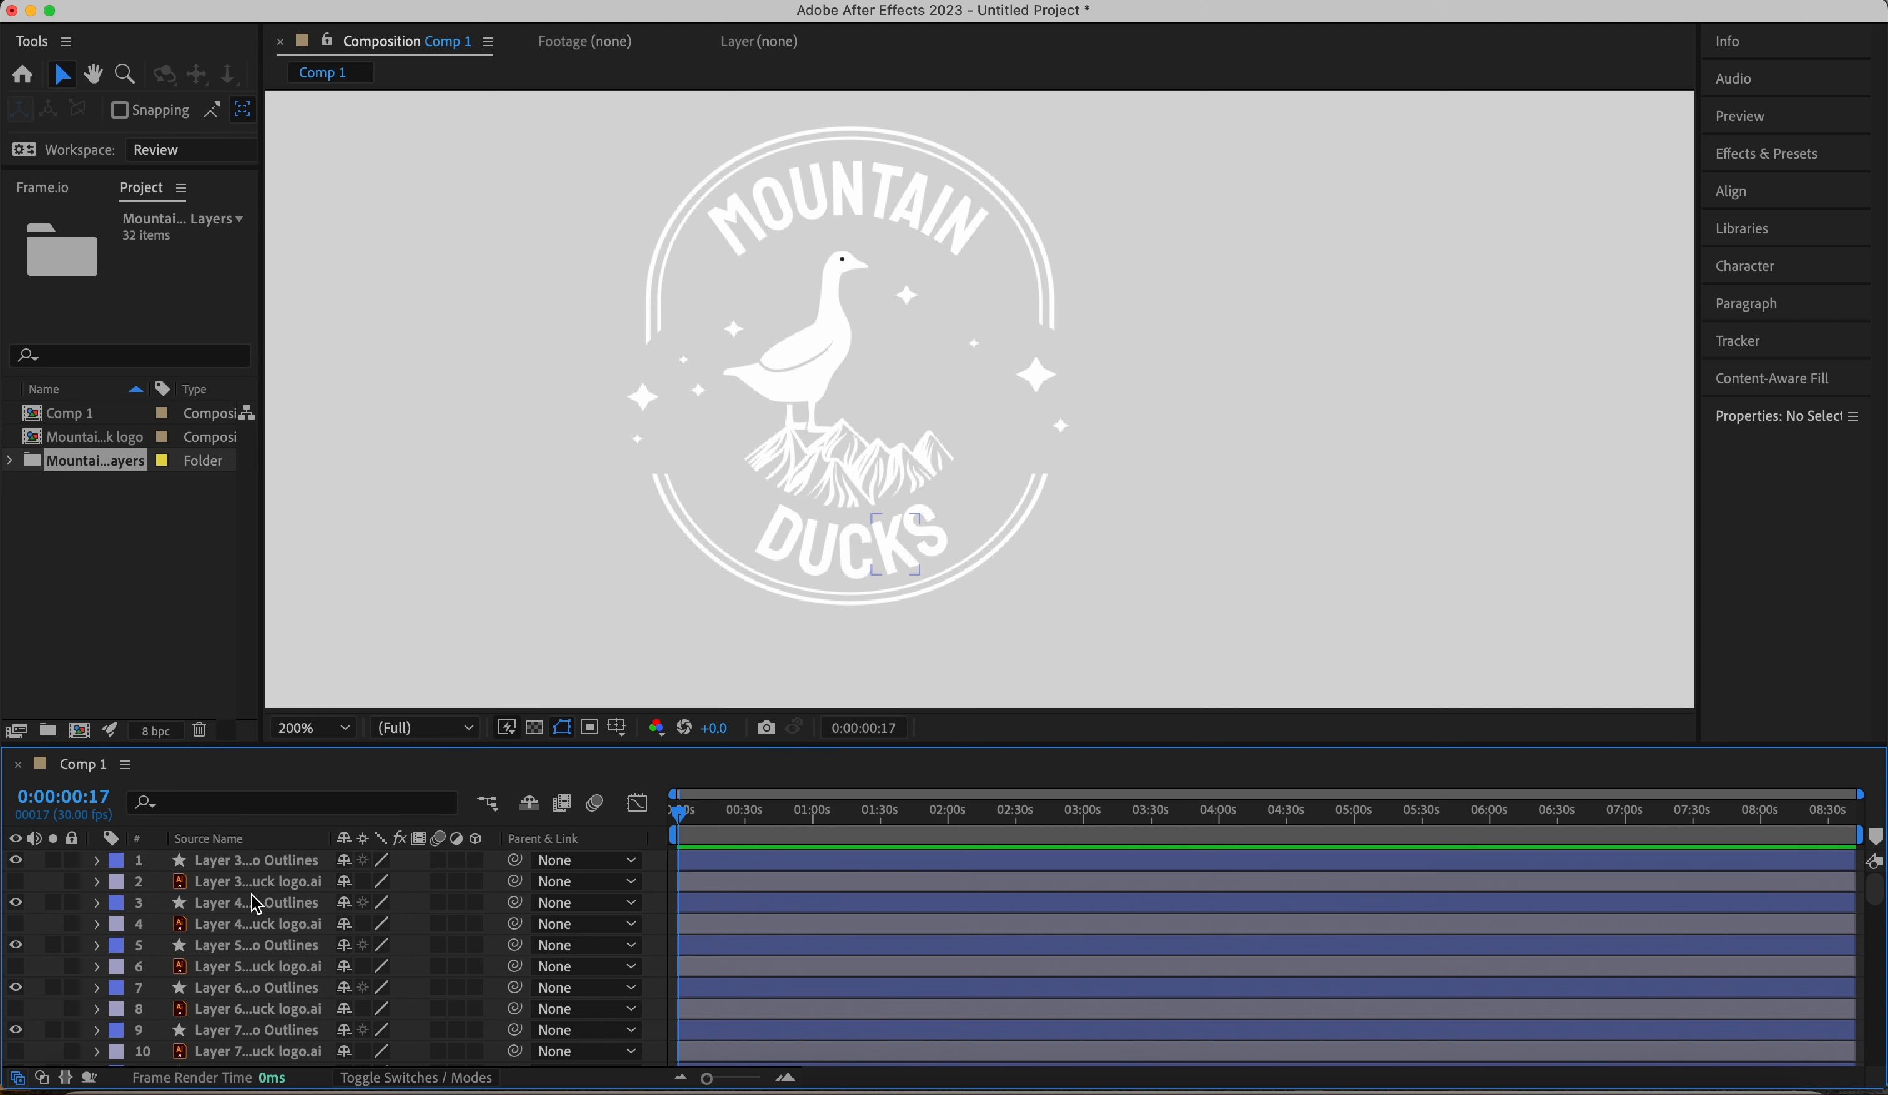
- Delete the original .ai layers of Layers 3 to 7 from Comp 1, keeping their outlines shape layers
{"action": "left_click", "coordinate": [252, 885]}
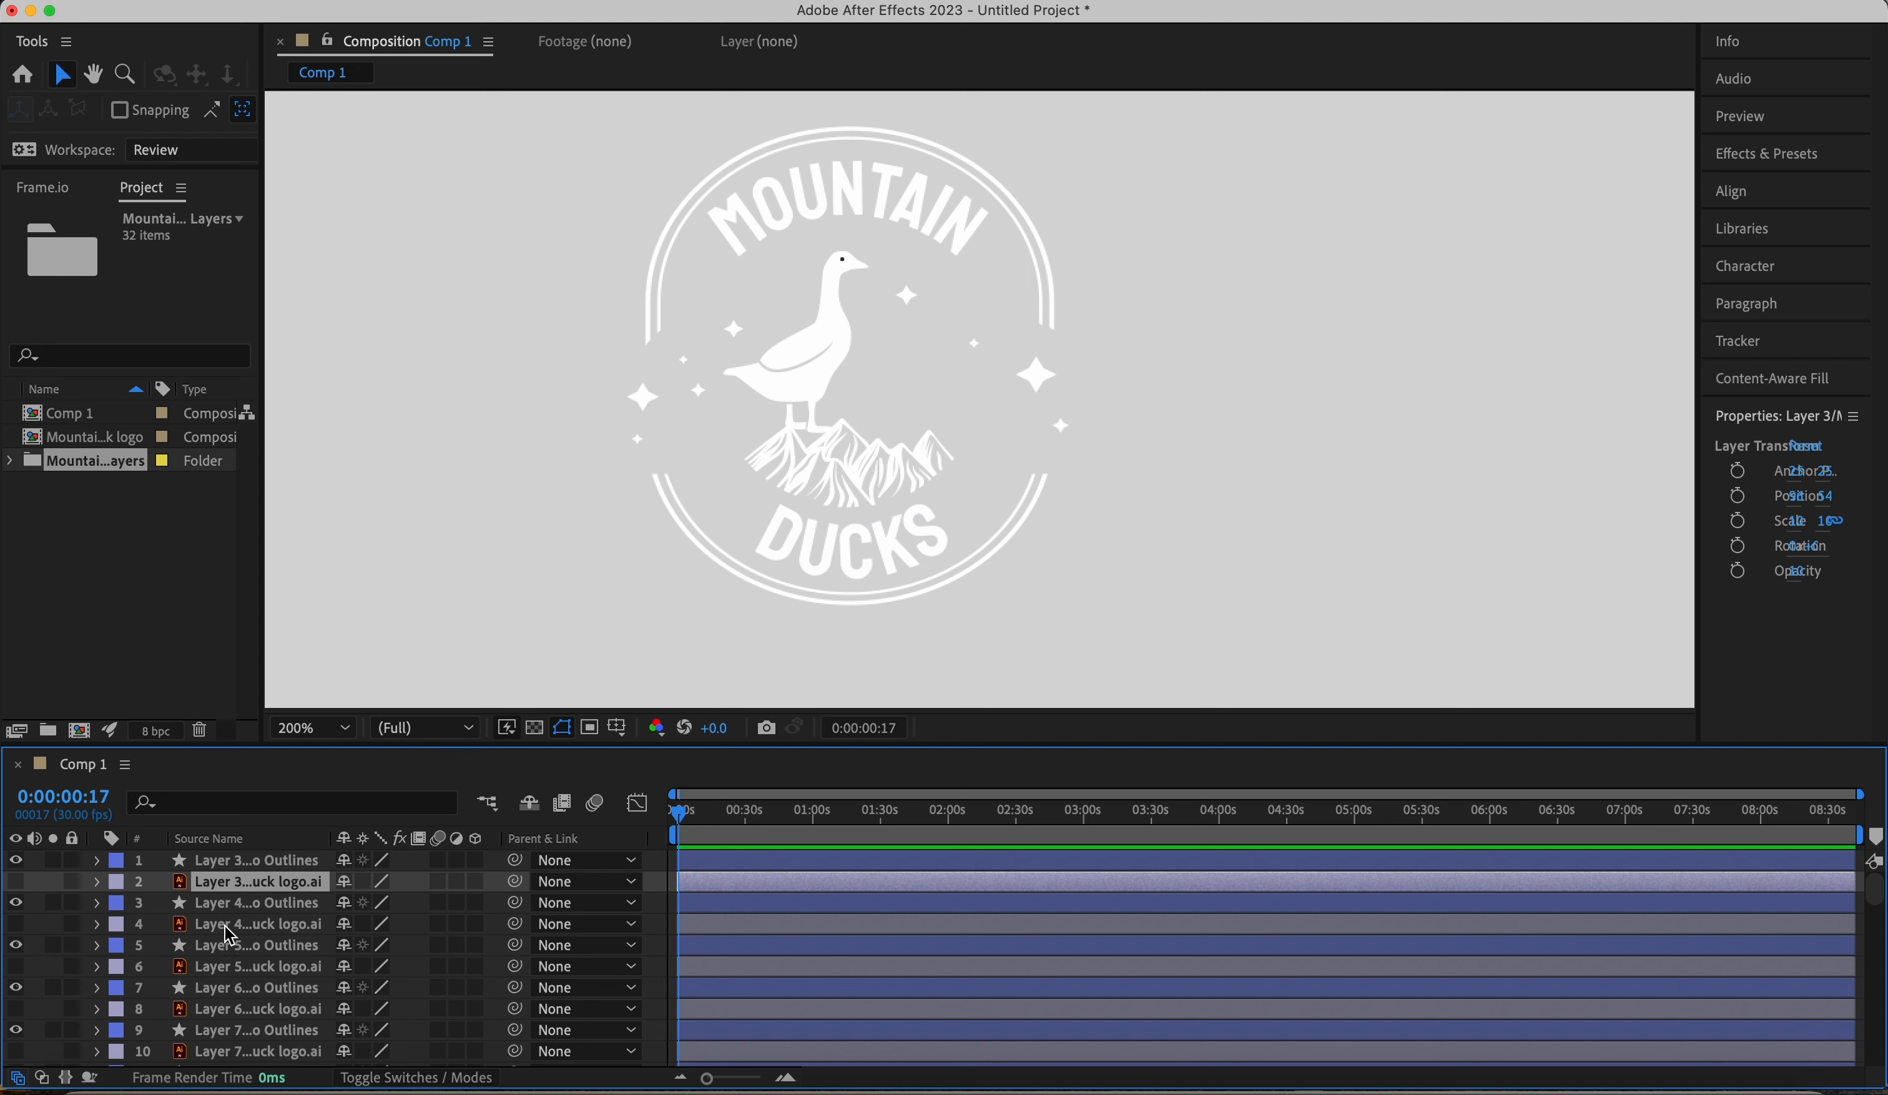
{"action": "left_click", "coordinate": [227, 926], "text": "super"}
{"action": "left_click", "coordinate": [220, 968], "text": "super"}
{"action": "left_click", "coordinate": [229, 1010], "text": "super"}
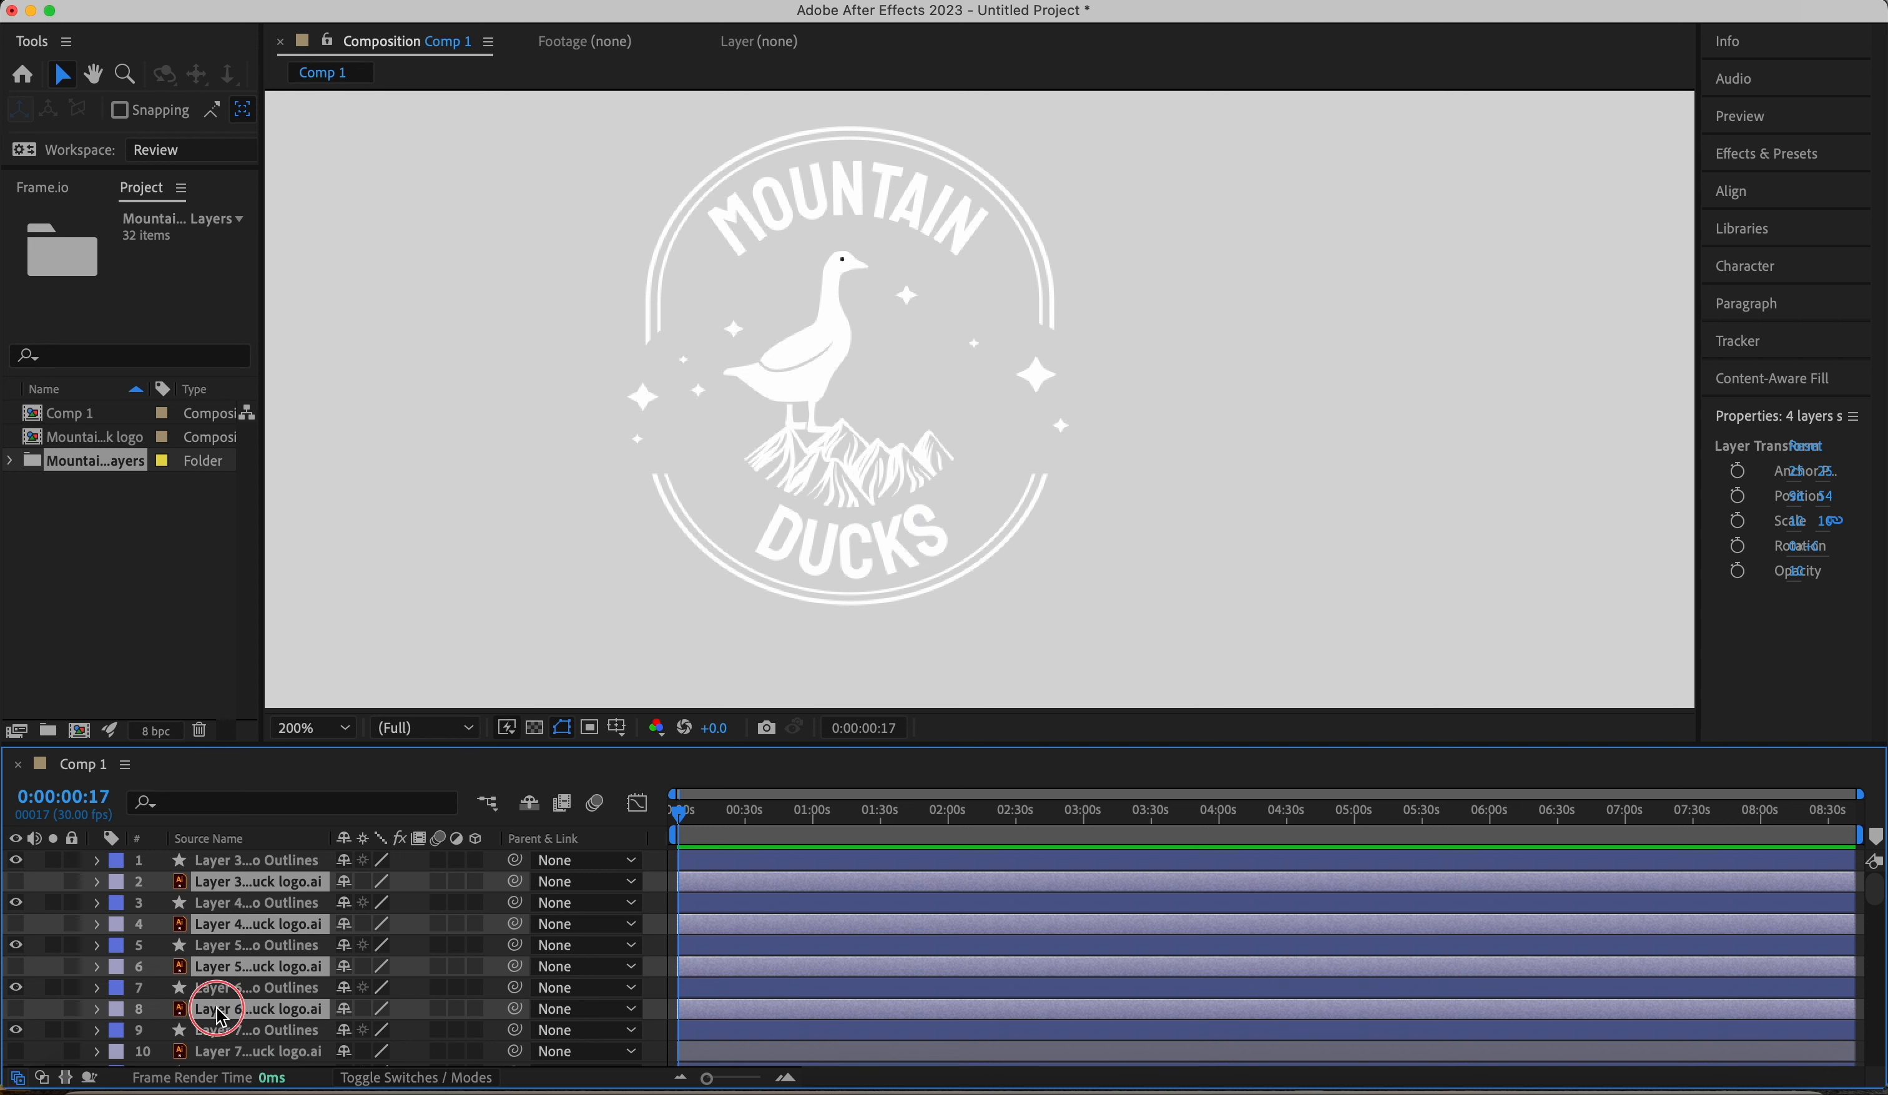
{"action": "left_click", "coordinate": [243, 1050], "text": "super"}
{"action": "key", "text": "Delete"}
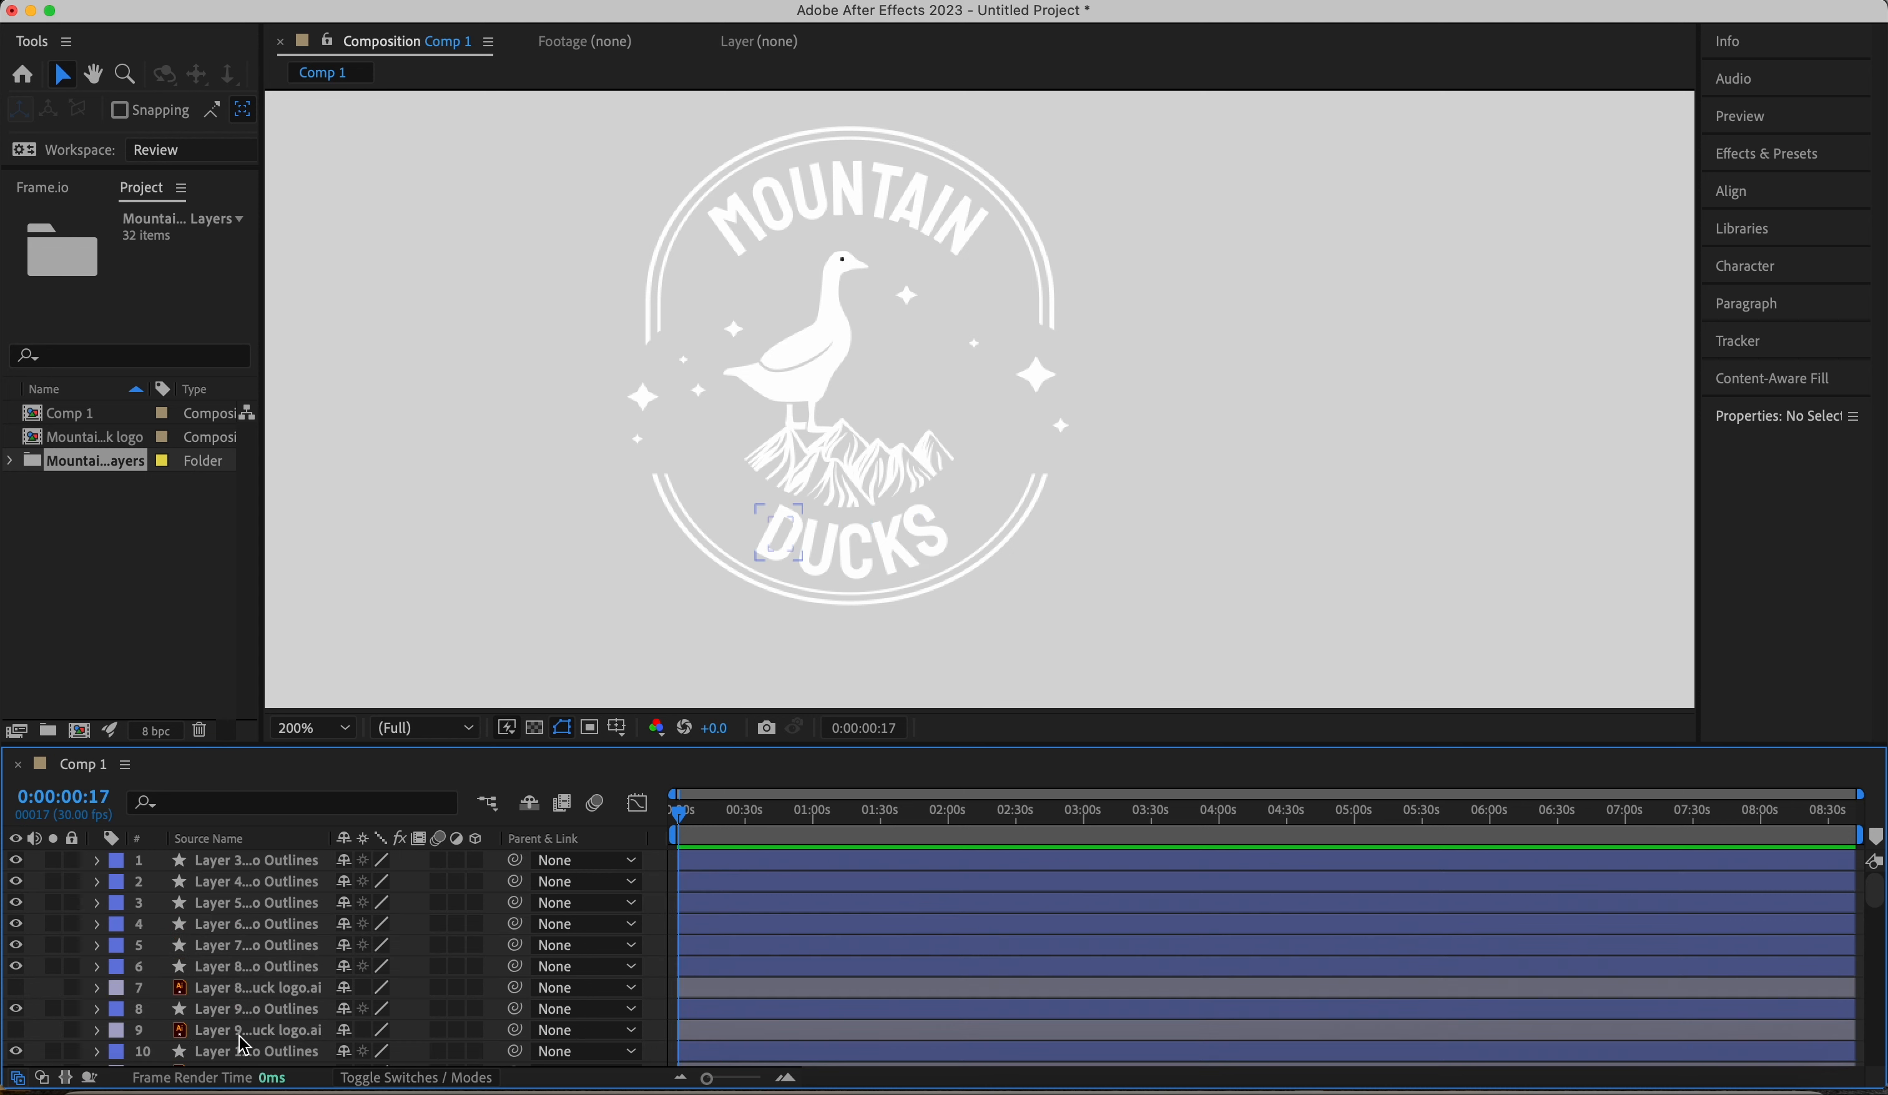
- Delete the original .ai layers of Layers 8 and 9 from the Comp 1 timeline
{"action": "left_click", "coordinate": [209, 988]}
{"action": "left_click", "coordinate": [210, 1032], "text": "super"}
{"action": "key", "text": "Delete"}
- Select the original .ai layers of Layers 11 to 26 without any outlines layers and delete them all together
{"action": "scroll", "coordinate": [214, 1049], "scroll_direction": "down", "scroll_amount": 5}
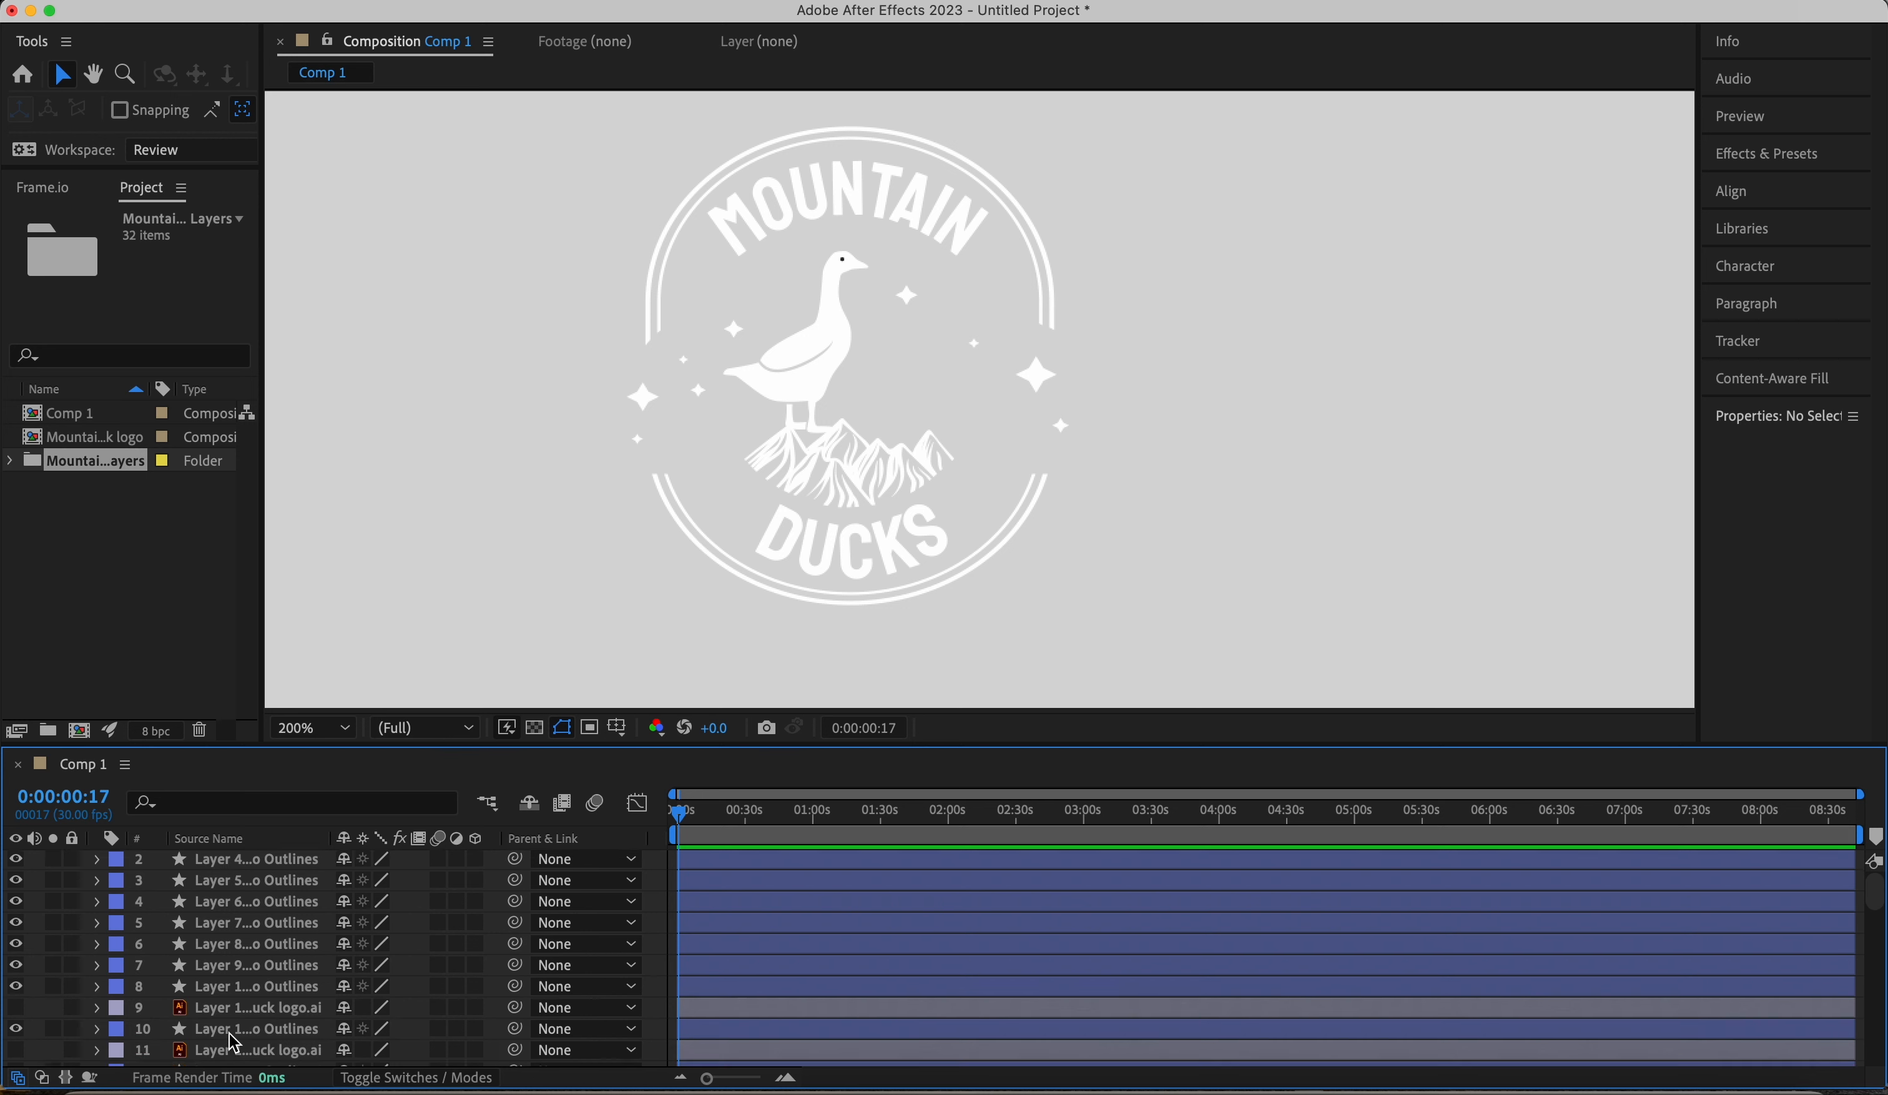
{"action": "left_click", "coordinate": [214, 857]}
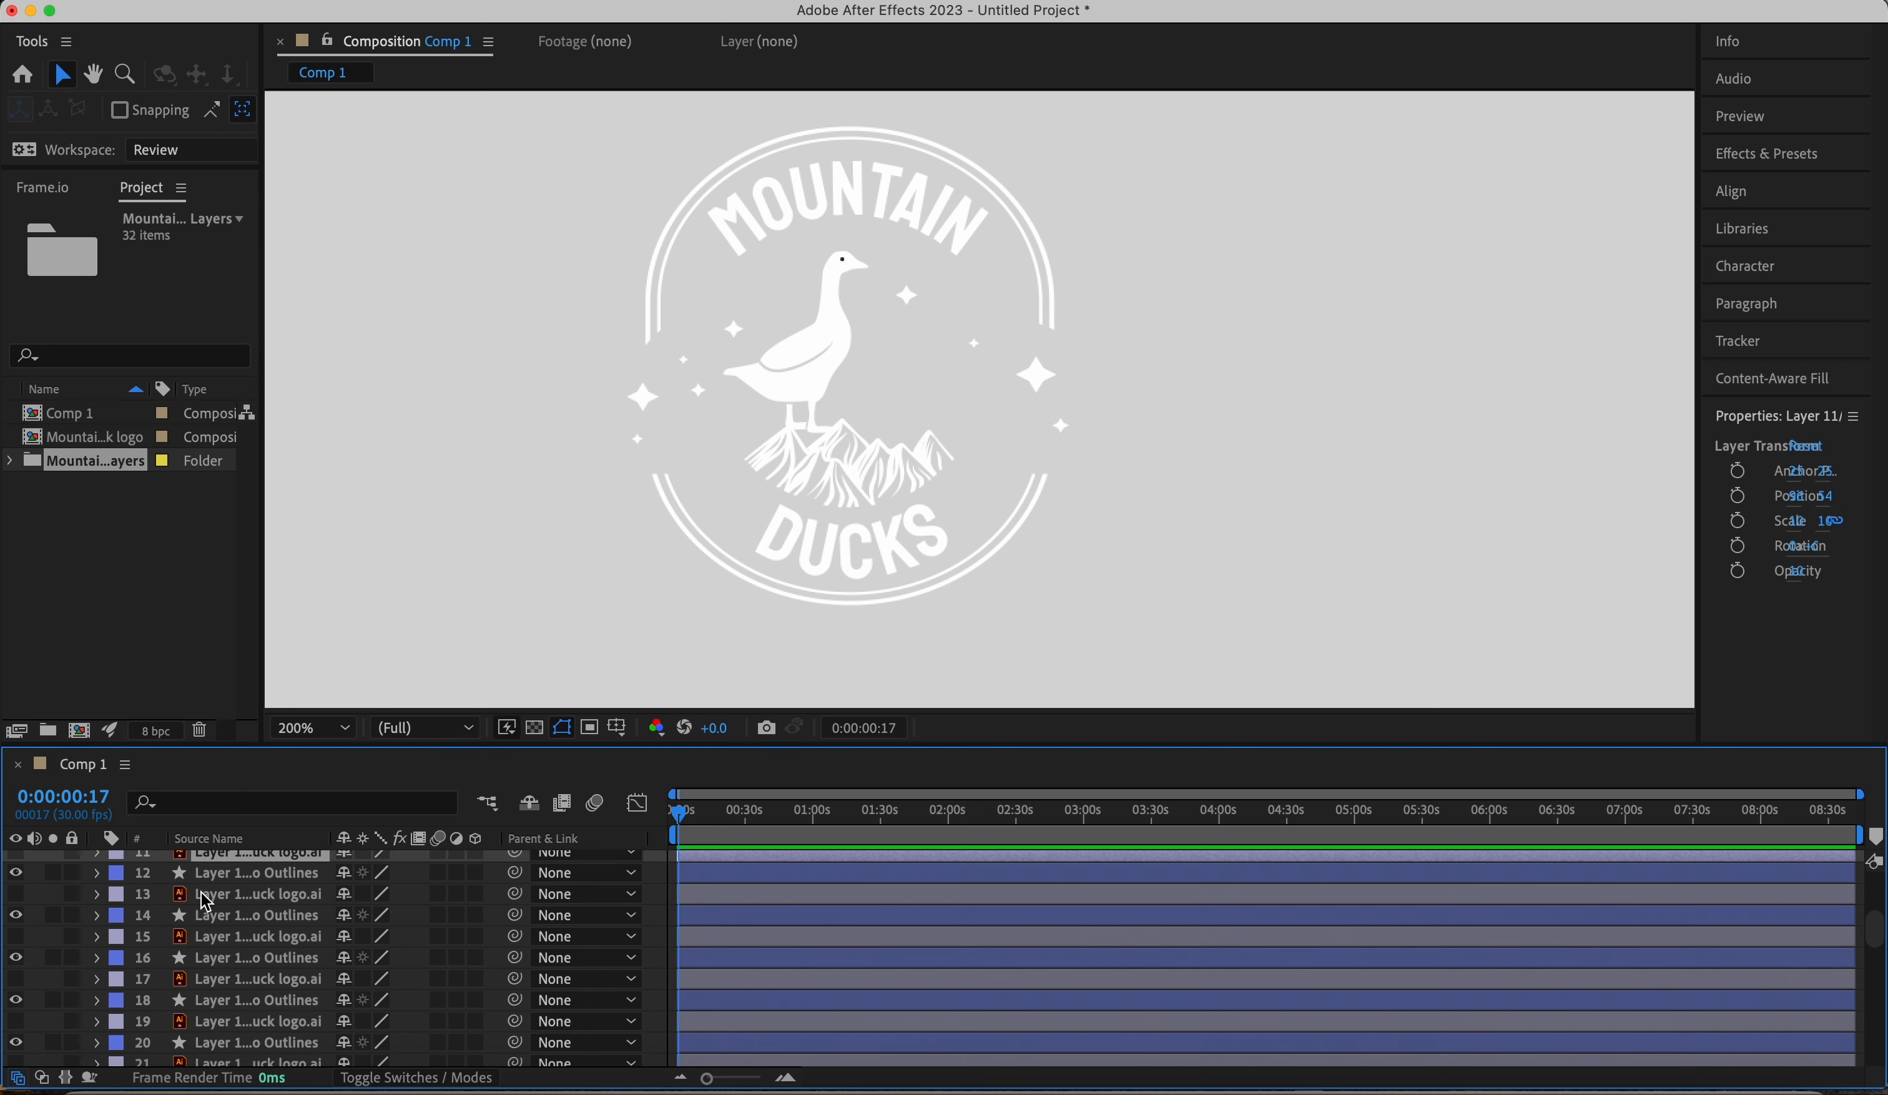
{"action": "left_click", "coordinate": [210, 895], "text": "super"}
{"action": "left_click", "coordinate": [210, 936], "text": "super"}
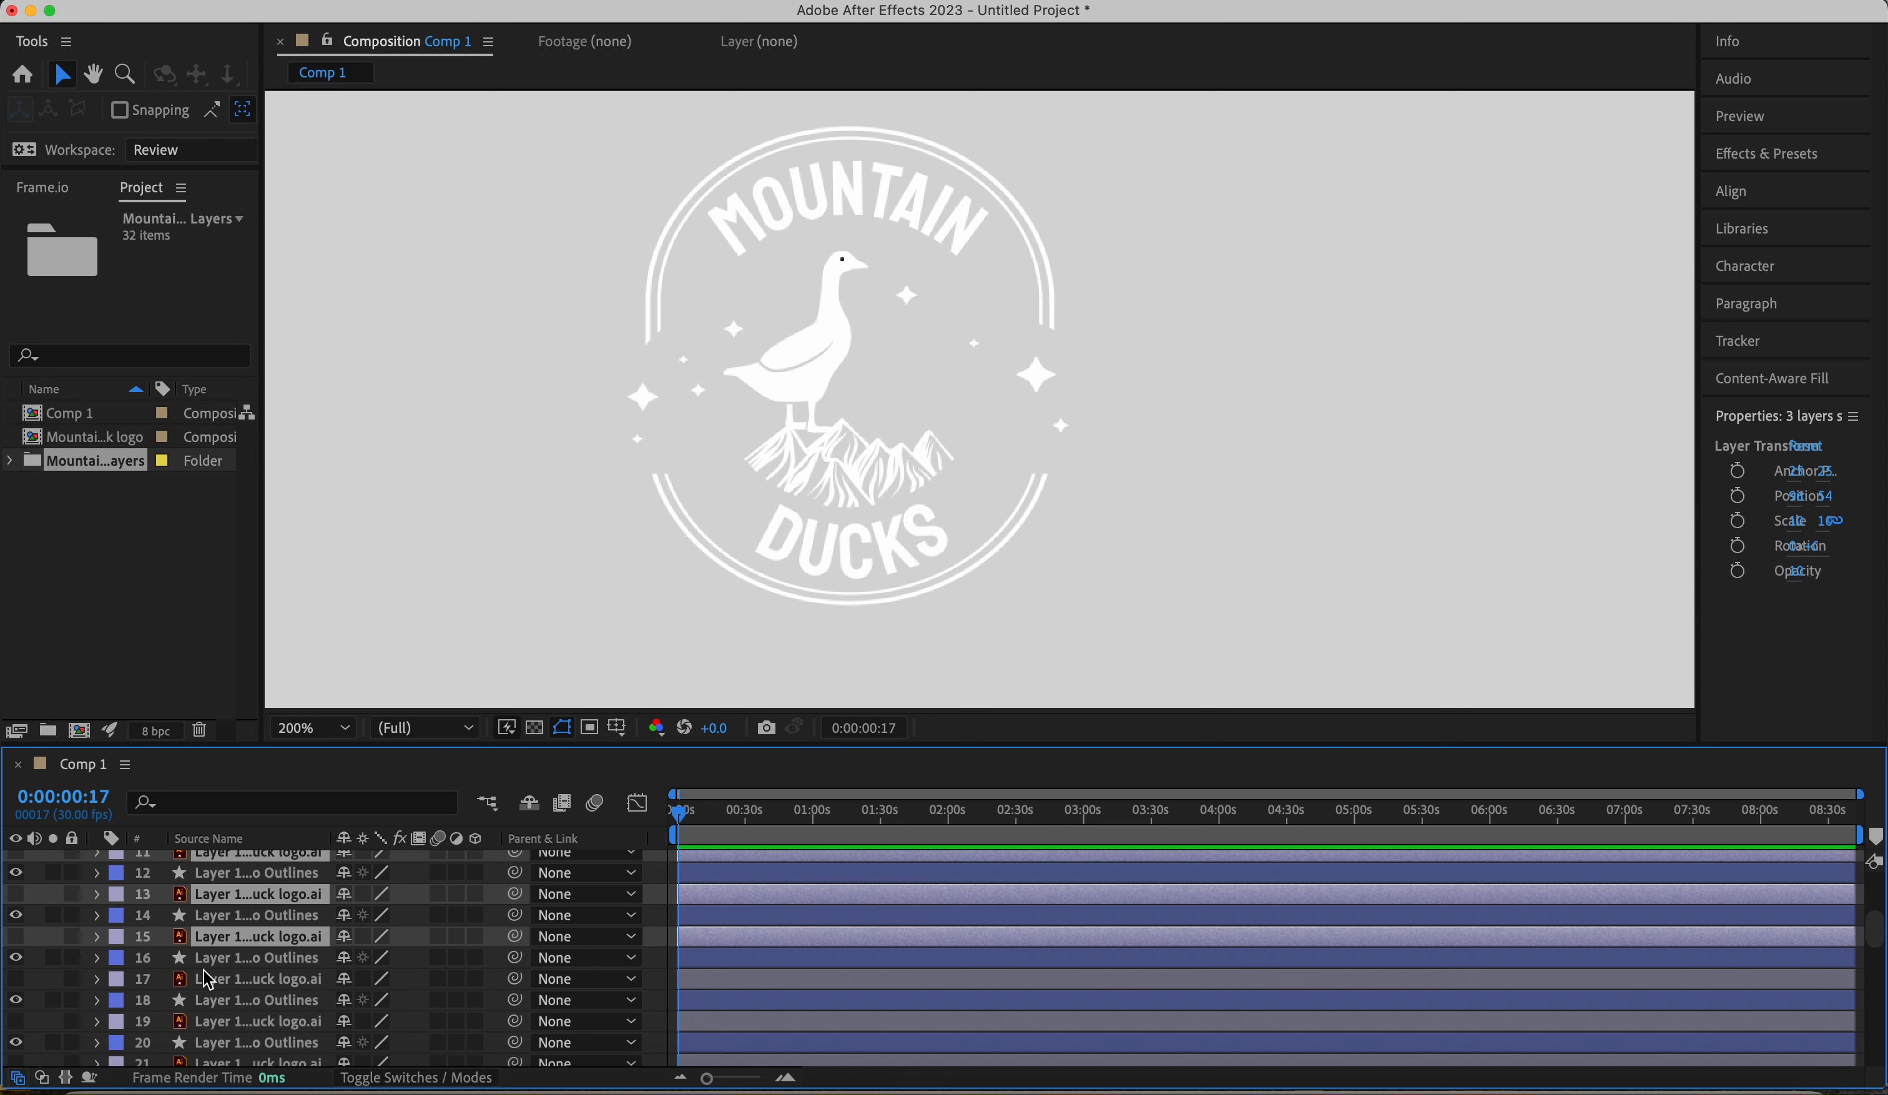
{"action": "left_click", "coordinate": [209, 979], "text": "super"}
{"action": "left_click", "coordinate": [212, 1022], "text": "super"}
{"action": "left_click", "coordinate": [217, 1061], "text": "super"}
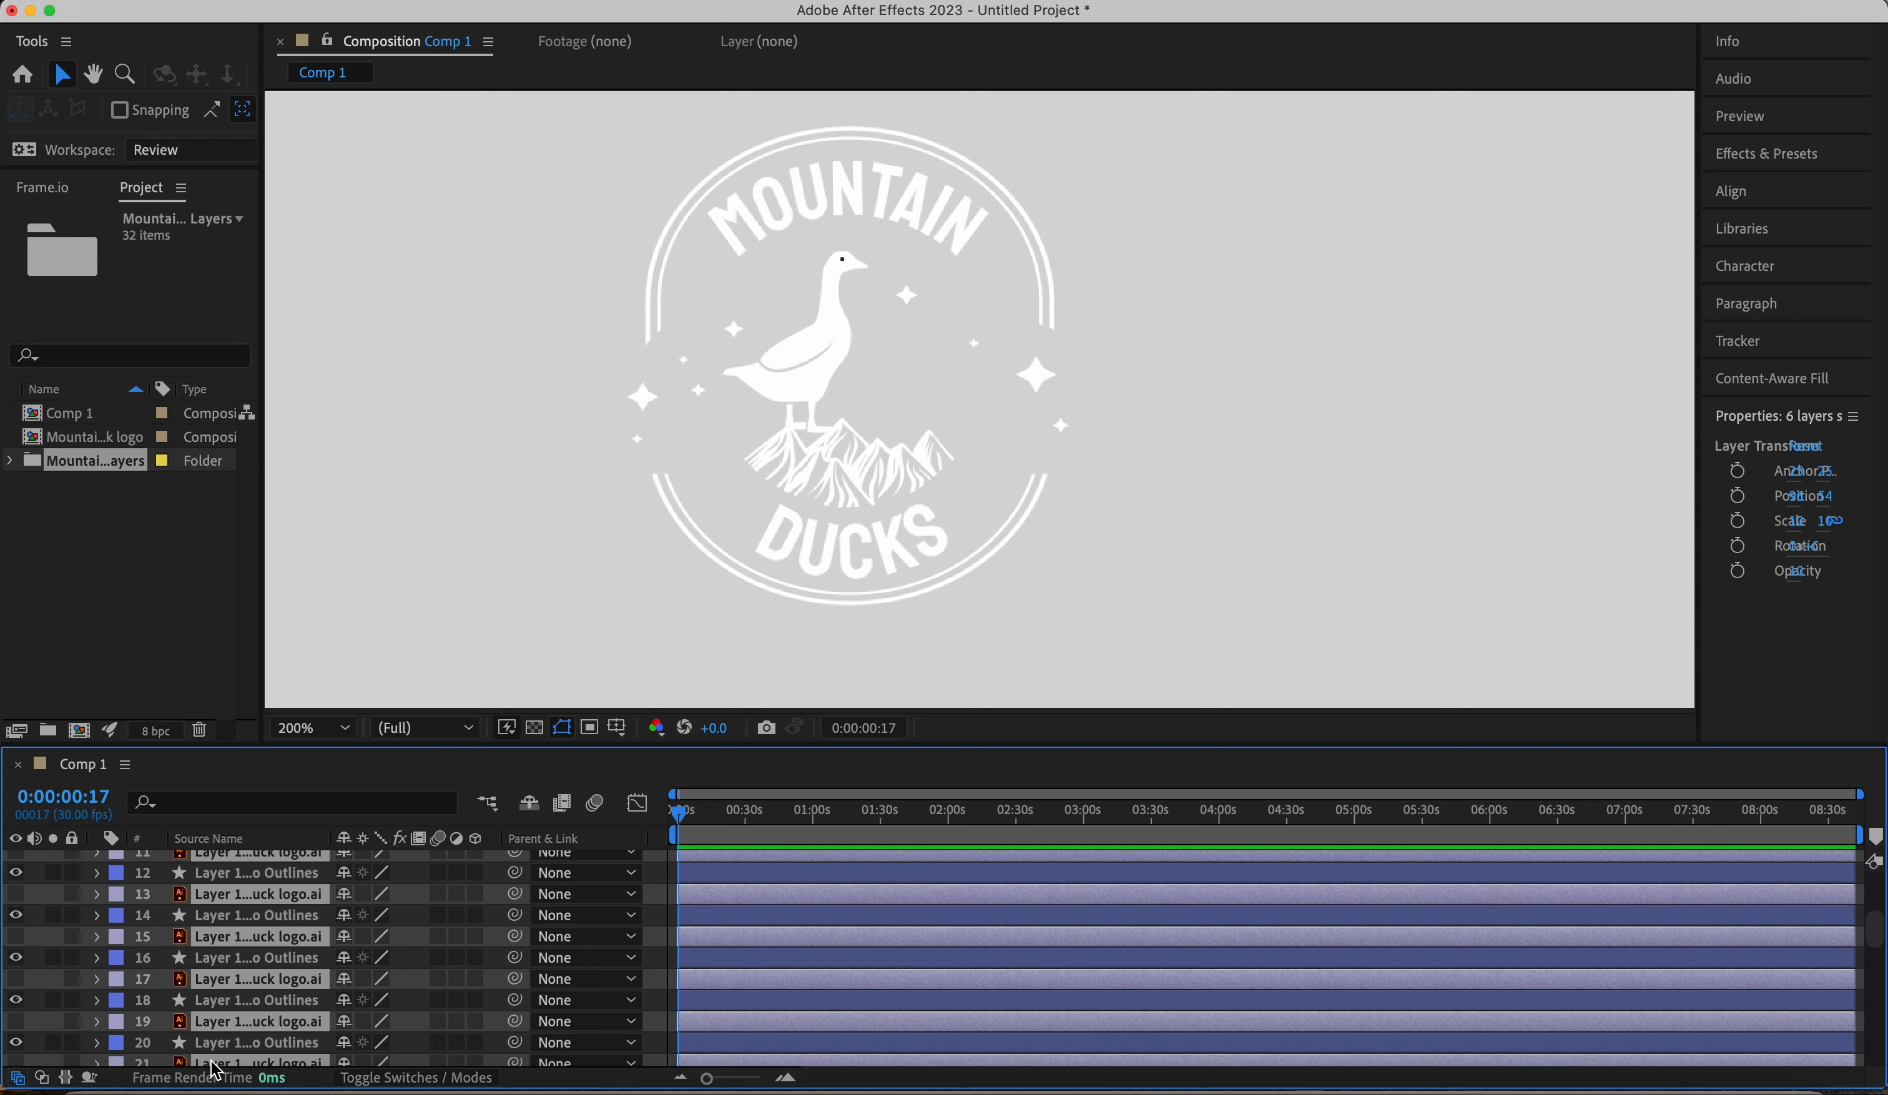
{"action": "scroll", "coordinate": [216, 1058], "scroll_direction": "down", "scroll_amount": 3}
{"action": "scroll", "coordinate": [216, 1057], "scroll_direction": "down", "scroll_amount": 2}
{"action": "left_click", "coordinate": [212, 1021], "text": "super"}
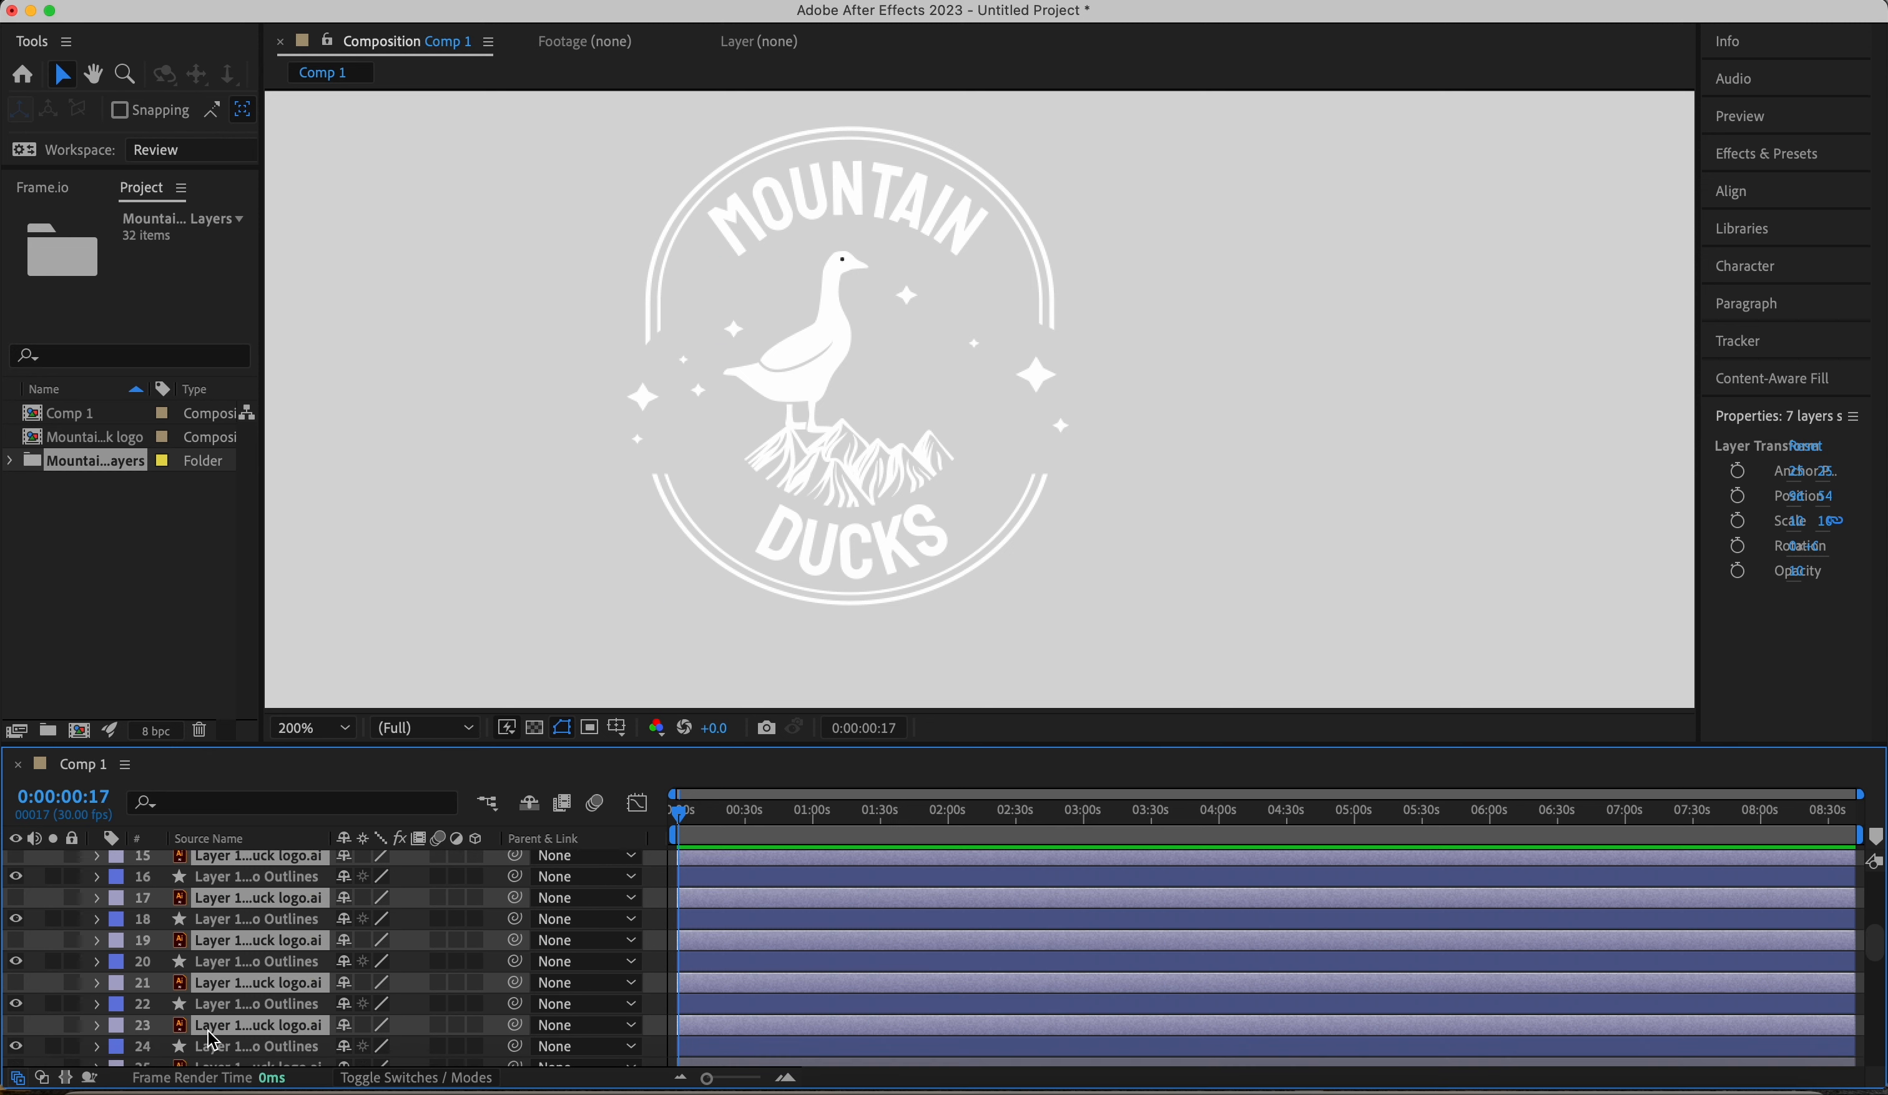
{"action": "scroll", "coordinate": [220, 1057], "scroll_direction": "down", "scroll_amount": 3}
{"action": "left_click", "coordinate": [215, 987], "text": "super"}
{"action": "left_click", "coordinate": [216, 1029], "text": "super"}
{"action": "scroll", "coordinate": [216, 1036], "scroll_direction": "down", "scroll_amount": 4}
{"action": "left_click", "coordinate": [217, 975], "text": "super"}
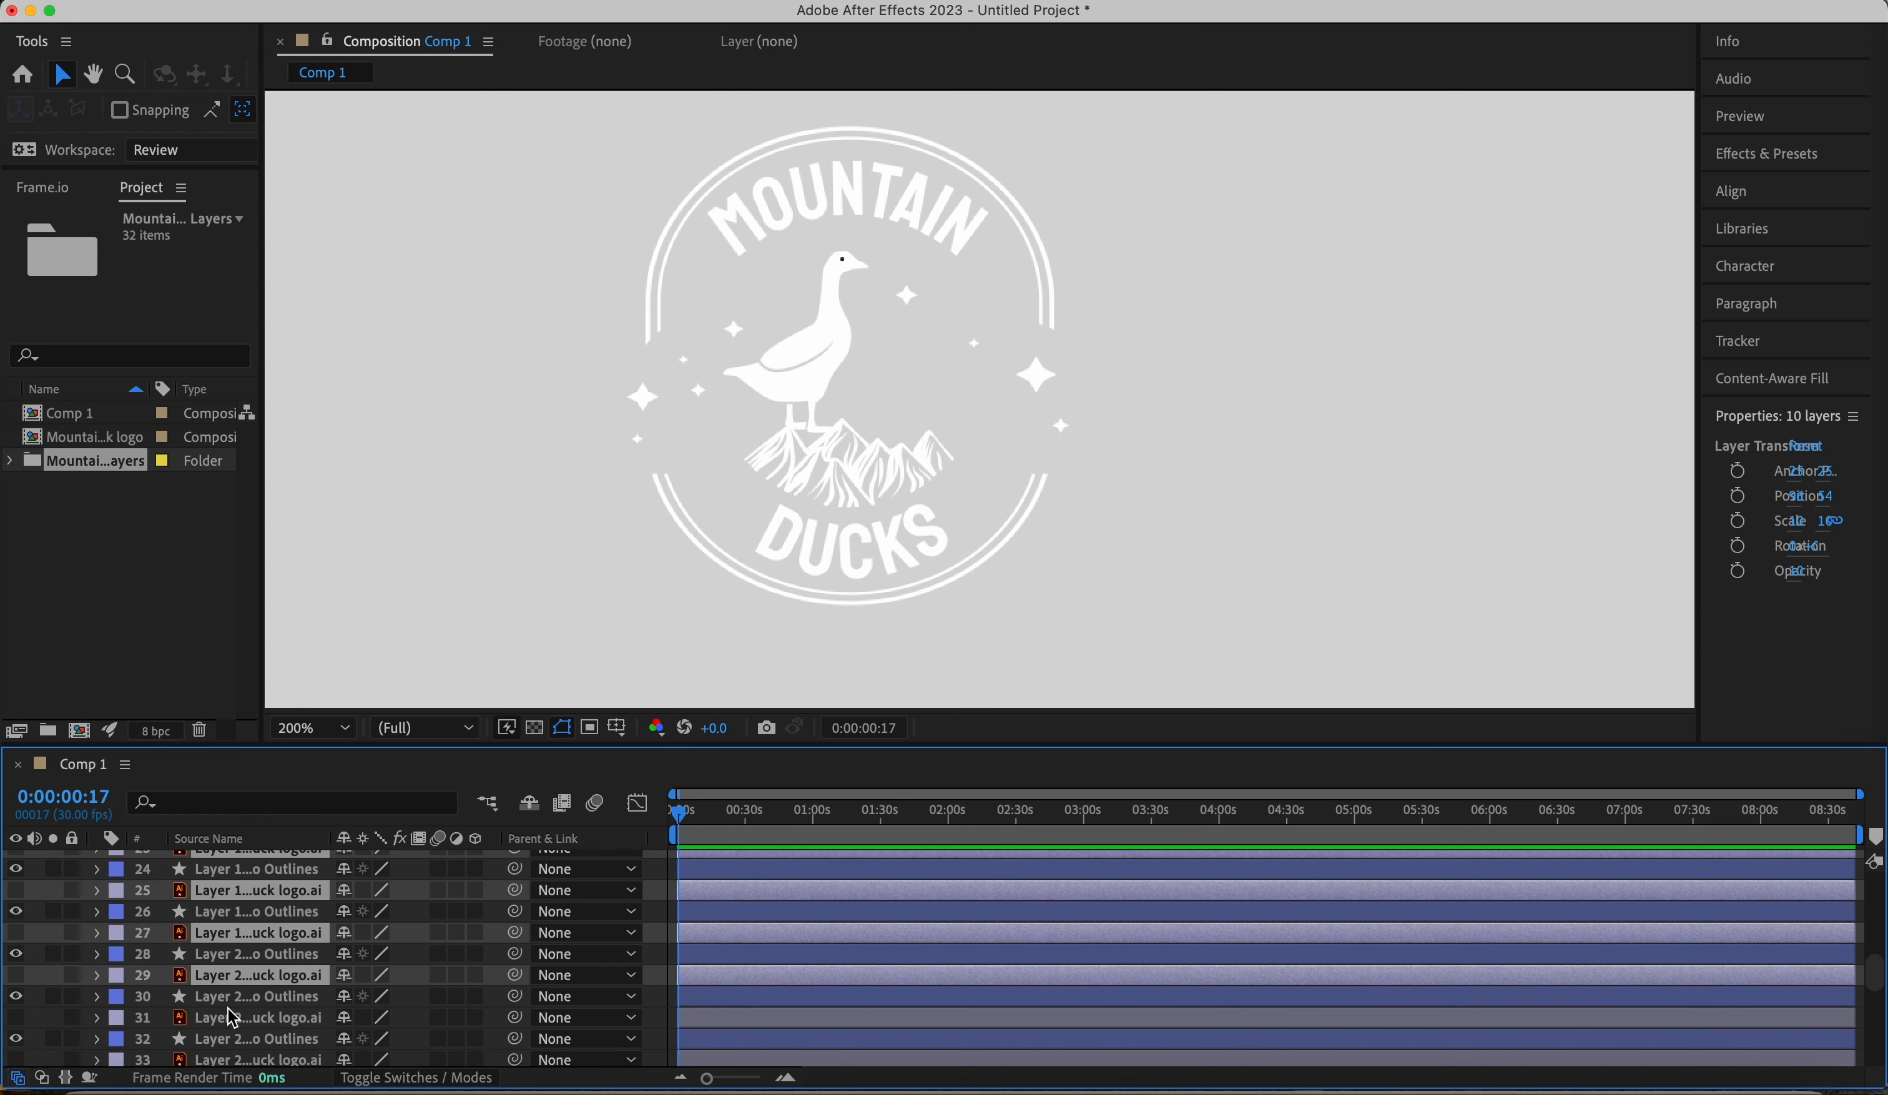
{"action": "left_click", "coordinate": [229, 1017], "text": "super"}
{"action": "left_click", "coordinate": [225, 1059], "text": "super"}
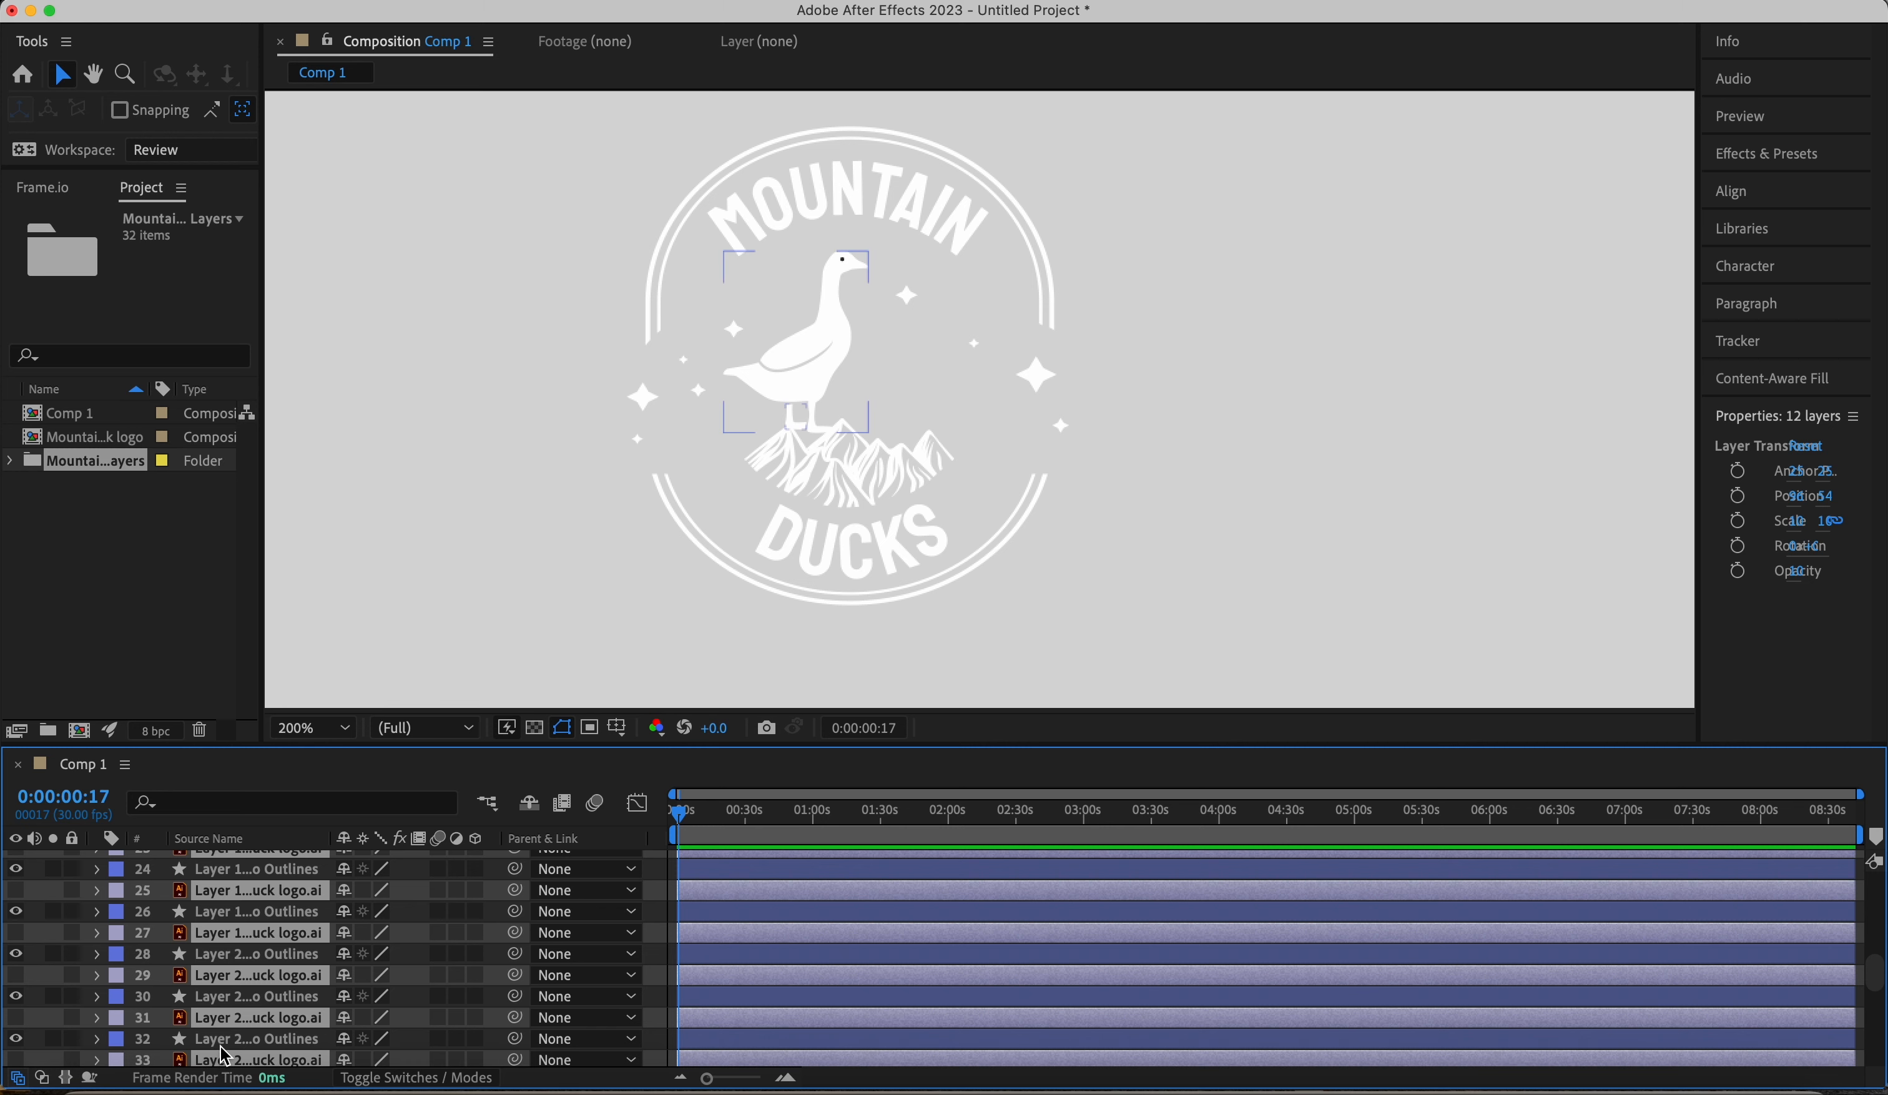
{"action": "scroll", "coordinate": [225, 1053], "scroll_direction": "down", "scroll_amount": 8}
{"action": "scroll", "coordinate": [201, 911], "scroll_direction": "up", "scroll_amount": 2}
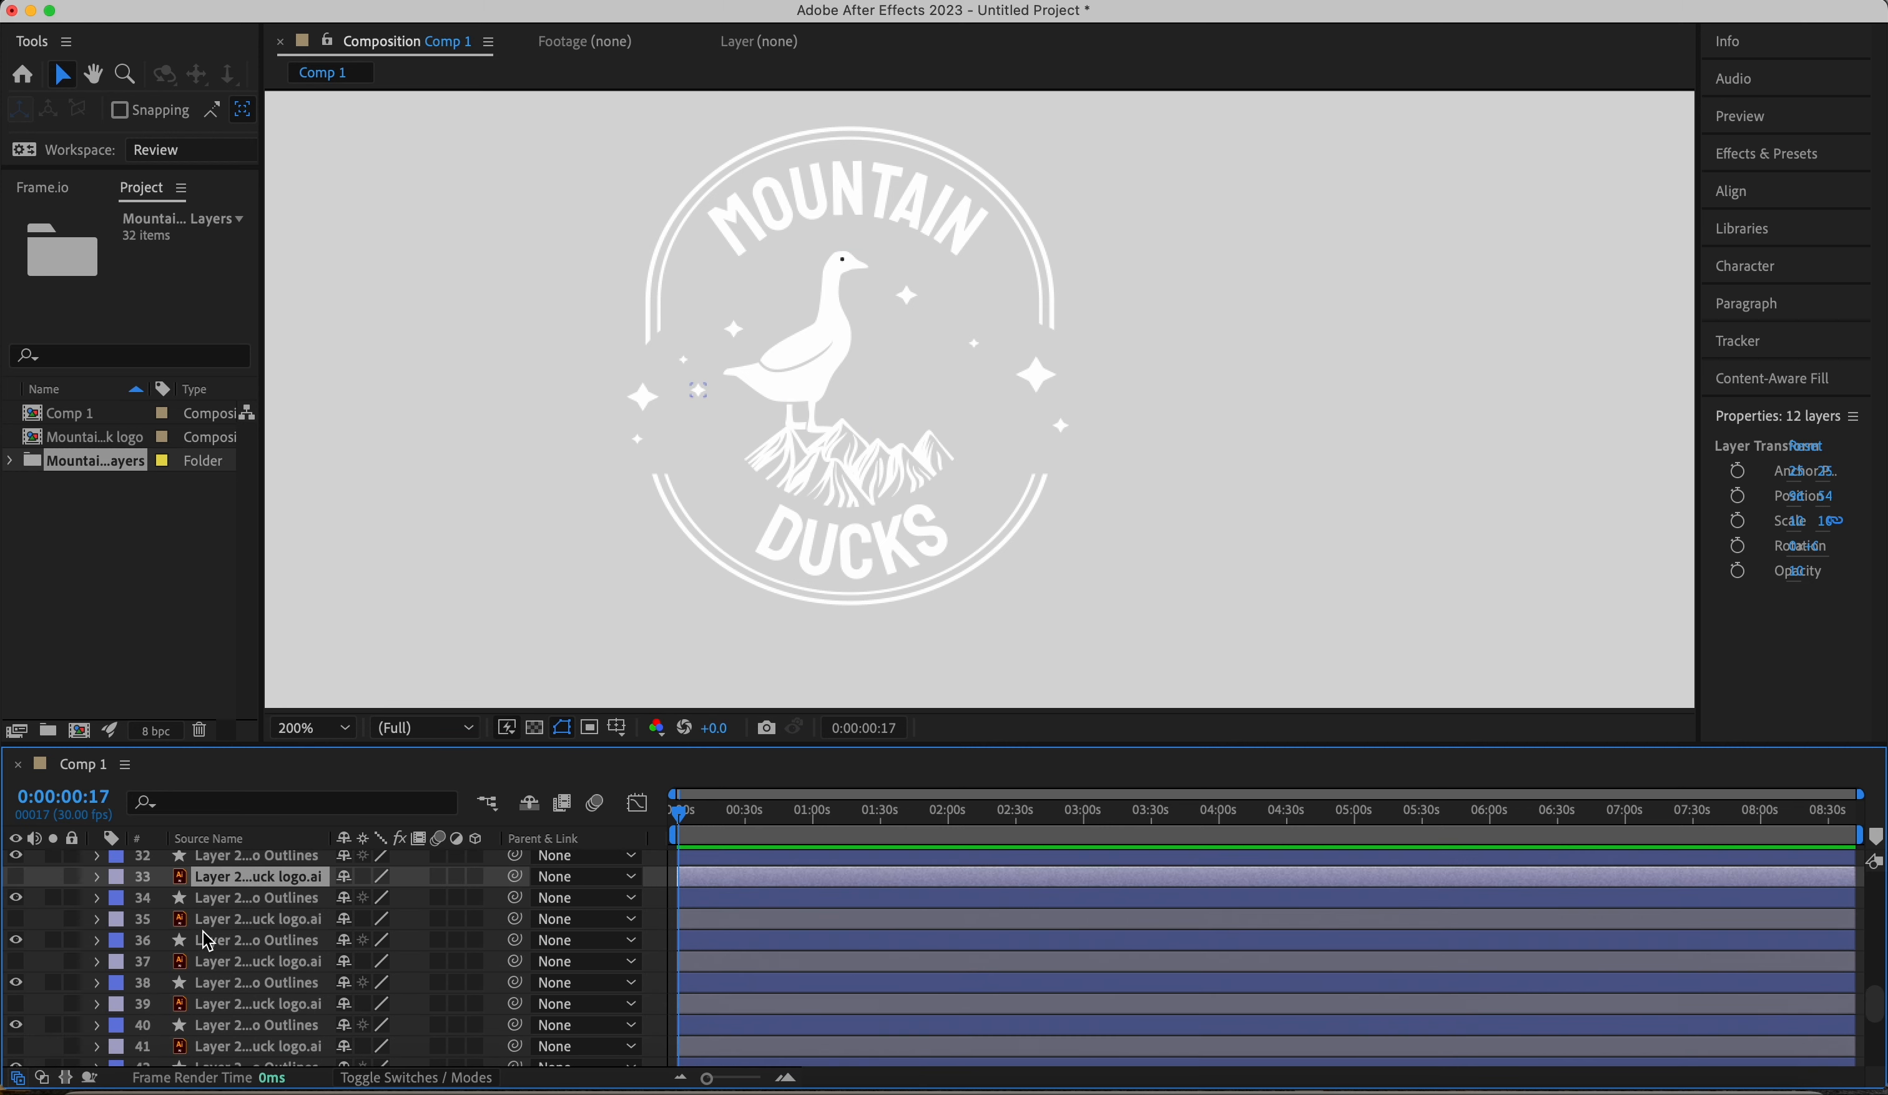
{"action": "left_click", "coordinate": [208, 922], "text": "super"}
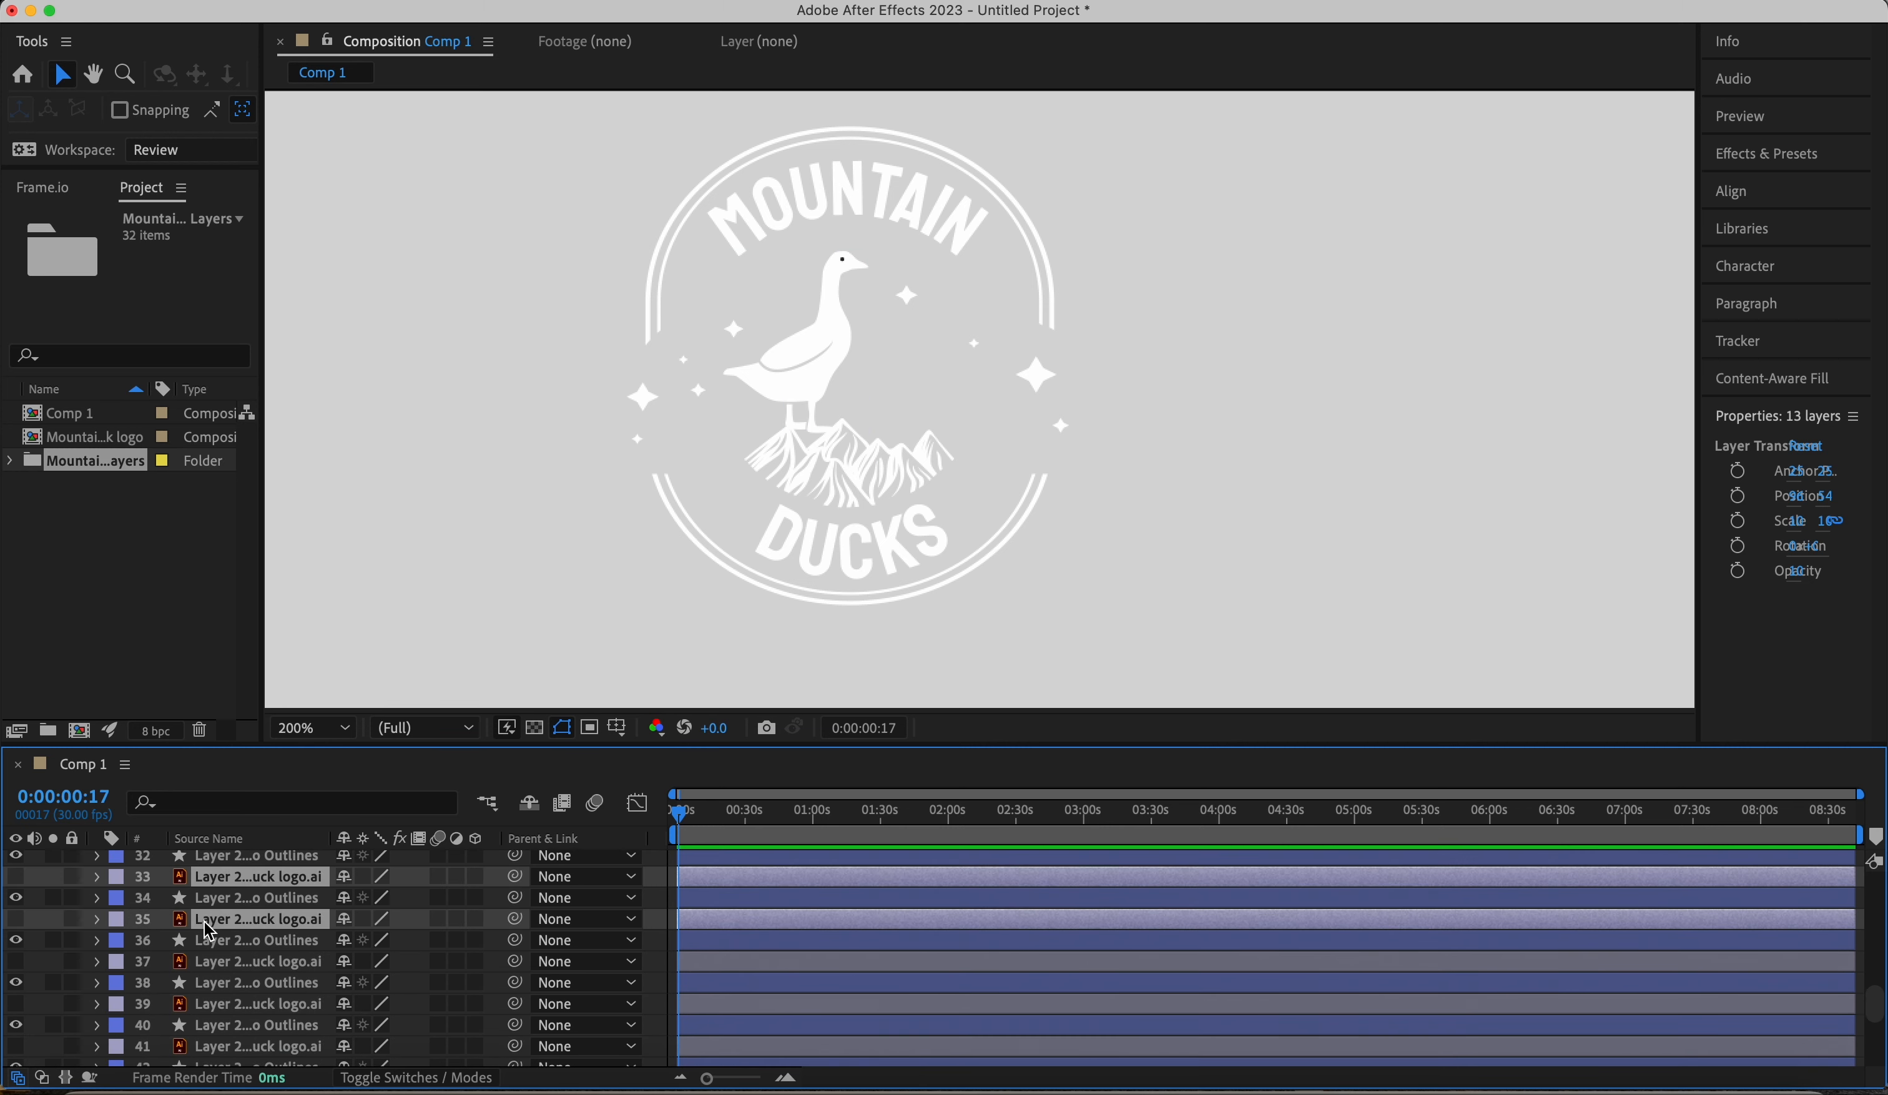
{"action": "left_click", "coordinate": [210, 963], "text": "super"}
{"action": "left_click", "coordinate": [214, 983], "text": "super"}
{"action": "left_click", "coordinate": [217, 1004], "text": "super"}
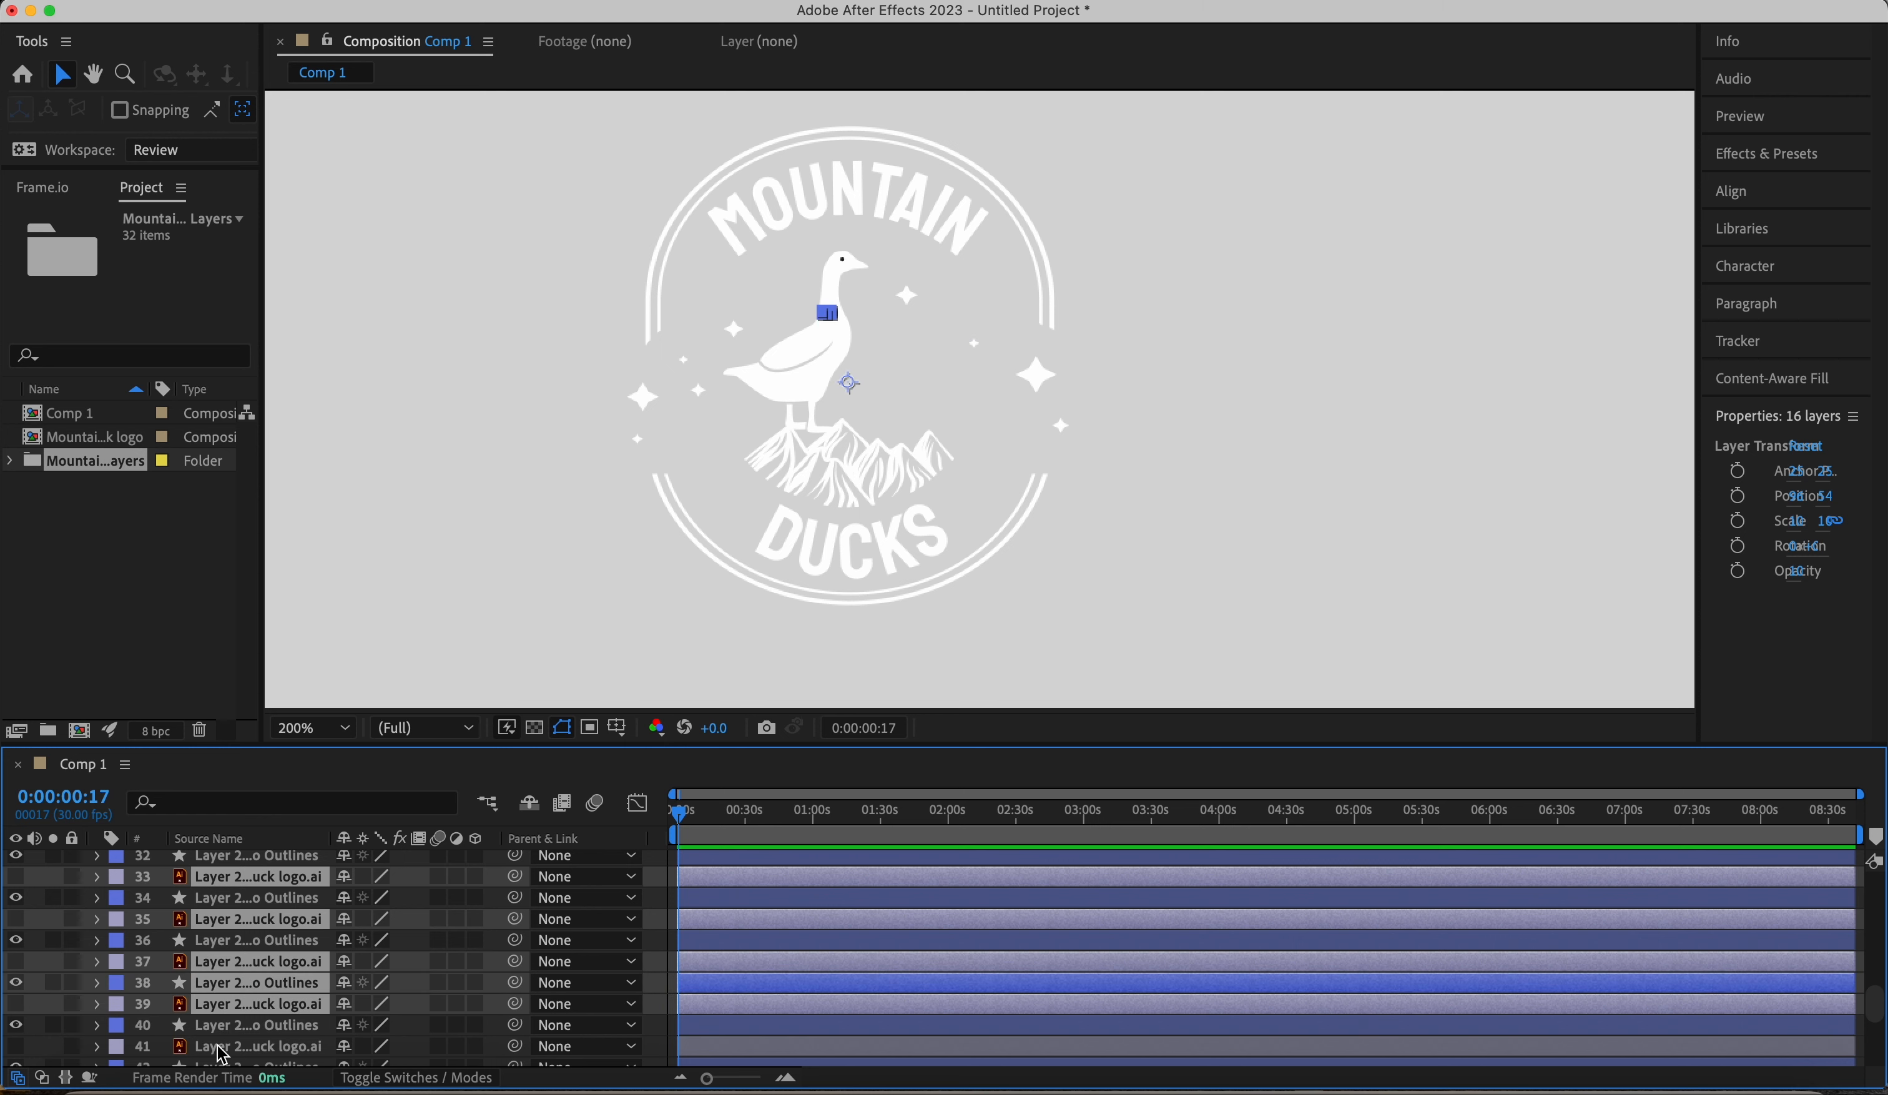
{"action": "left_click", "coordinate": [219, 1046], "text": "super"}
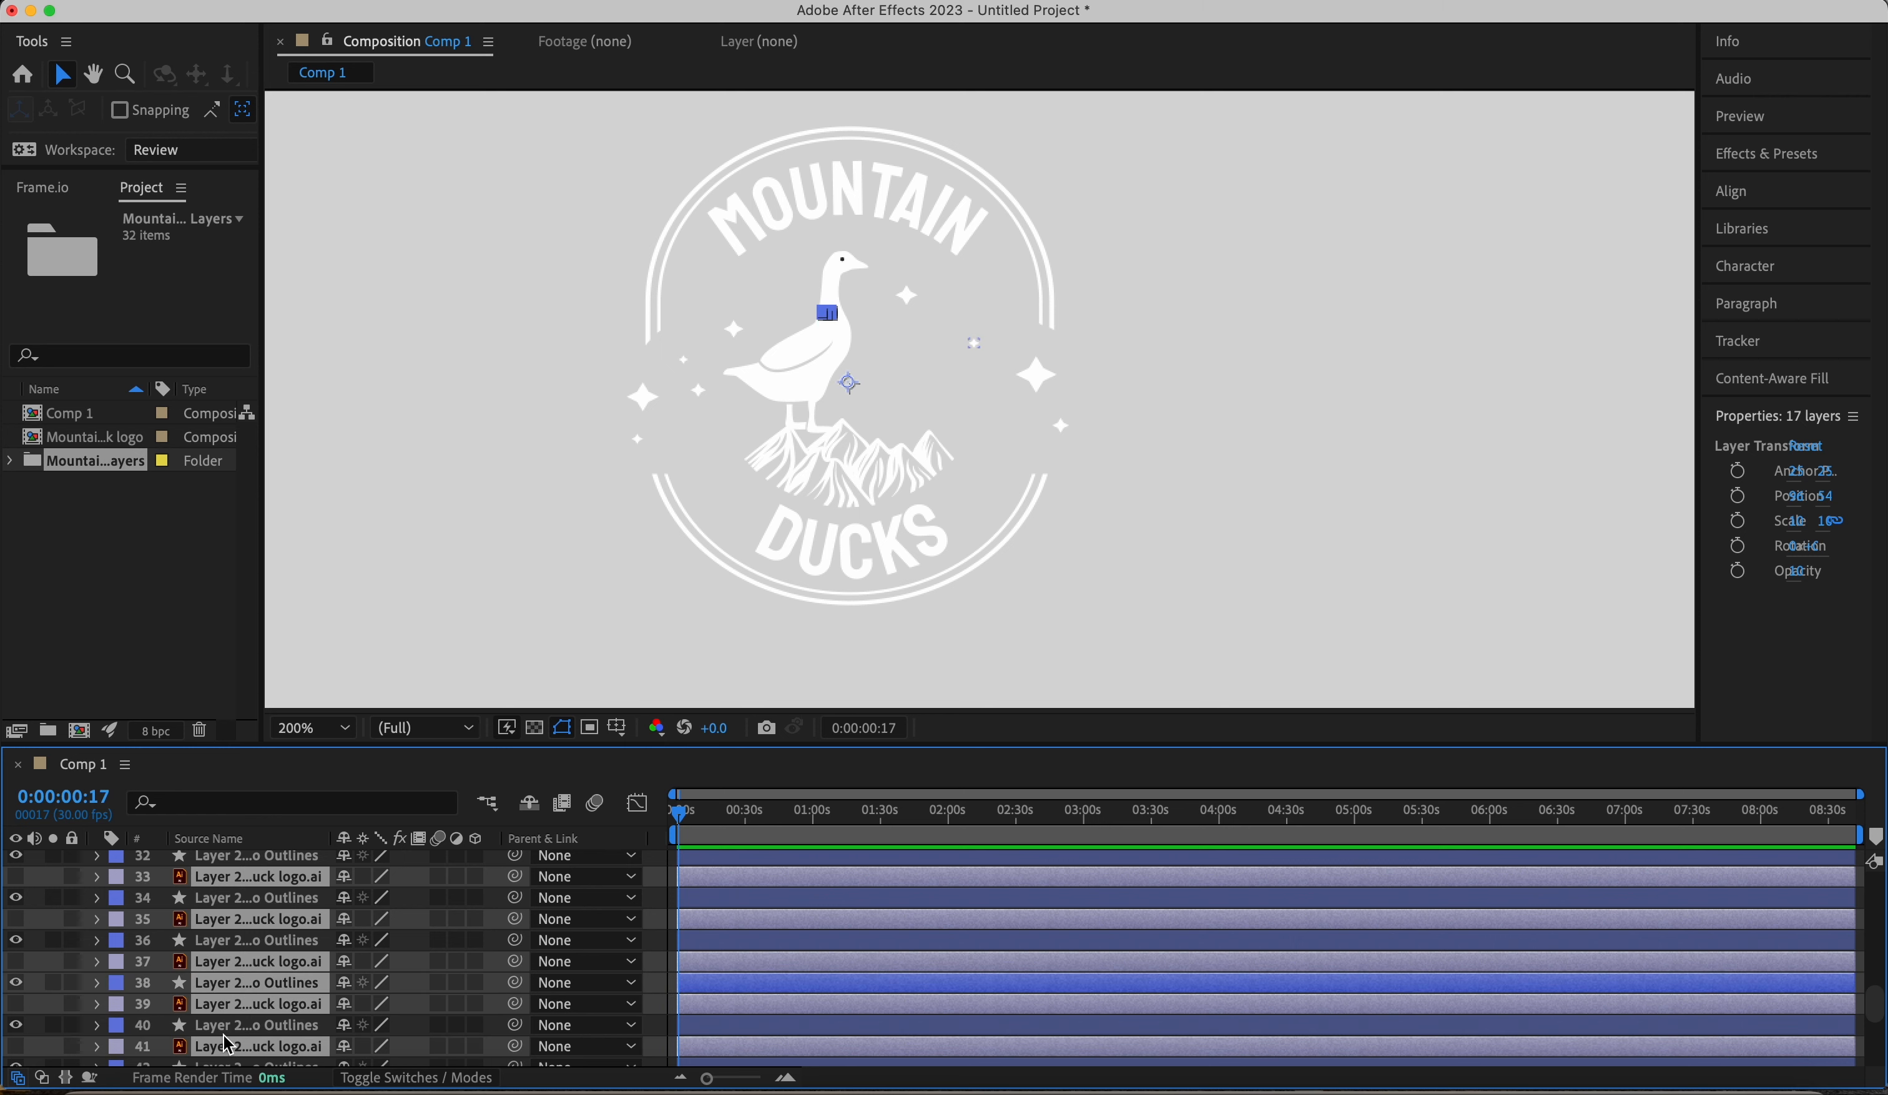
{"action": "left_click", "coordinate": [306, 983], "text": "super"}
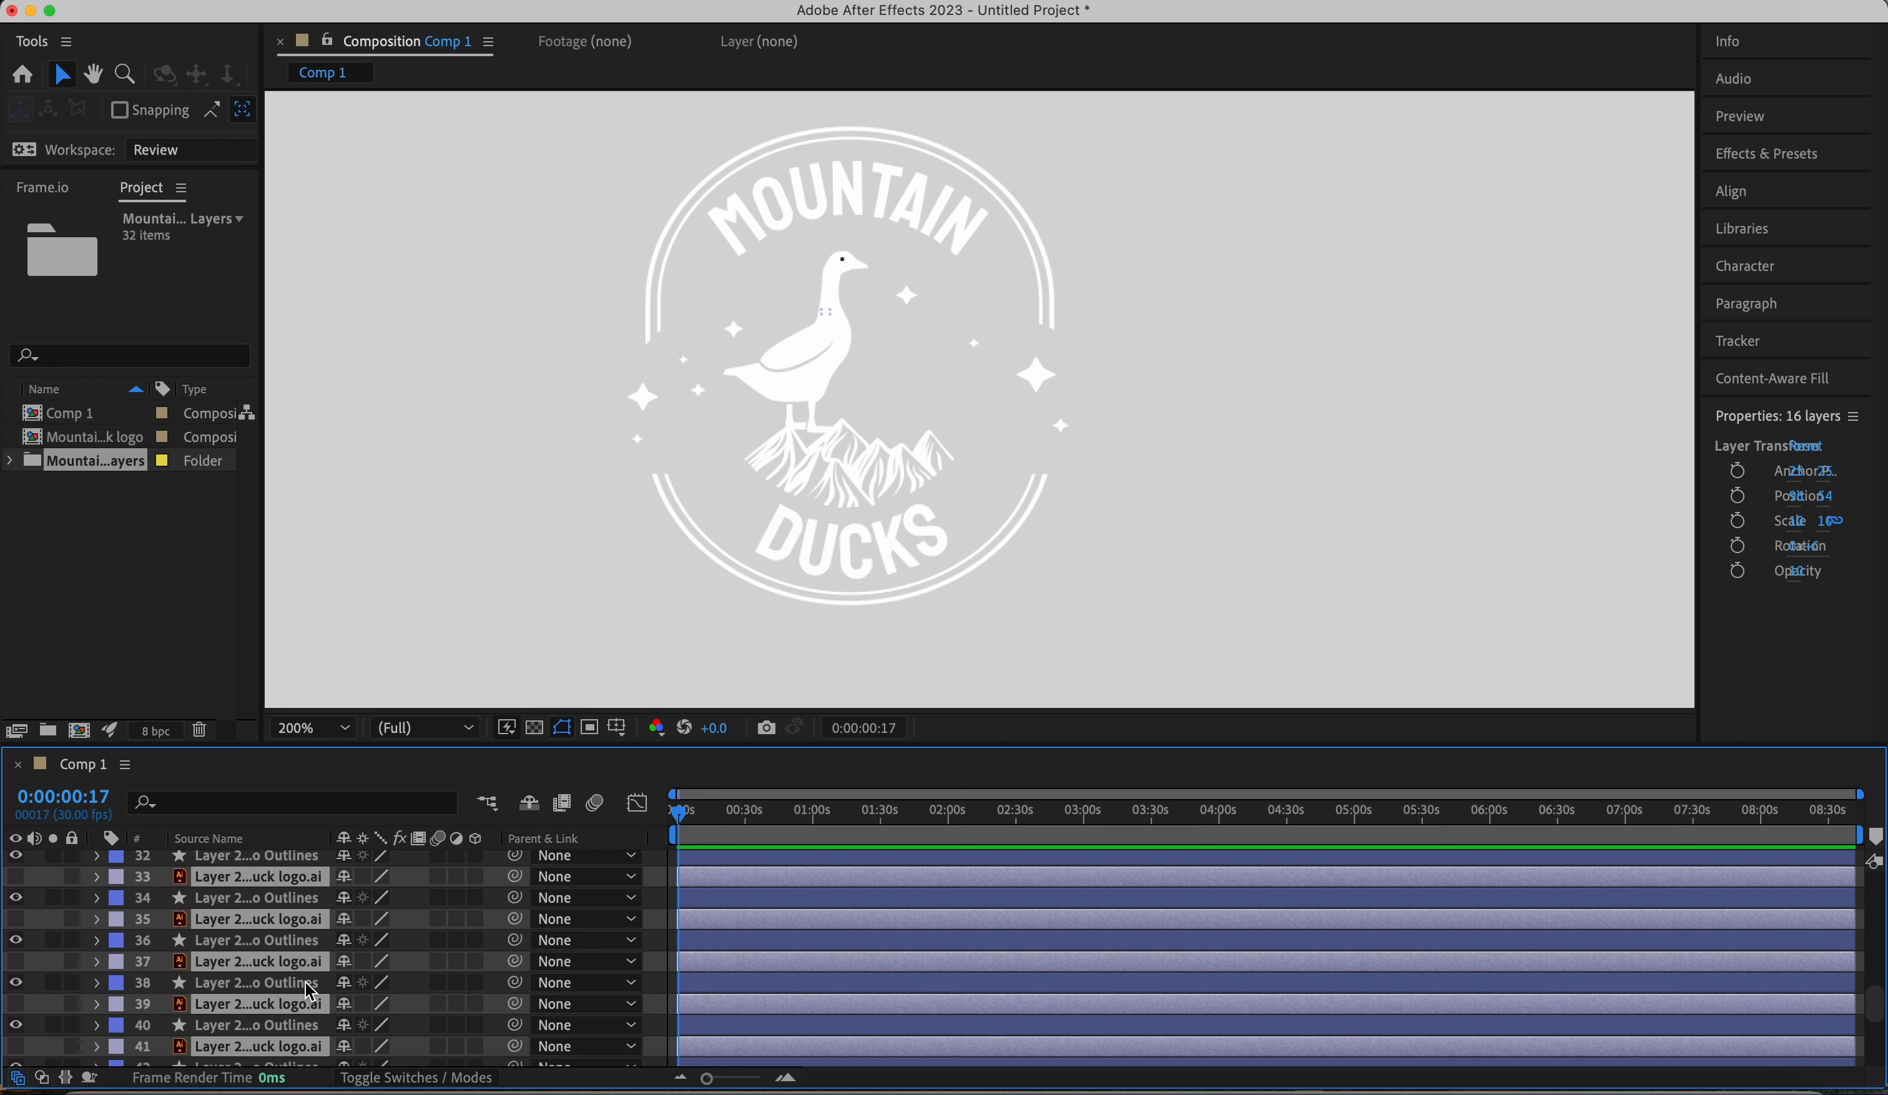
{"action": "key", "text": "Delete"}
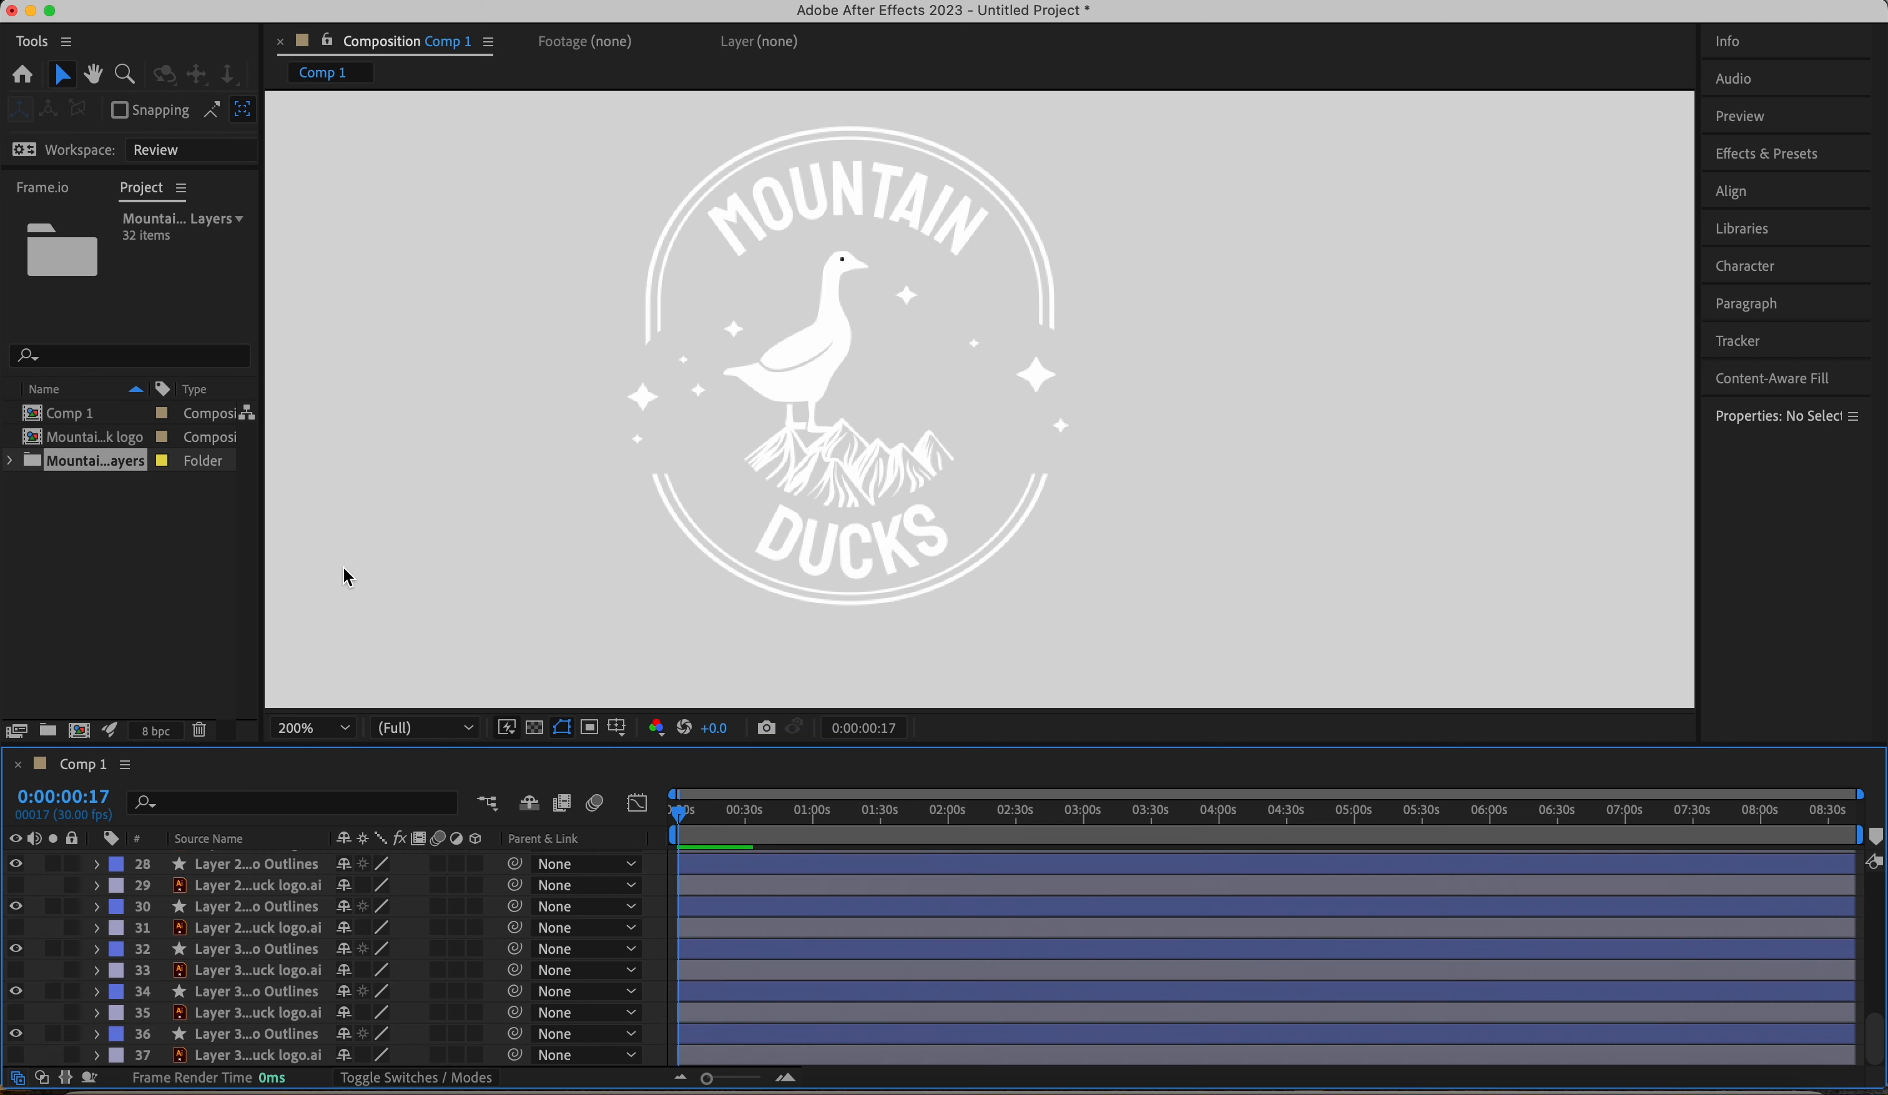
- Delete the original Layer 10 .ai layer left among the outlines shape layers of Comp 1
{"action": "left_click", "coordinate": [215, 882]}
{"action": "scroll", "coordinate": [218, 890], "scroll_direction": "up", "scroll_amount": 10}
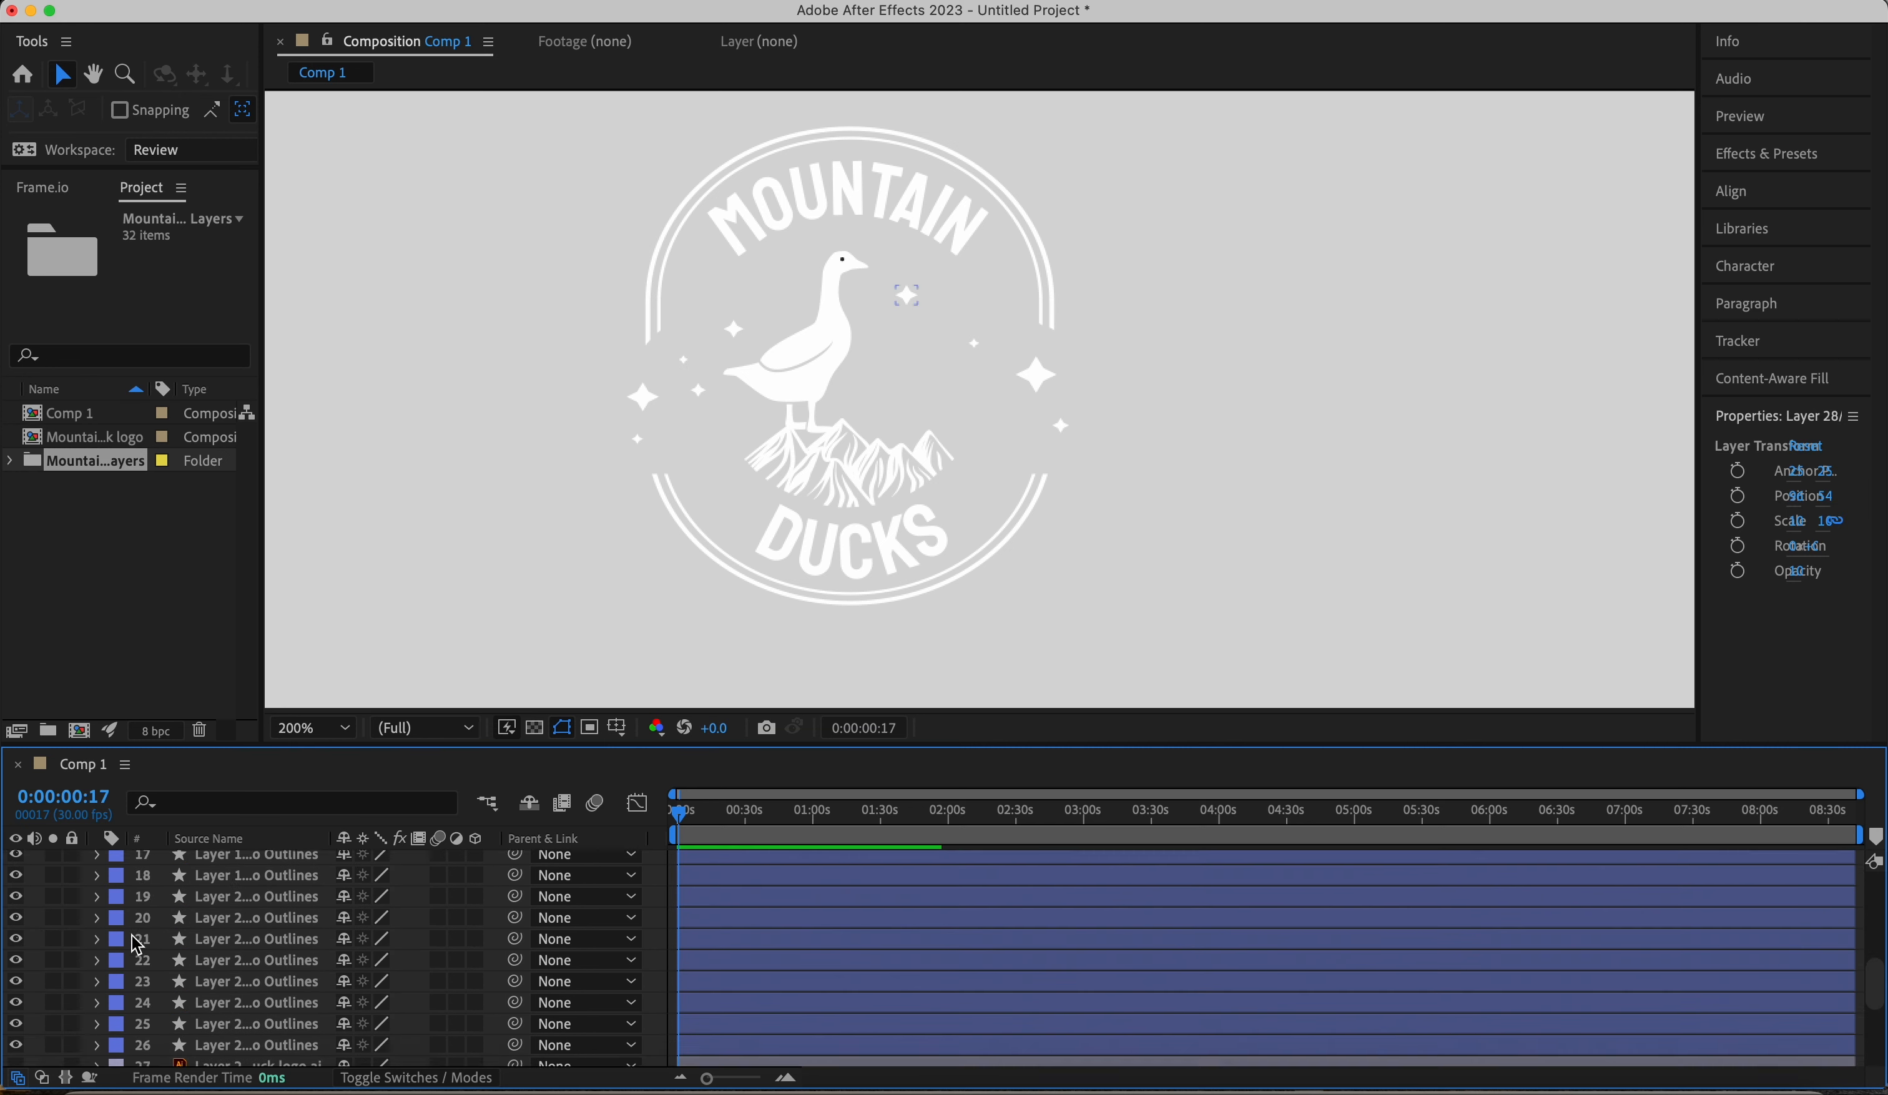
{"action": "left_click", "coordinate": [715, 1032]}
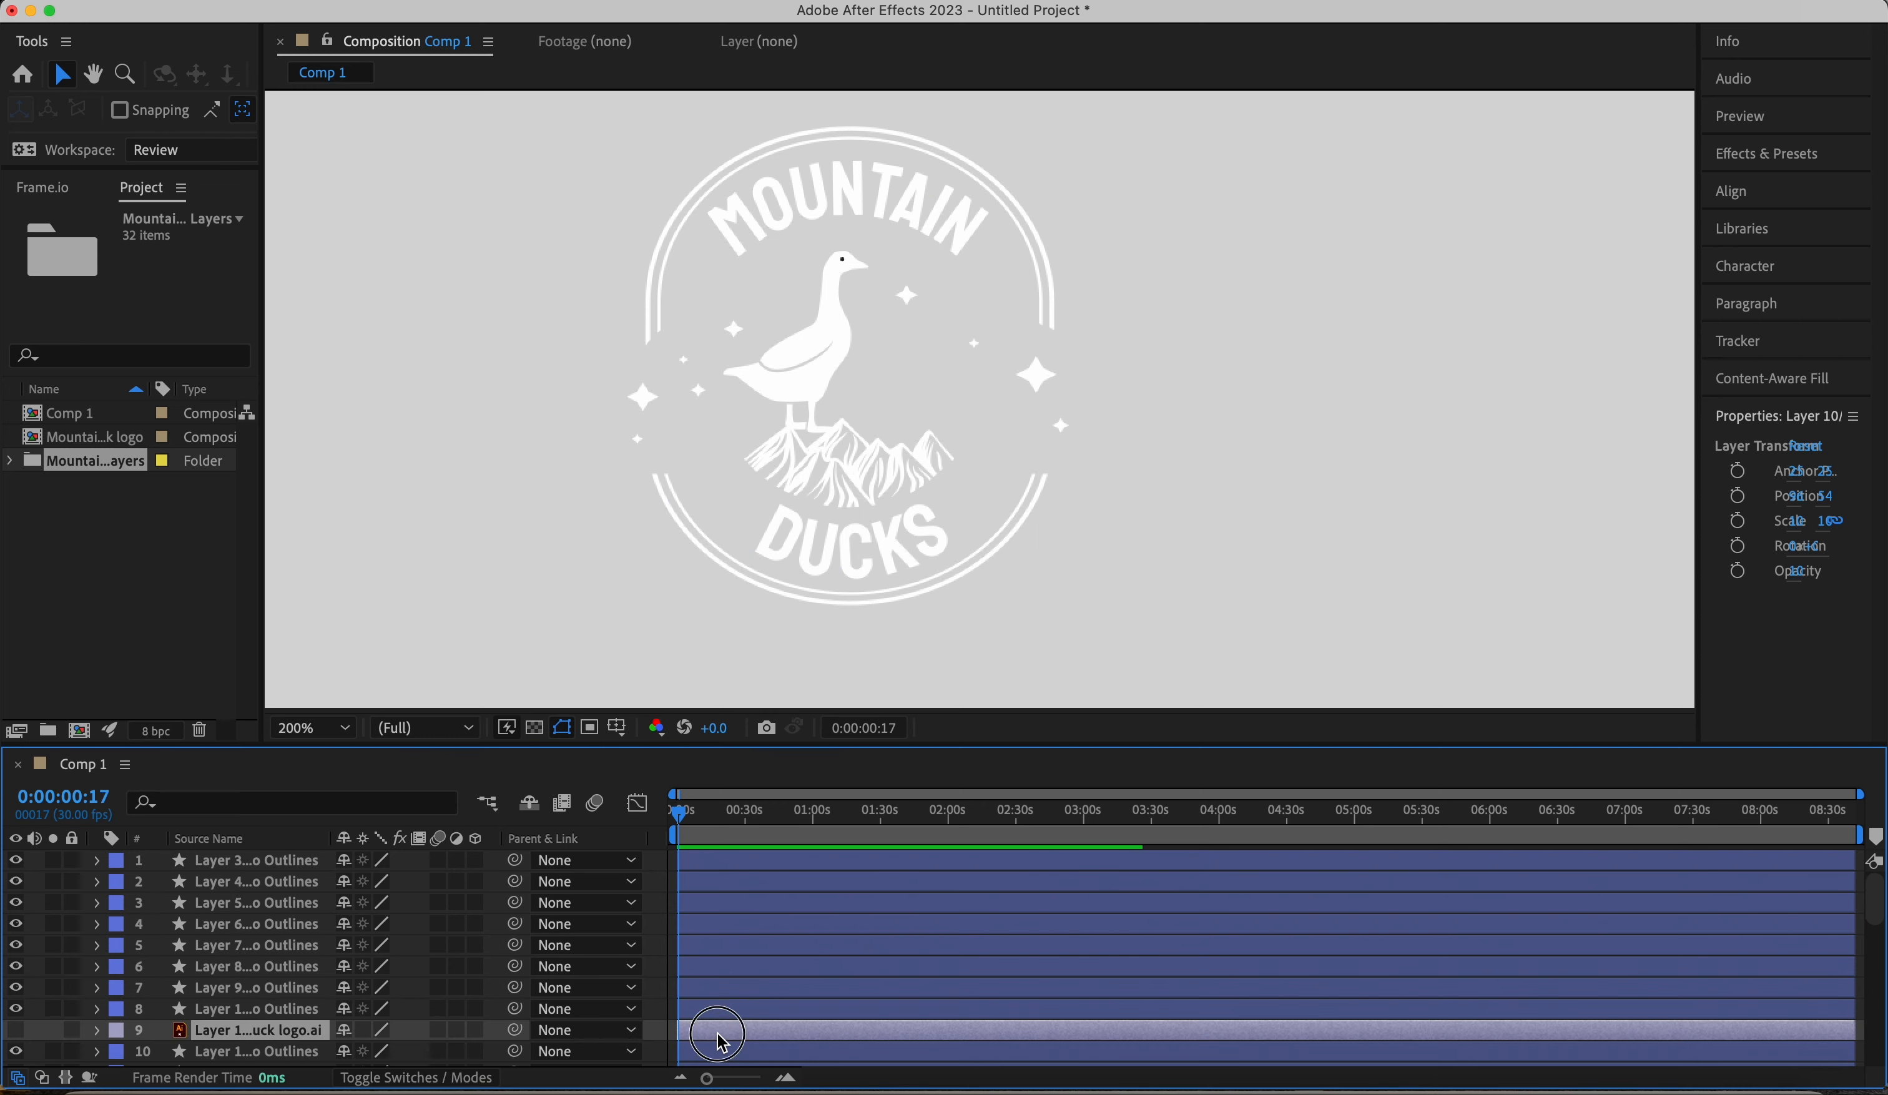
{"action": "key", "text": "Delete"}
- Delete the original .ai layers of Layers 27 to 32 at the end of the Comp 1 layer stack
{"action": "scroll", "coordinate": [723, 1011], "scroll_direction": "down", "scroll_amount": 10}
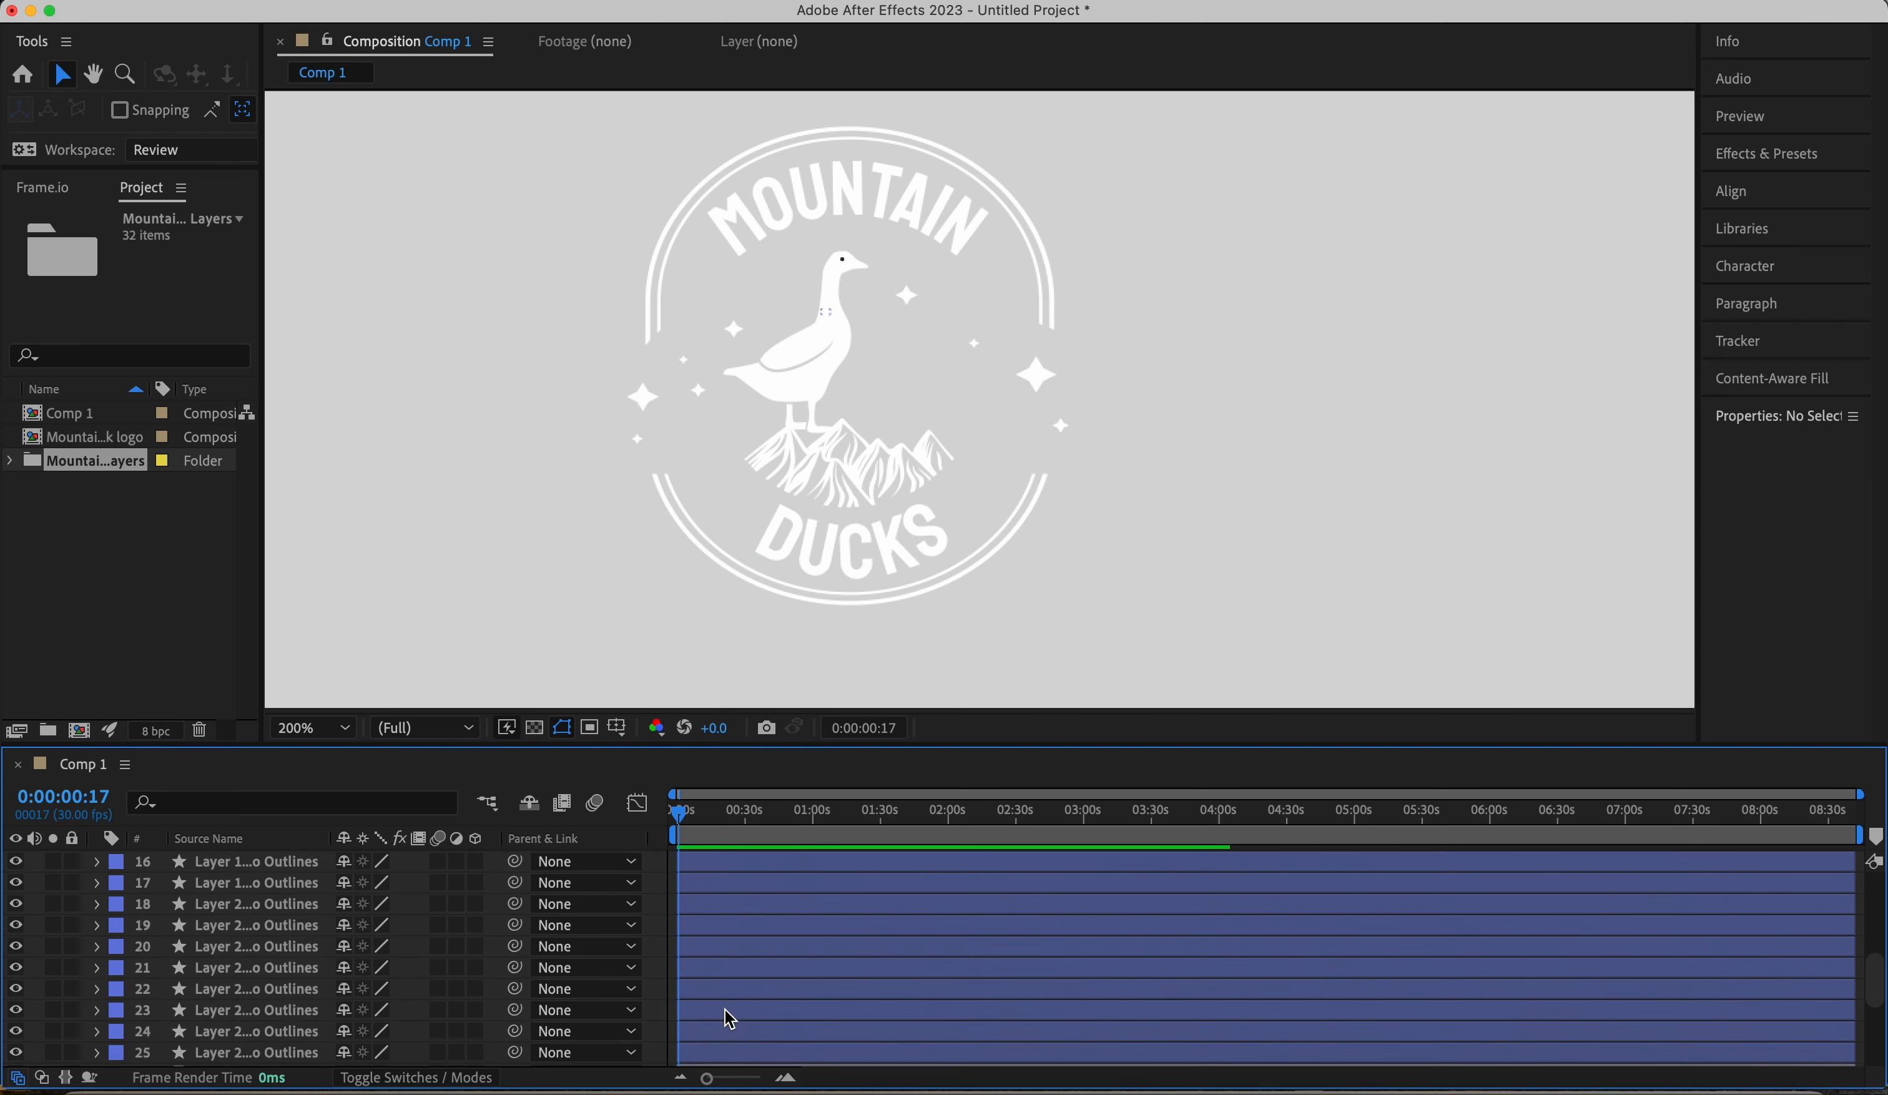
{"action": "left_click", "coordinate": [716, 1037]}
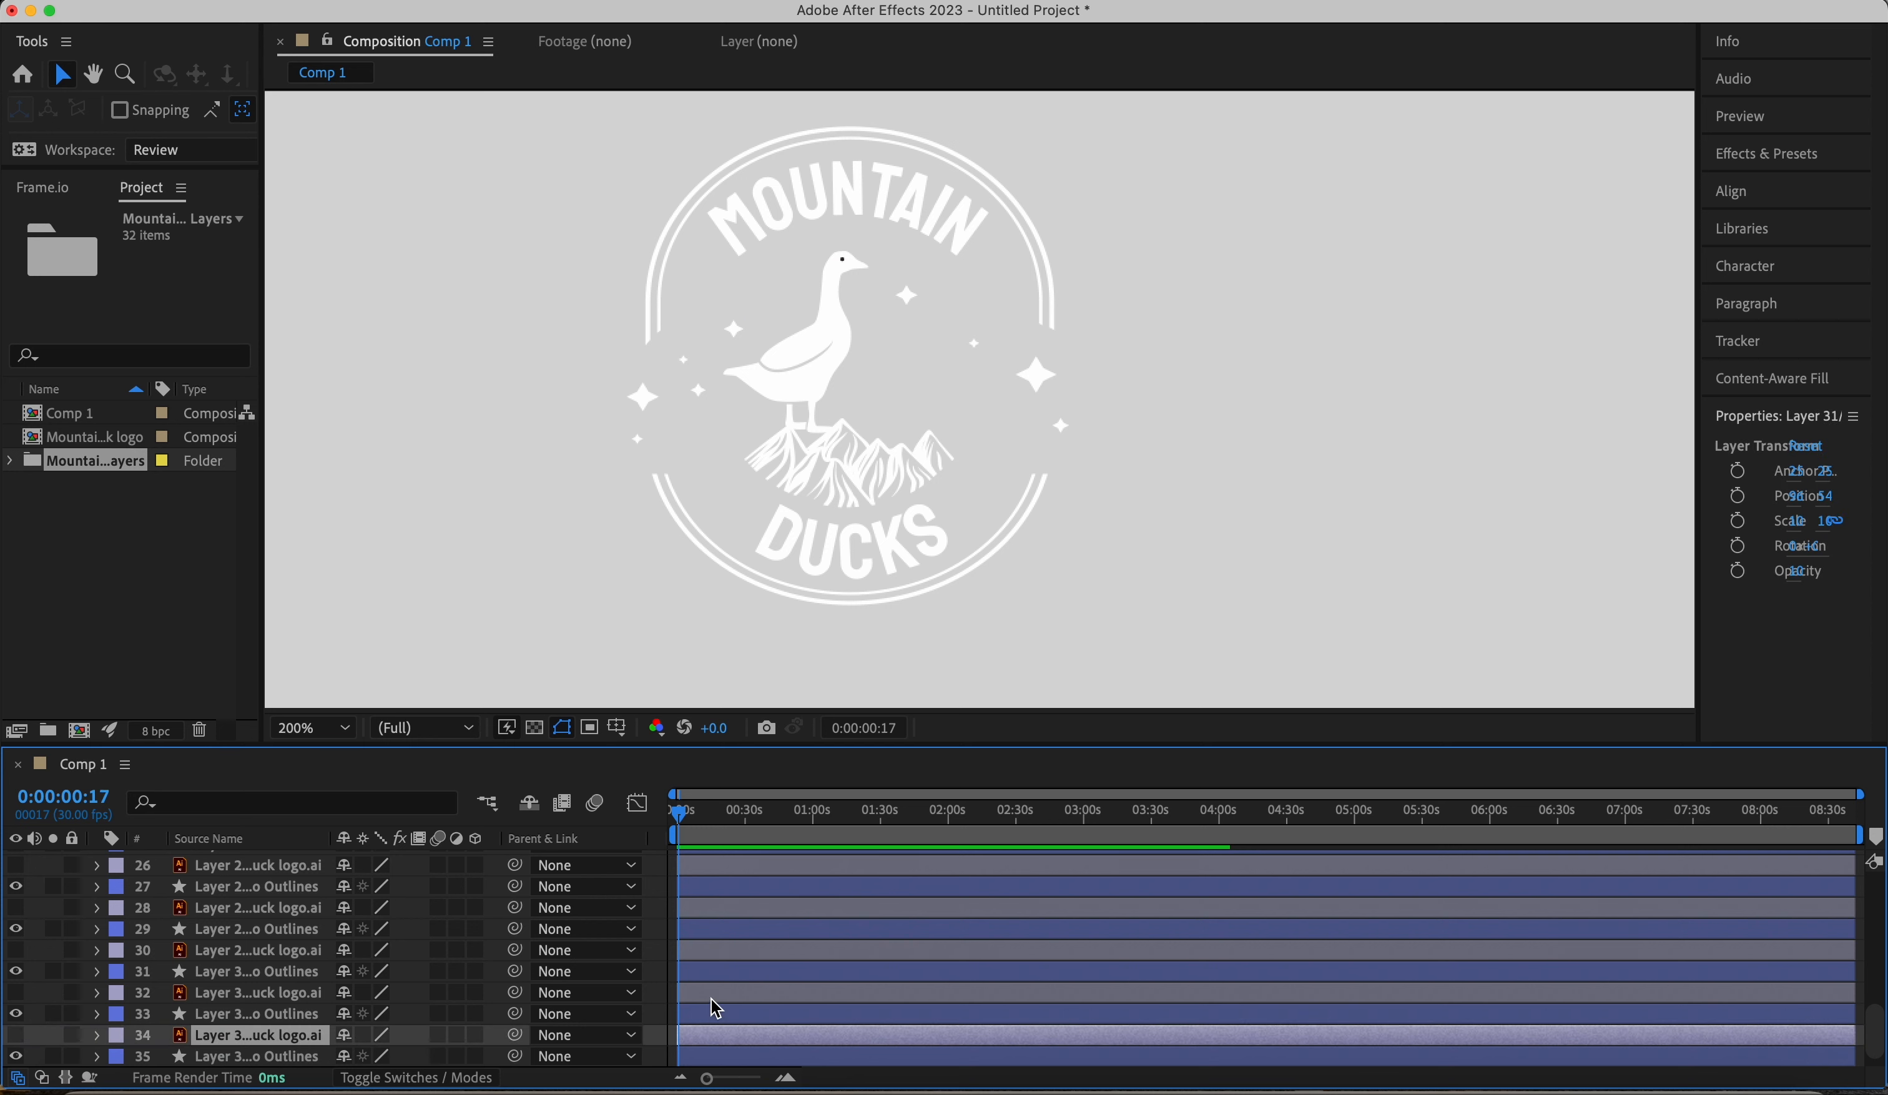
{"action": "left_click", "coordinate": [715, 993], "text": "super"}
{"action": "left_click", "coordinate": [713, 952], "text": "super"}
{"action": "left_click", "coordinate": [719, 909], "text": "super"}
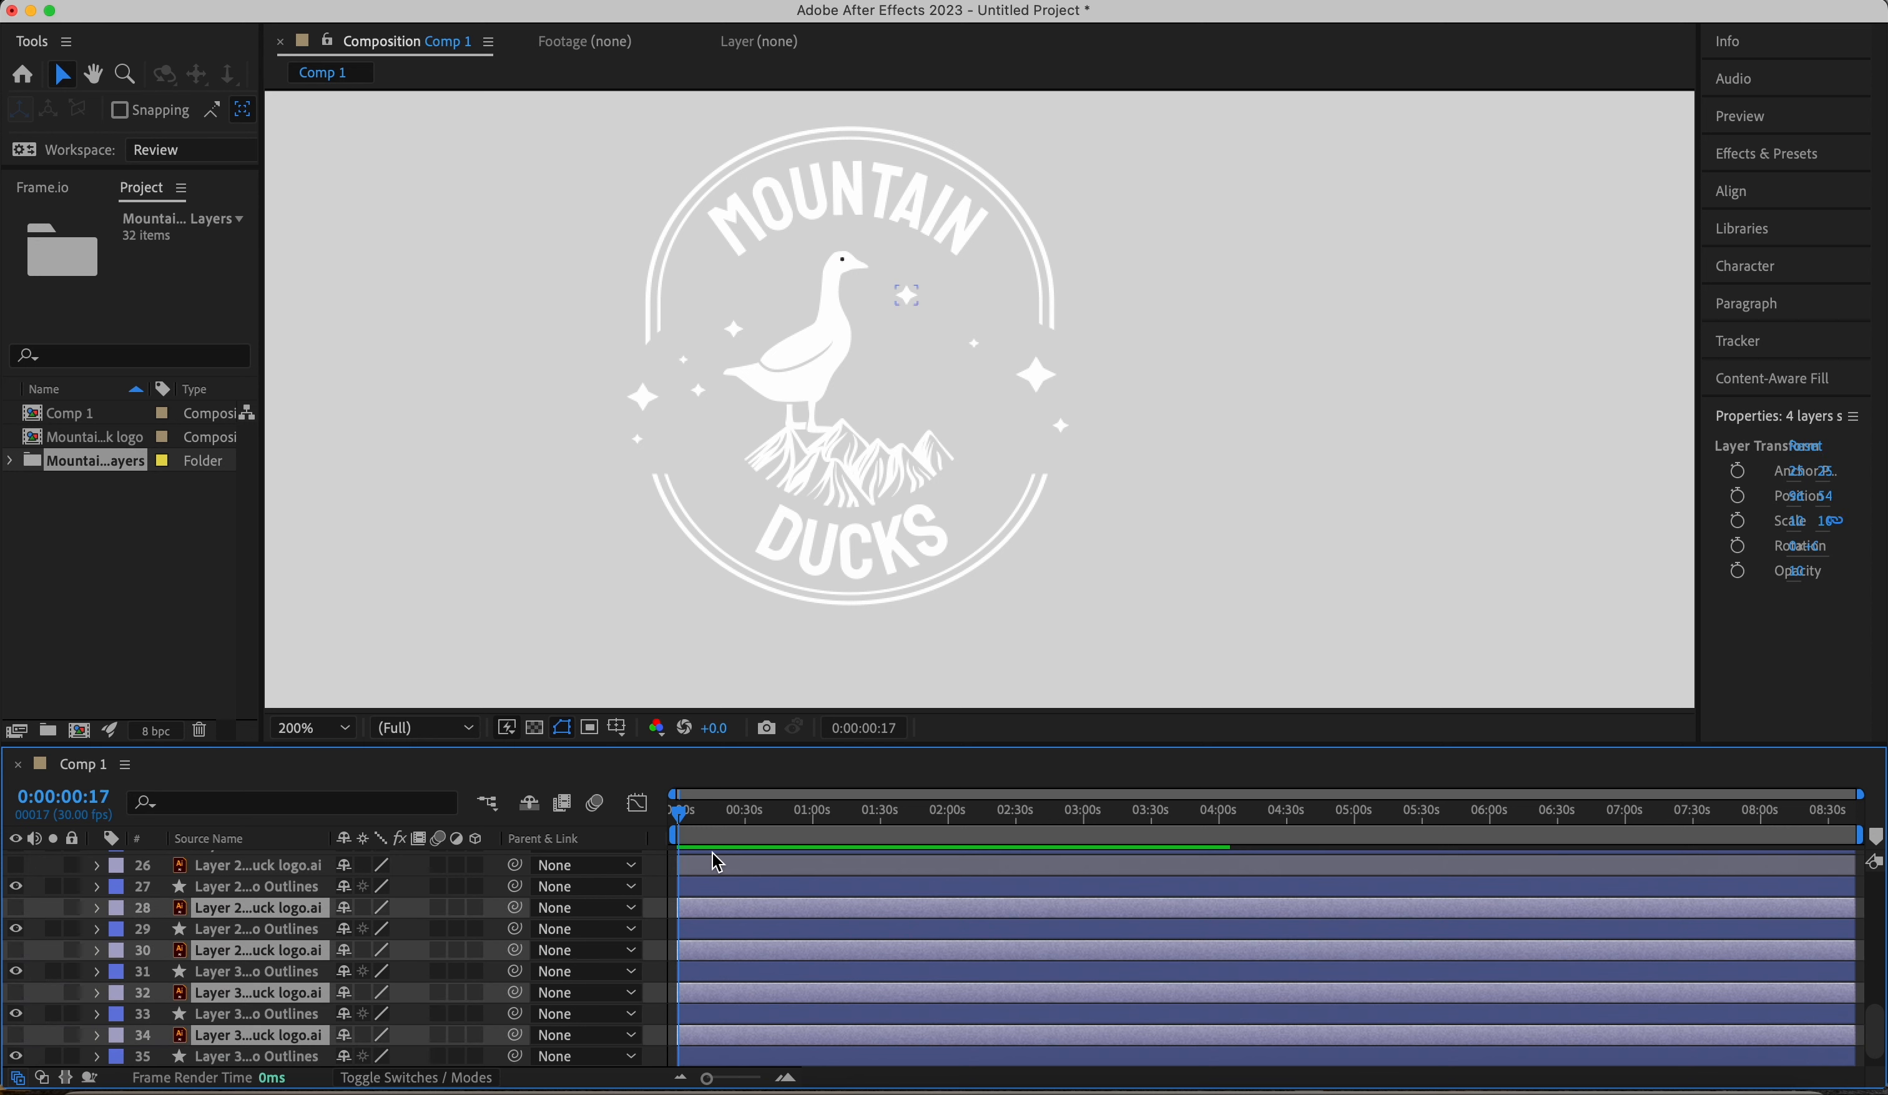
{"action": "key", "text": "Delete"}
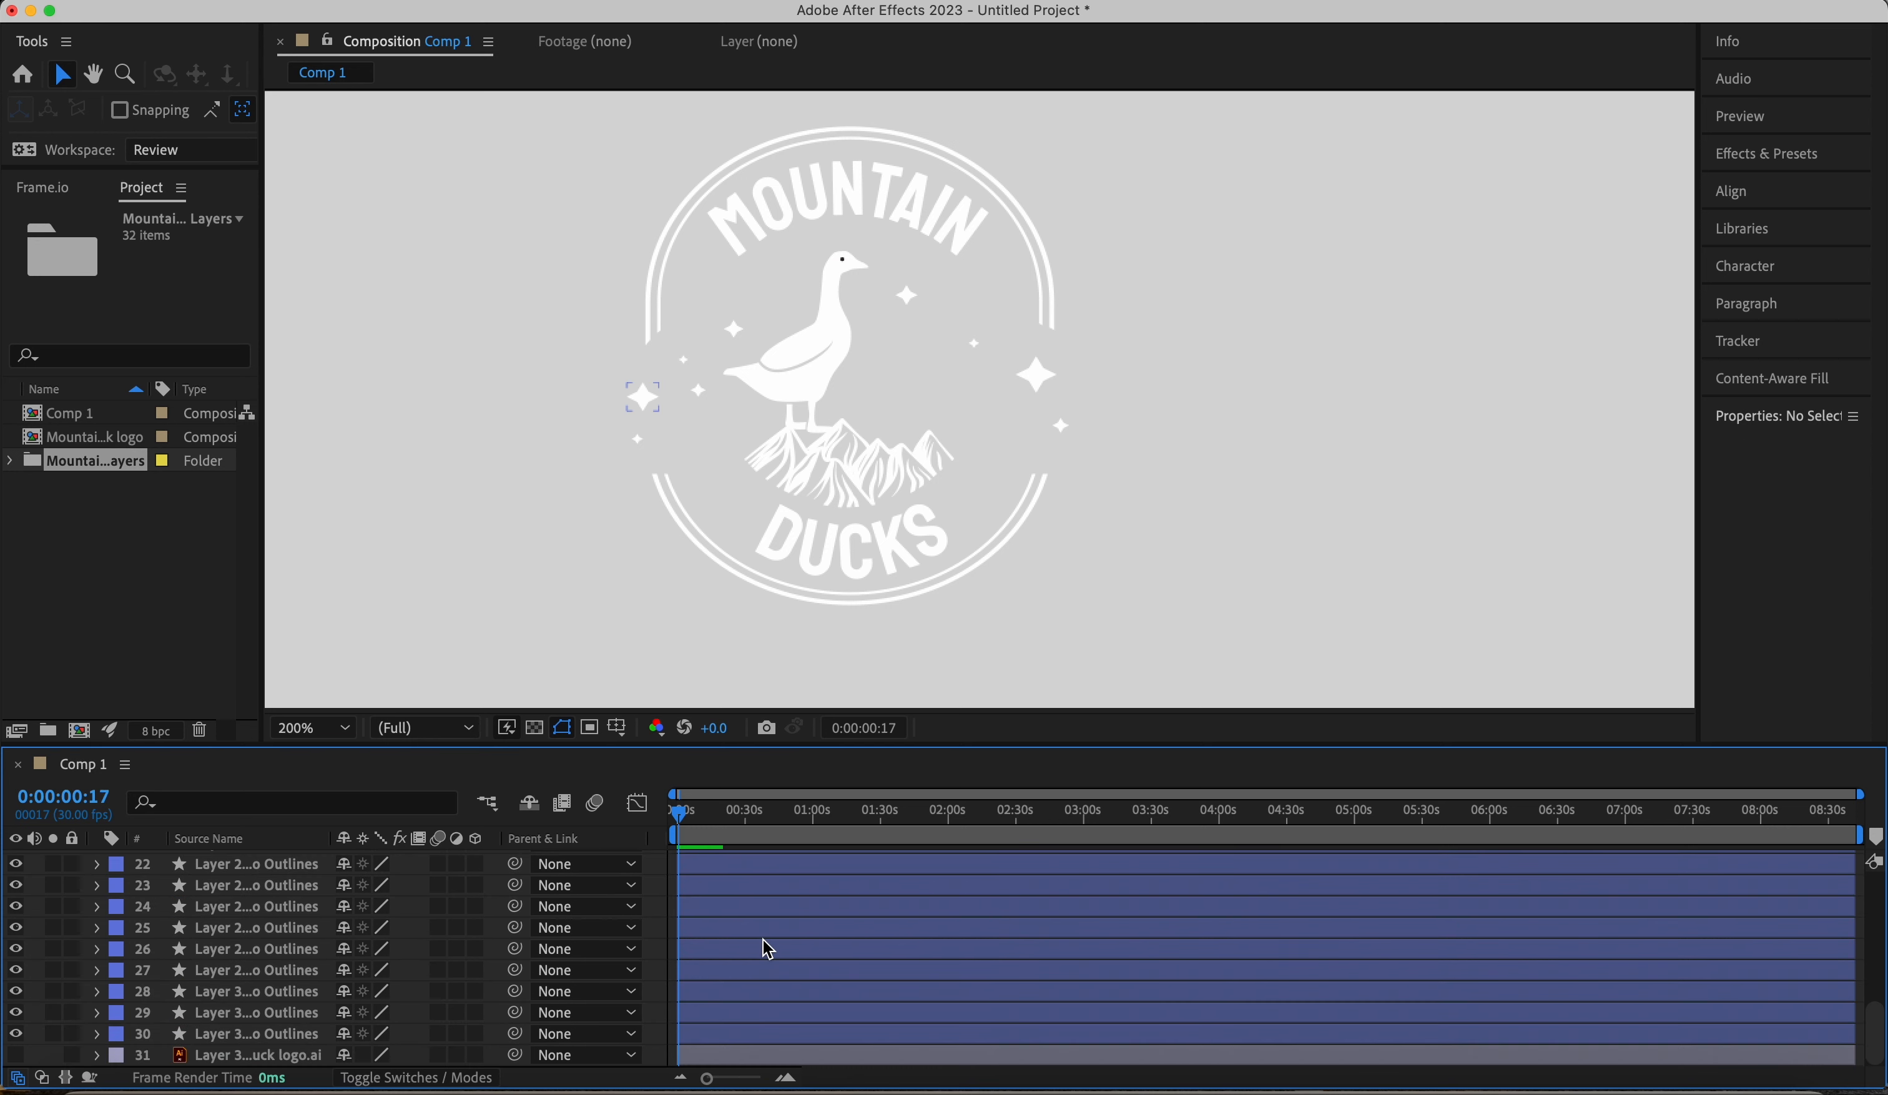
{"action": "left_click", "coordinate": [742, 1055]}
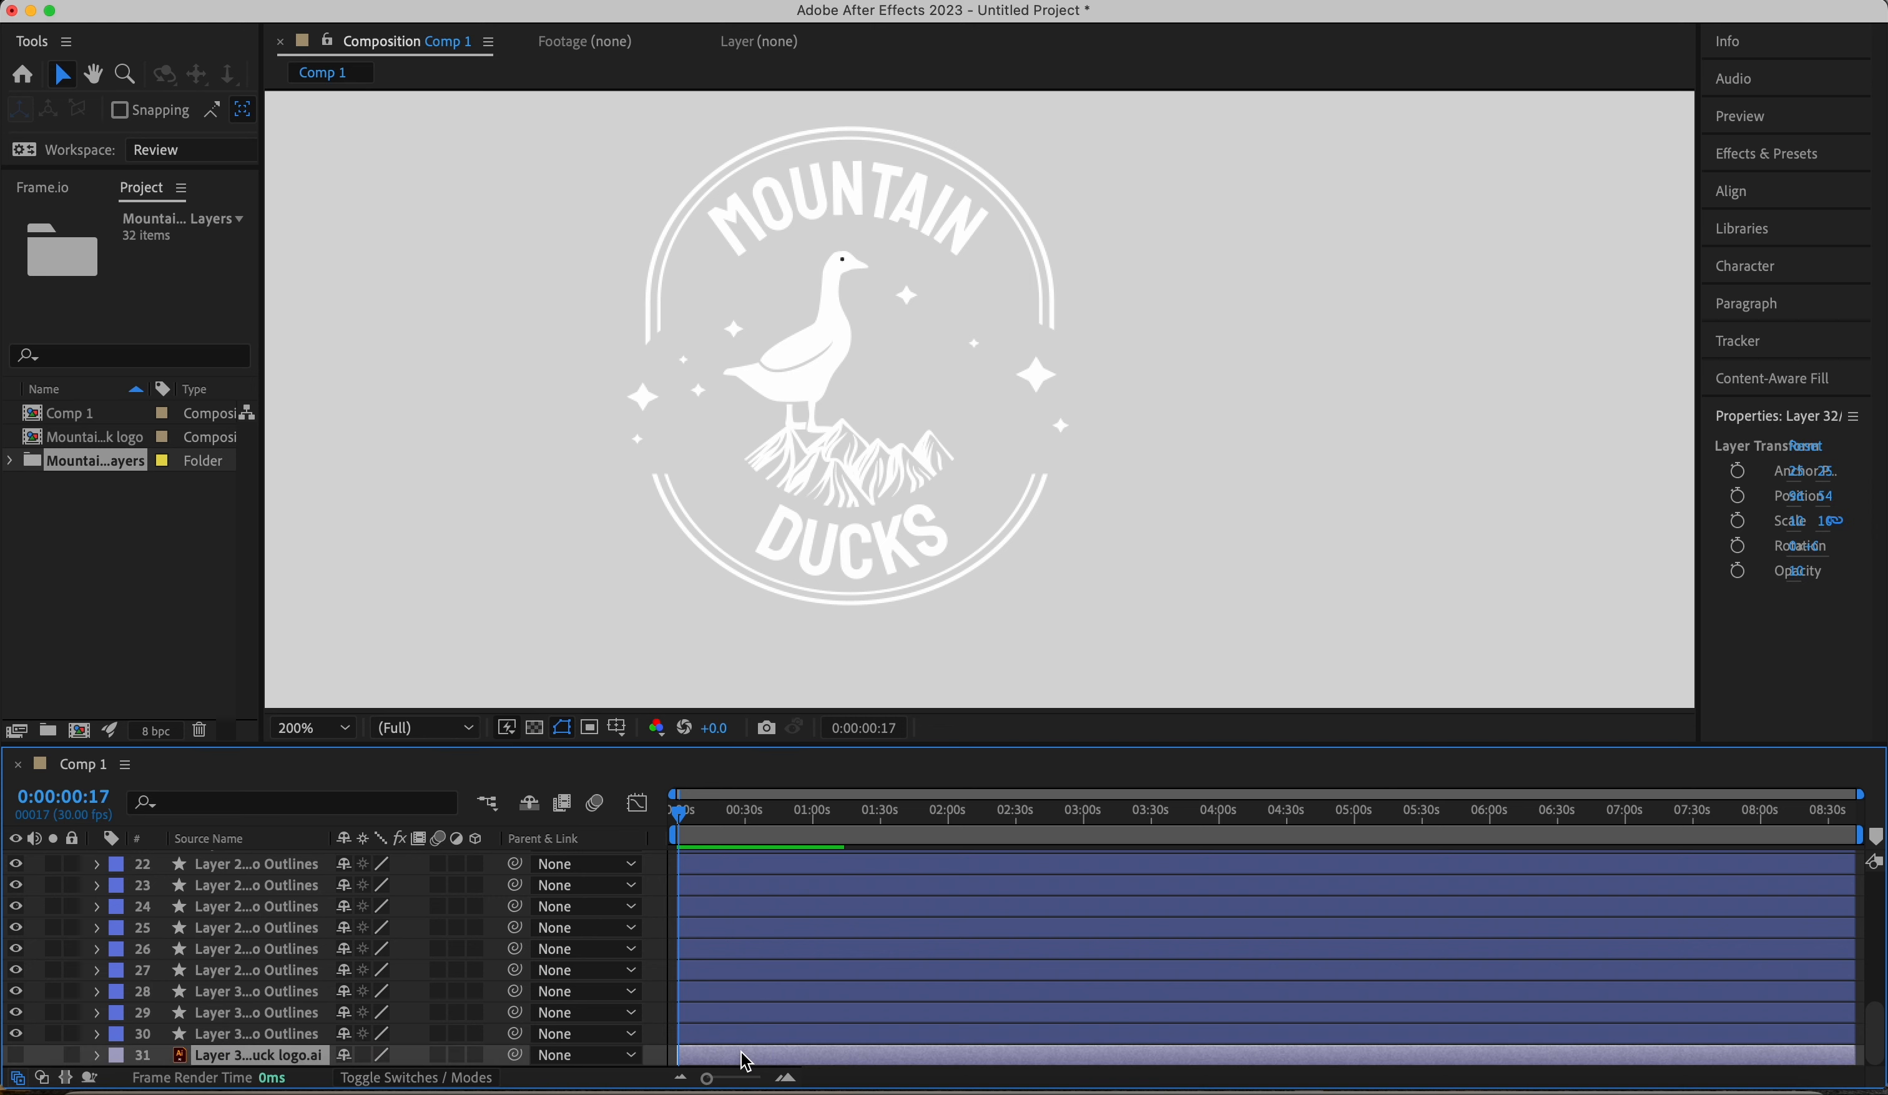
{"action": "key", "text": "Delete"}
- Check the whole layer stack for leftover .ai layers and select the letter M of MOUNTAIN in the composition
{"action": "scroll", "coordinate": [754, 1007], "scroll_direction": "up", "scroll_amount": 10}
{"action": "scroll", "coordinate": [263, 987], "scroll_direction": "down", "scroll_amount": 3}
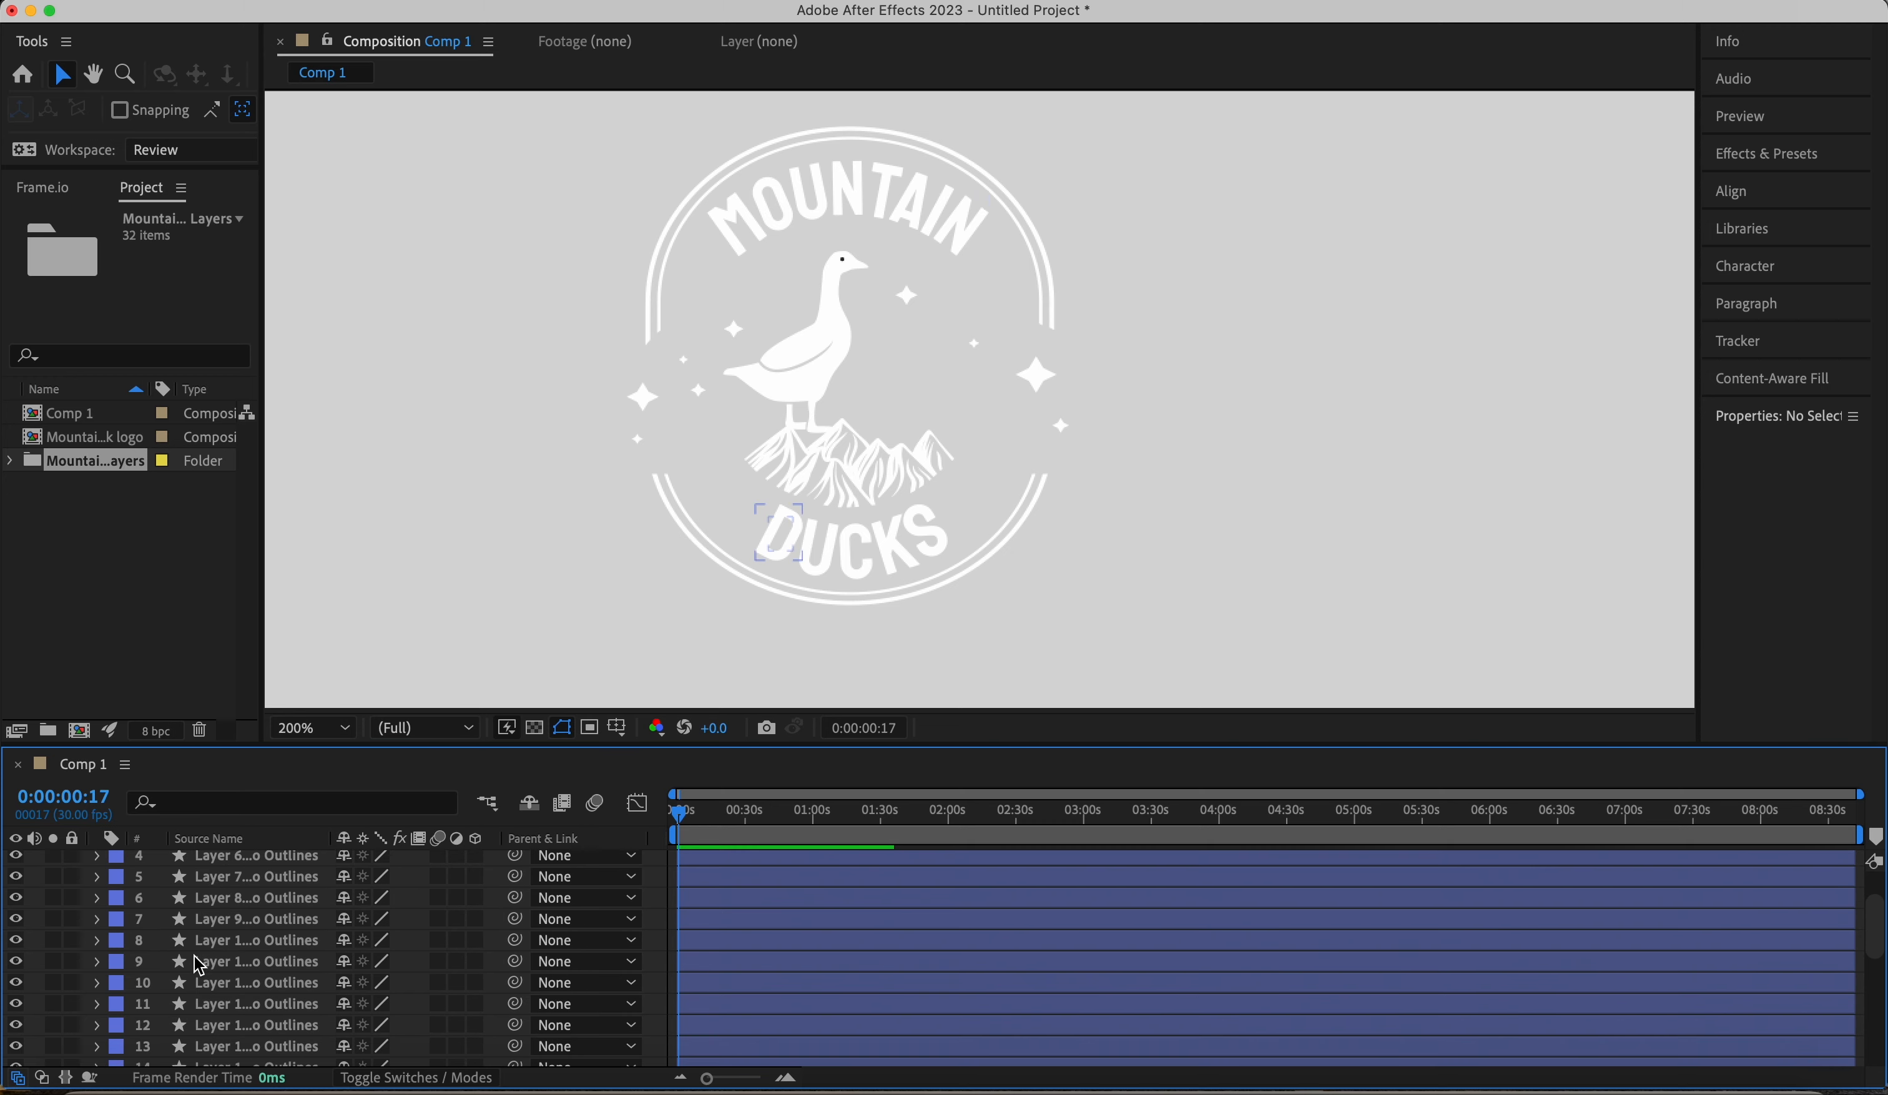
{"action": "scroll", "coordinate": [199, 965], "scroll_direction": "down", "scroll_amount": 17}
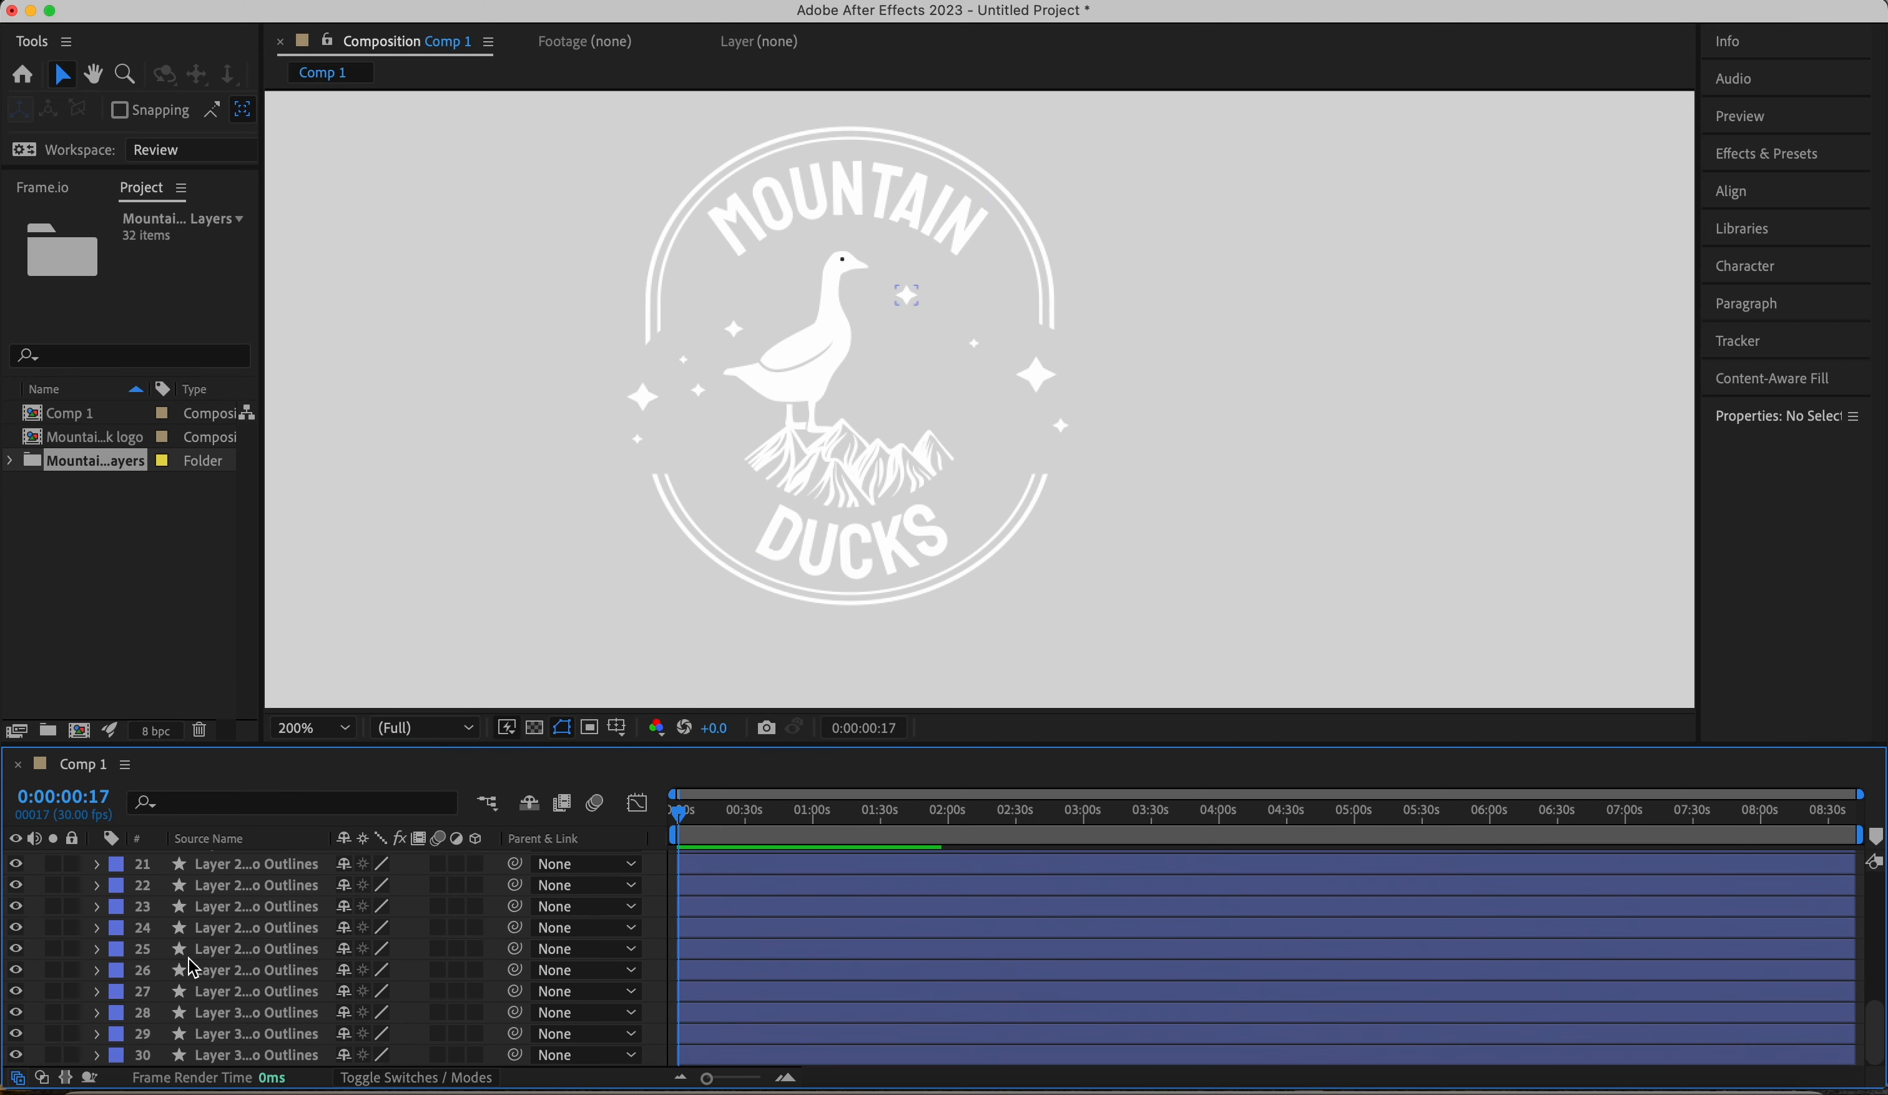
{"action": "scroll", "coordinate": [192, 962], "scroll_direction": "up", "scroll_amount": 20}
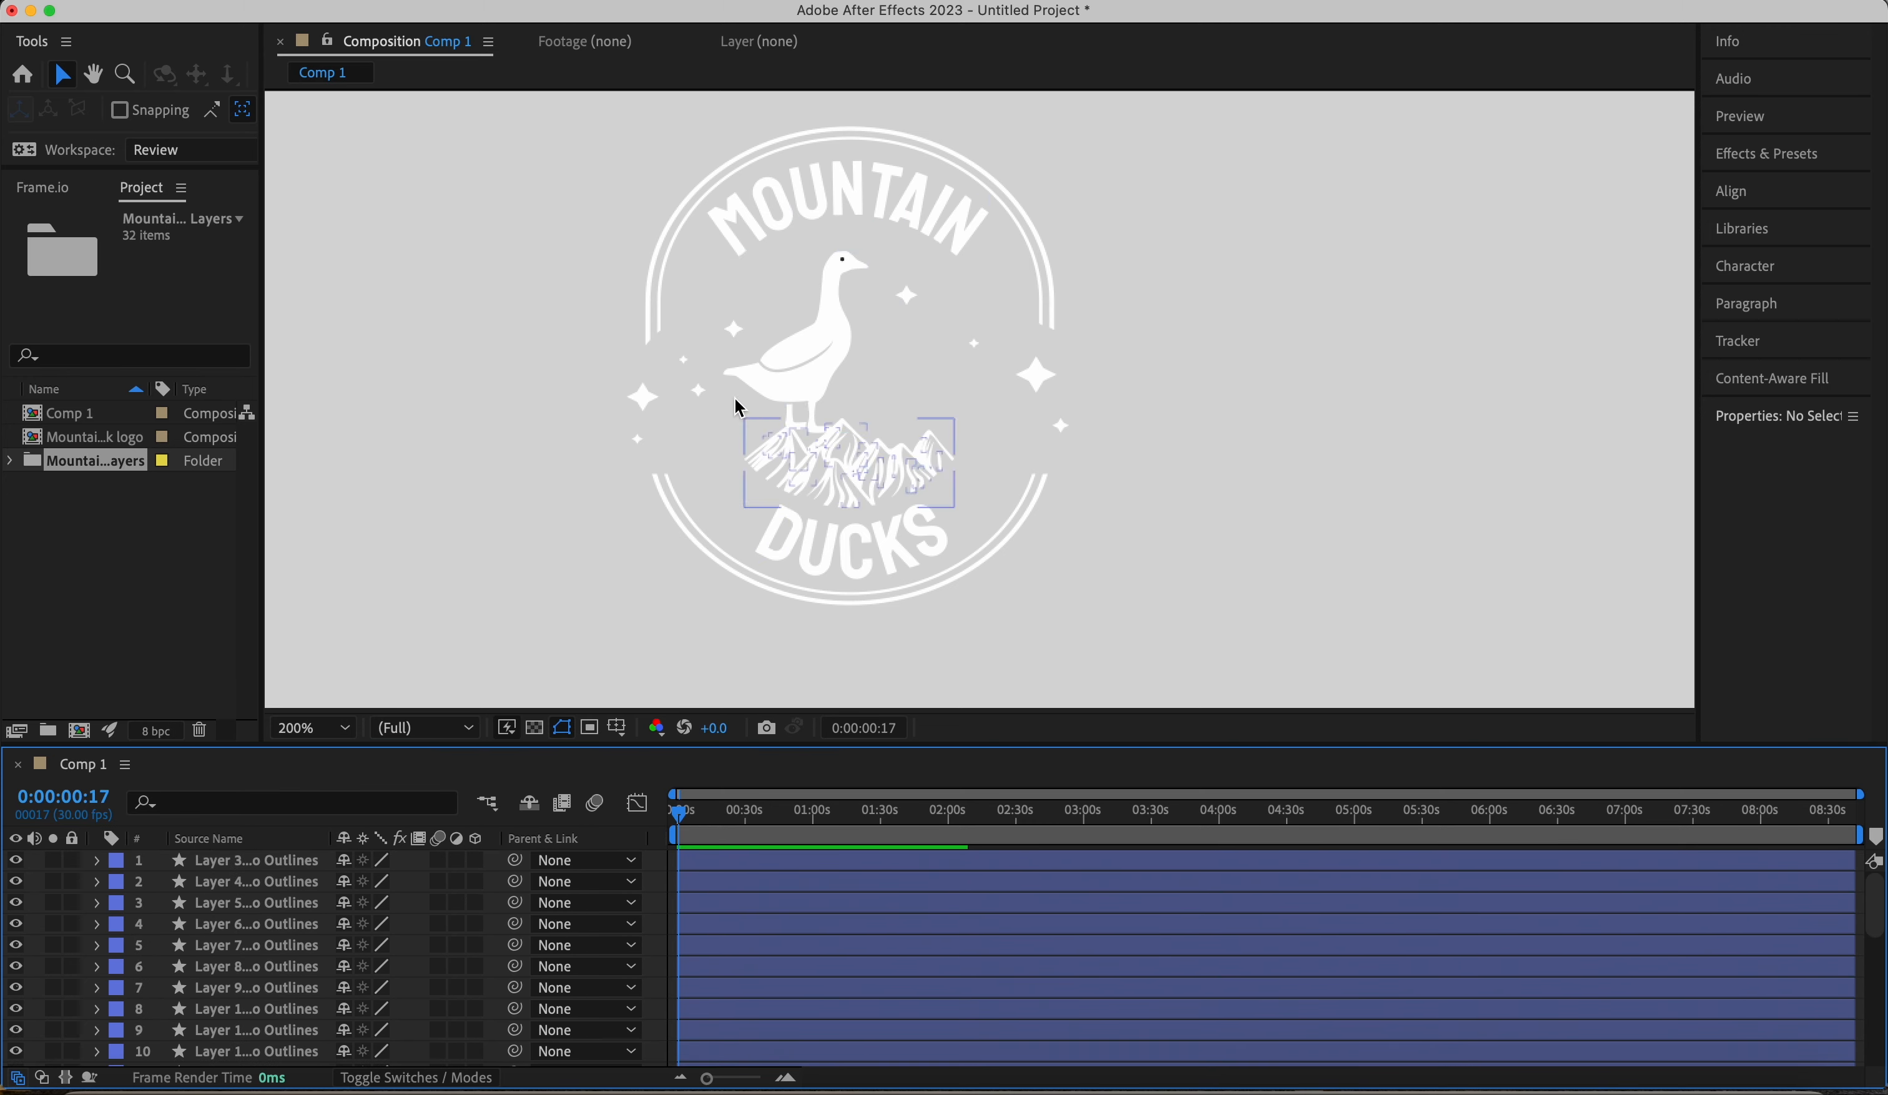
{"action": "left_click", "coordinate": [741, 226]}
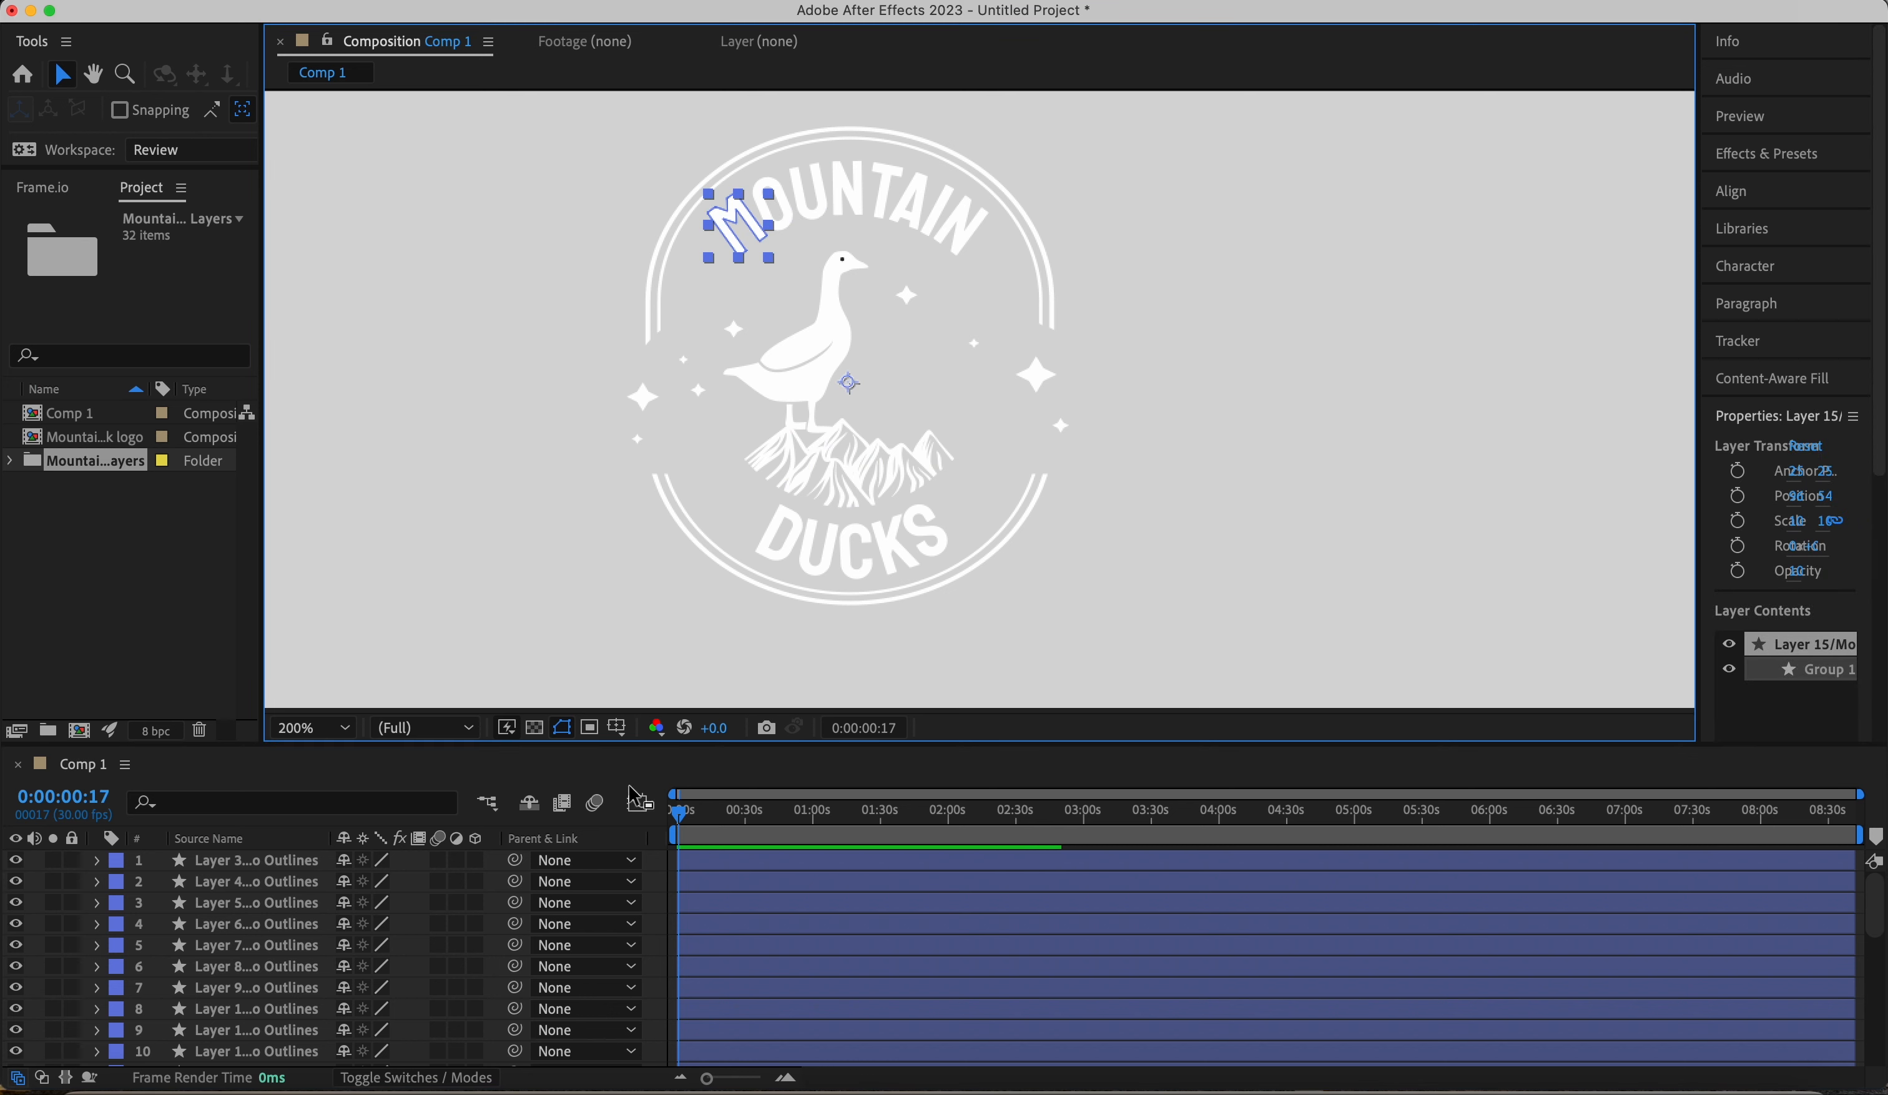
- Try changing the scale in the topmost Layer 3 outlines' transform properties, deselect the artwork and collapse the layer again
{"action": "left_click", "coordinate": [100, 865]}
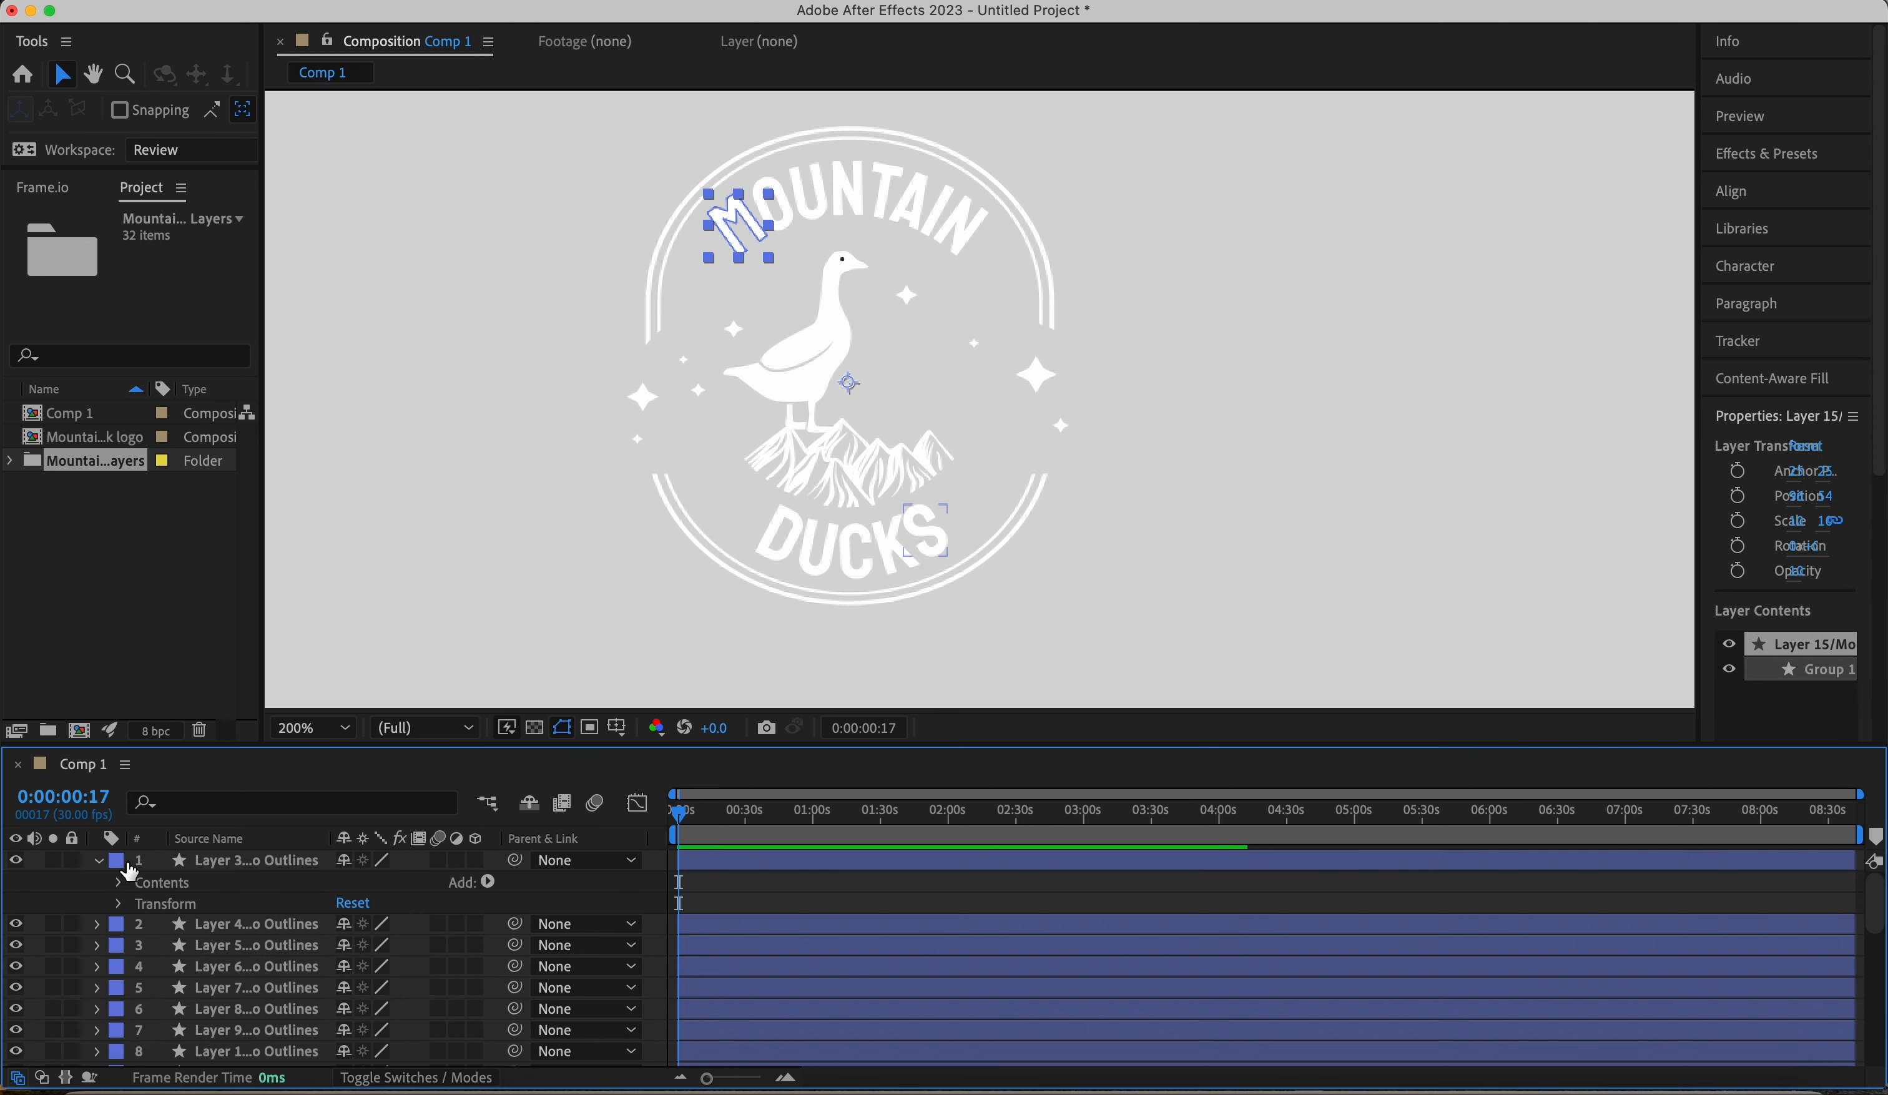
{"action": "left_click", "coordinate": [118, 904]}
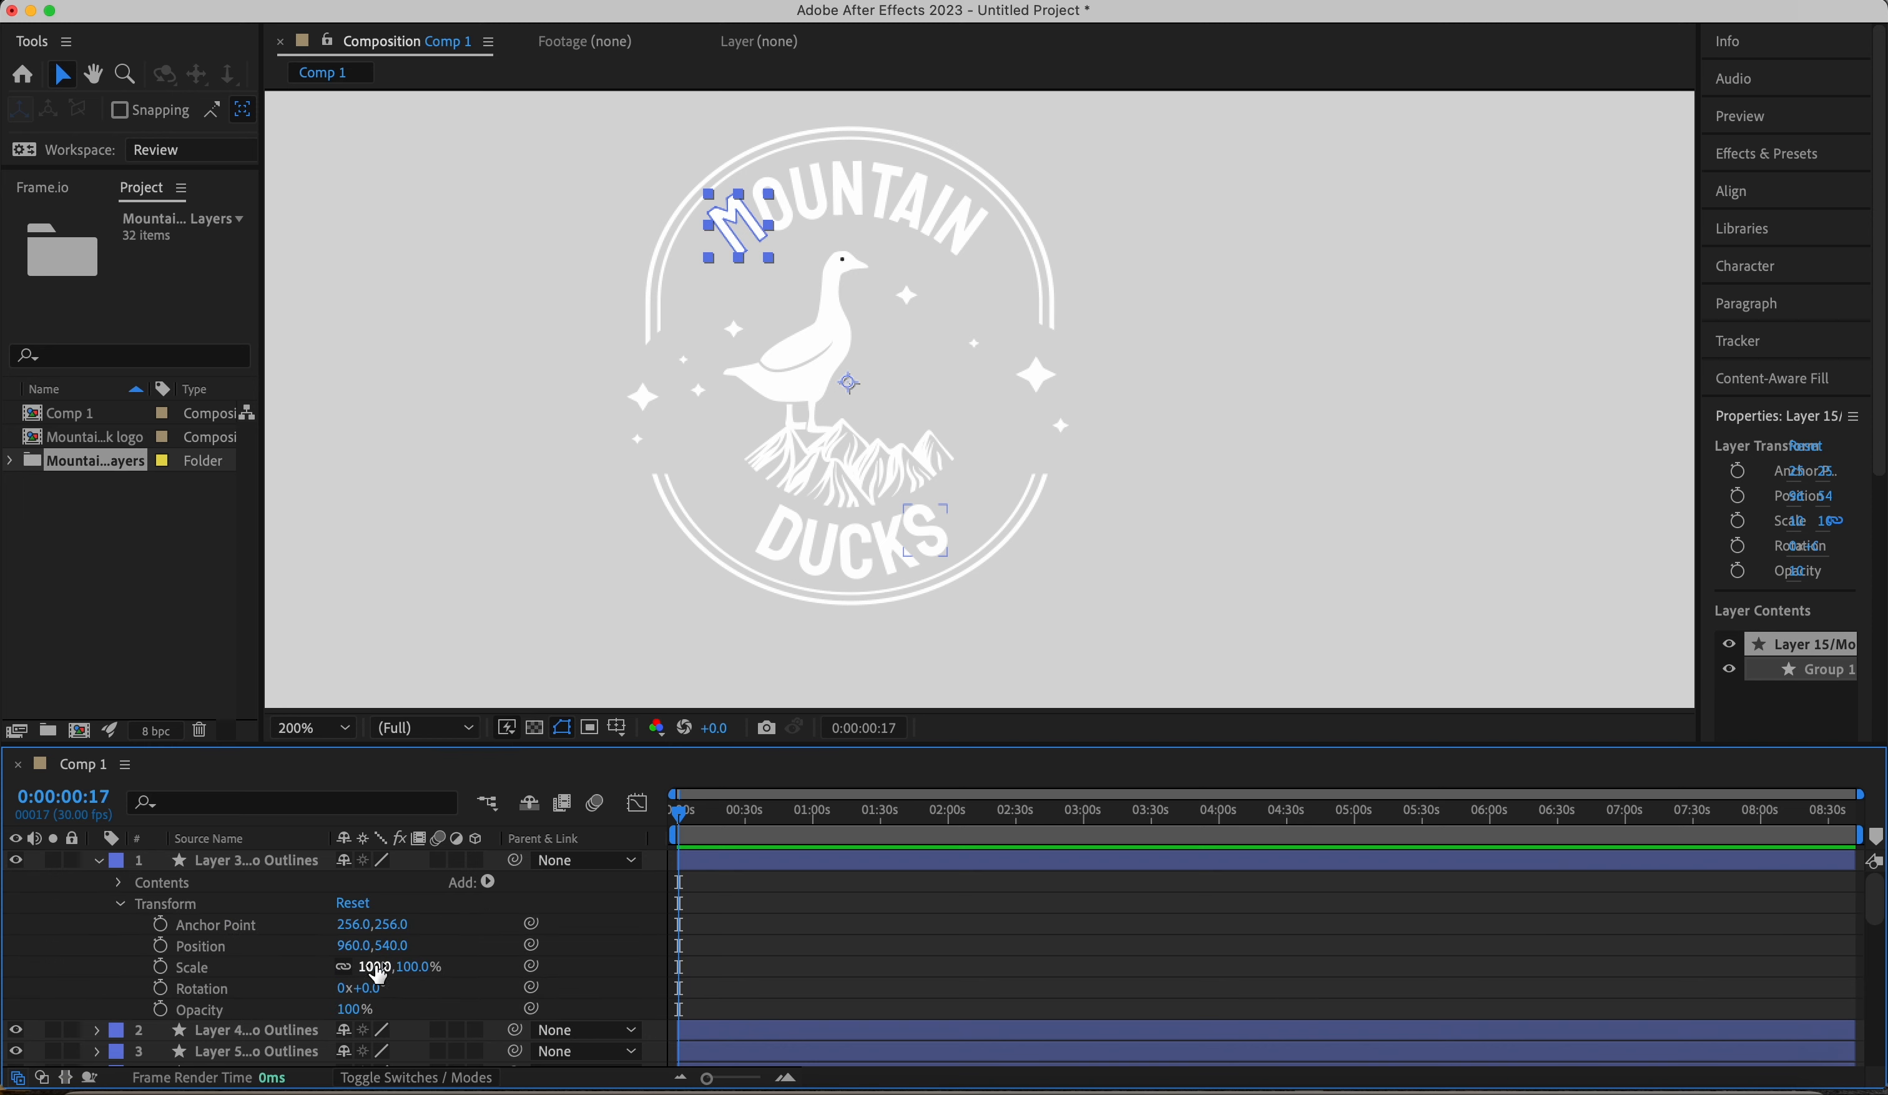
{"action": "mouse_move", "coordinate": [384, 966]}
{"action": "left_mouse_down"}
{"action": "mouse_move", "coordinate": [359, 967]}
{"action": "mouse_move", "coordinate": [387, 974]}
{"action": "left_mouse_up"}
{"action": "key", "text": "super+z"}
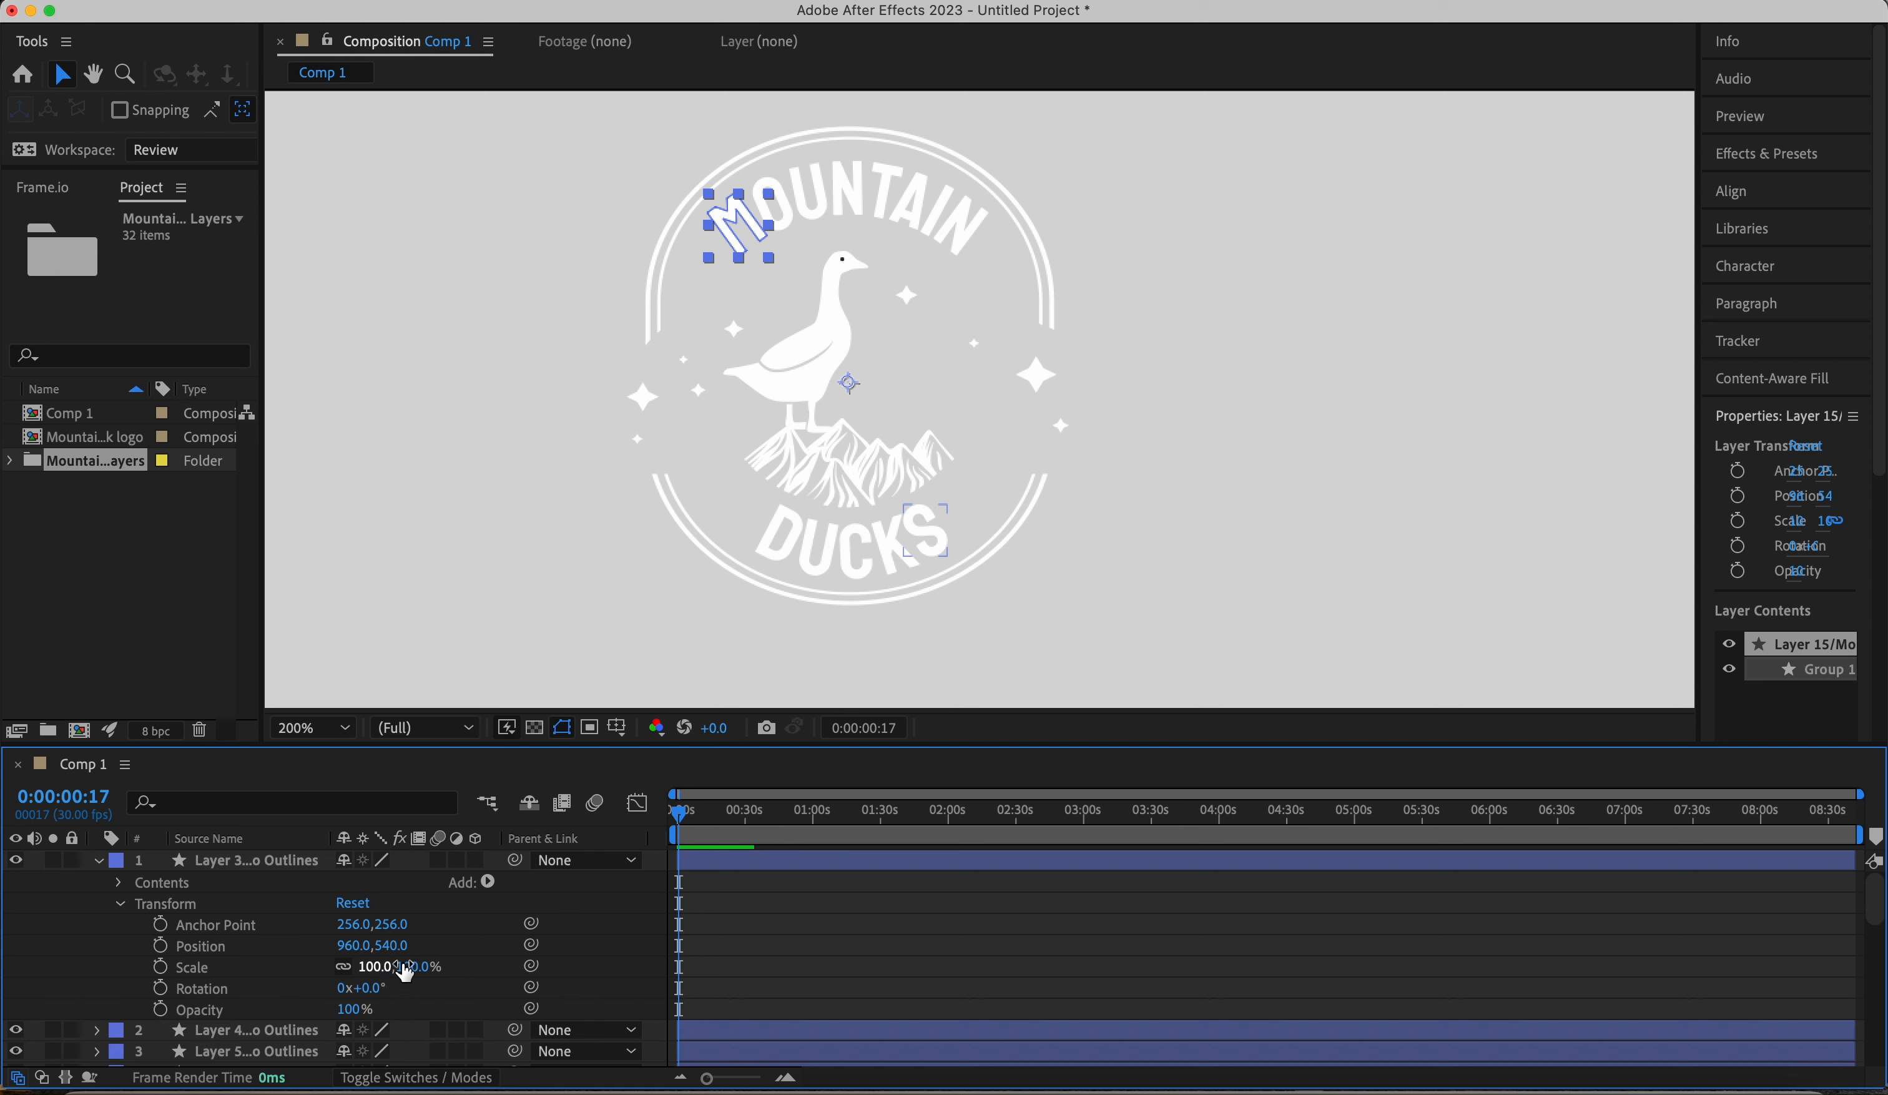
{"action": "left_click", "coordinate": [470, 536]}
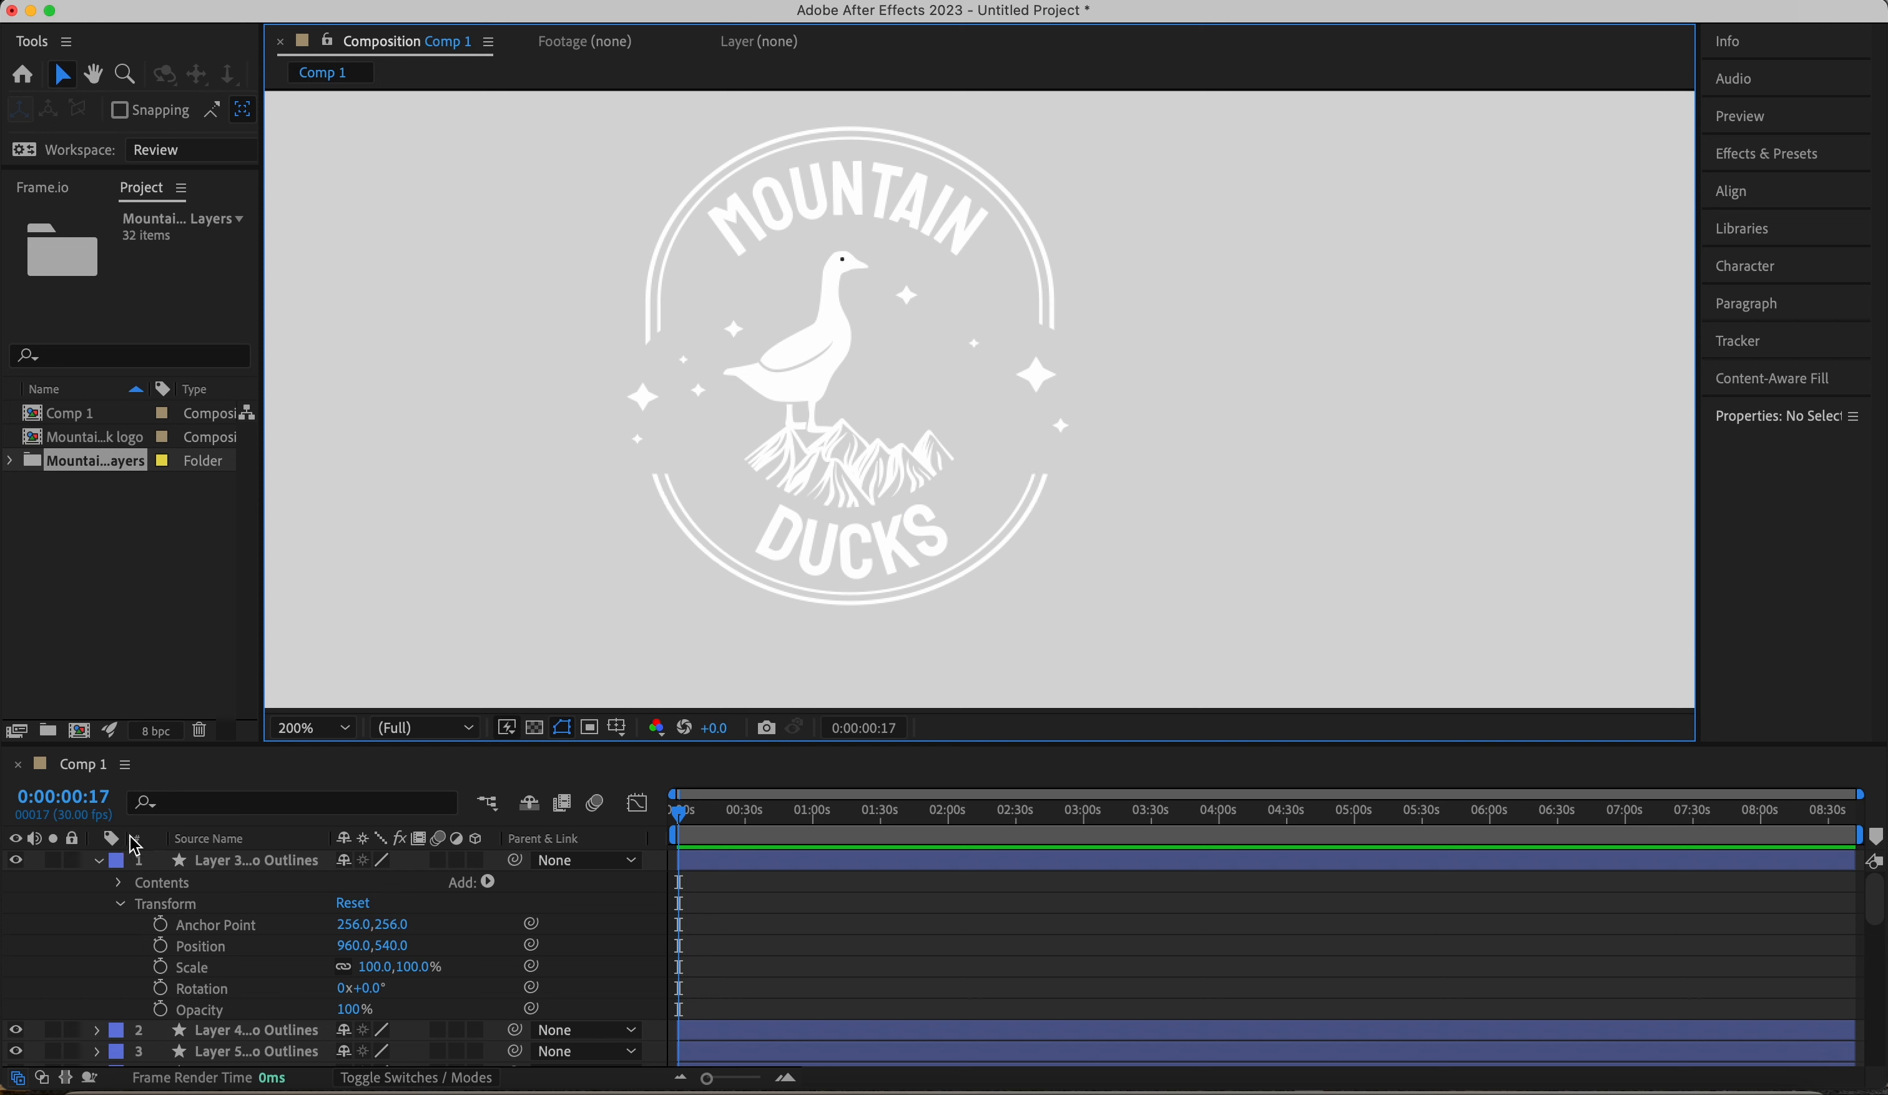
{"action": "left_click", "coordinate": [104, 872]}
{"action": "left_click", "coordinate": [99, 862]}
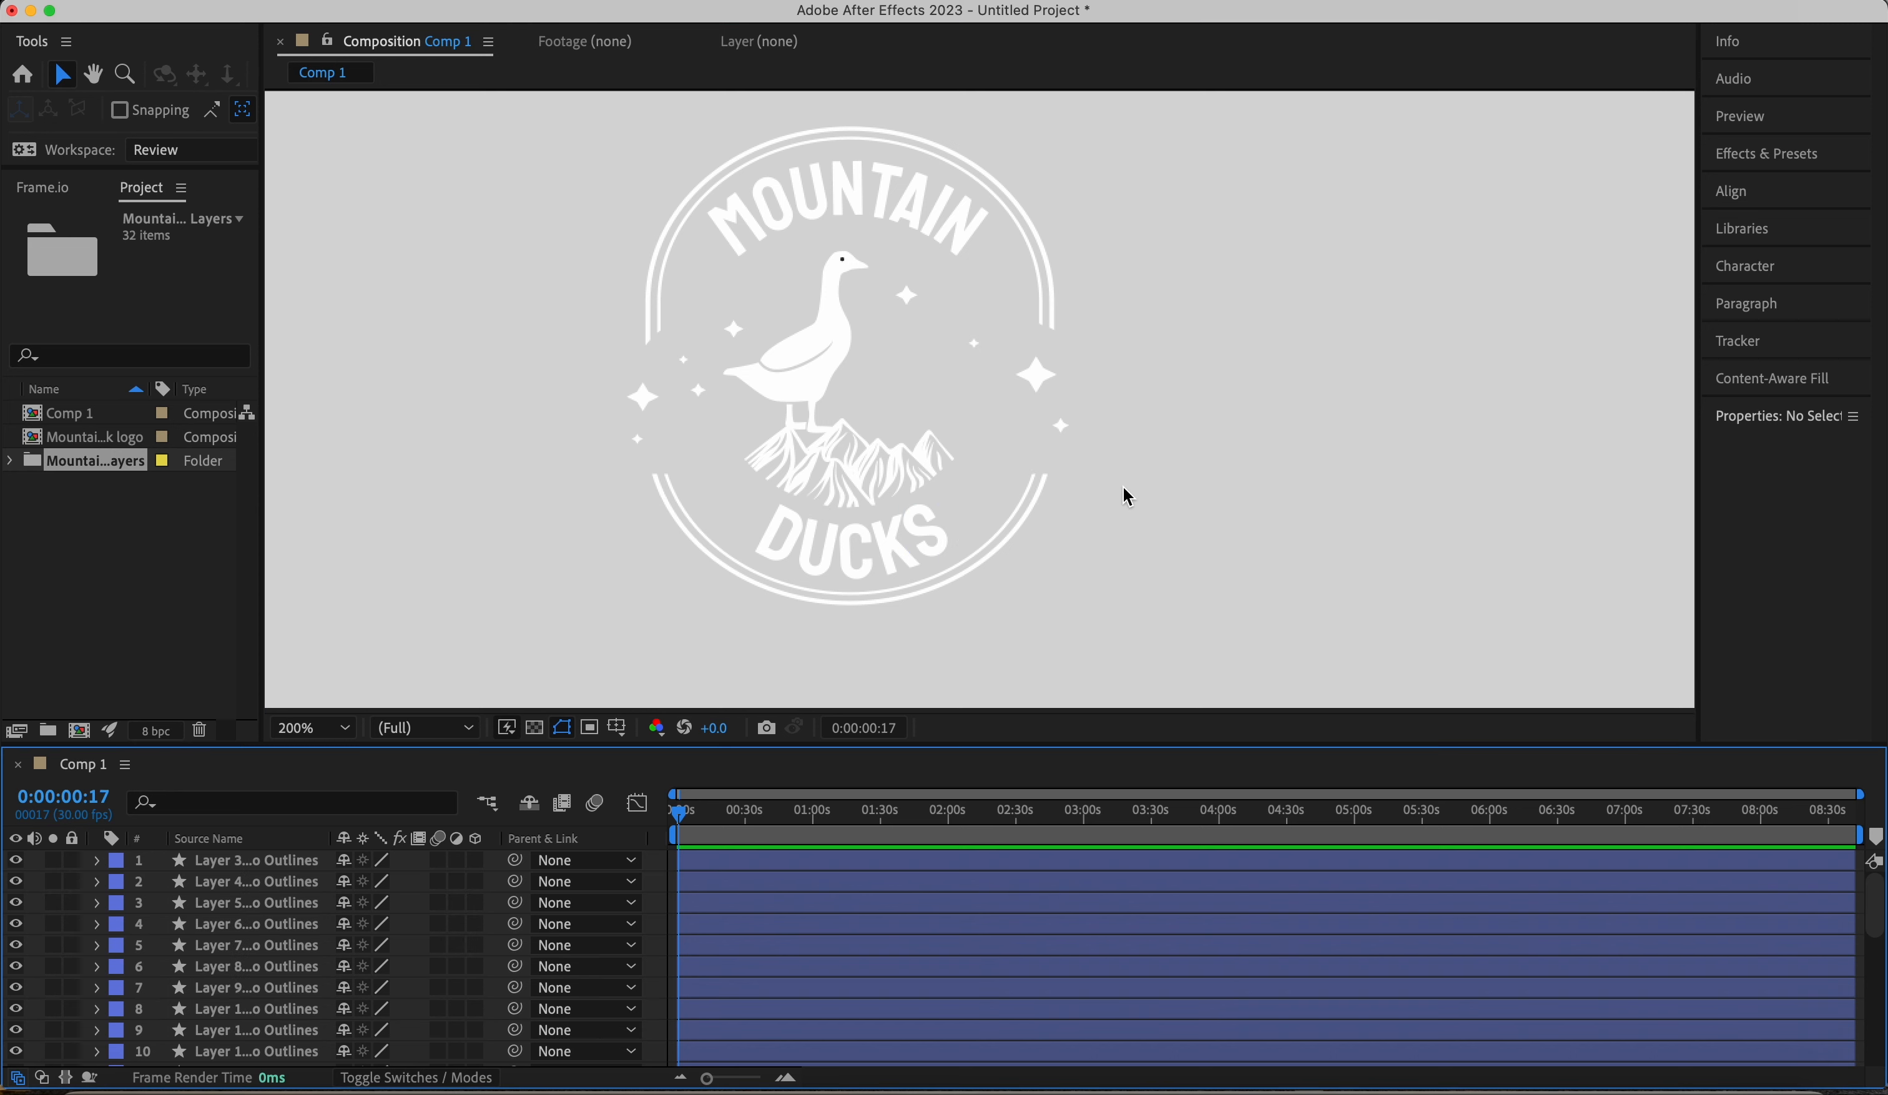